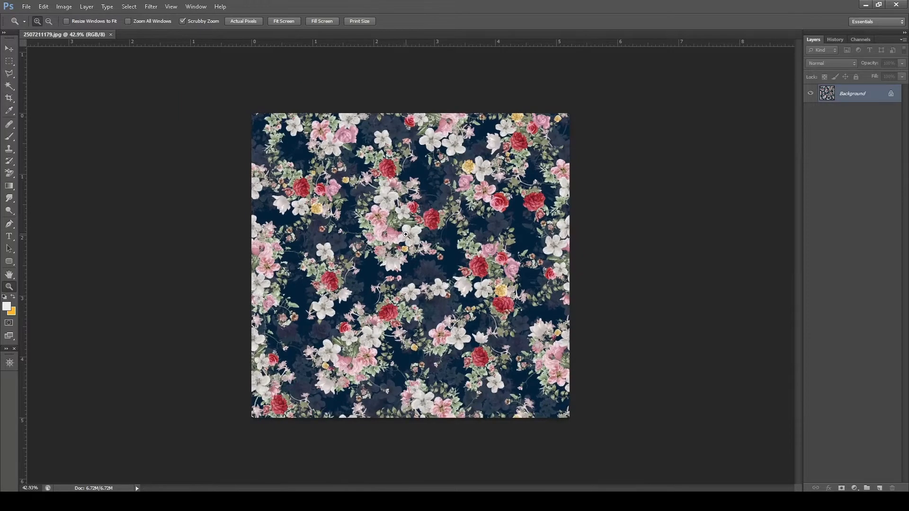
- Show the Actions panel, shorten it, and place it beside the floral image
{"action": "left_click", "coordinate": [406, 233]}
{"action": "key", "text": "v"}
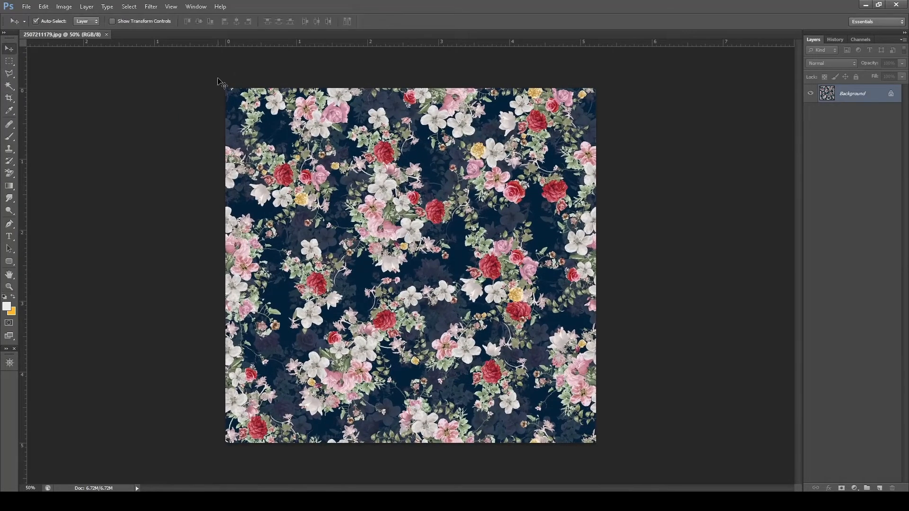
{"action": "left_click", "coordinate": [195, 6]}
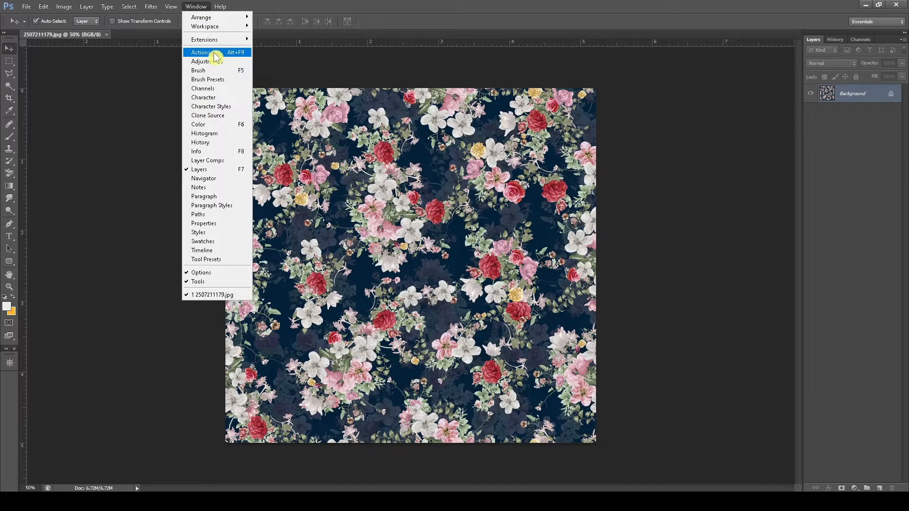
{"action": "left_click", "coordinate": [715, 114]}
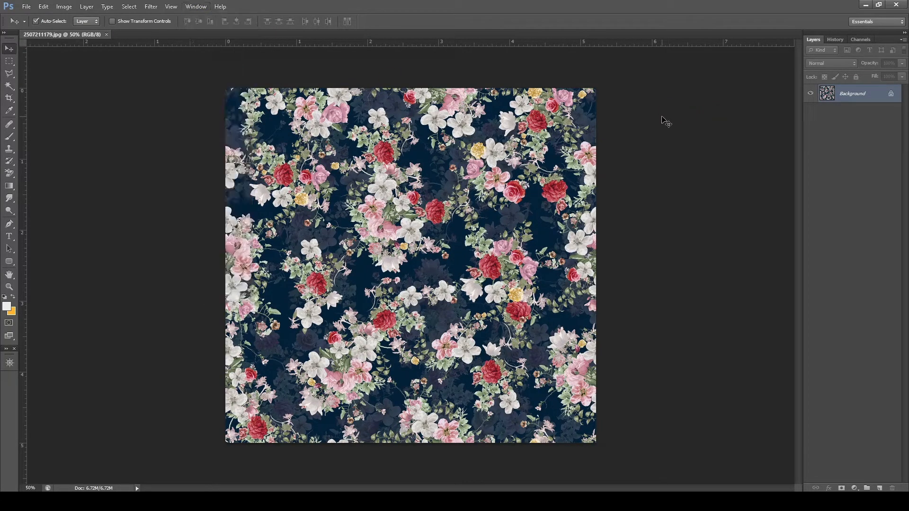
{"action": "key", "text": "alt+F9"}
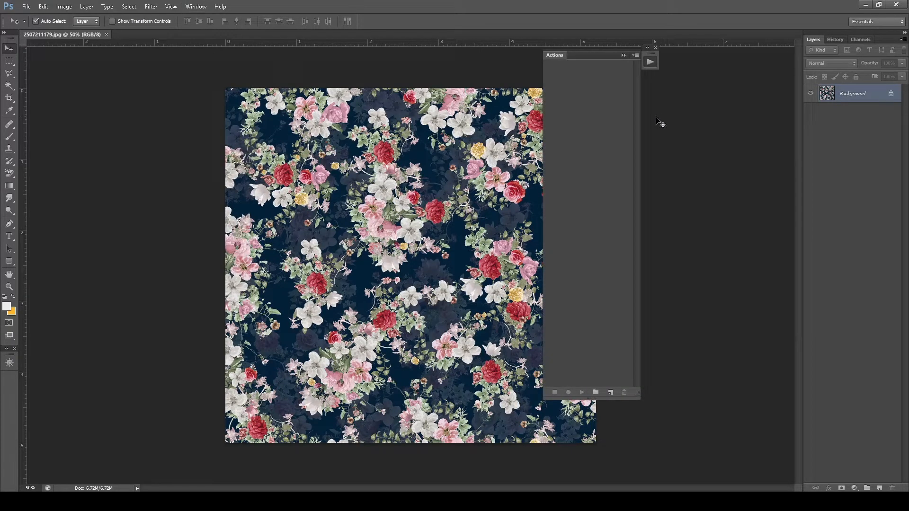
{"action": "left_click_drag", "start_coordinate": [588, 398], "coordinate": [594, 339]}
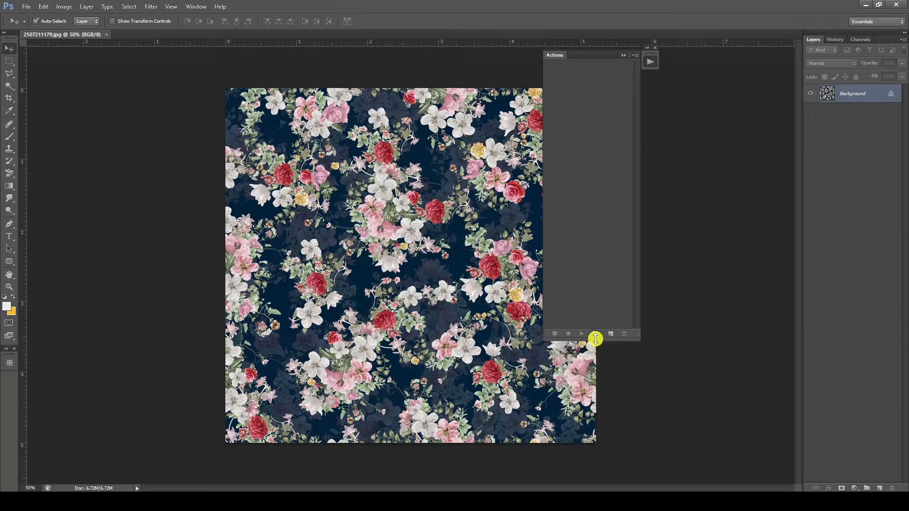
{"action": "left_click_drag", "start_coordinate": [589, 59], "coordinate": [671, 83]}
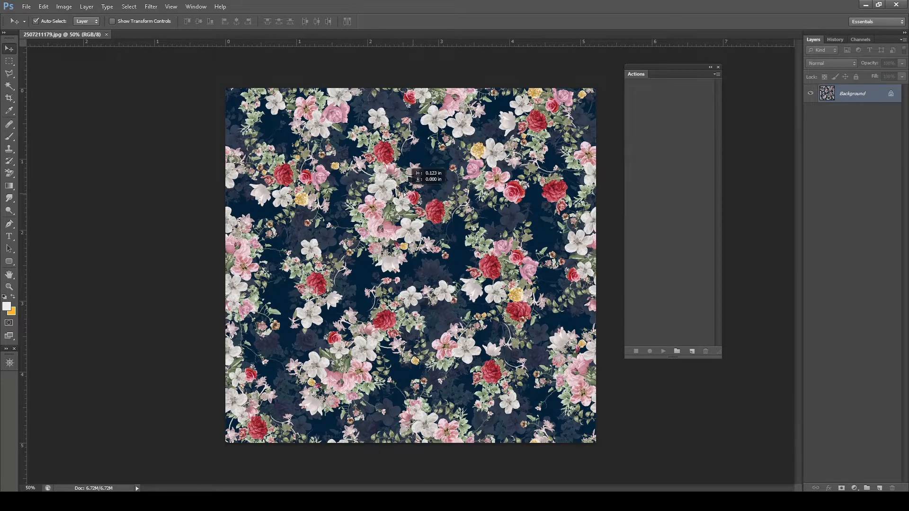
- Check the image's document dimensions and resolution in Image Size without changing them
{"action": "left_click", "coordinate": [425, 199]}
{"action": "left_click", "coordinate": [465, 189]}
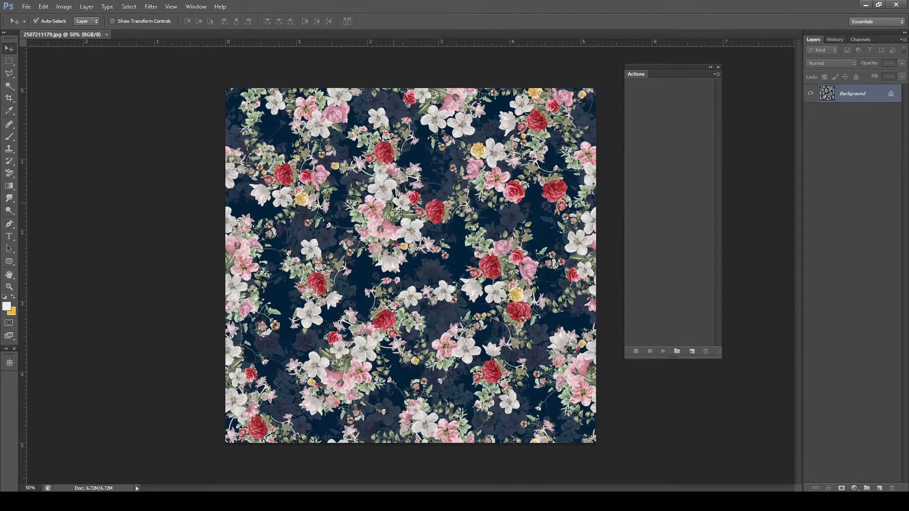
{"action": "key", "text": "ctrl+alt+i"}
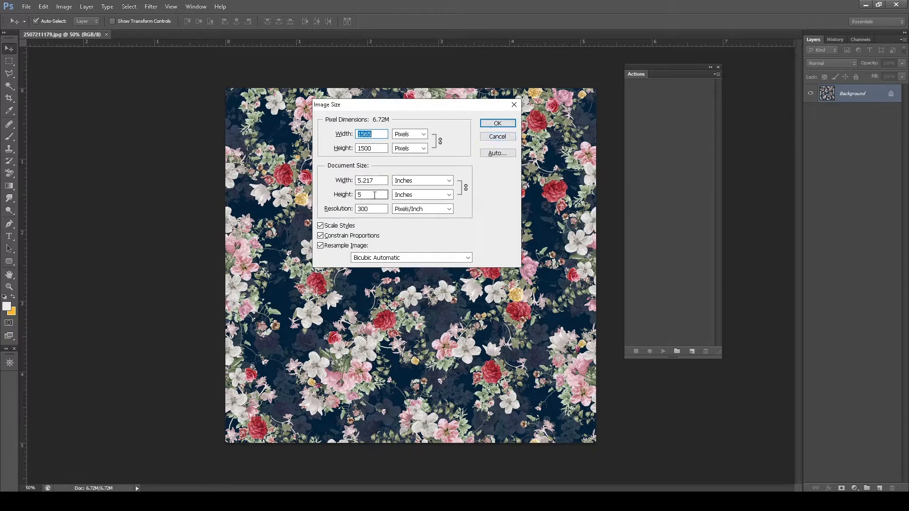
{"action": "left_click", "coordinate": [496, 137]}
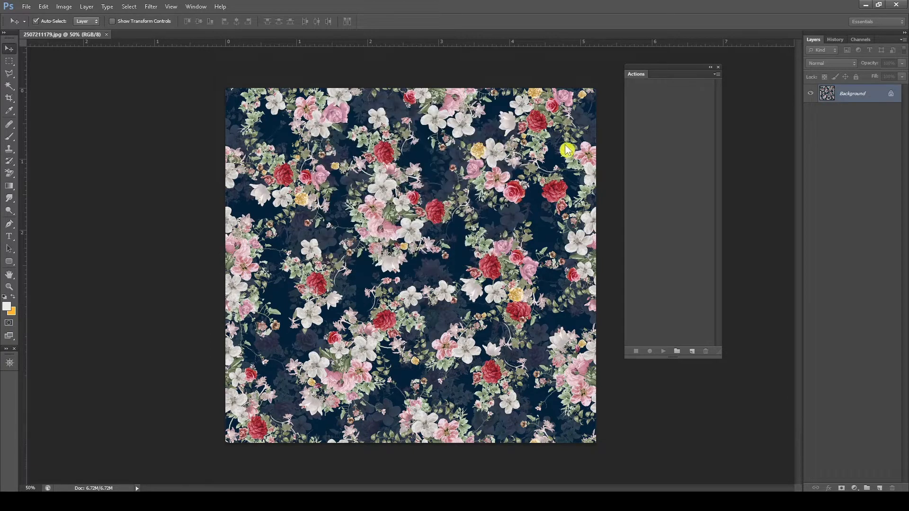
- Collapse the Actions panel, switch to File Explorer, and look through the pattern images in the JpeG folder
{"action": "left_click", "coordinate": [711, 71]}
{"action": "left_click", "coordinate": [866, 5]}
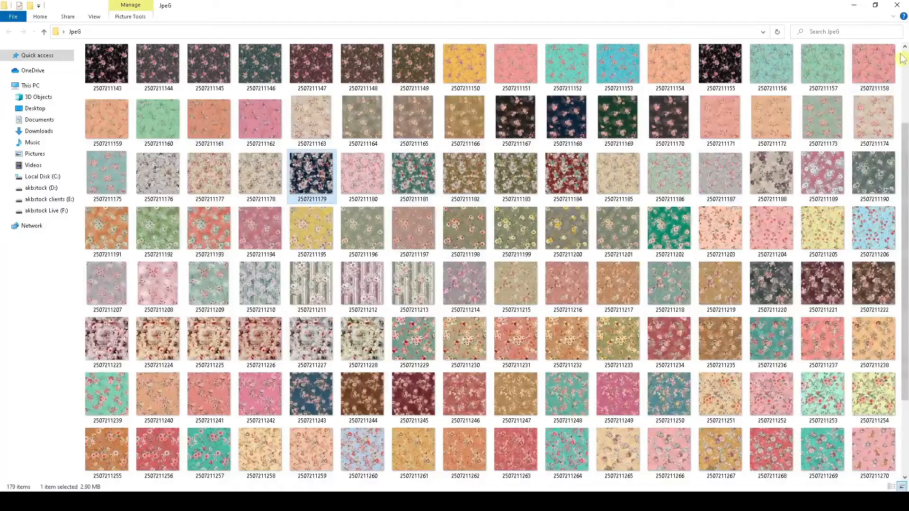
{"action": "left_click", "coordinate": [451, 259]}
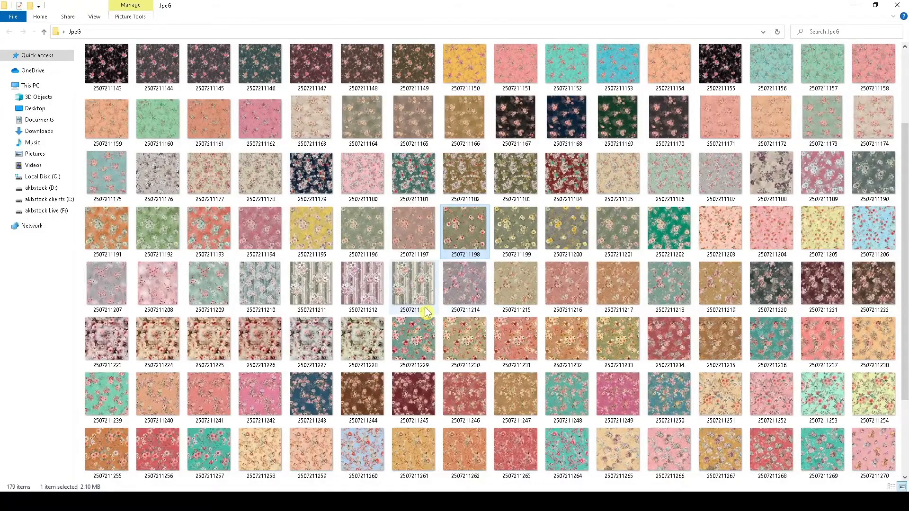
{"action": "scroll", "coordinate": [426, 308], "scroll_direction": "down", "scroll_amount": 2}
{"action": "scroll", "coordinate": [446, 327], "scroll_direction": "up", "scroll_amount": 4}
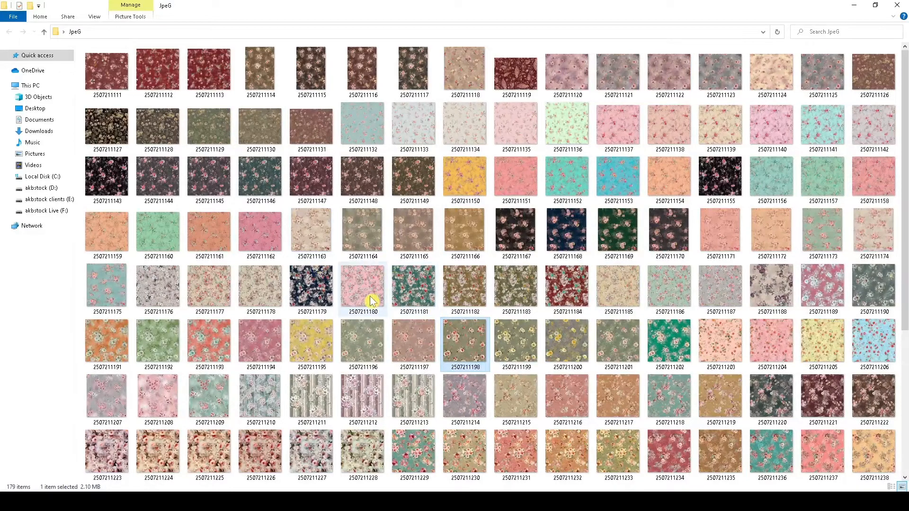
{"action": "scroll", "coordinate": [370, 300], "scroll_direction": "down", "scroll_amount": 2}
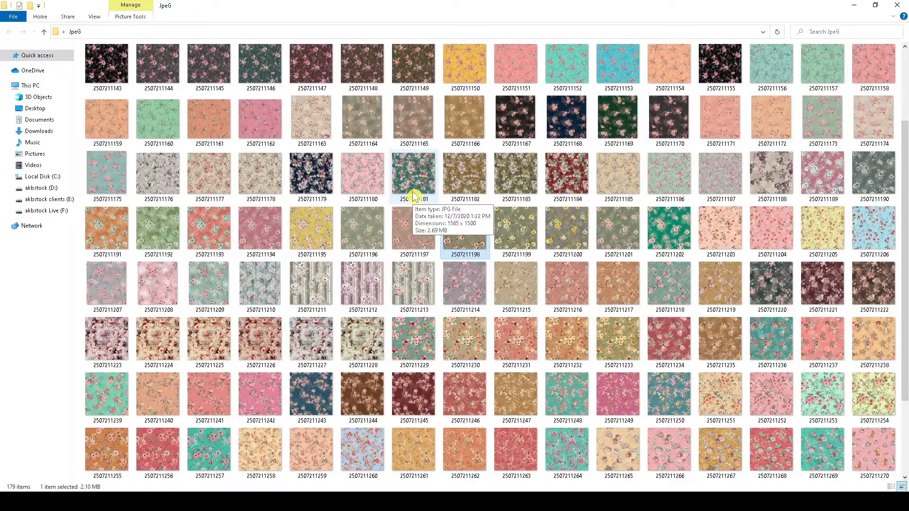
{"action": "scroll", "coordinate": [412, 250], "scroll_direction": "down", "scroll_amount": 2}
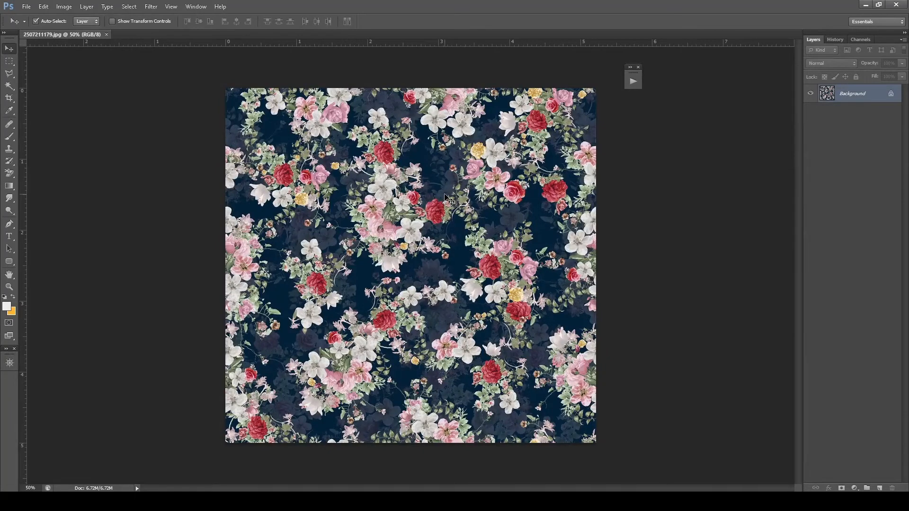
- Expand the Actions panel in Photoshop and create a new action set named "Action 01"
{"action": "left_click", "coordinate": [633, 76]}
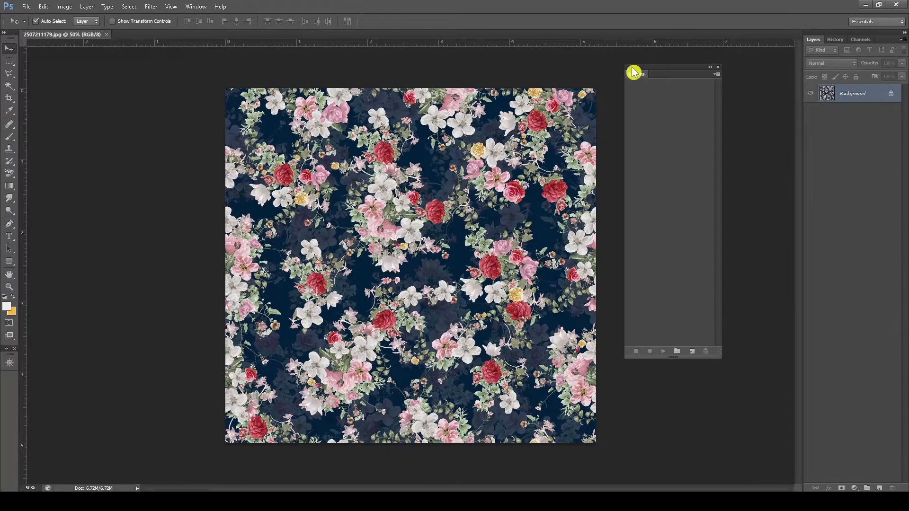
{"action": "left_click", "coordinate": [717, 75]}
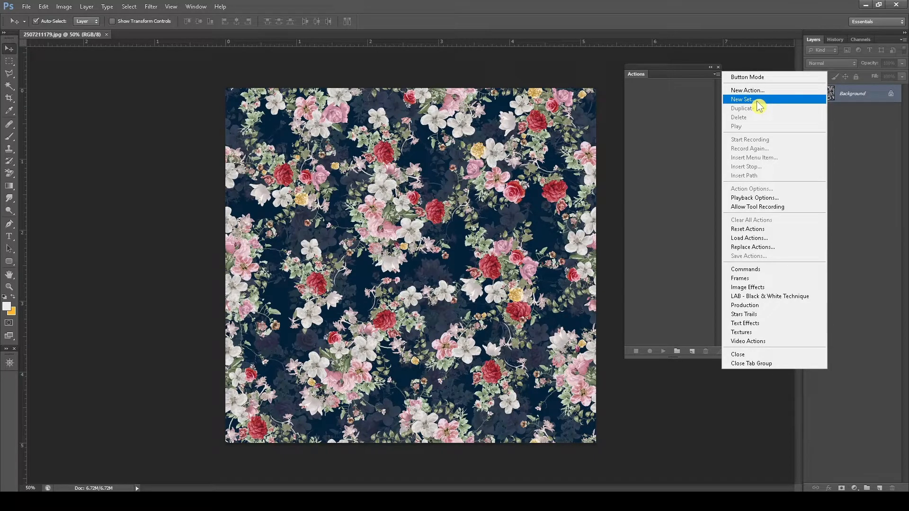
{"action": "left_click", "coordinate": [742, 99]}
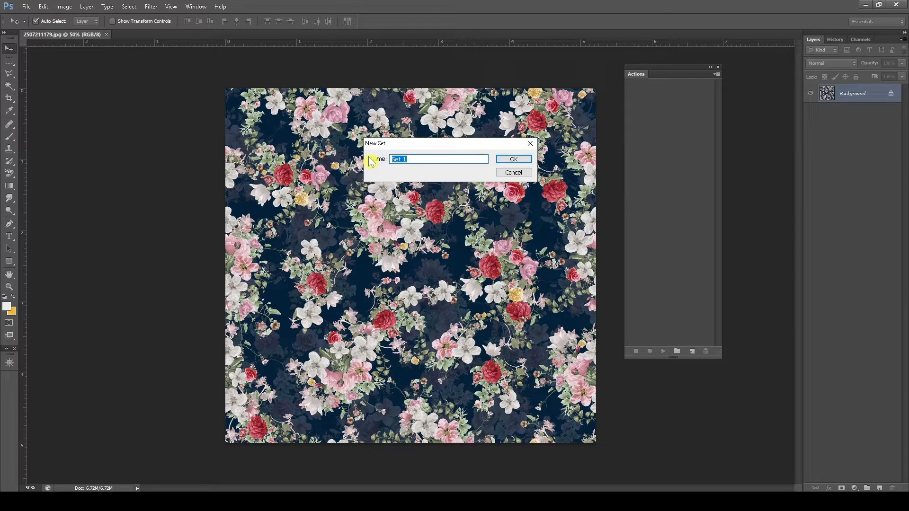
{"action": "type", "text": "Action 01"}
{"action": "key", "text": "Return"}
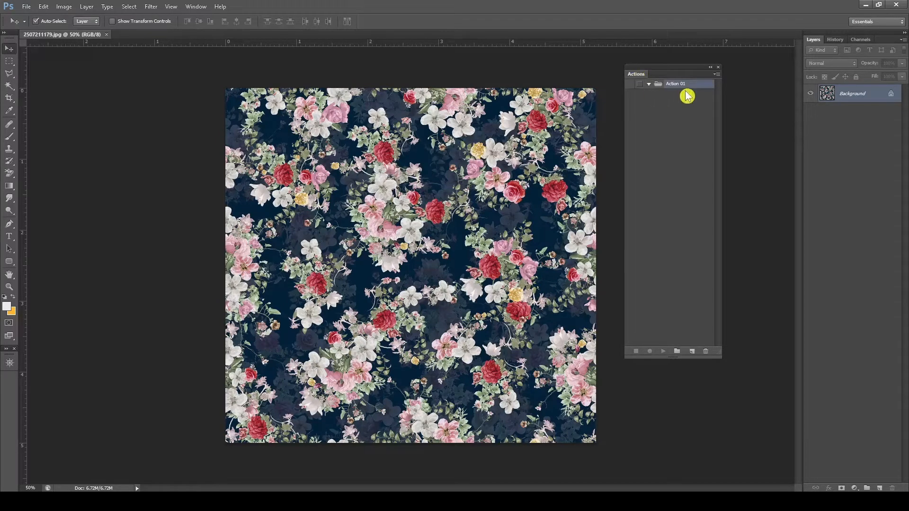
- Start recording a new action named "Jpeg 10 inch" in the Action 01 set, with function key and color left at None
{"action": "left_click", "coordinate": [717, 74]}
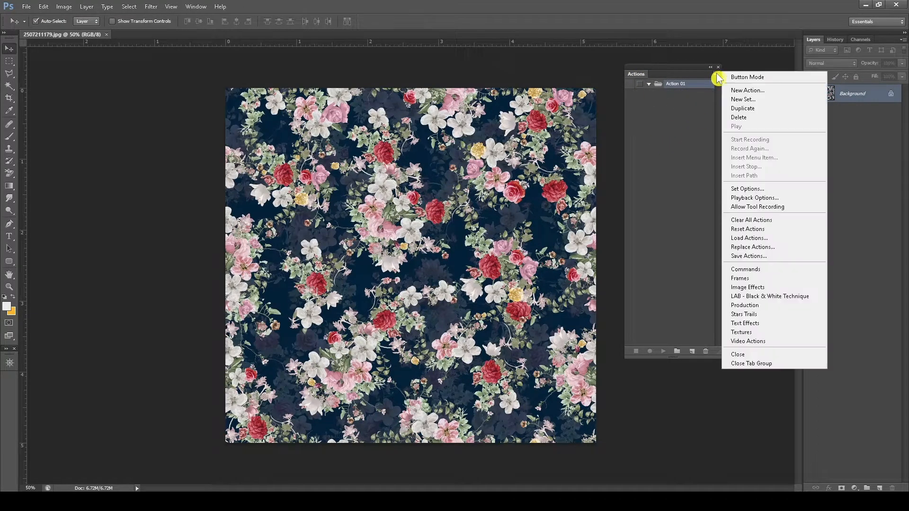
{"action": "left_click", "coordinate": [760, 90]}
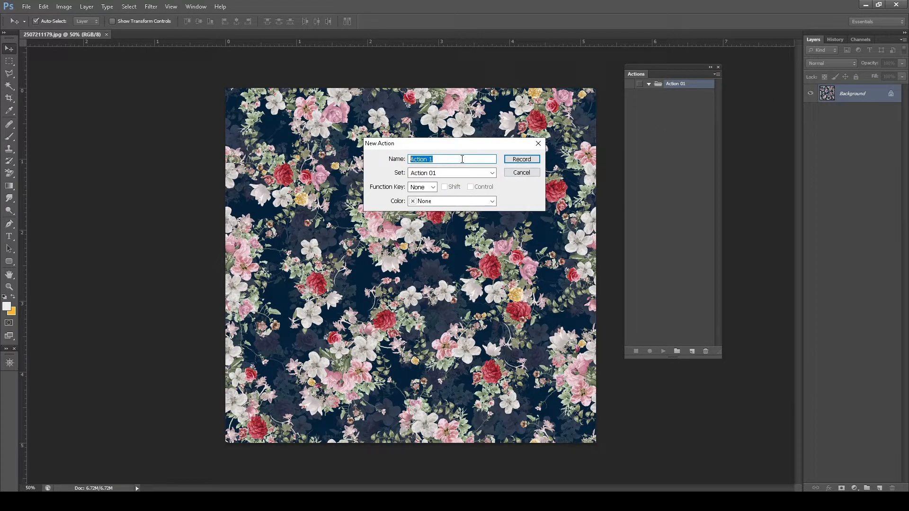
{"action": "type", "text": "Jpeg 100"}
{"action": "key", "text": "BackSpace"}
{"action": "type", "text": "inch"}
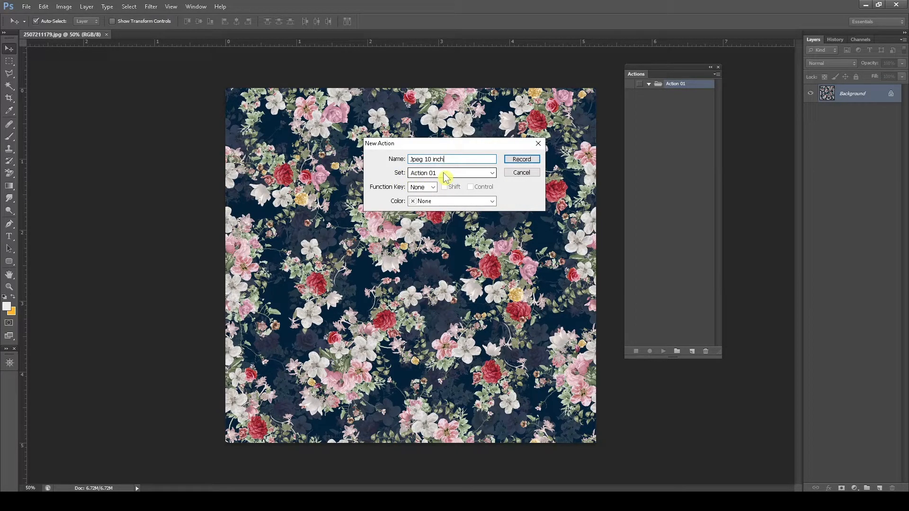
{"action": "left_click", "coordinate": [445, 203]}
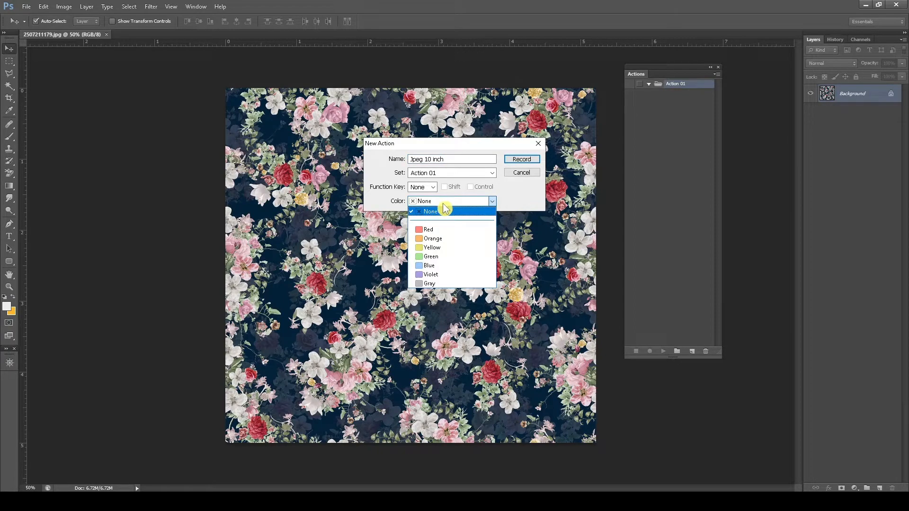
{"action": "left_click", "coordinate": [443, 208]}
{"action": "left_click", "coordinate": [434, 188]}
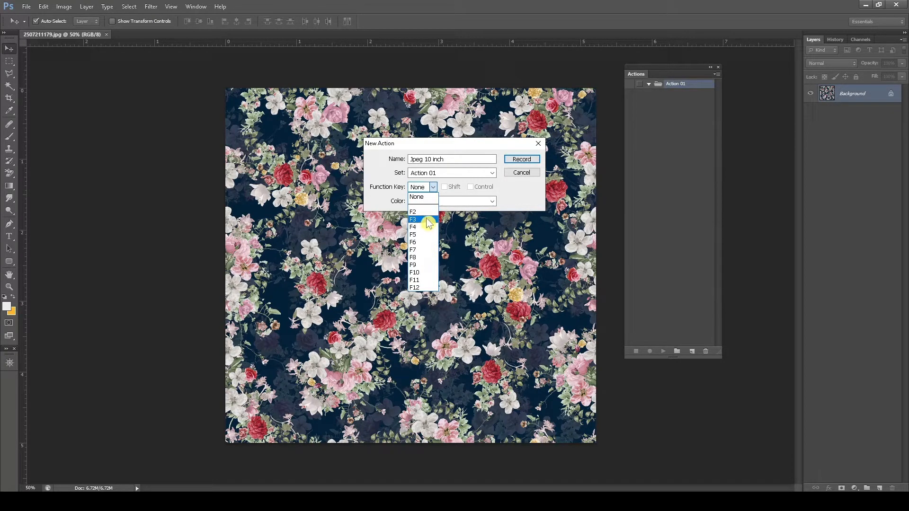
{"action": "left_click", "coordinate": [517, 187]}
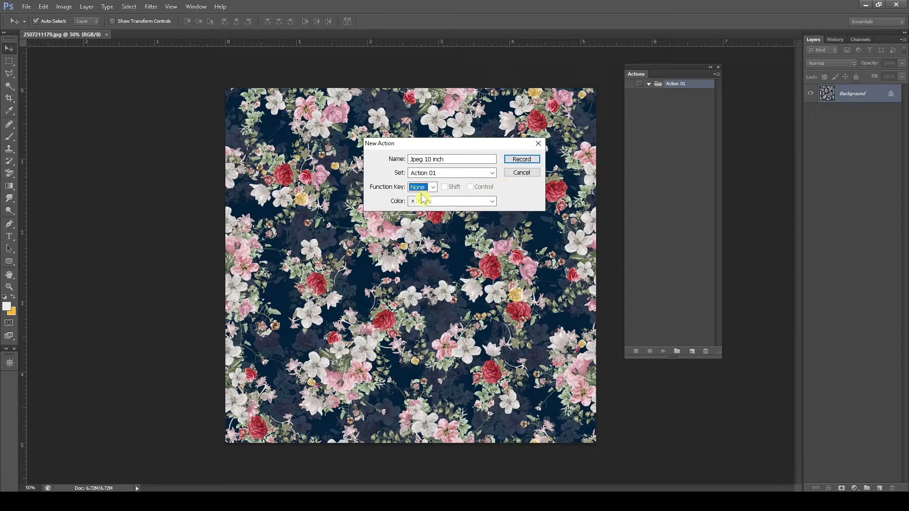
{"action": "left_click", "coordinate": [523, 160]}
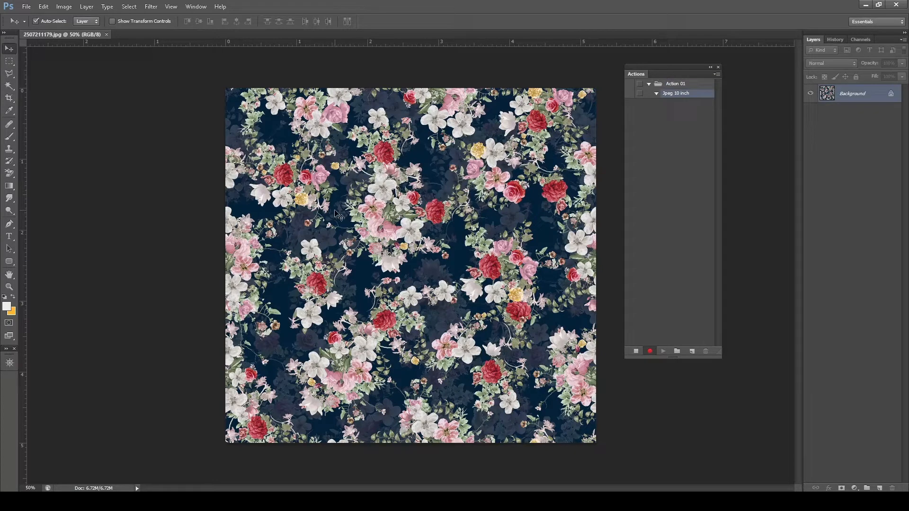
- Resize the floral image to a document height of 10 inches, and close it with the changes saved
{"action": "key", "text": "ctrl+alt+i"}
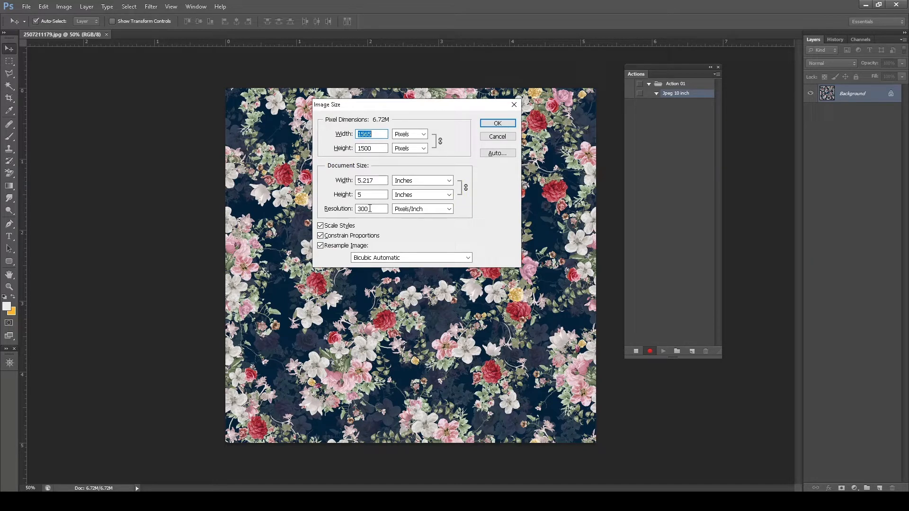
{"action": "double_click", "coordinate": [368, 196]}
{"action": "type", "text": "10"}
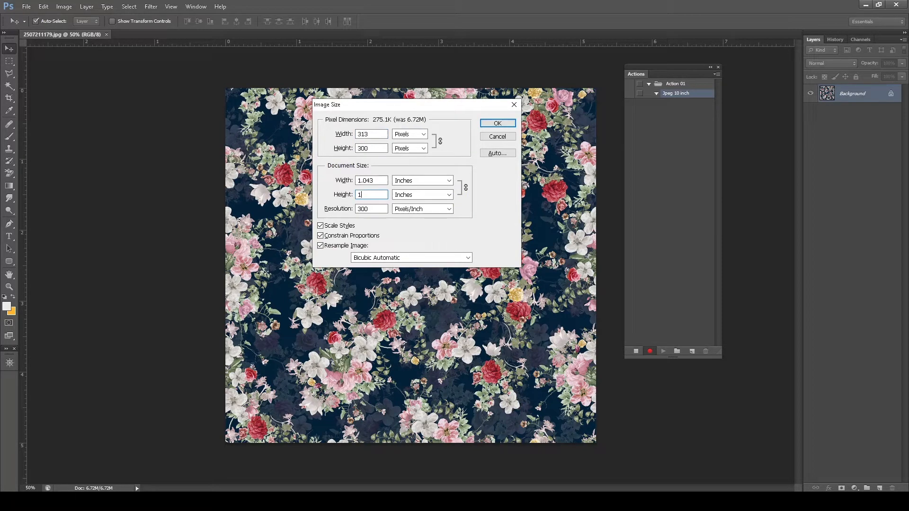
{"action": "left_click", "coordinate": [495, 124]}
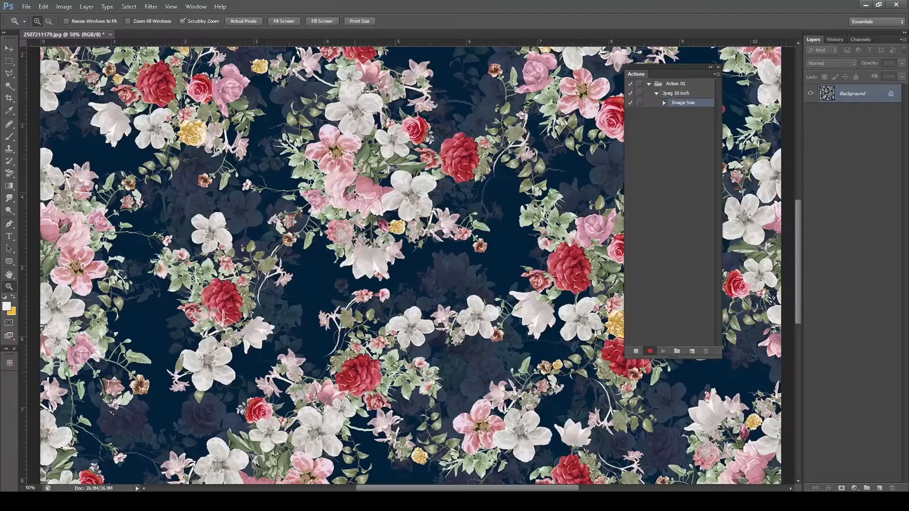
{"action": "key", "text": "ctrl+0"}
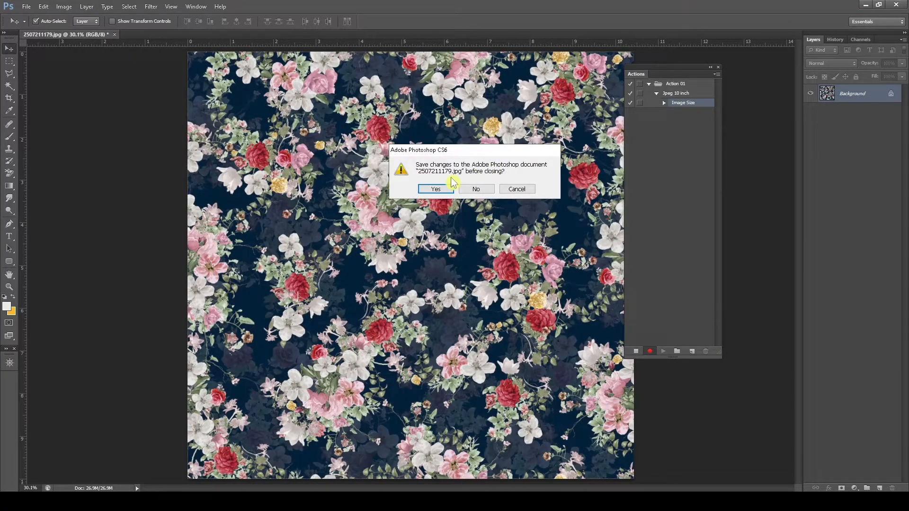
{"action": "left_click", "coordinate": [436, 189]}
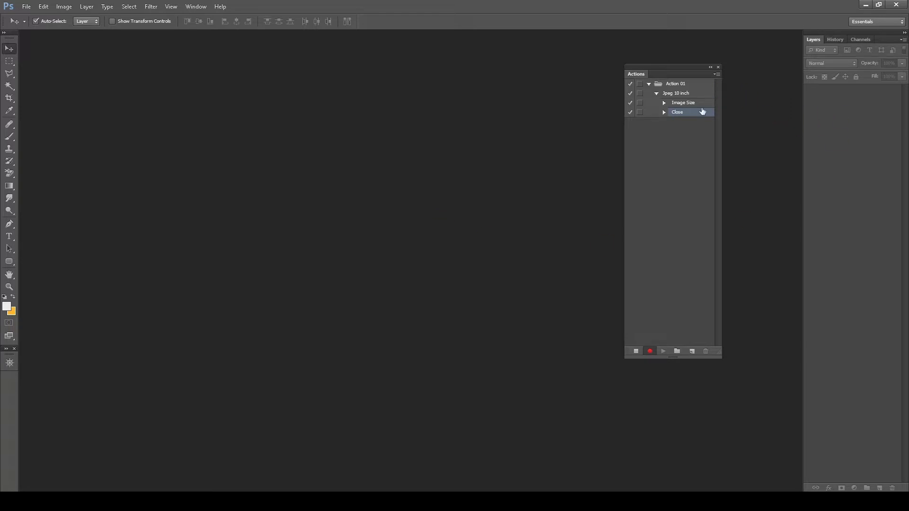
- Stop recording and collapse the step list of the Jpeg 10 inch action
{"action": "left_click", "coordinate": [715, 77]}
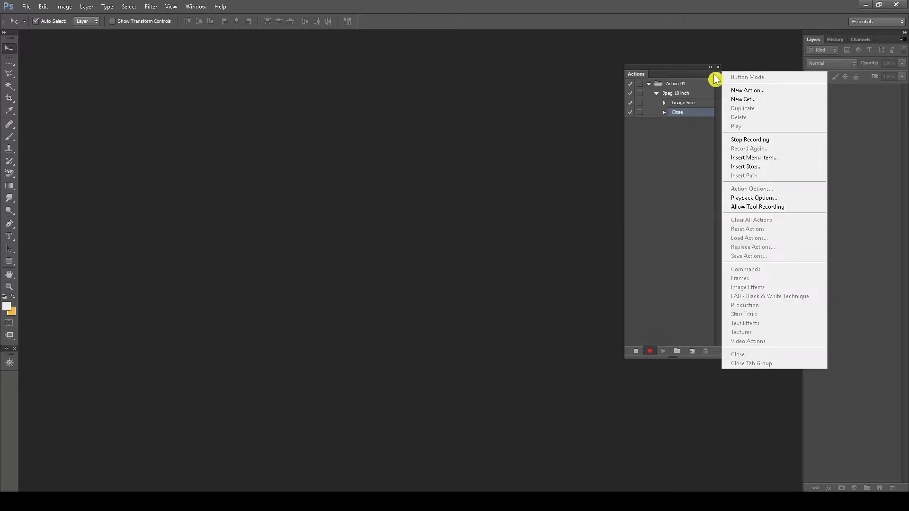
{"action": "left_click", "coordinate": [778, 142]}
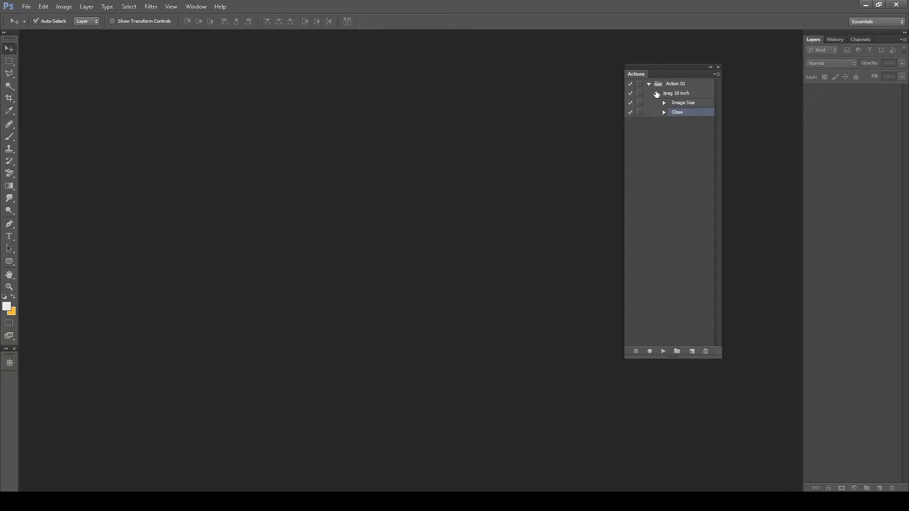
{"action": "left_click", "coordinate": [657, 94]}
{"action": "left_click_drag", "start_coordinate": [691, 73], "coordinate": [772, 77]}
- Switch to File Explorer and look over the remaining pattern images in the JpeG folder
{"action": "left_click", "coordinate": [866, 5]}
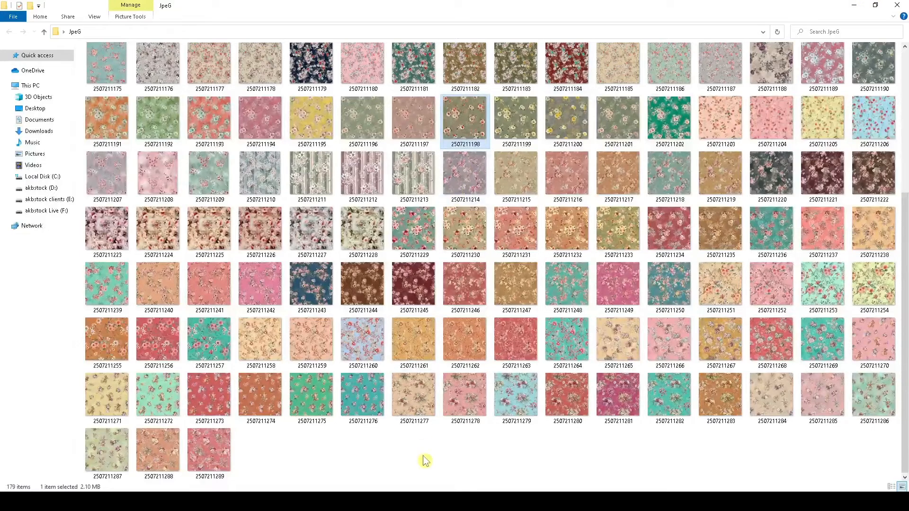
{"action": "left_click", "coordinate": [374, 242]}
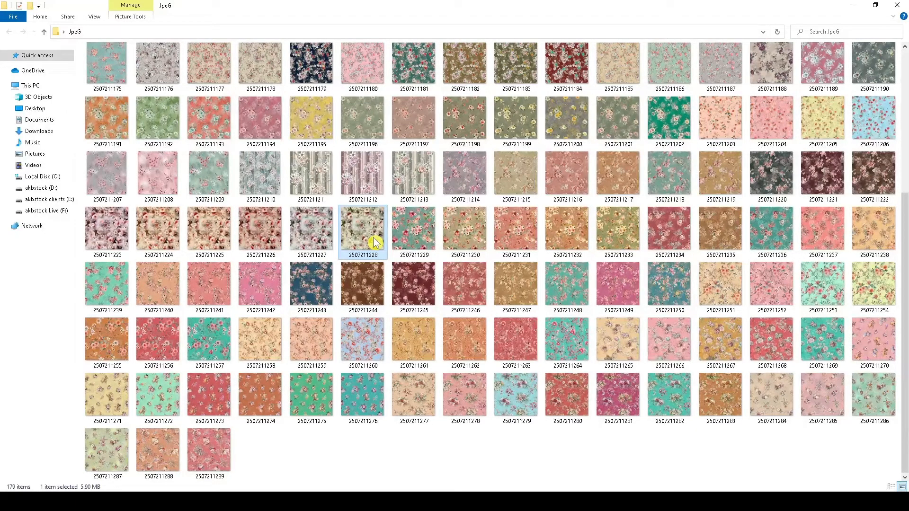
{"action": "left_click", "coordinate": [390, 438]}
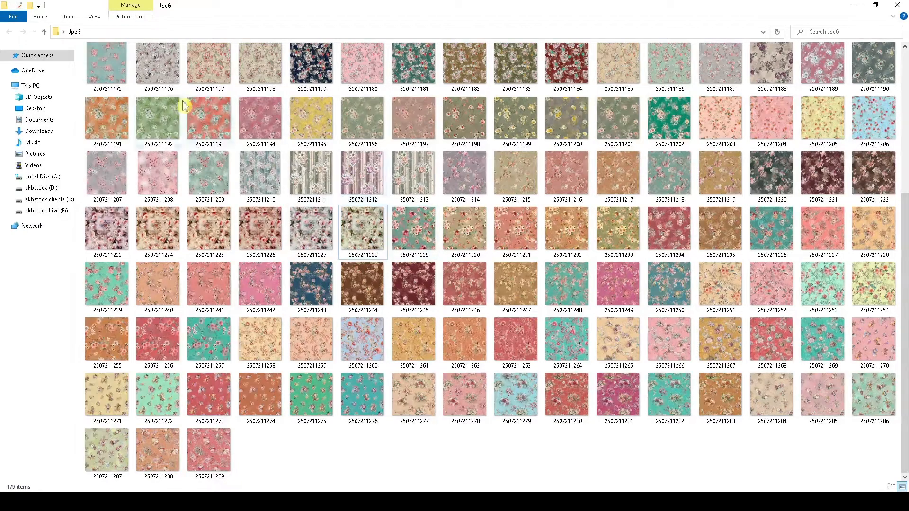
{"action": "scroll", "coordinate": [407, 239], "scroll_direction": "up", "scroll_amount": 5}
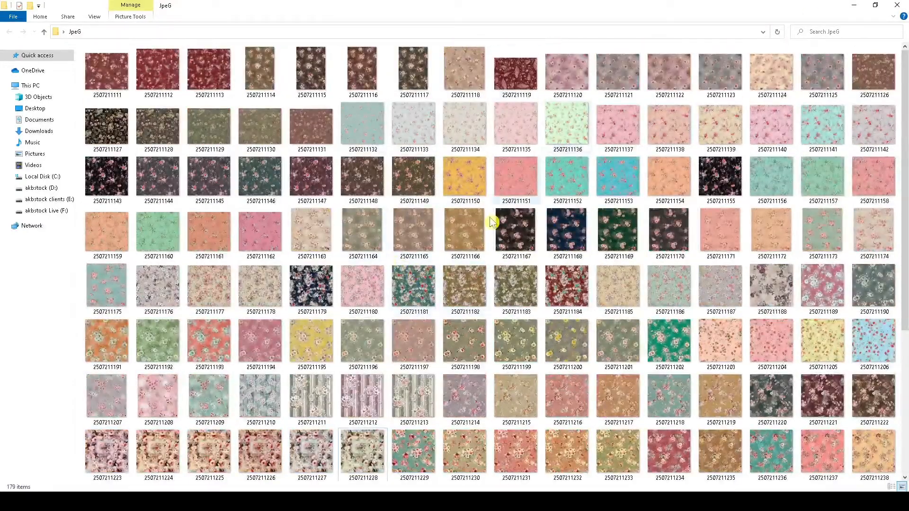
{"action": "mouse_move", "coordinate": [452, 253]}
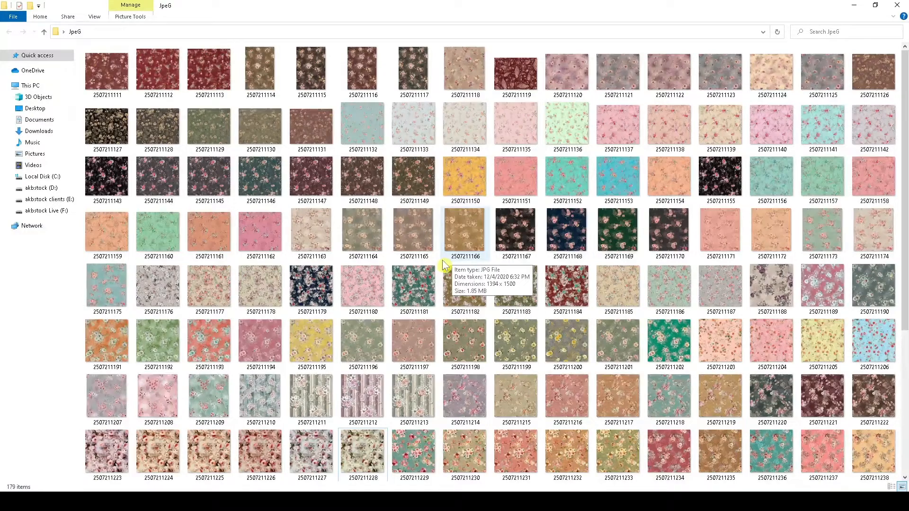
{"action": "left_click", "coordinate": [902, 6]}
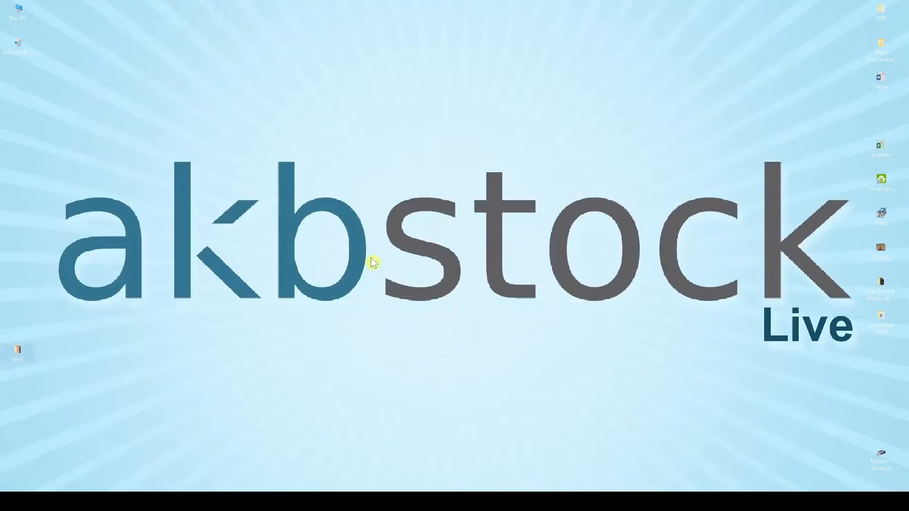
{"action": "double_click", "coordinate": [21, 351]}
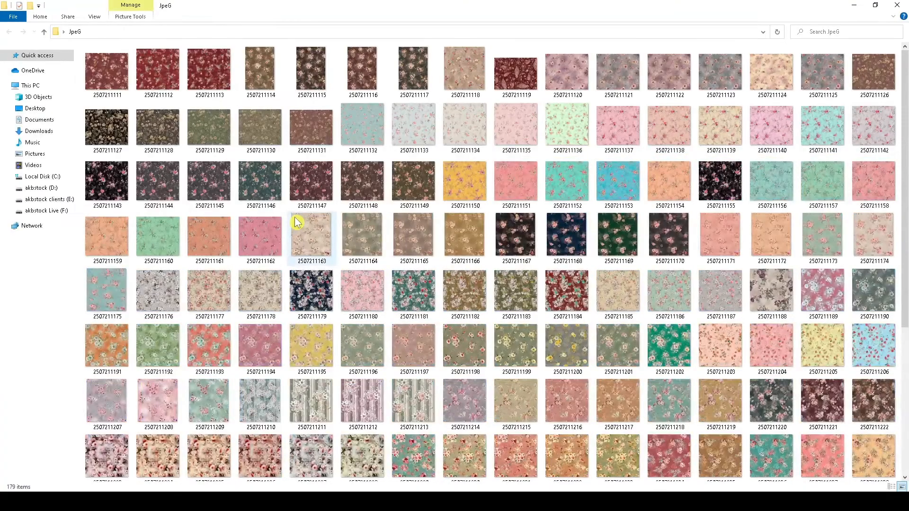
{"action": "left_click", "coordinate": [898, 5]}
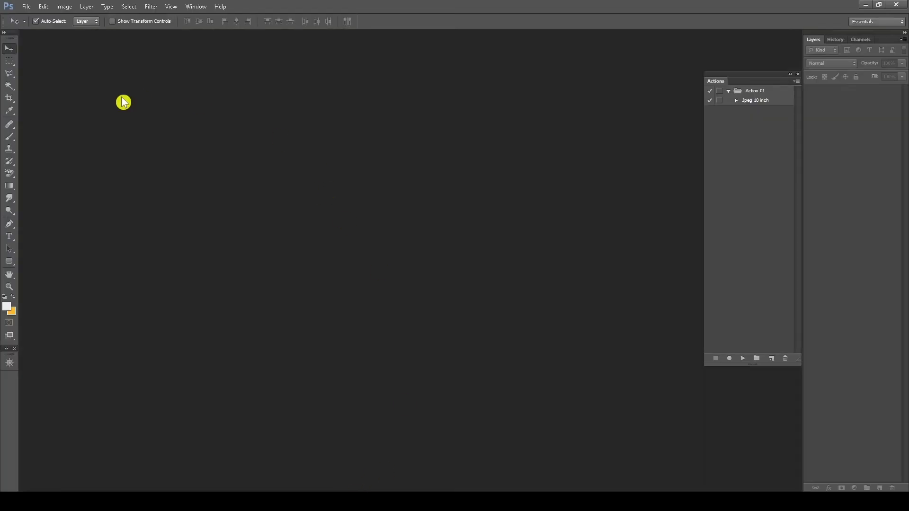
{"action": "left_click", "coordinate": [26, 7]}
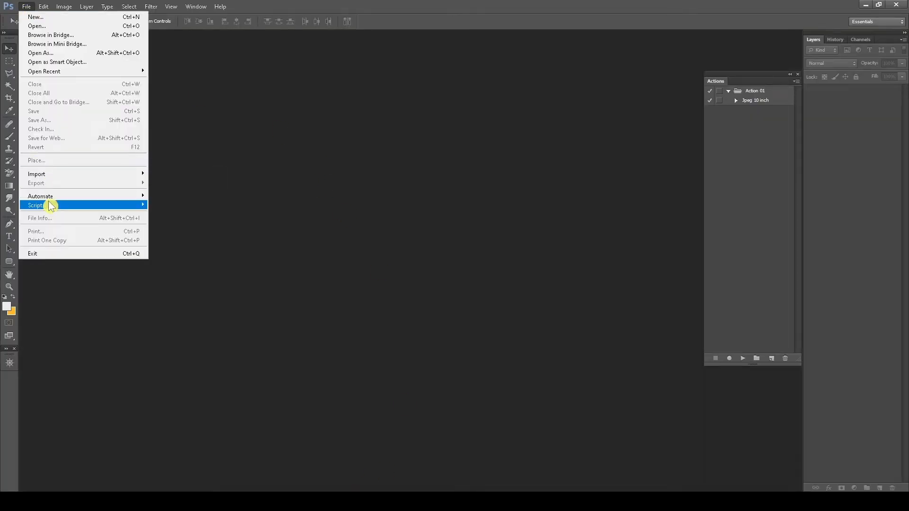
{"action": "mouse_move", "coordinate": [67, 199]}
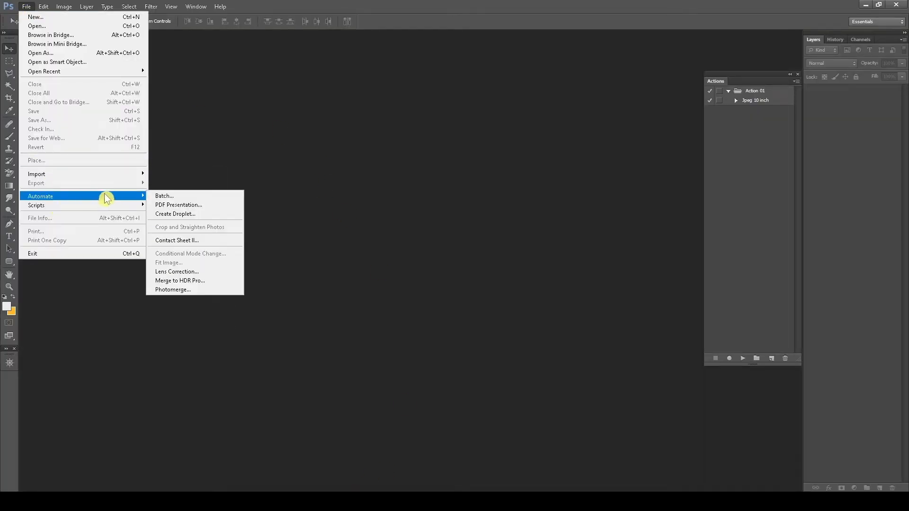
{"action": "left_click", "coordinate": [174, 198]}
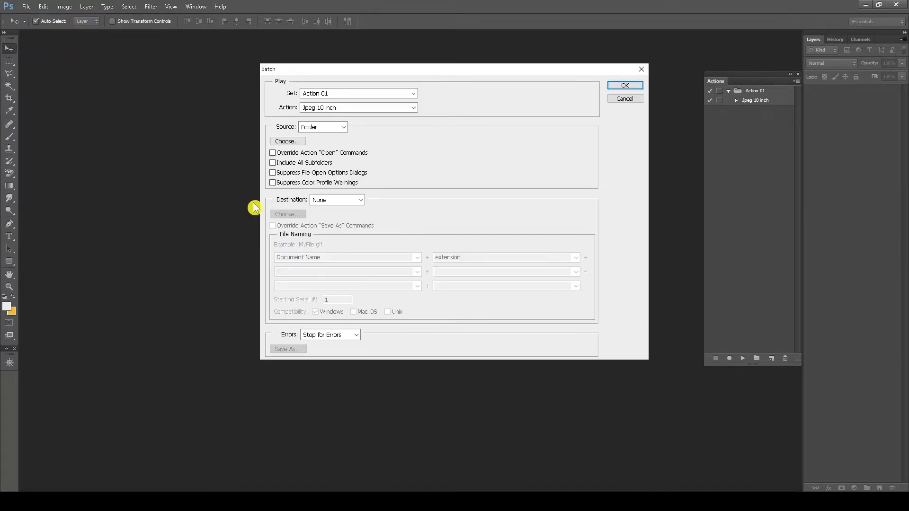
{"action": "left_click_drag", "start_coordinate": [341, 73], "coordinate": [338, 80]}
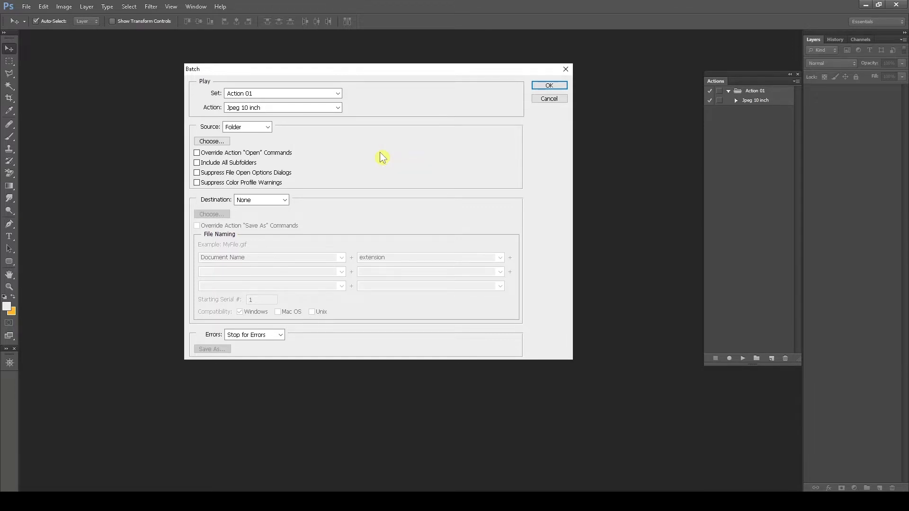
{"action": "left_click", "coordinate": [545, 98]}
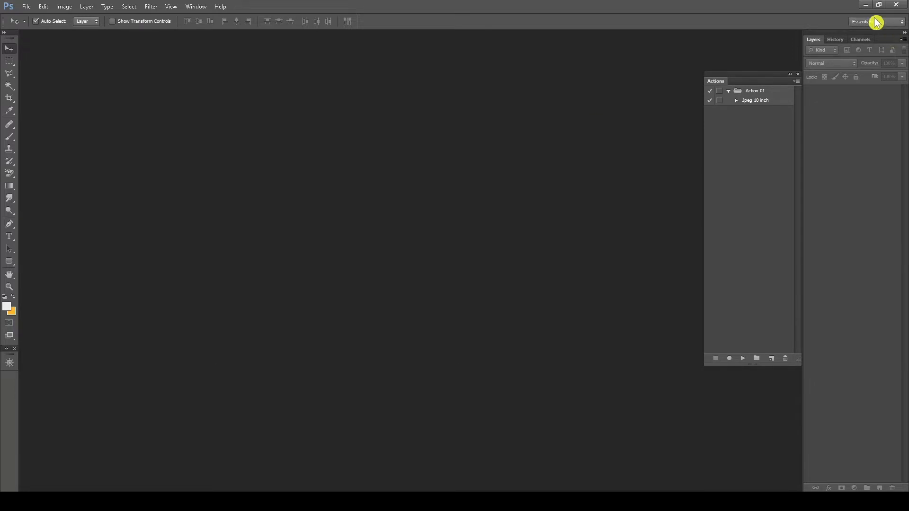
{"action": "left_click", "coordinate": [865, 5]}
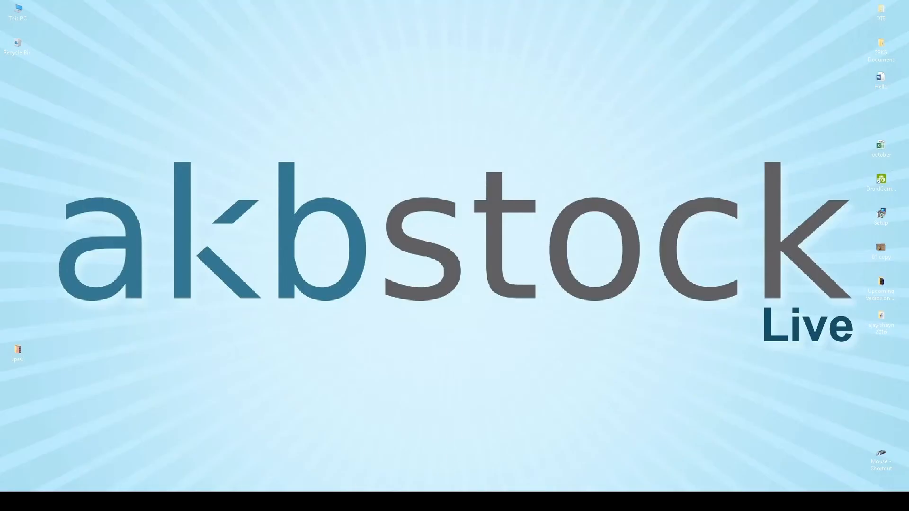
{"action": "double_click", "coordinate": [18, 351]}
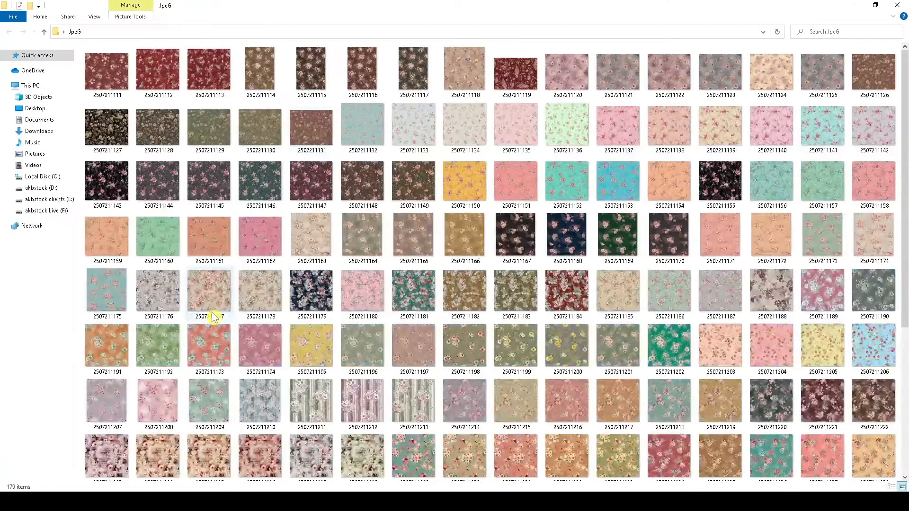
{"action": "left_click", "coordinate": [109, 74]}
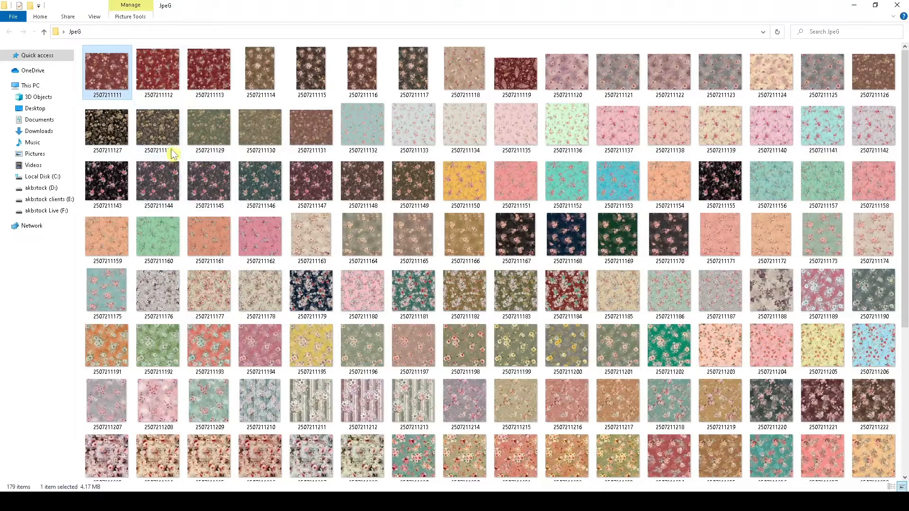
{"action": "left_click", "coordinate": [272, 136], "text": "ctrl"}
{"action": "left_click", "coordinate": [509, 232], "text": "ctrl"}
{"action": "left_click", "coordinate": [462, 337], "text": "ctrl"}
{"action": "left_click", "coordinate": [353, 359], "text": "ctrl"}
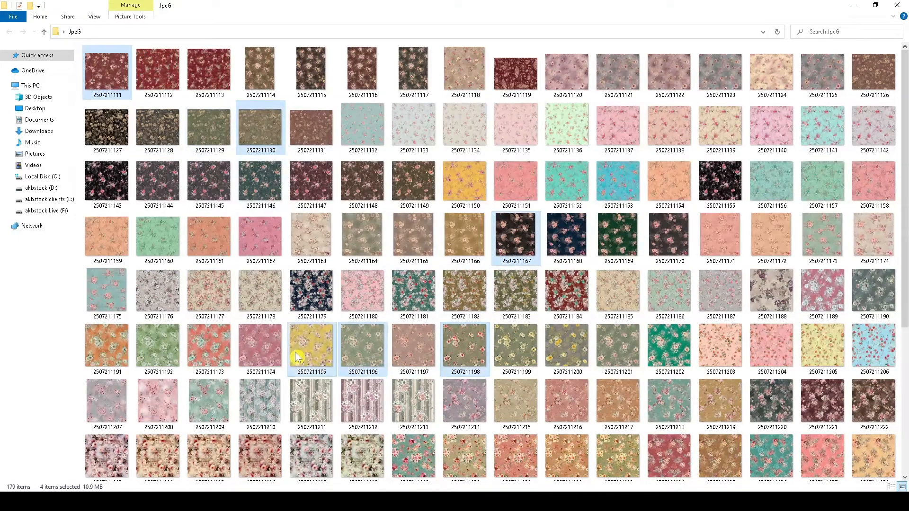
{"action": "left_click_drag", "start_coordinate": [296, 356], "coordinate": [422, 30]}
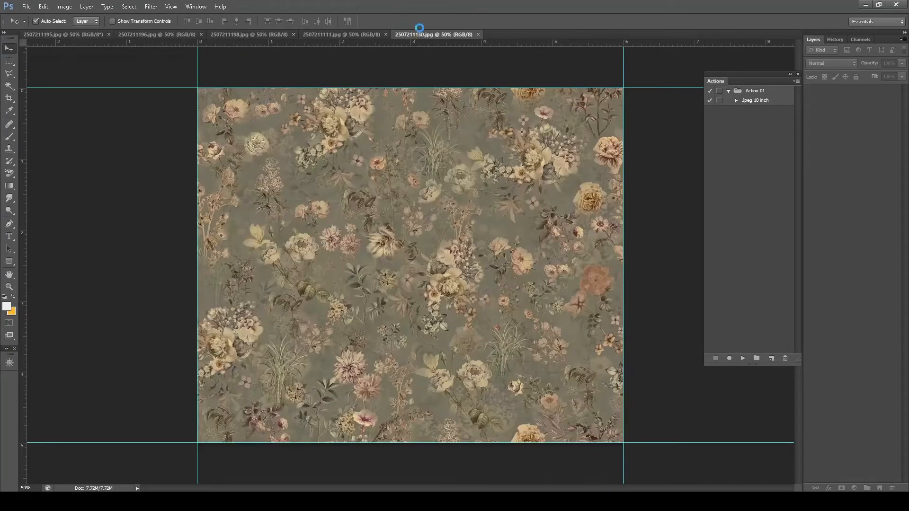
{"action": "key", "text": "F4"}
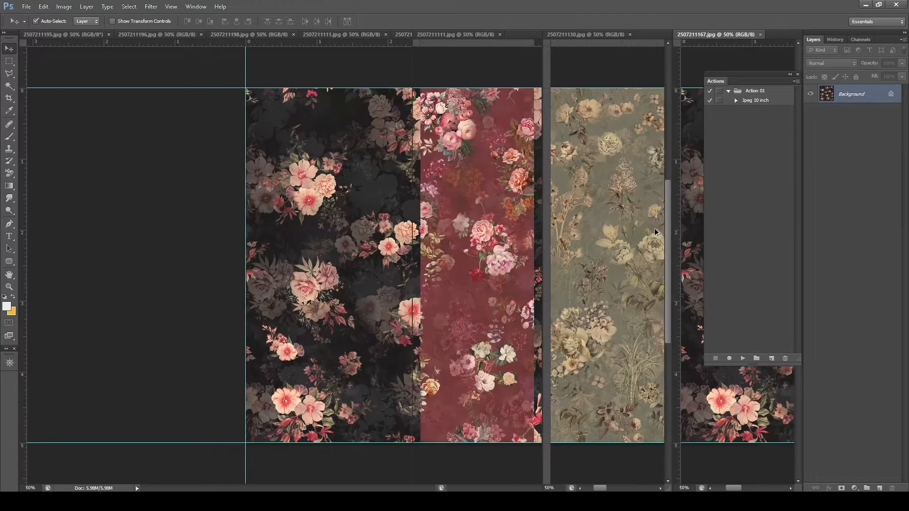
- Check the image size of 2507211167.jpg, 2507211130.jpg and 2507211111.jpg without changing them
{"action": "key", "text": "ctrl+alt+i"}
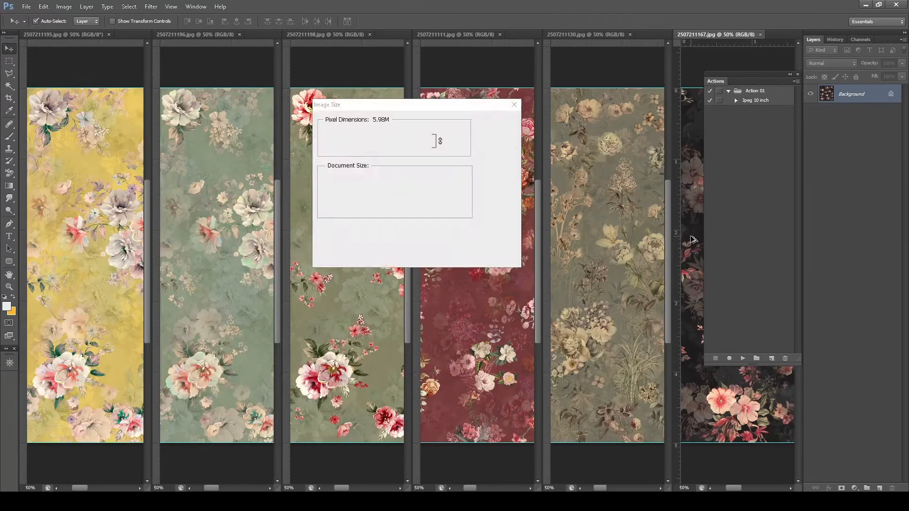
{"action": "left_click", "coordinate": [493, 137]}
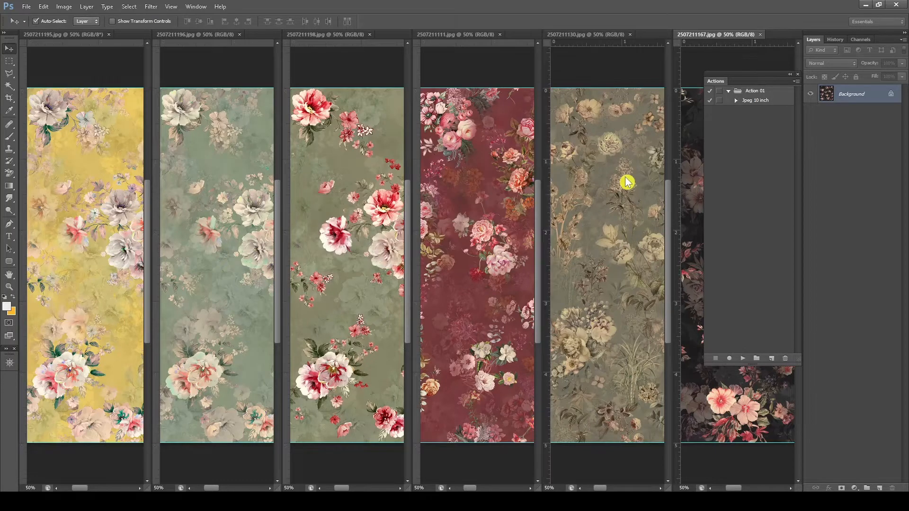
{"action": "left_click", "coordinate": [626, 183]}
{"action": "key", "text": "ctrl+alt+i"}
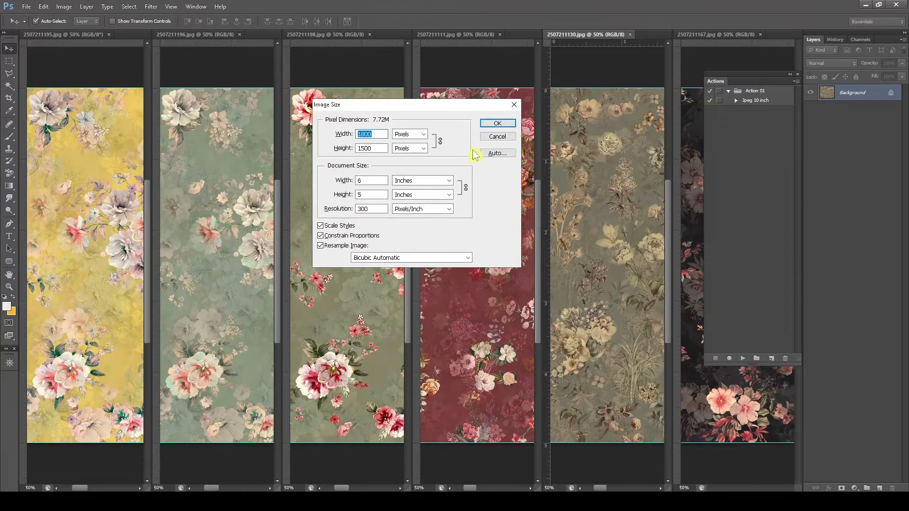
{"action": "left_click", "coordinate": [496, 137]}
{"action": "left_click", "coordinate": [444, 197]}
{"action": "key", "text": "ctrl+alt+i"}
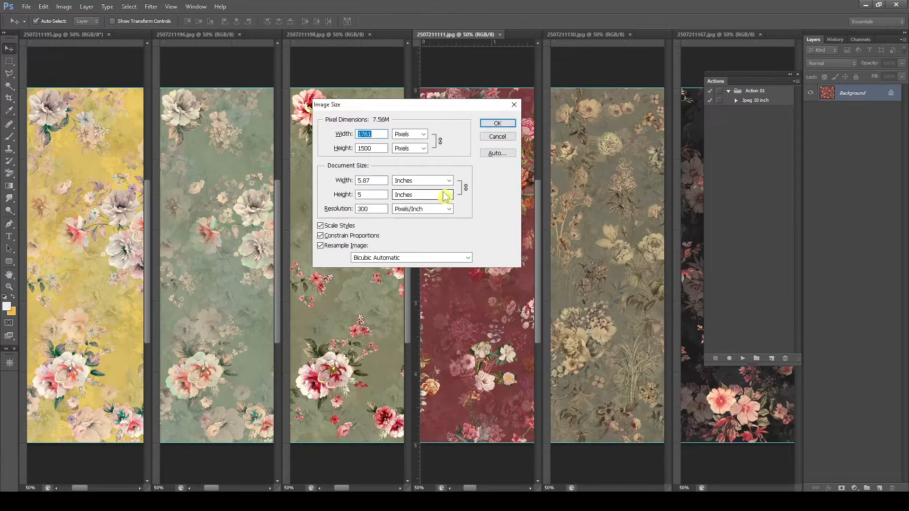
{"action": "left_click", "coordinate": [493, 139]}
- Check the image size of 2507211198.jpg, 2507211196.jpg and 2507211195.jpg without changing them
{"action": "left_click", "coordinate": [365, 199]}
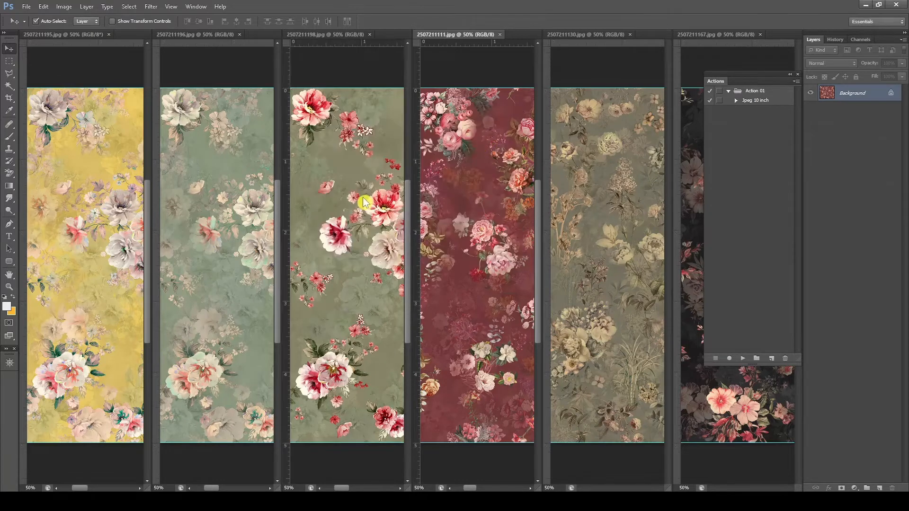
{"action": "key", "text": "ctrl+alt+i"}
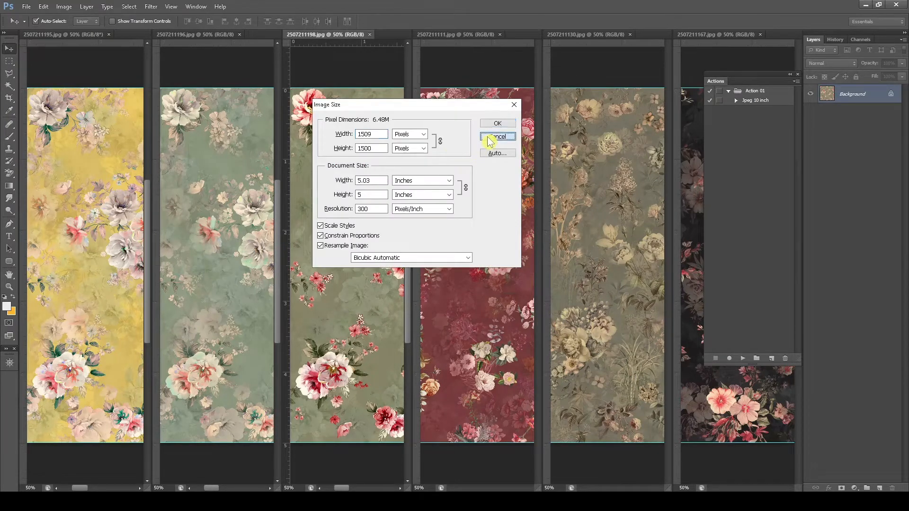
{"action": "left_click", "coordinate": [497, 137]}
{"action": "left_click", "coordinate": [232, 189]}
{"action": "key", "text": "ctrl+alt+i"}
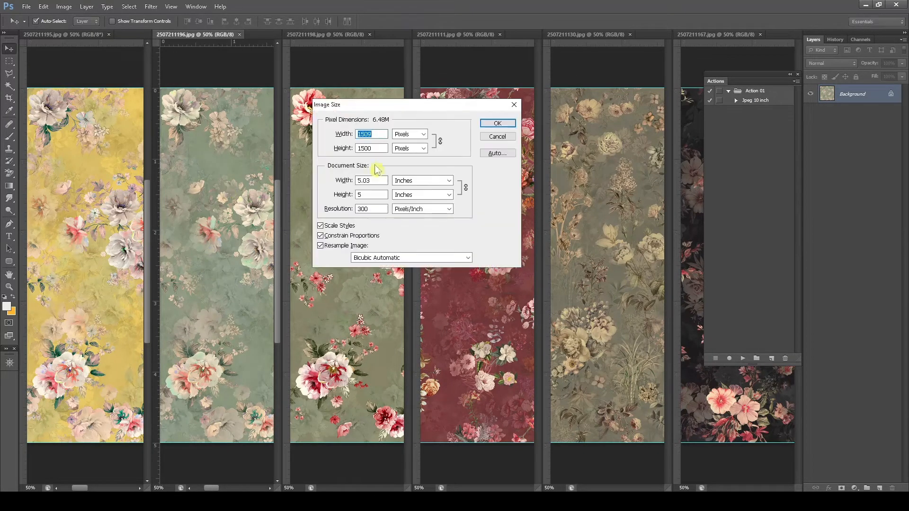
{"action": "left_click", "coordinate": [497, 137]}
{"action": "left_click", "coordinate": [29, 226]}
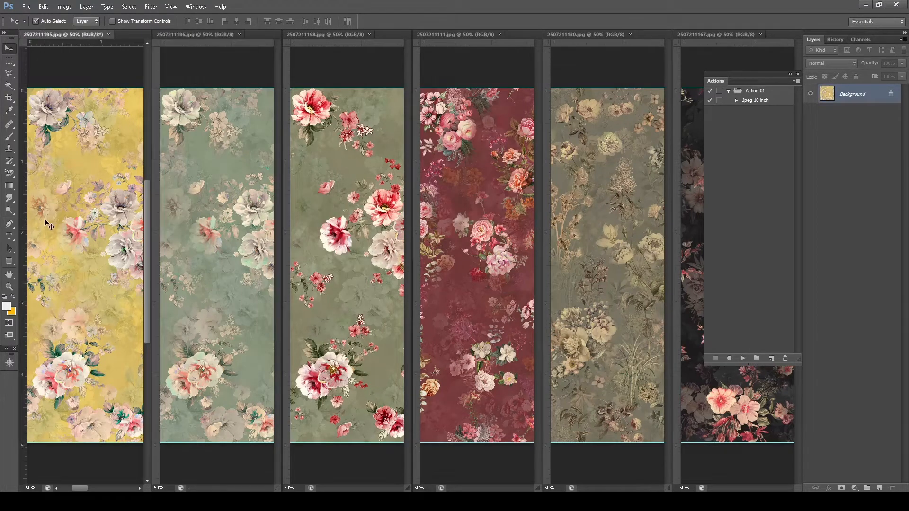
{"action": "key", "text": "ctrl+alt+i"}
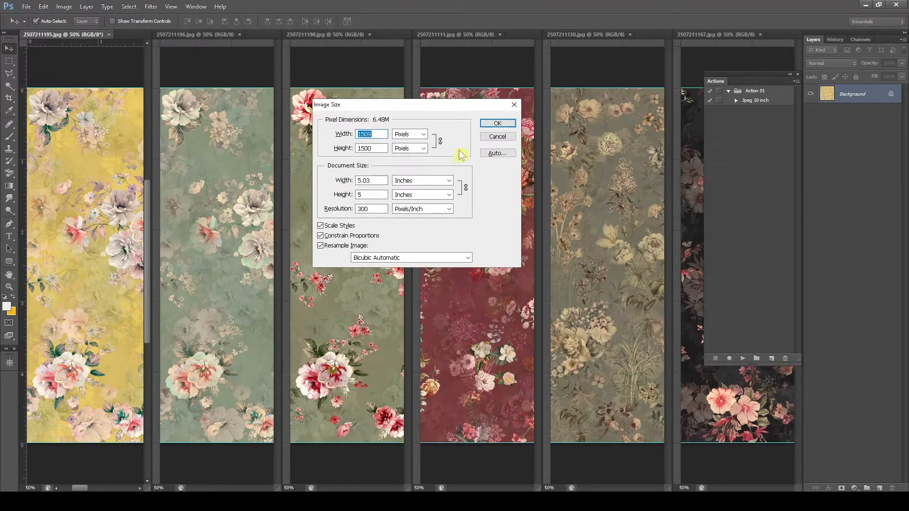
{"action": "left_click", "coordinate": [497, 136]}
- Resize 2507211196.jpg to a document height of 15 inches, keeping its proportions constrained
{"action": "left_click", "coordinate": [199, 190]}
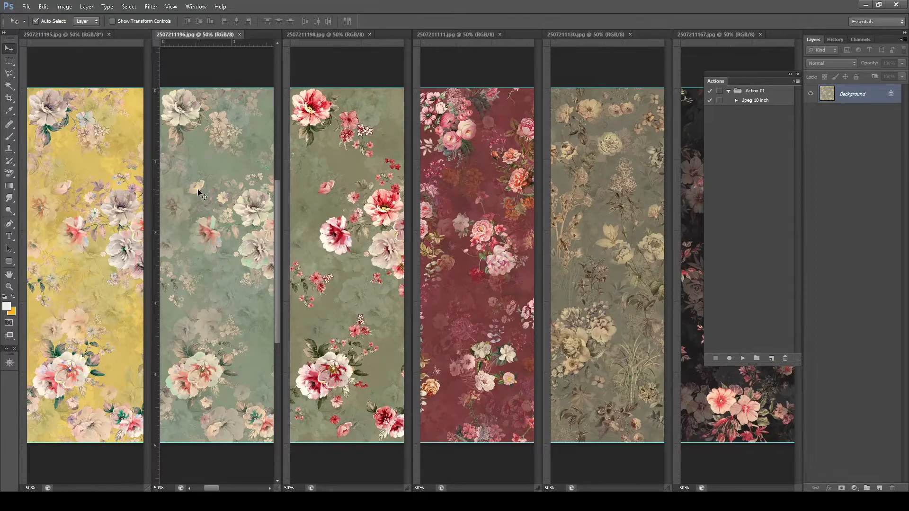
{"action": "key", "text": "ctrl+alt+i"}
{"action": "double_click", "coordinate": [374, 194]}
{"action": "type", "text": "15"}
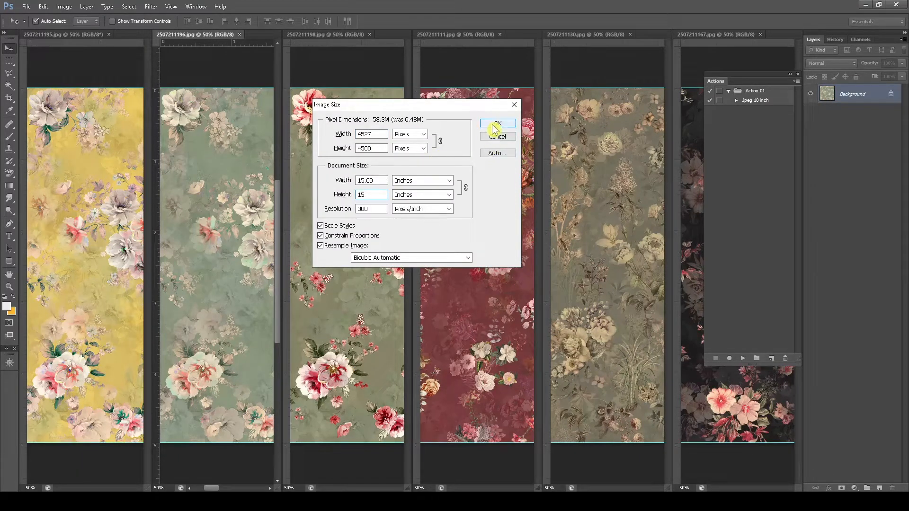
{"action": "left_click", "coordinate": [497, 123]}
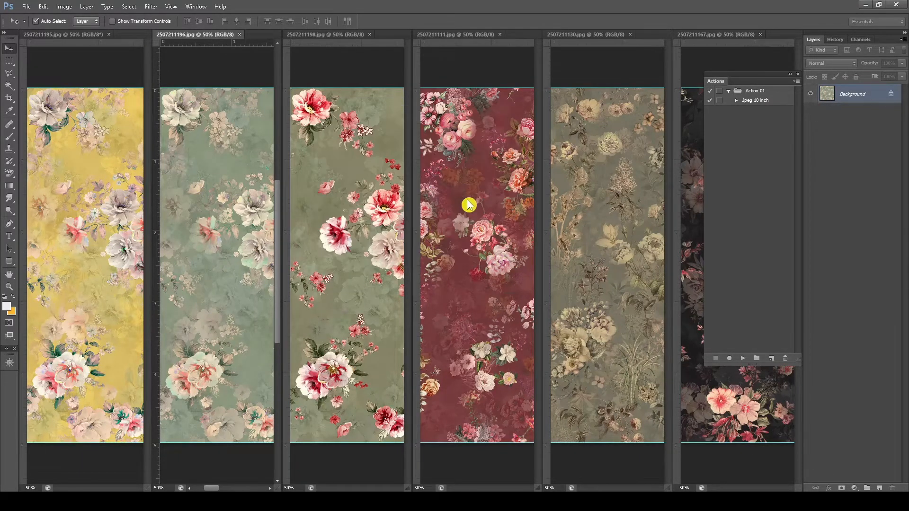
- Resize 2507211111.jpg to a document height of 25 inches, keeping its proportions constrained
{"action": "left_click", "coordinate": [468, 205]}
{"action": "key", "text": "ctrl+alt+i"}
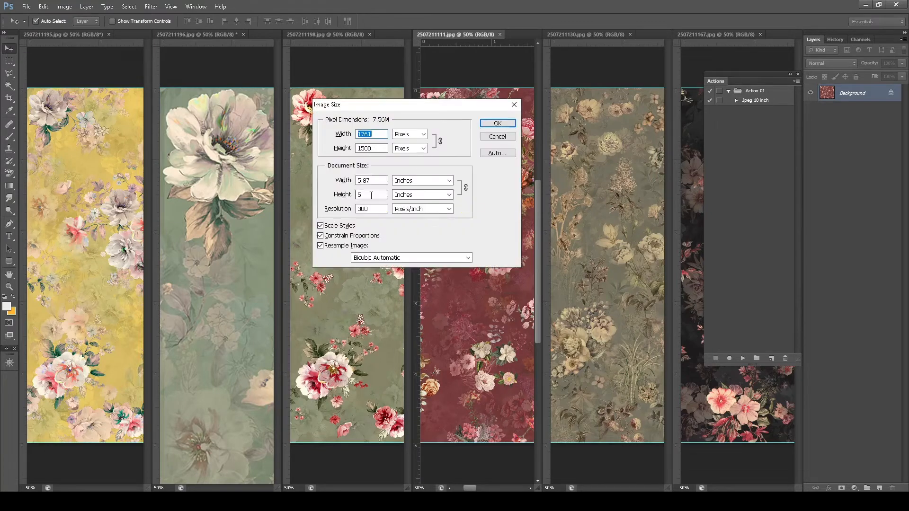
{"action": "type", "text": "1"}
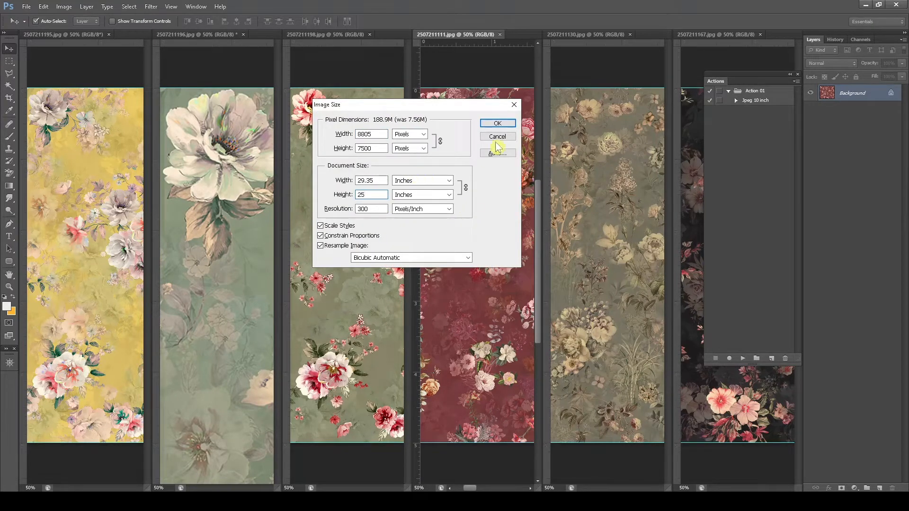
{"action": "left_click", "coordinate": [497, 123]}
- Reduce the document height of 2507211198.jpg to about 4 inches, keeping its proportions constrained
{"action": "left_click", "coordinate": [328, 189]}
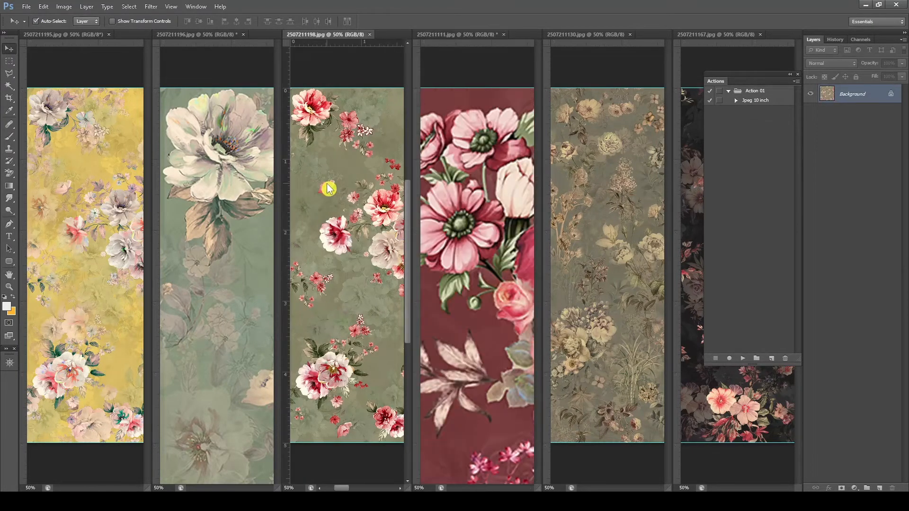
{"action": "key", "text": "ctrl+alt+i"}
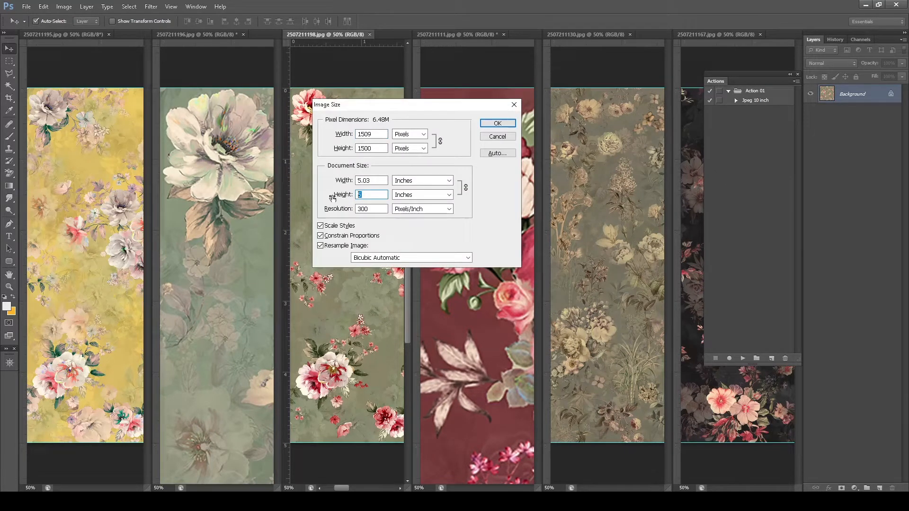
{"action": "type", "text": "1"}
{"action": "key", "text": "Return"}
- Resize 2507211130.jpg to a document height of 10.5 inches, keeping its proportions constrained
{"action": "left_click", "coordinate": [589, 202]}
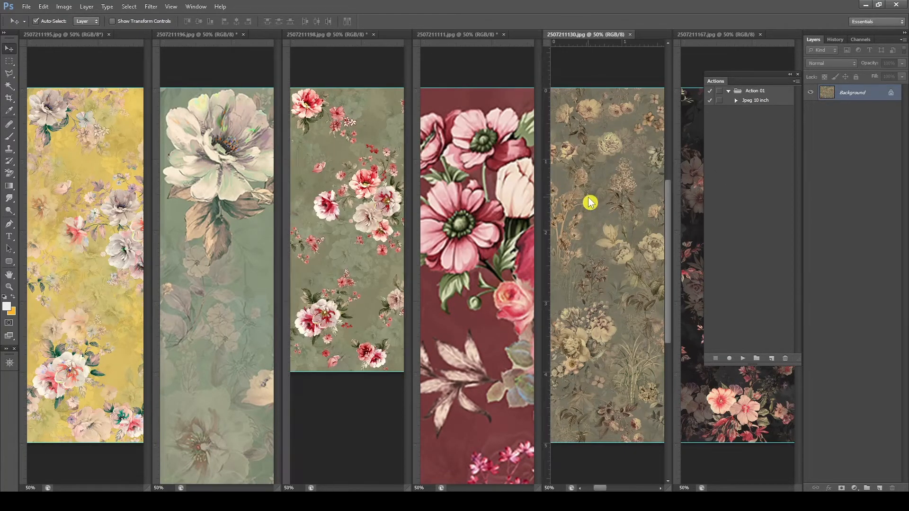
{"action": "key", "text": "ctrl+alt+i"}
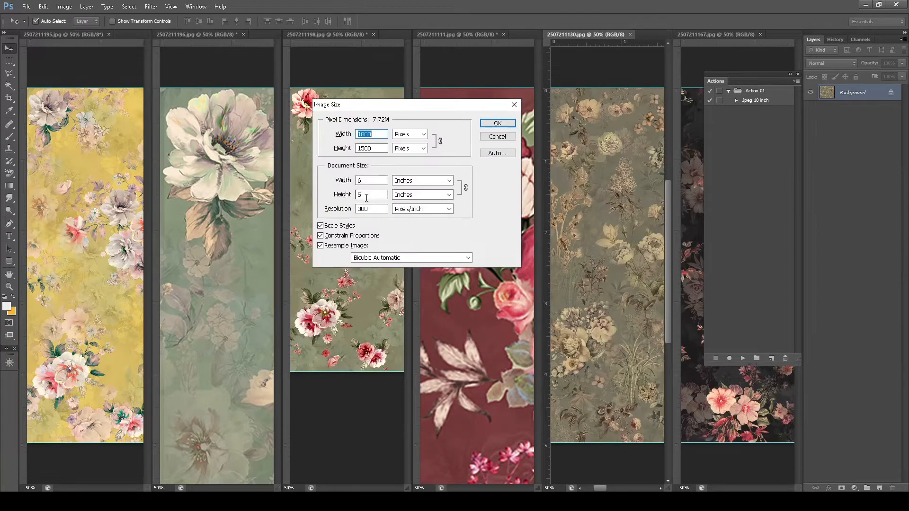
{"action": "double_click", "coordinate": [367, 198]}
{"action": "type", "text": "10.5"}
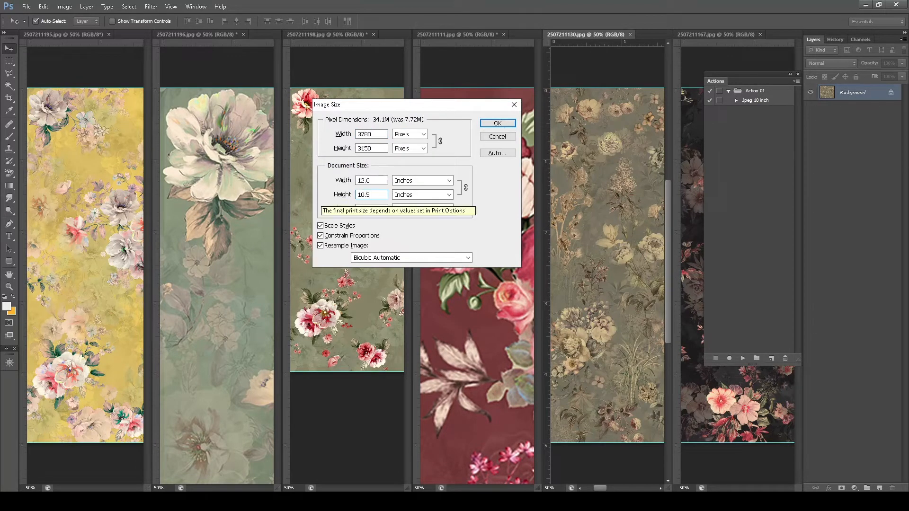
{"action": "left_click", "coordinate": [498, 123]}
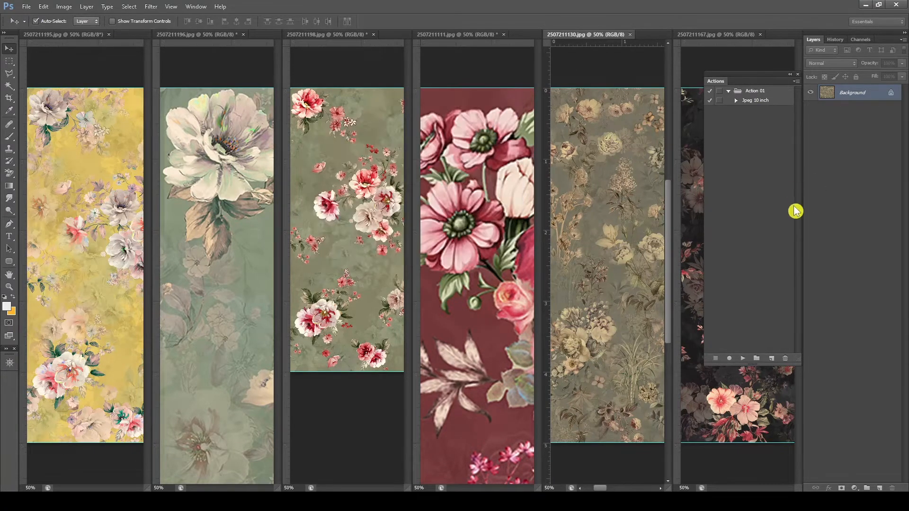
- Resize 2507211167.jpg to a document height of 11.3 inches, keeping its proportions constrained
{"action": "left_click", "coordinate": [703, 244]}
{"action": "key", "text": "ctrl+alt+i"}
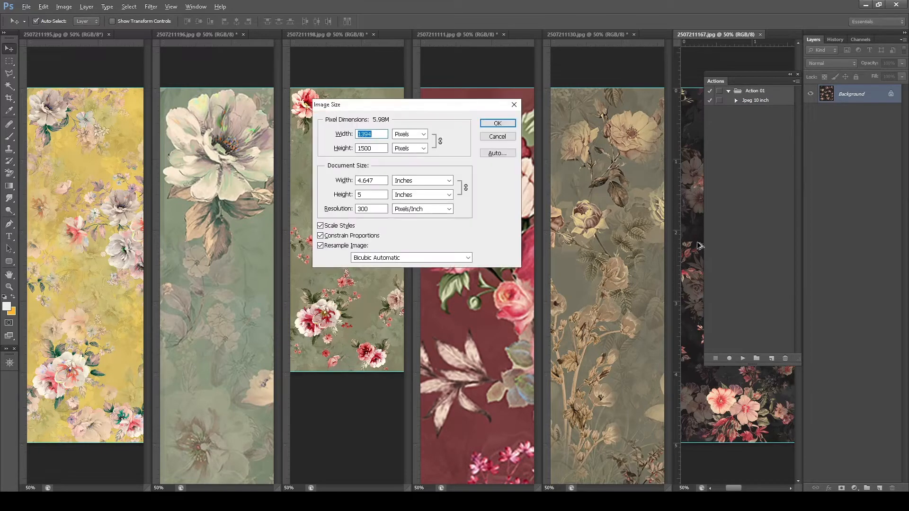
{"action": "double_click", "coordinate": [364, 195]}
{"action": "type", "text": "11.3"}
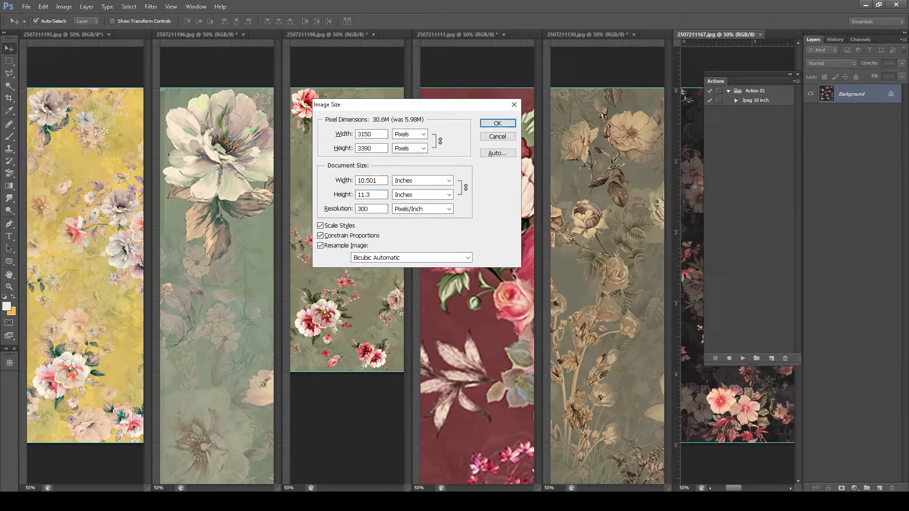
{"action": "key", "text": "Return"}
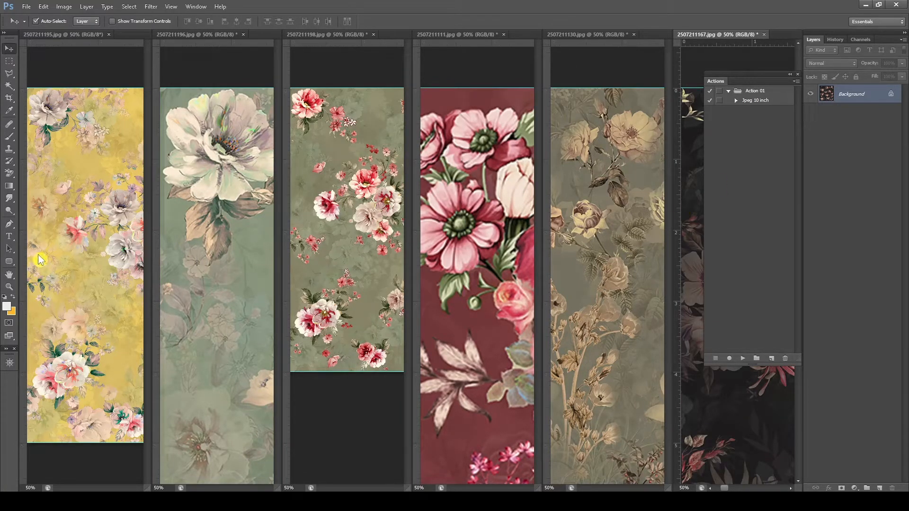
- Fit each of the six tiled images to its window to compare the whole patterns
{"action": "left_click", "coordinate": [52, 257]}
{"action": "key", "text": "z"}
{"action": "right_click", "coordinate": [51, 252]}
{"action": "left_click", "coordinate": [70, 258]}
{"action": "right_click", "coordinate": [181, 255]}
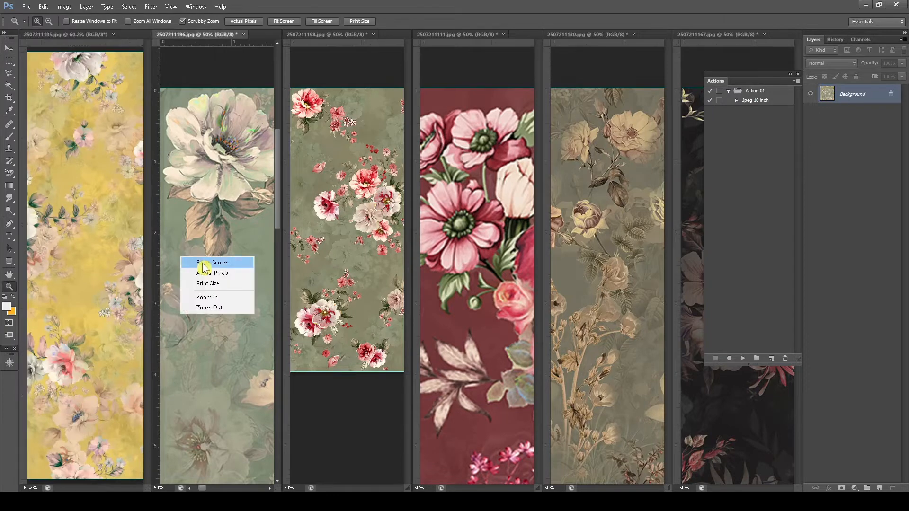
{"action": "left_click", "coordinate": [203, 262]}
{"action": "right_click", "coordinate": [335, 256]}
{"action": "left_click", "coordinate": [357, 263]}
{"action": "right_click", "coordinate": [493, 273]}
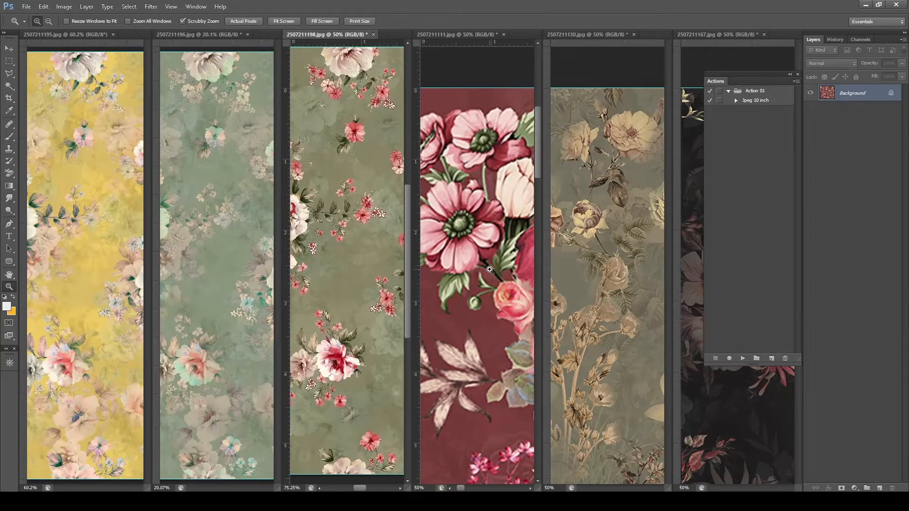
{"action": "left_click", "coordinate": [511, 279]}
{"action": "right_click", "coordinate": [603, 265]}
{"action": "left_click", "coordinate": [616, 278]}
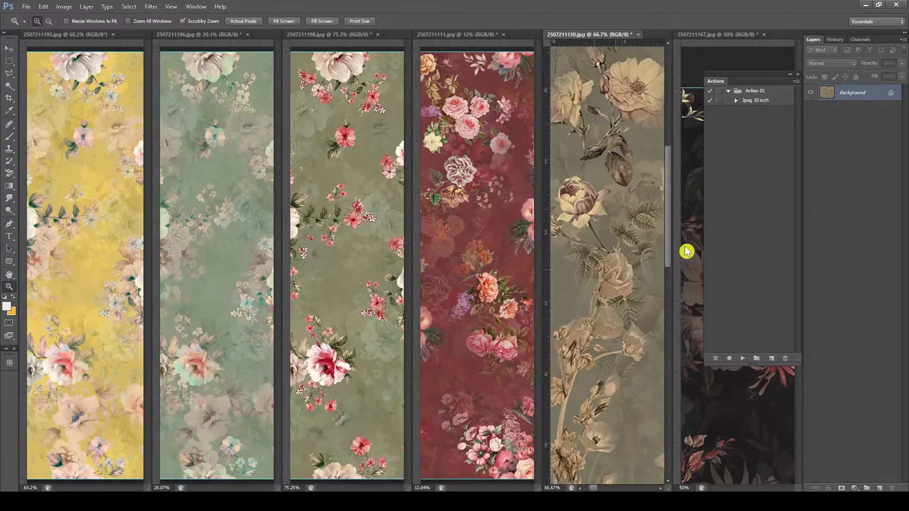
{"action": "right_click", "coordinate": [697, 252]}
{"action": "left_click", "coordinate": [710, 259]}
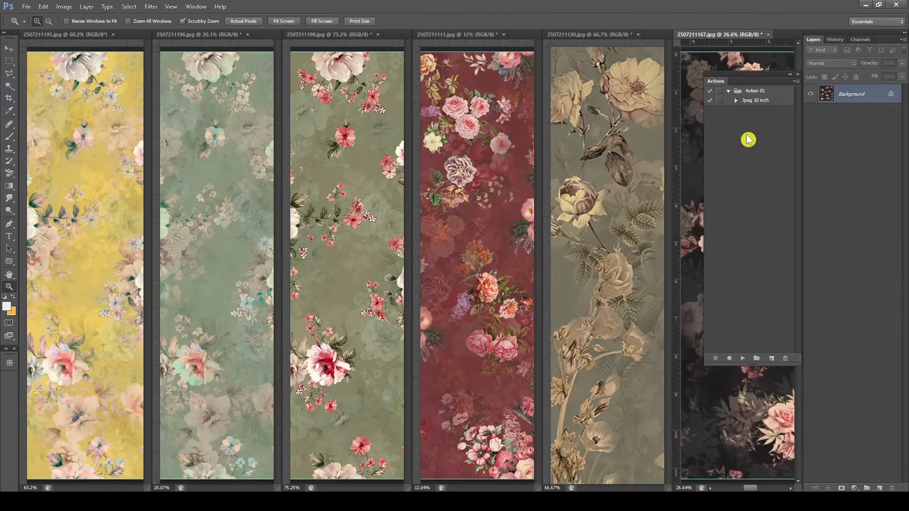
- Run the Jpeg 10 inch action on each of the six open images, from 2507211167.jpg through 2507211195.jpg
{"action": "left_click", "coordinate": [753, 101]}
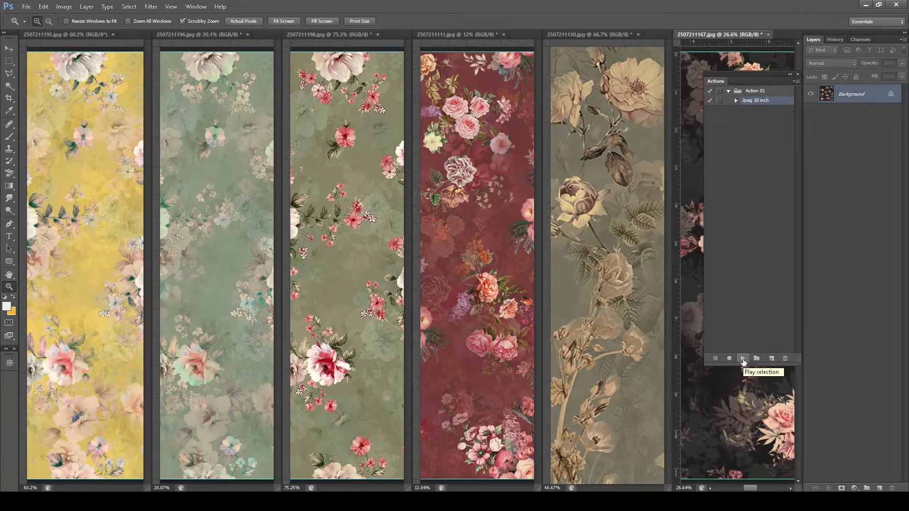
{"action": "left_click", "coordinate": [736, 100]}
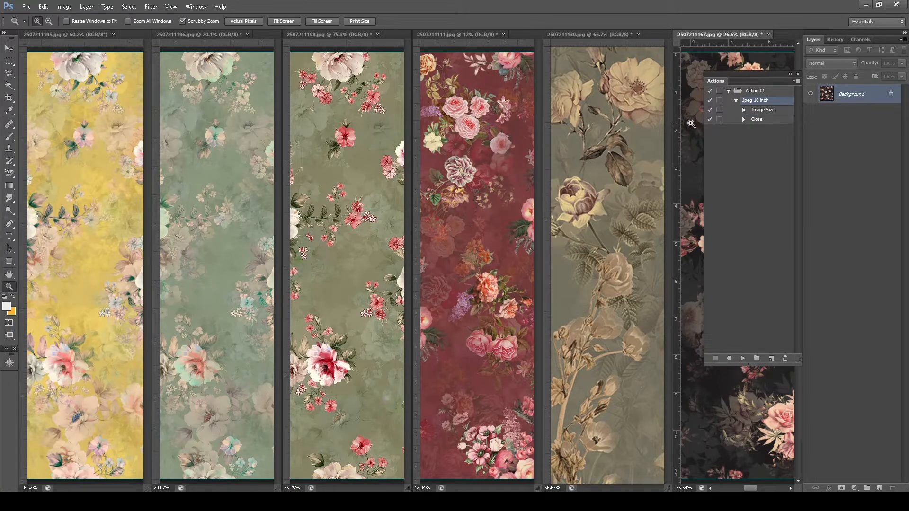
{"action": "left_click", "coordinate": [743, 359]}
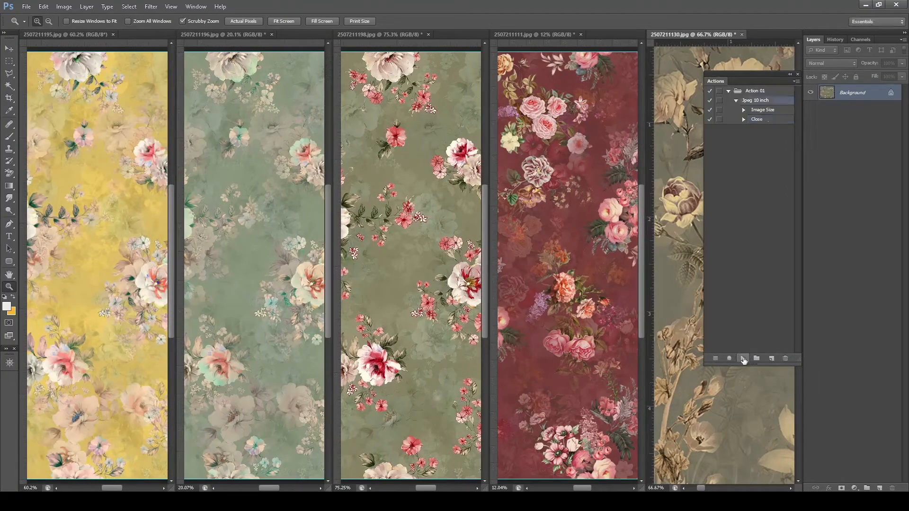
{"action": "left_click", "coordinate": [744, 359]}
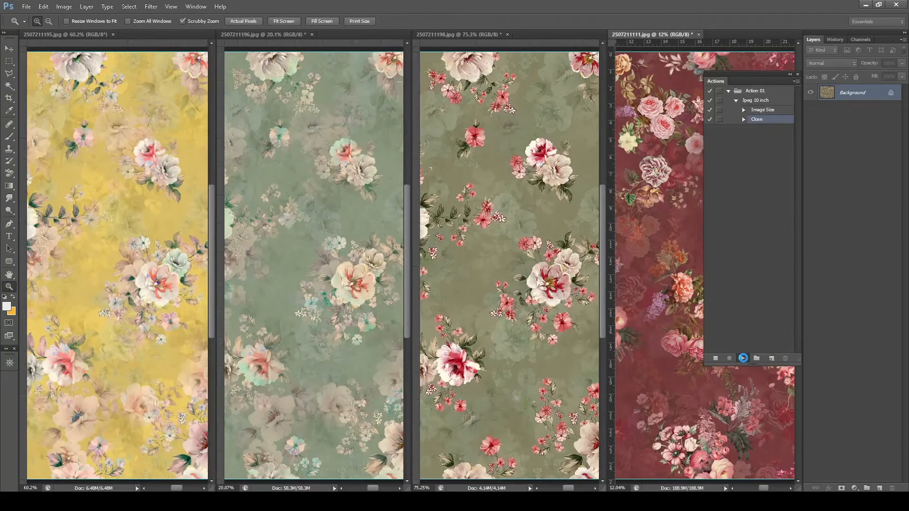
{"action": "left_click", "coordinate": [743, 359]}
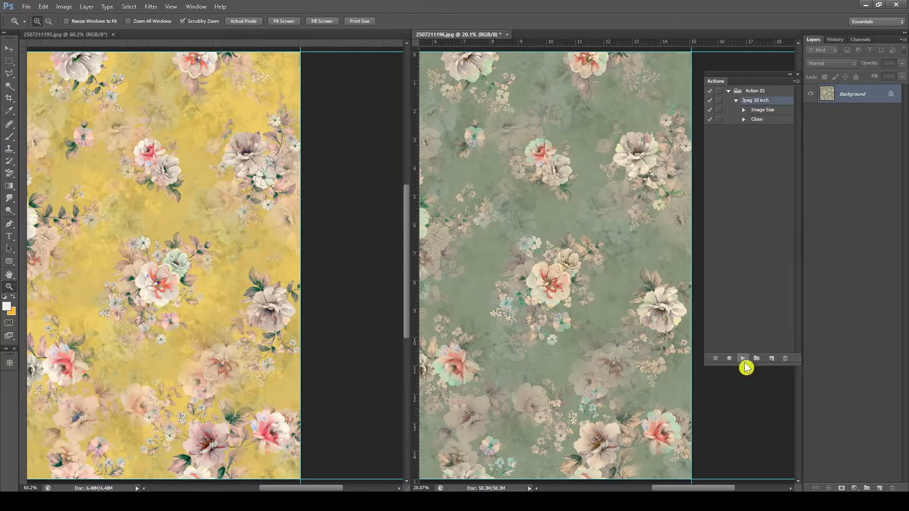
{"action": "left_click", "coordinate": [742, 360]}
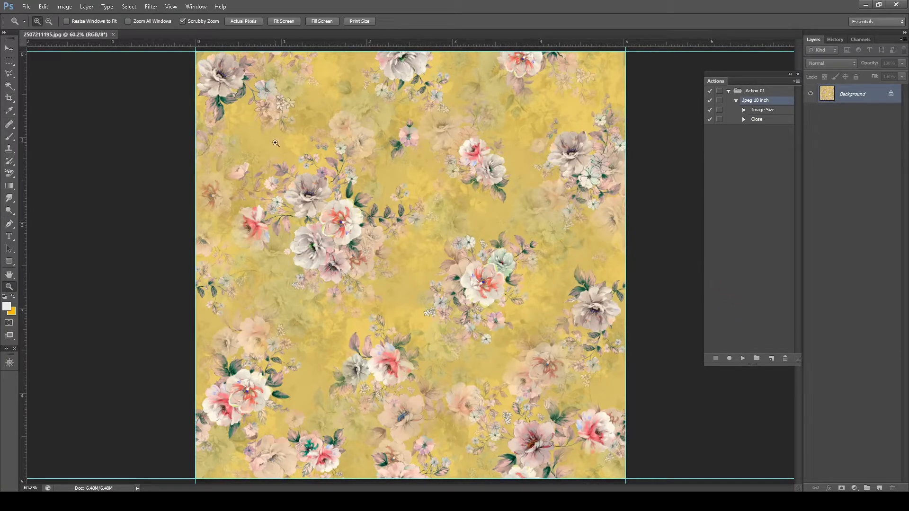
{"action": "left_click", "coordinate": [743, 358]}
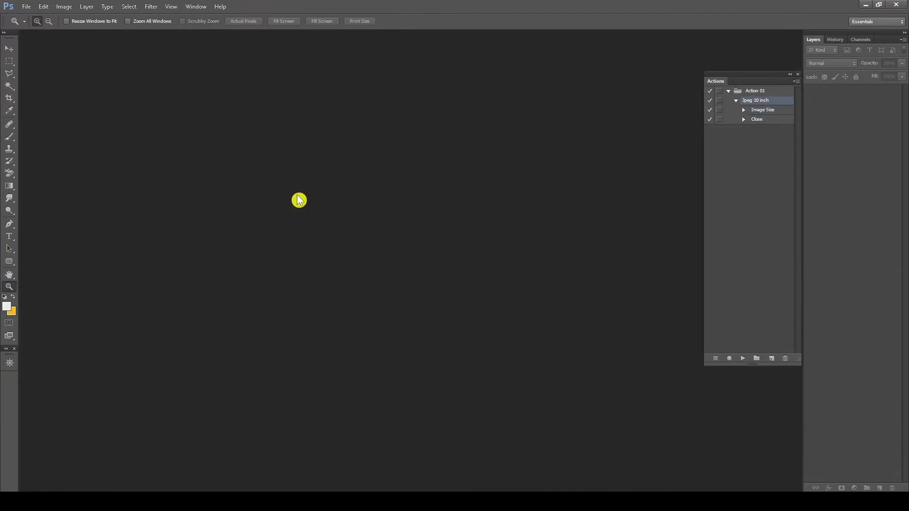
- Open 2507211198.jpg from the JpeG folder to inspect its processed size, and close it
{"action": "left_click", "coordinate": [866, 5]}
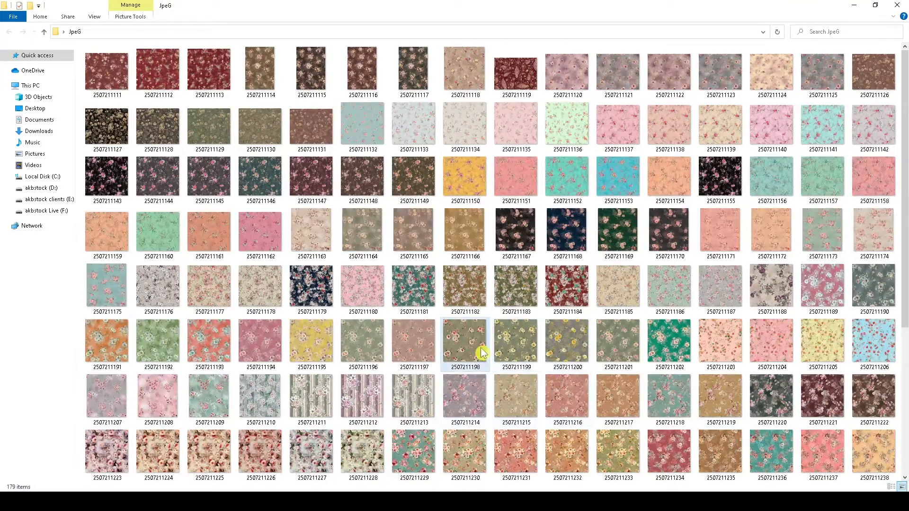
{"action": "left_click_drag", "start_coordinate": [463, 340], "coordinate": [441, 46]}
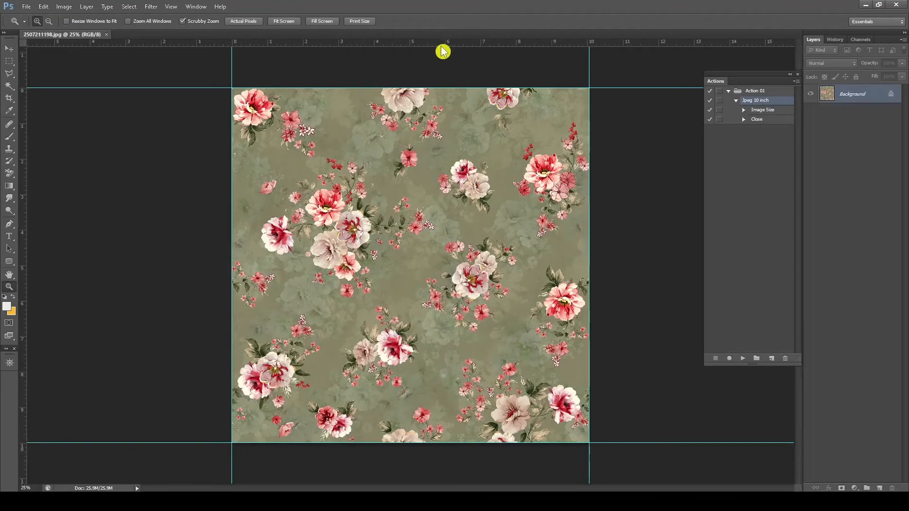
{"action": "left_click", "coordinate": [106, 35]}
- Reopen 2507211167.jpg, 2507211130.jpg and 2507211111.jpg from the recent files
{"action": "left_click", "coordinate": [26, 7]}
{"action": "mouse_move", "coordinate": [64, 77]}
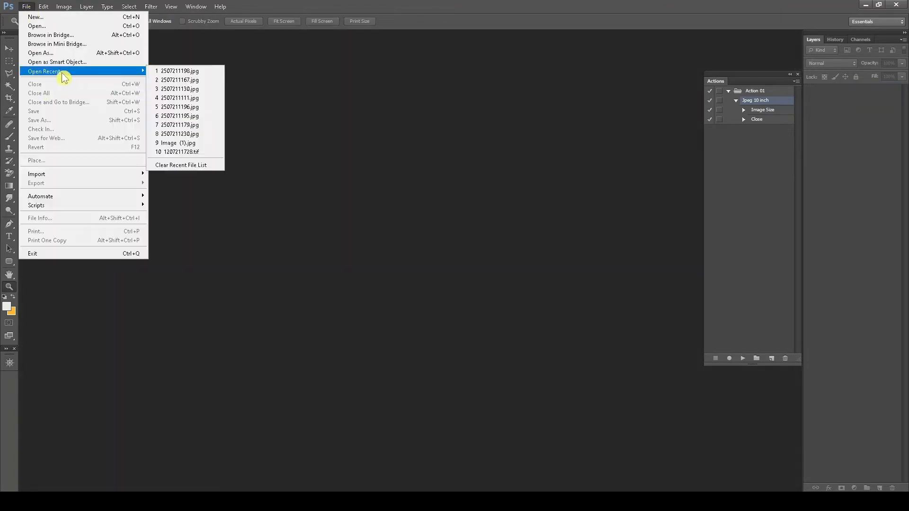
{"action": "left_click", "coordinate": [200, 82]}
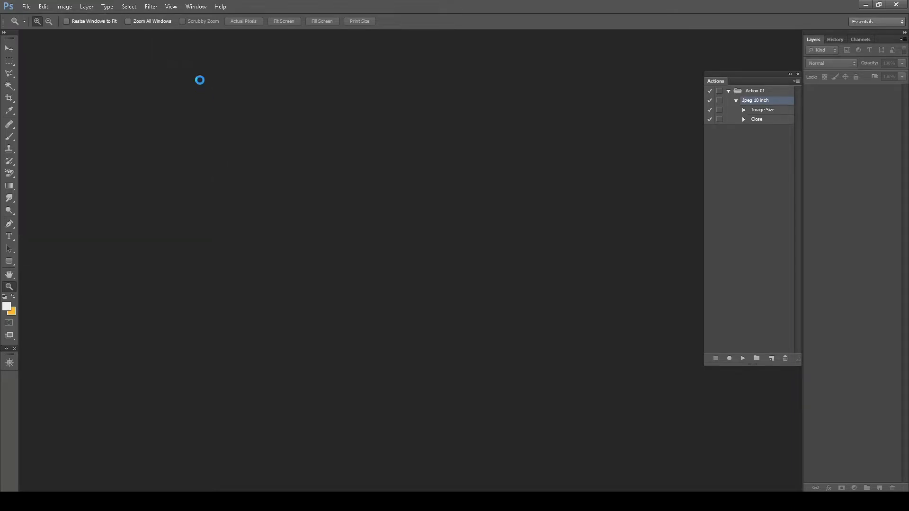
{"action": "left_click", "coordinate": [26, 6]}
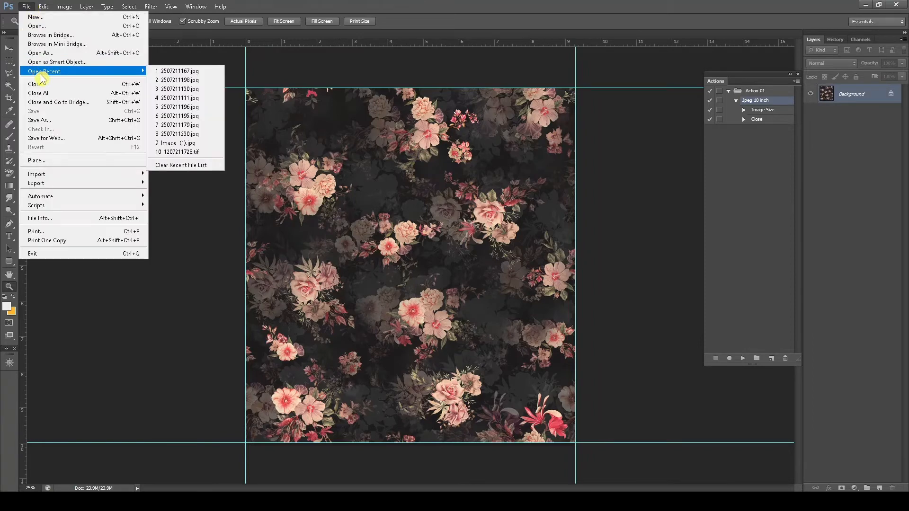
{"action": "left_click", "coordinate": [201, 81]}
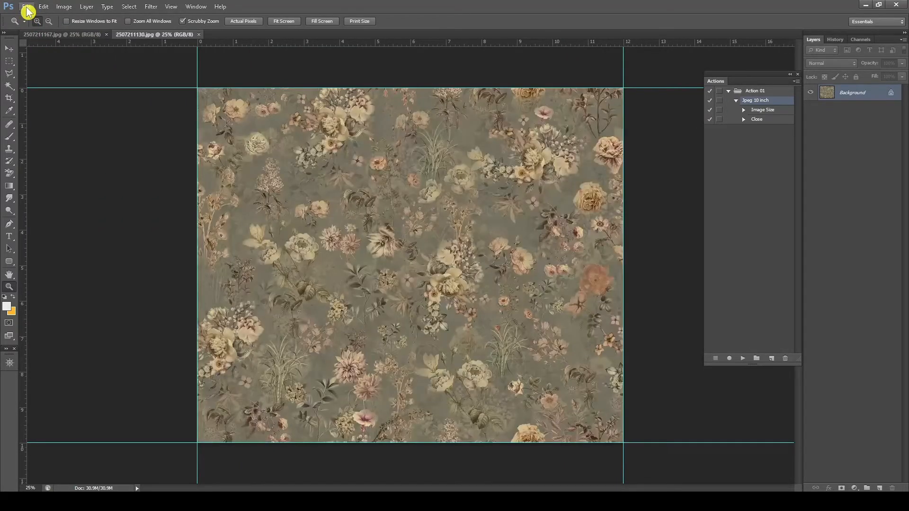
{"action": "left_click", "coordinate": [26, 7]}
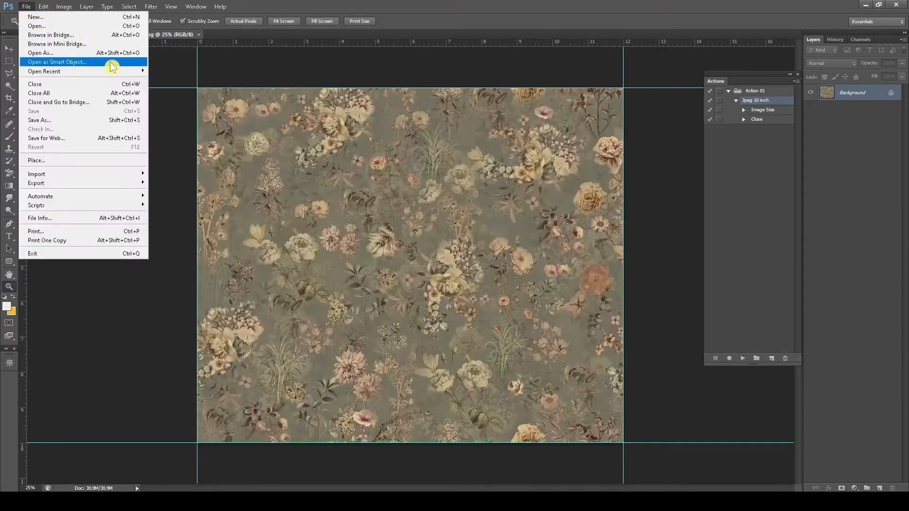
{"action": "mouse_move", "coordinate": [120, 74]}
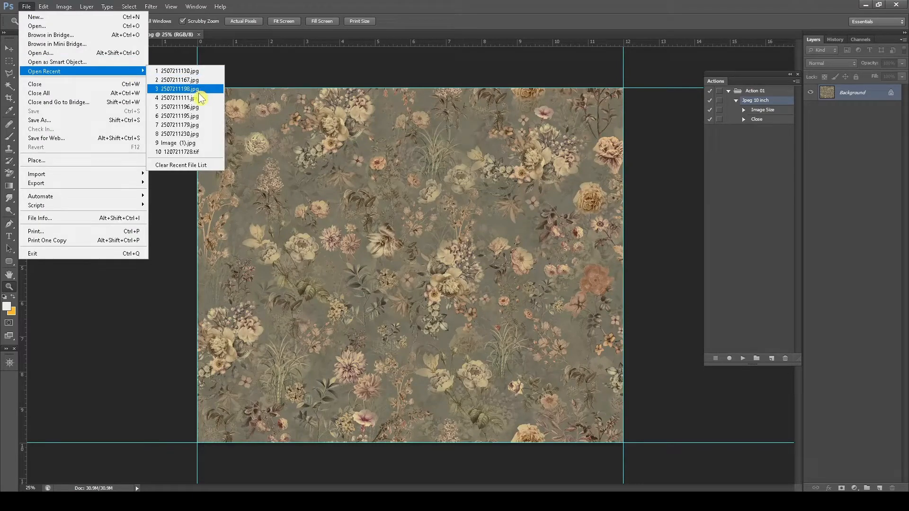
{"action": "left_click", "coordinate": [199, 94]}
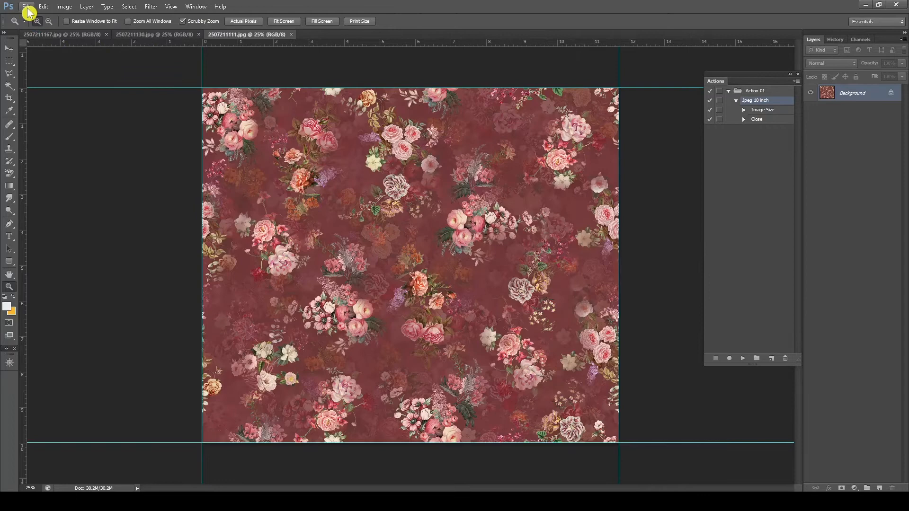
- Reopen 2507211196.jpg and 2507211195.jpg from the recent files
{"action": "left_click", "coordinate": [26, 6]}
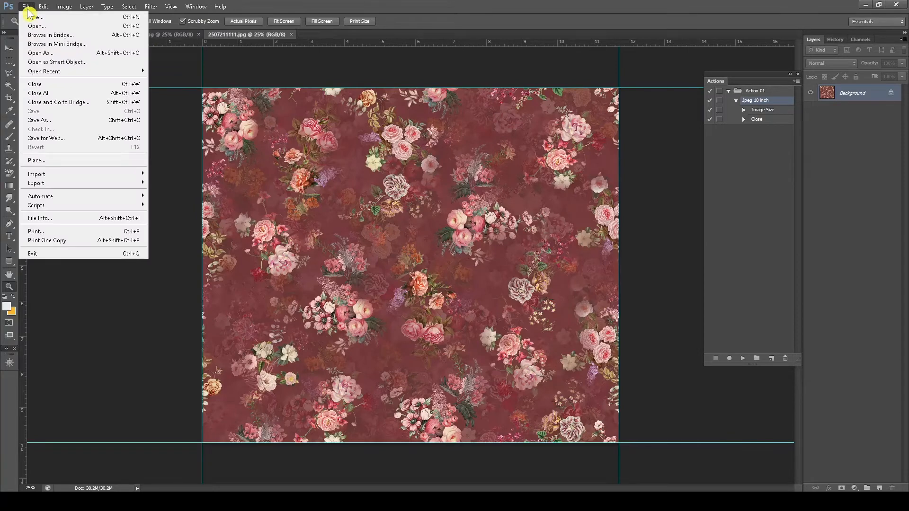
{"action": "mouse_move", "coordinate": [65, 72]}
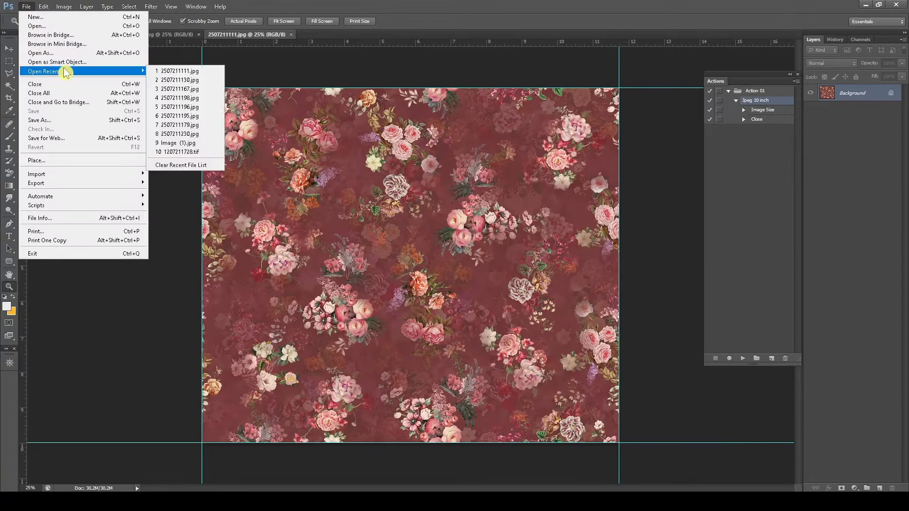
{"action": "left_click", "coordinate": [203, 118]}
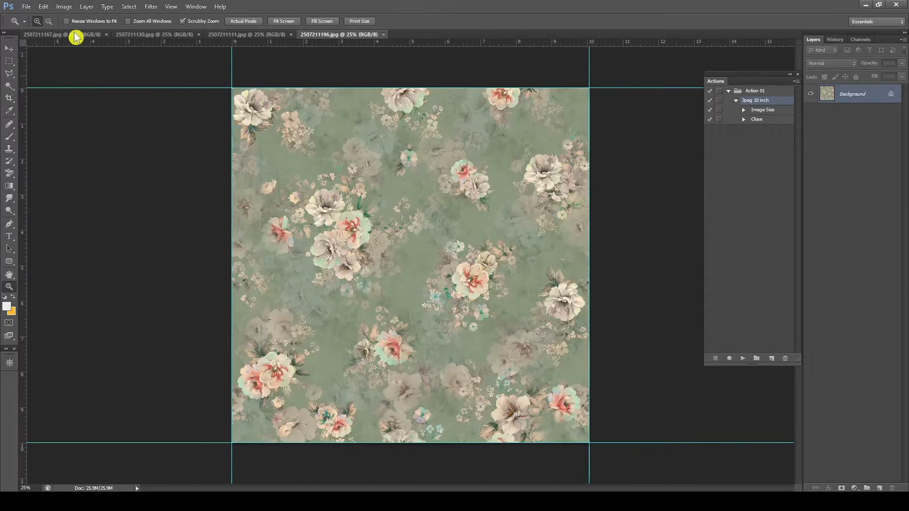
{"action": "left_click", "coordinate": [25, 7]}
{"action": "mouse_move", "coordinate": [93, 72]}
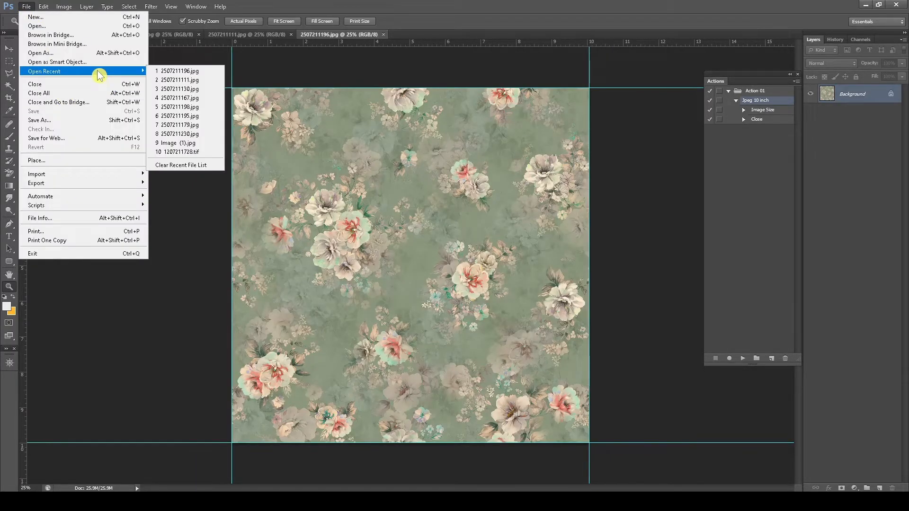
{"action": "left_click", "coordinate": [204, 121]}
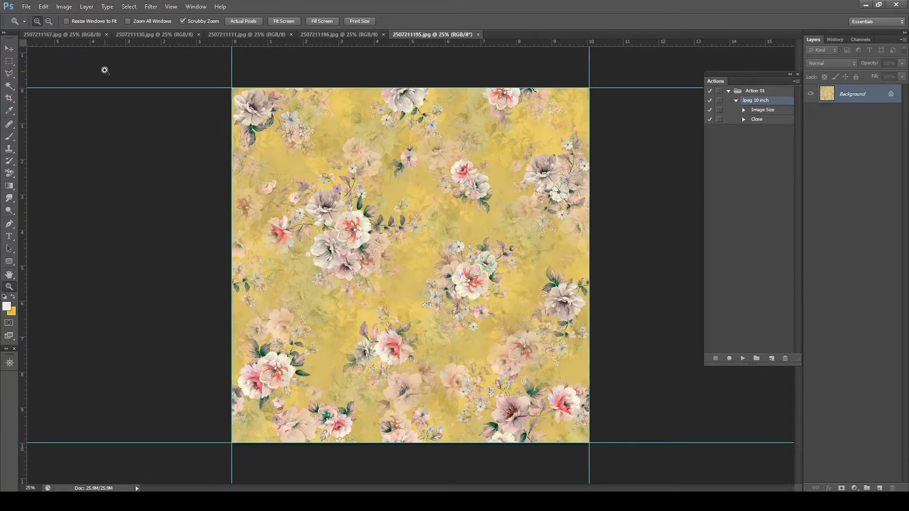
- Tile the five open images vertically and check the image size of 2507211167.jpg and 2507211130.jpg
{"action": "key", "text": "ctrl+alt+v"}
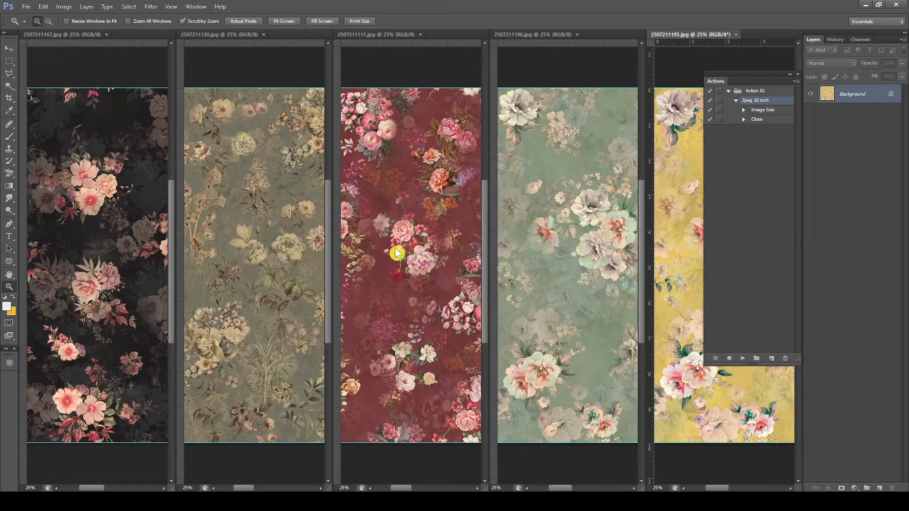
{"action": "key", "text": "v"}
{"action": "left_click", "coordinate": [97, 278]}
{"action": "key", "text": "ctrl+alt+i"}
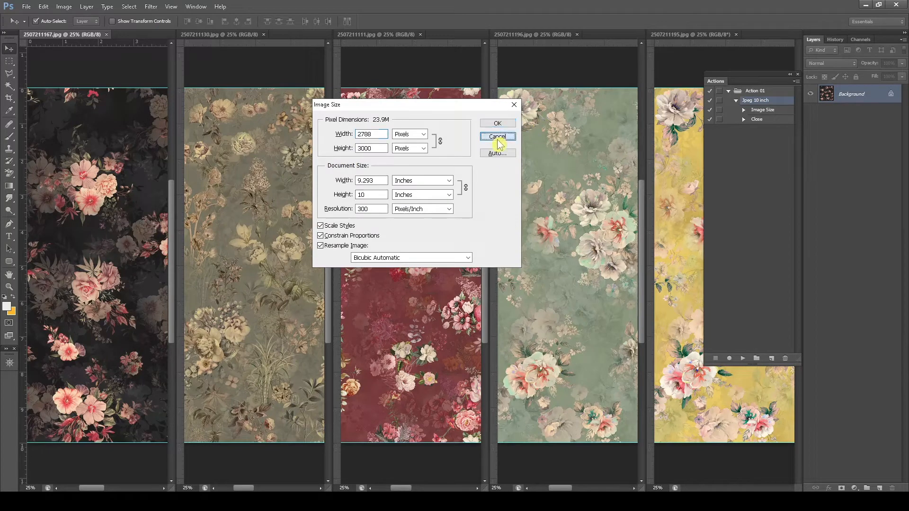
{"action": "left_click", "coordinate": [498, 123]}
{"action": "left_click", "coordinate": [194, 255]}
{"action": "key", "text": "ctrl+alt+i"}
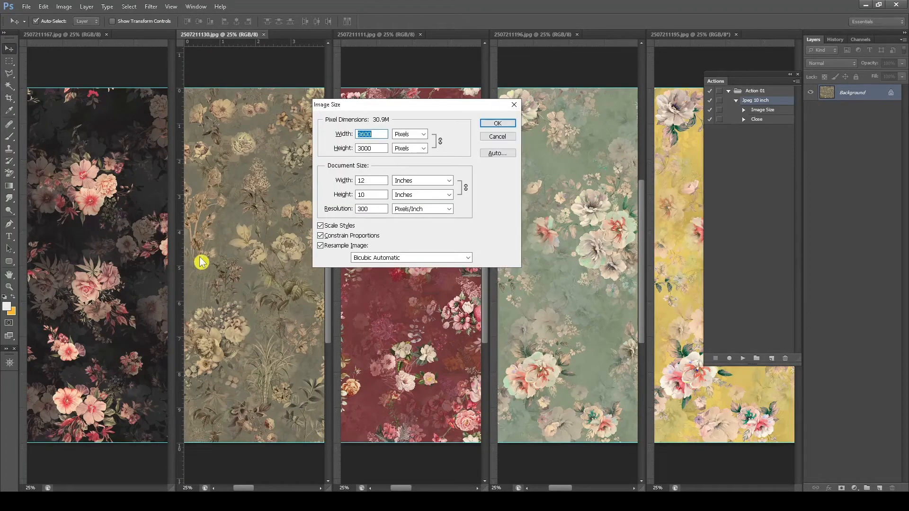
{"action": "left_click", "coordinate": [498, 124]}
- Check the document height of 2507211111.jpg and 2507211196.jpg in Image Size
{"action": "left_click", "coordinate": [432, 203]}
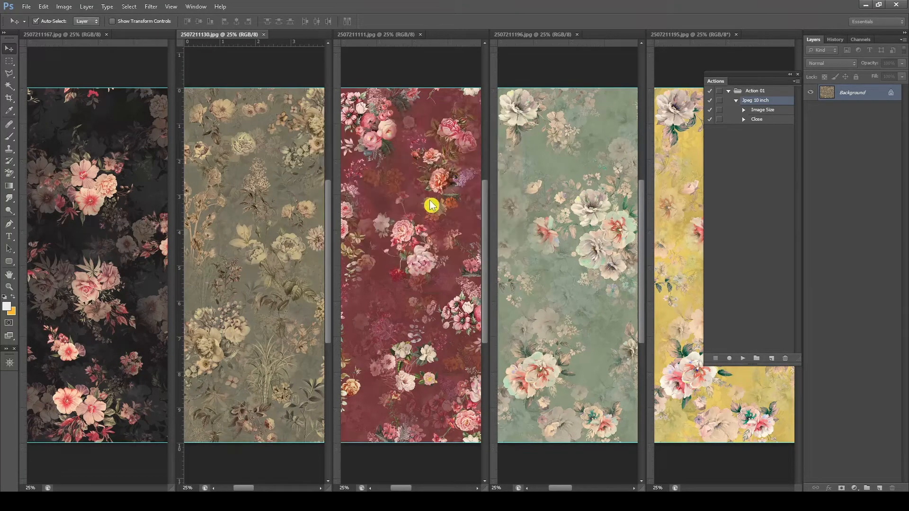
{"action": "key", "text": "ctrl+alt+i"}
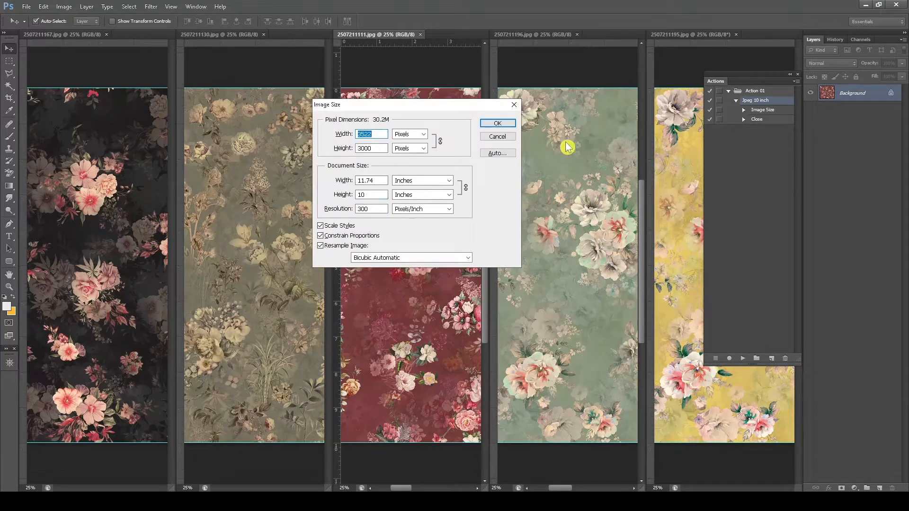
{"action": "left_click", "coordinate": [498, 123]}
{"action": "left_click", "coordinate": [579, 176]}
{"action": "key", "text": "ctrl+alt+i"}
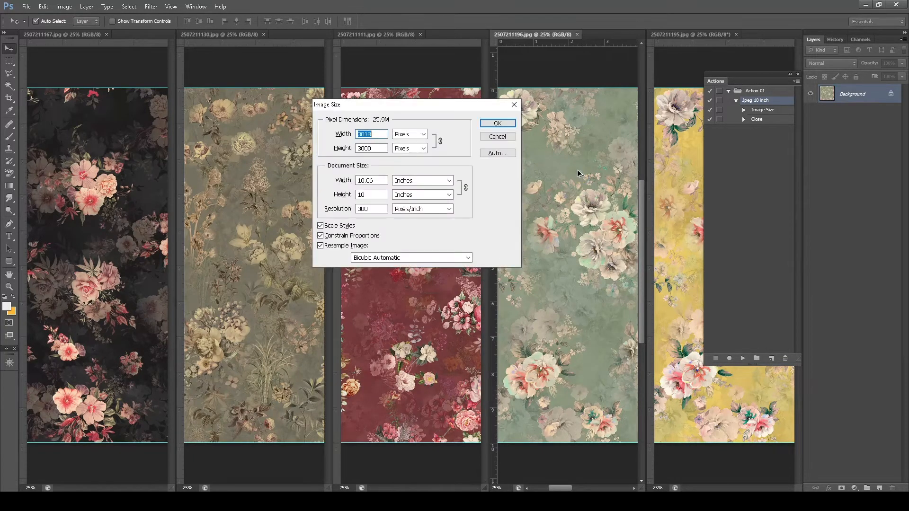
{"action": "double_click", "coordinate": [368, 194]}
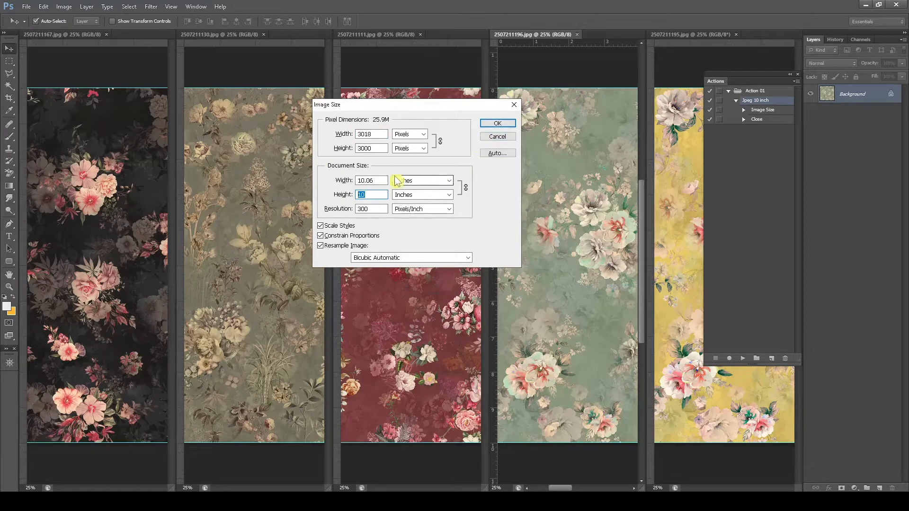
{"action": "left_click", "coordinate": [496, 136]}
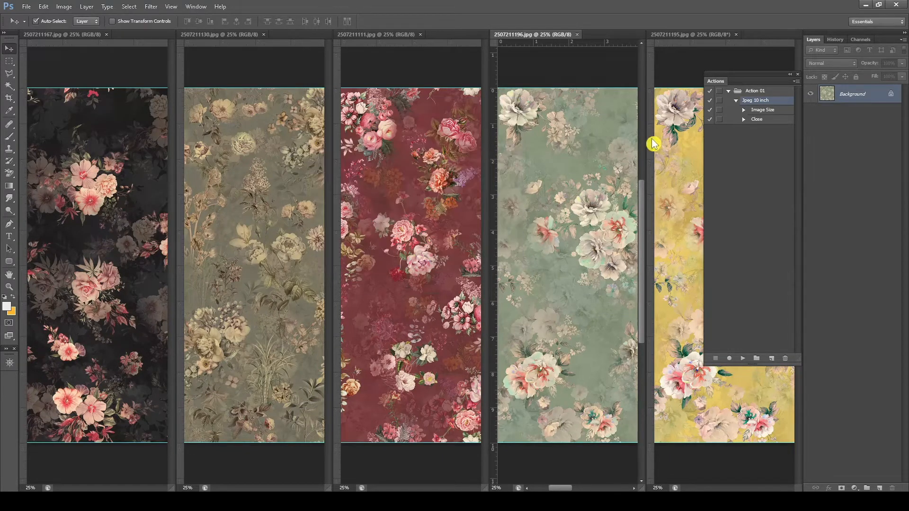
- Consolidate all tiled image windows back into tabs
{"action": "left_click", "coordinate": [196, 6]}
{"action": "mouse_move", "coordinate": [208, 24]}
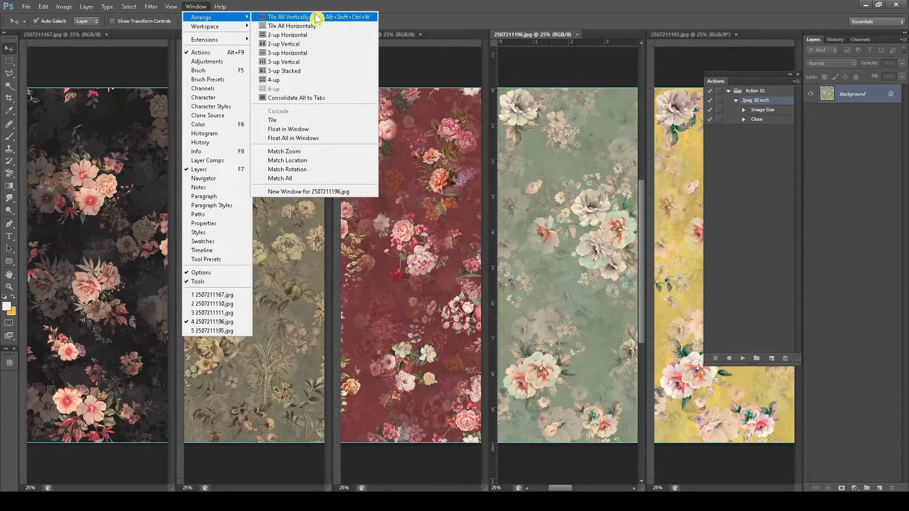
{"action": "left_click", "coordinate": [348, 12]}
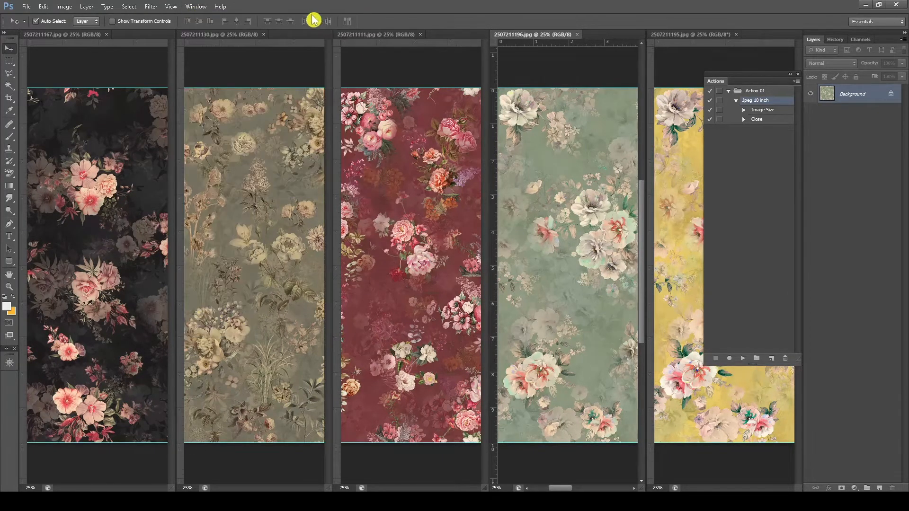
{"action": "left_click", "coordinate": [194, 8]}
{"action": "mouse_move", "coordinate": [209, 18]}
{"action": "left_click", "coordinate": [294, 99]}
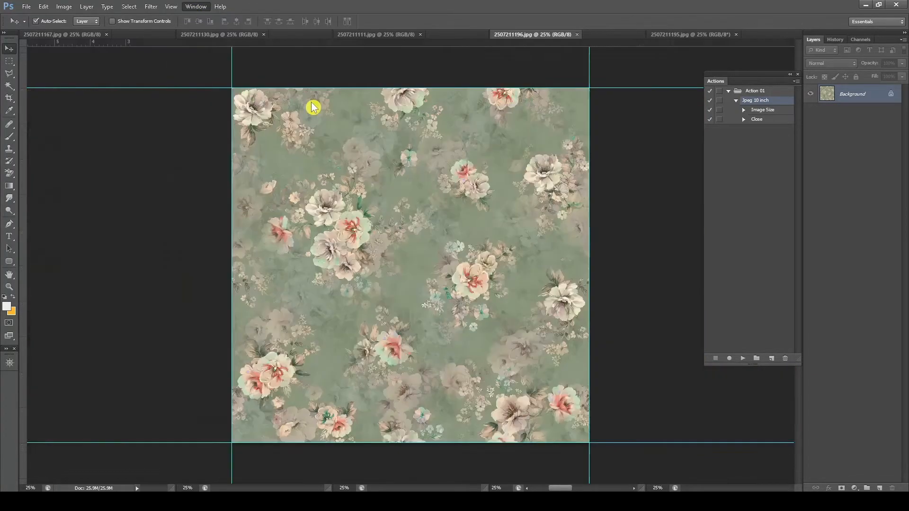
- Close all five open pattern images
{"action": "key", "text": "ctrl+w"}
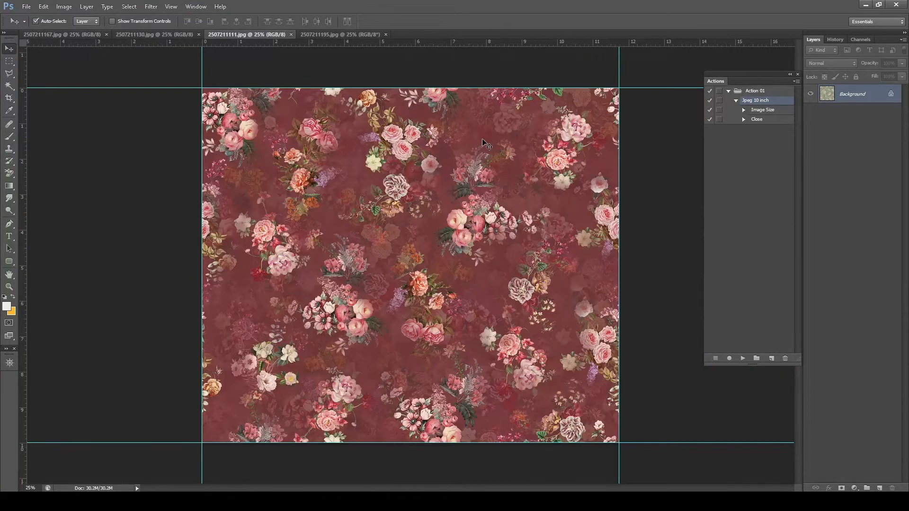
{"action": "key", "text": "ctrl+w"}
{"action": "key", "text": "ctrl+w"}
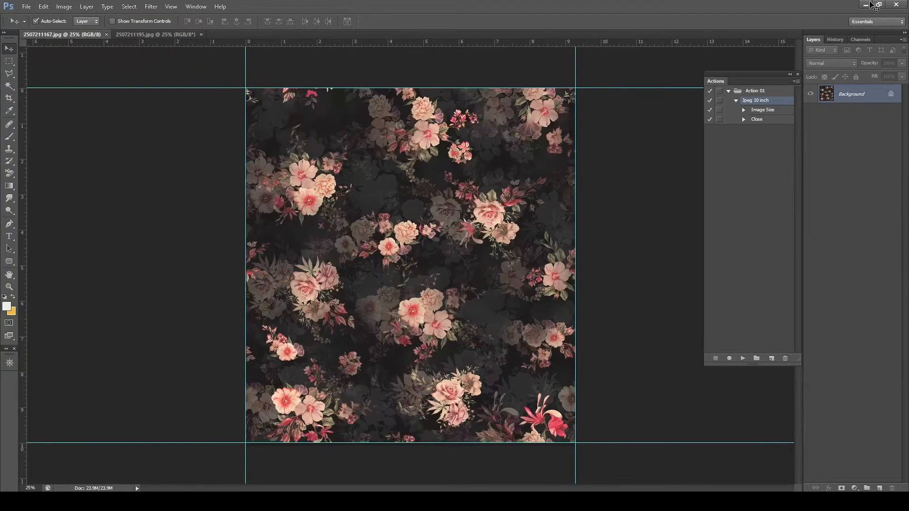
{"action": "key", "text": "ctrl+w"}
{"action": "key", "text": "ctrl+w"}
{"action": "left_click", "coordinate": [867, 5]}
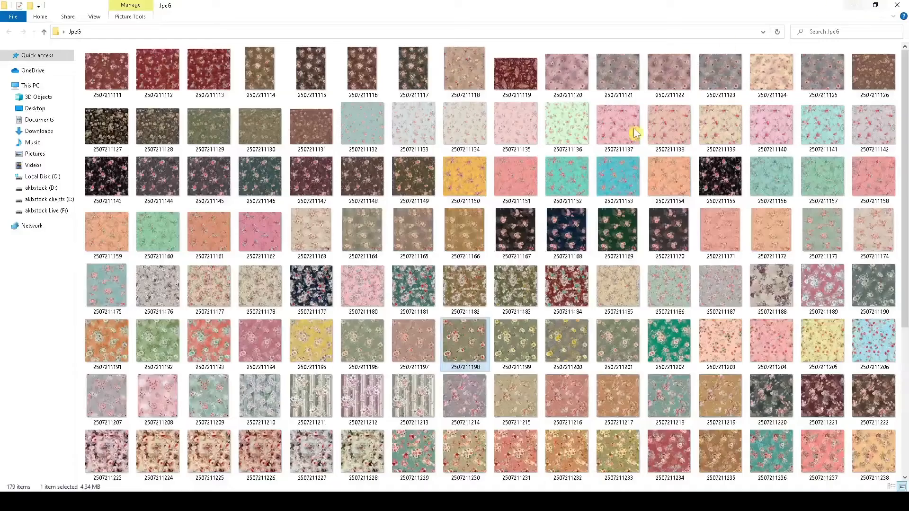
{"action": "left_click", "coordinate": [573, 231]}
{"action": "scroll", "coordinate": [574, 231], "scroll_direction": "down", "scroll_amount": 5}
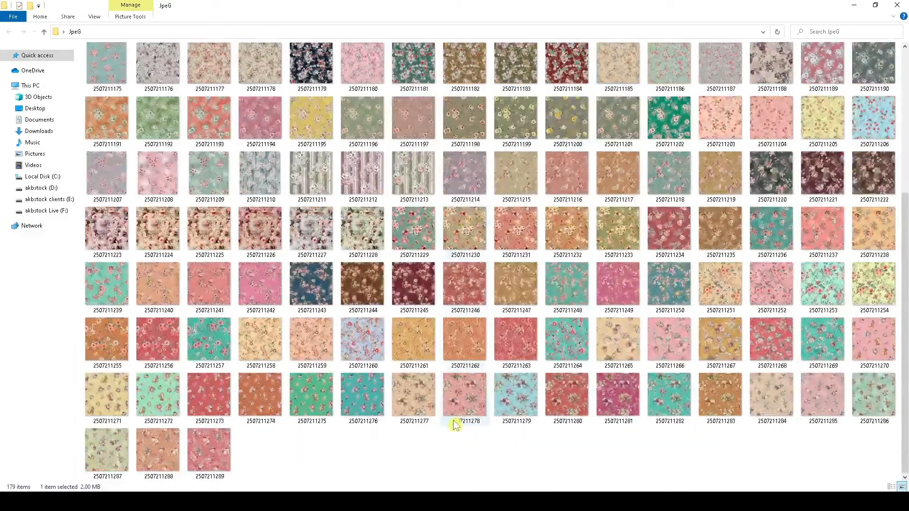
{"action": "left_click_drag", "start_coordinate": [391, 439], "coordinate": [691, 292]}
{"action": "left_click_drag", "start_coordinate": [419, 415], "coordinate": [383, 350]}
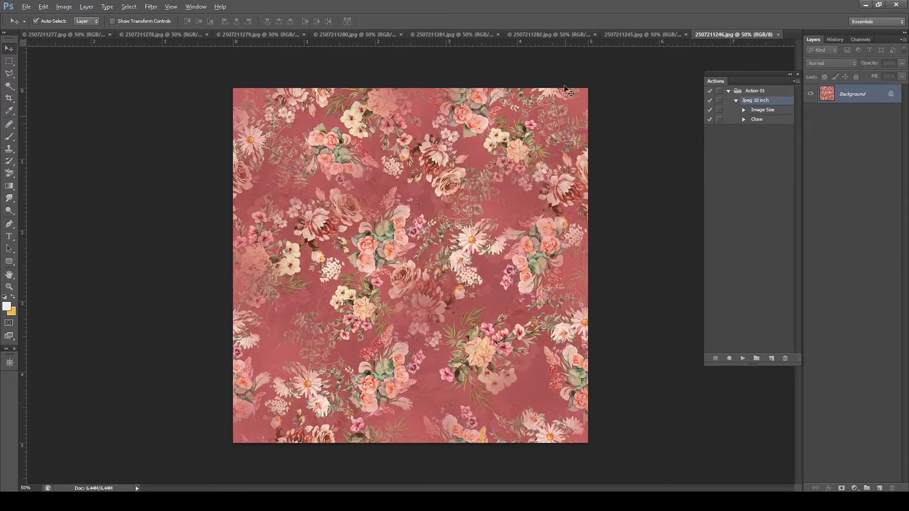
- Check the document size of the unprocessed image 2507211245.jpg, leaving its dimensions as they are
{"action": "left_click", "coordinate": [629, 34]}
{"action": "key", "text": "ctrl+alt+i"}
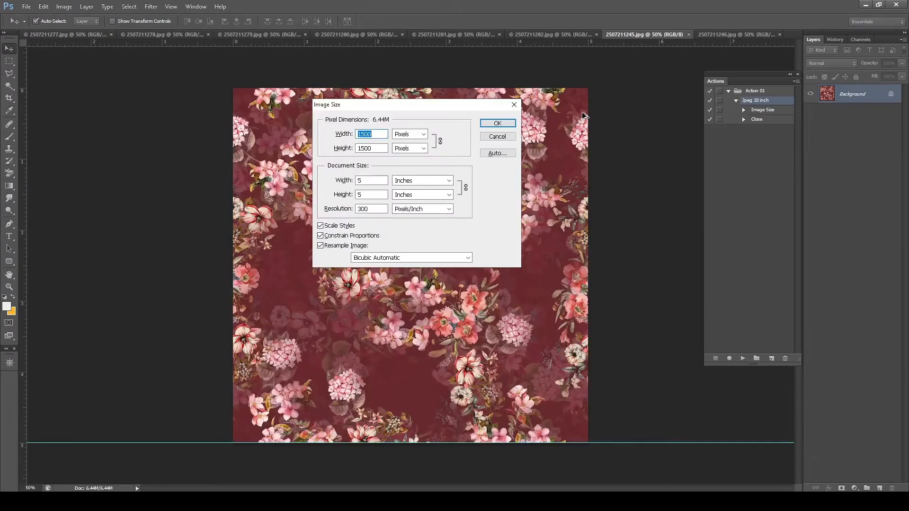
{"action": "left_click", "coordinate": [497, 137]}
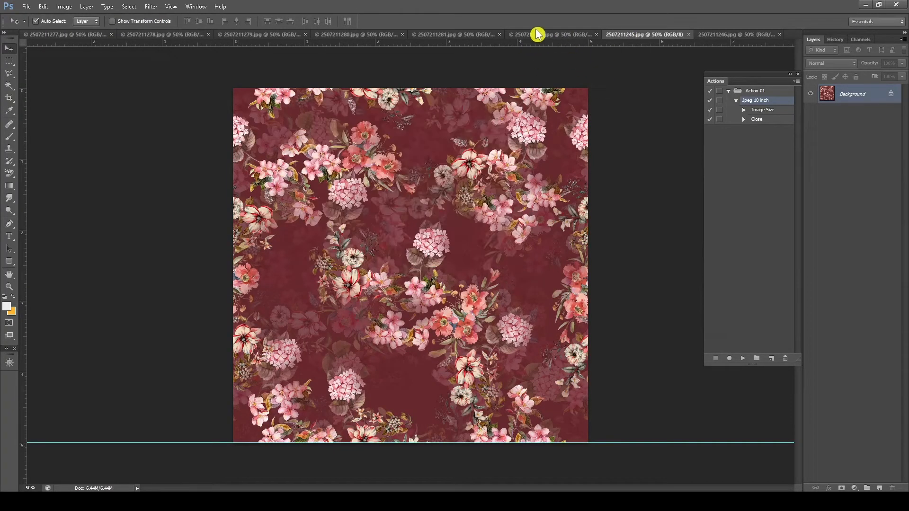
{"action": "key", "text": "ctrl+alt+i"}
{"action": "left_click", "coordinate": [496, 136]}
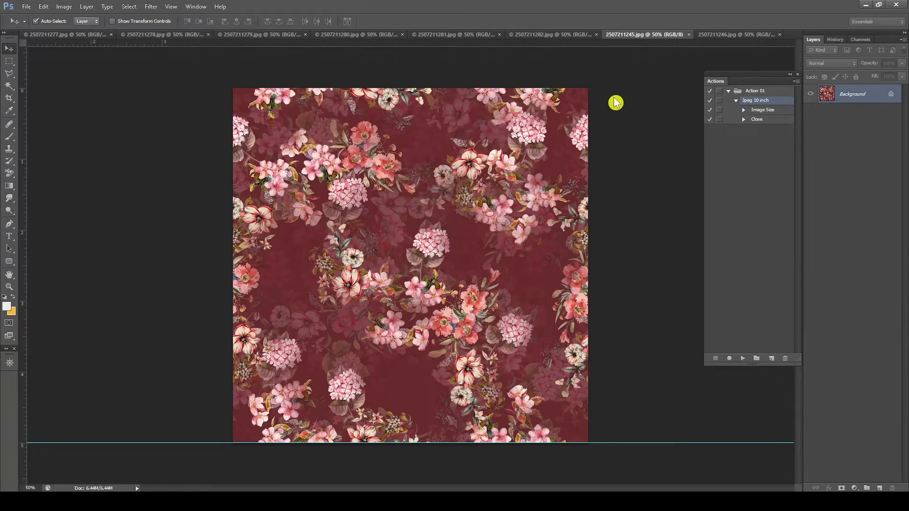
- Close all eight open images without running the action on them
{"action": "key", "text": "ctrl+w"}
{"action": "key", "text": "ctrl+w"}
{"action": "key", "text": "ctrl+w"}
{"action": "key", "text": "ctrl+w"}
{"action": "key", "text": "ctrl+w"}
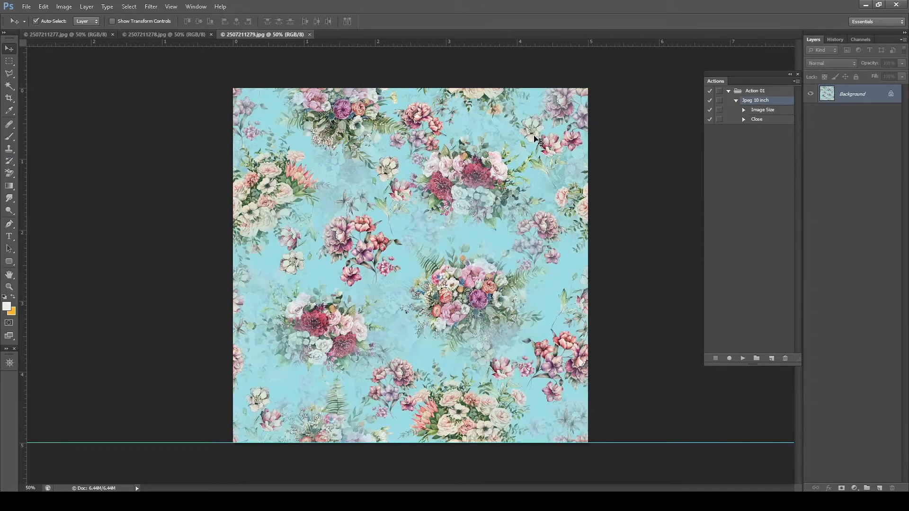
{"action": "key", "text": "ctrl+w"}
{"action": "key", "text": "ctrl+w"}
{"action": "key", "text": "ctrl+w"}
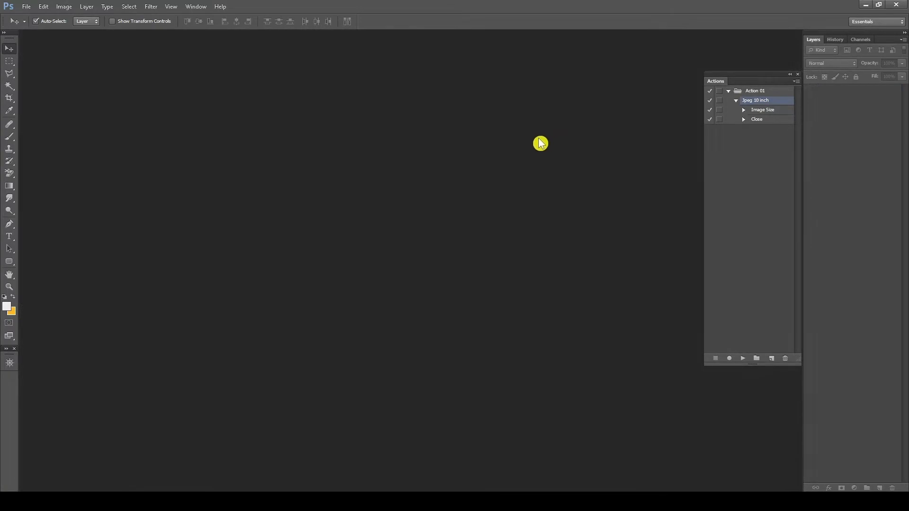
- Start a Batch run of the Jpeg 10 inch action from set Action 01, with Folder as the source
{"action": "left_click", "coordinate": [28, 7]}
{"action": "mouse_move", "coordinate": [77, 196]}
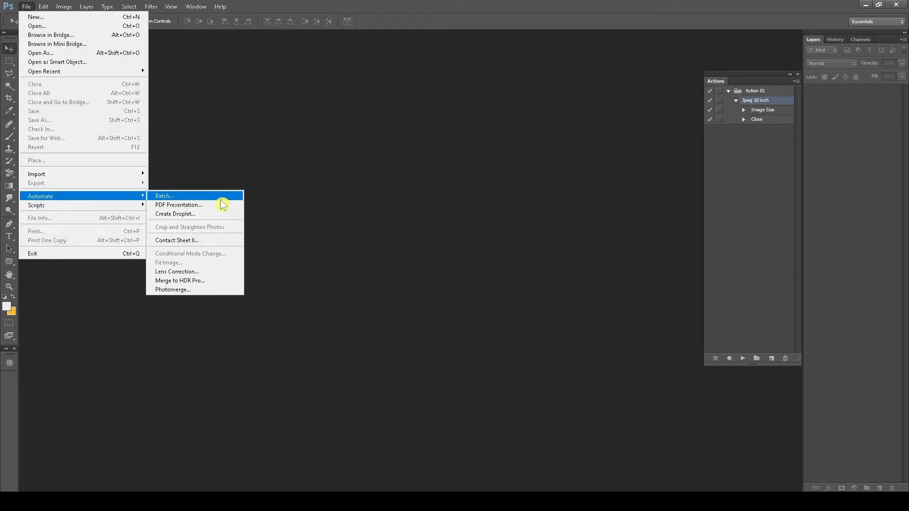
{"action": "left_click", "coordinate": [199, 197]}
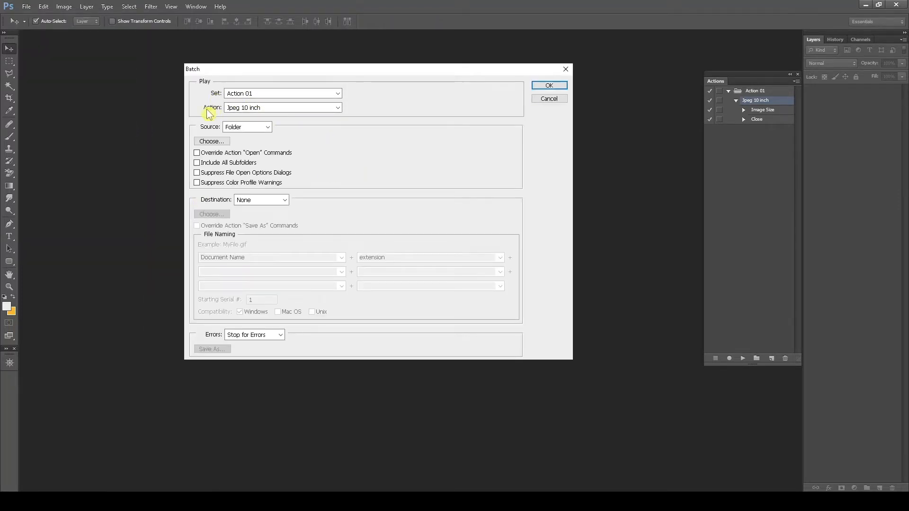
{"action": "left_click", "coordinate": [248, 127]}
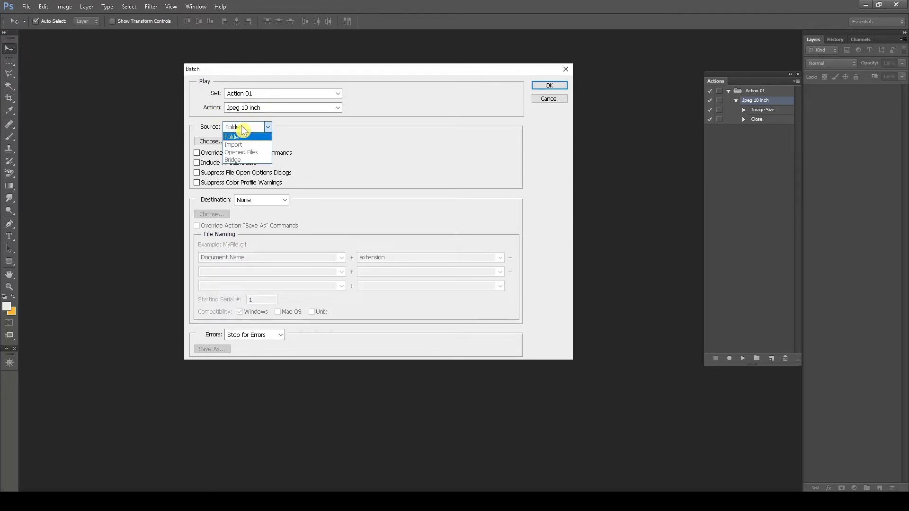
{"action": "left_click", "coordinate": [240, 131]}
- Choose the JpeG folder on the Desktop as the batch's source folder
{"action": "left_click", "coordinate": [214, 142]}
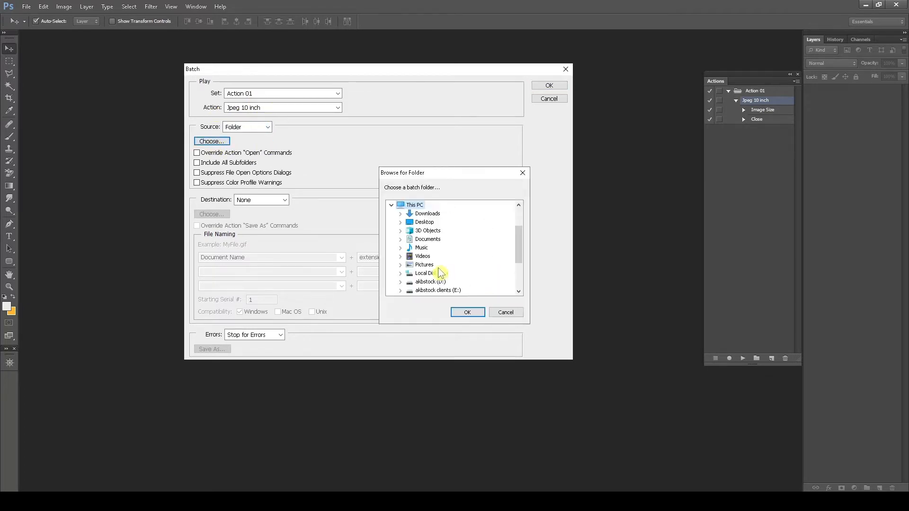
{"action": "left_click", "coordinate": [422, 225]}
{"action": "left_click", "coordinate": [470, 313]}
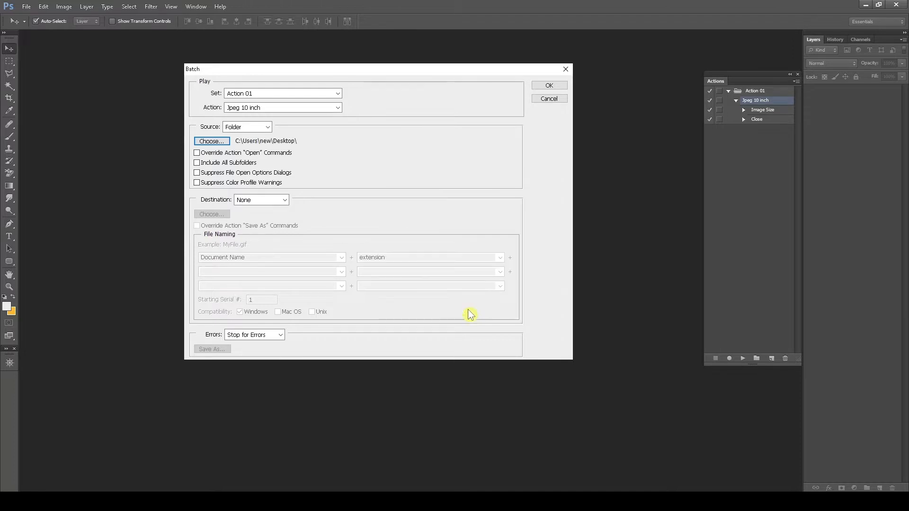
{"action": "left_click", "coordinate": [227, 143]}
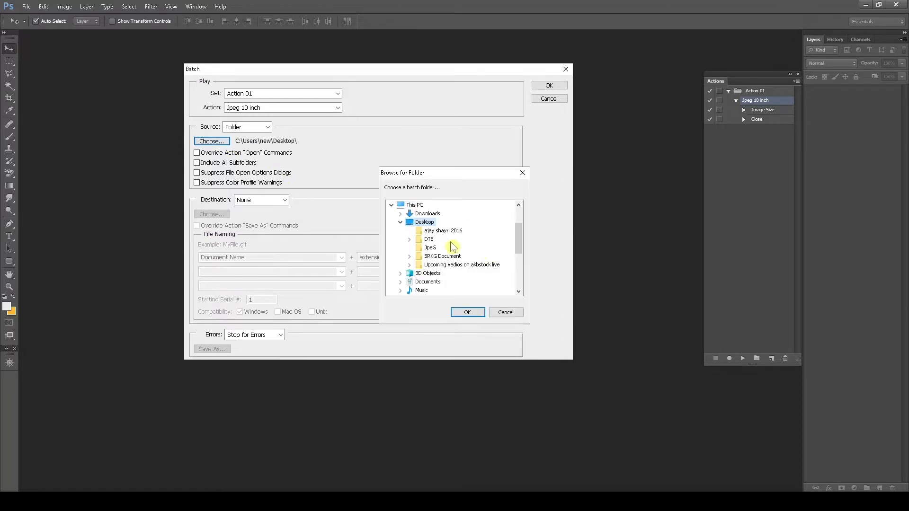
{"action": "left_click", "coordinate": [427, 248]}
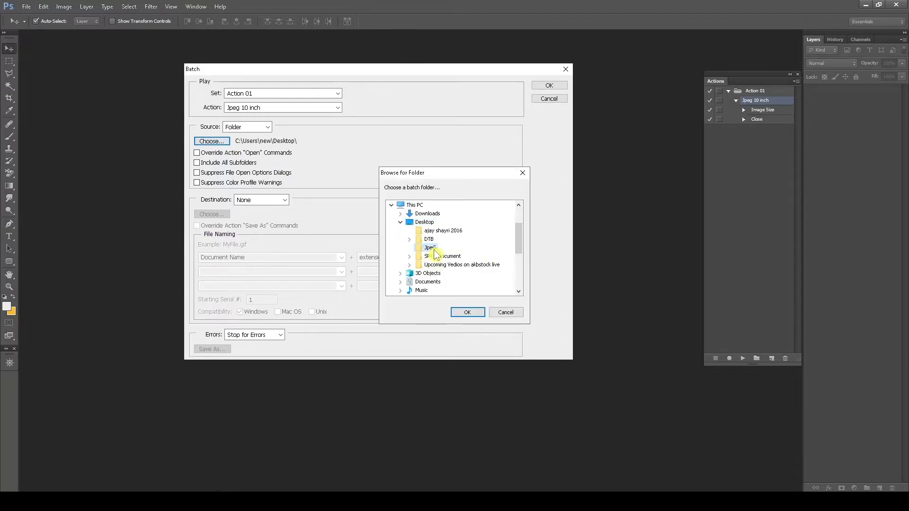
{"action": "left_click", "coordinate": [468, 314]}
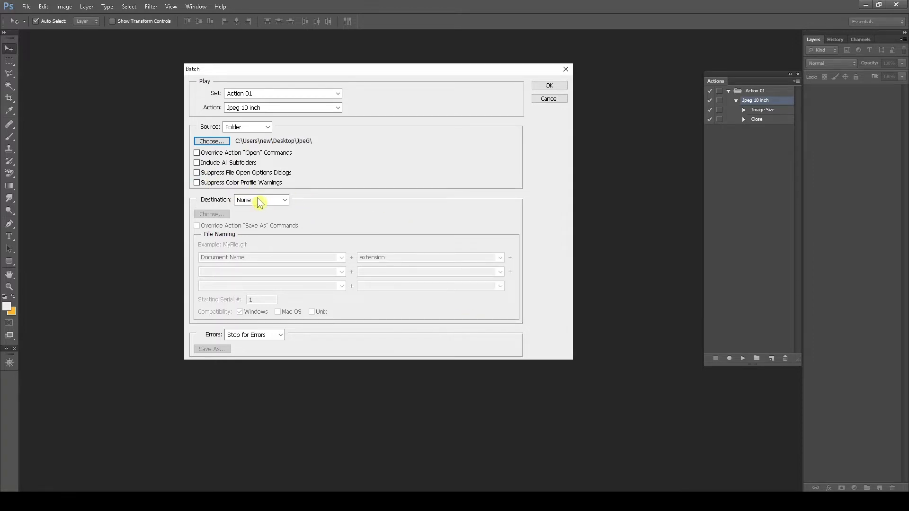
- Set the batch destination to Save and Close and run the batch
{"action": "left_click", "coordinate": [278, 203]}
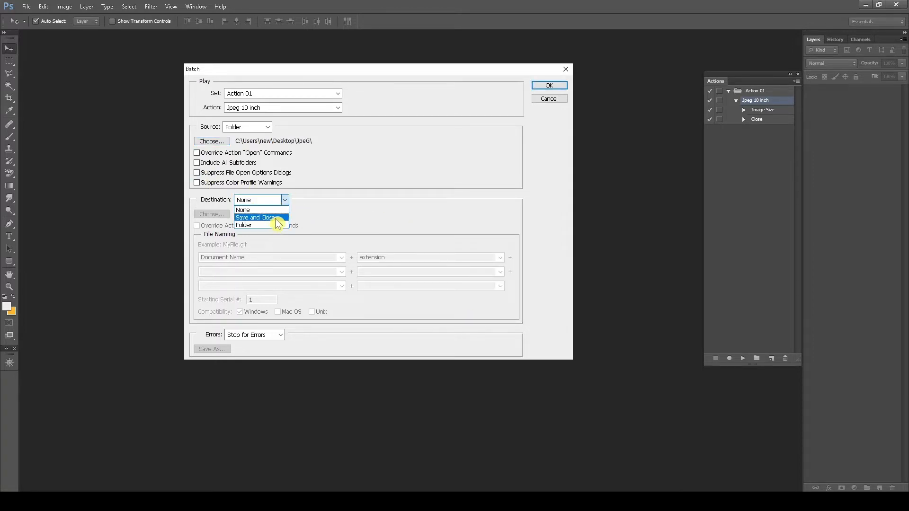
{"action": "left_click", "coordinate": [278, 219]}
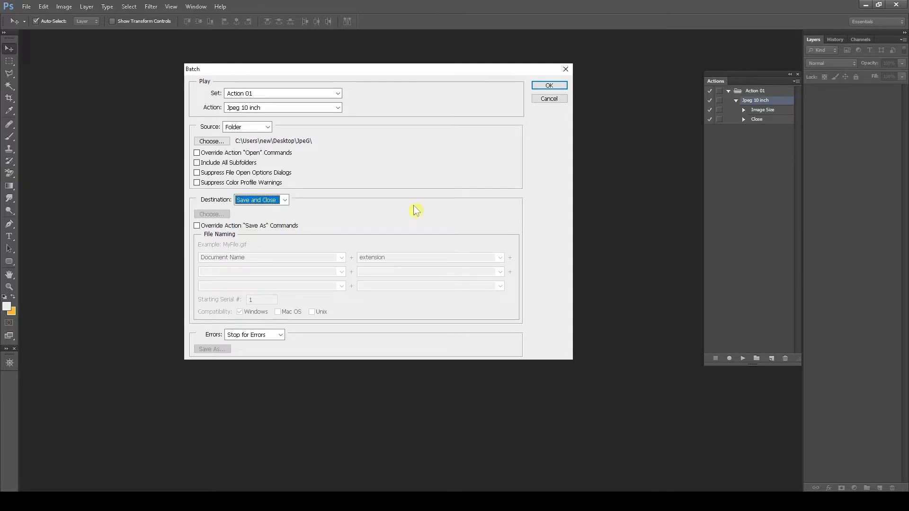
{"action": "left_click", "coordinate": [549, 86]}
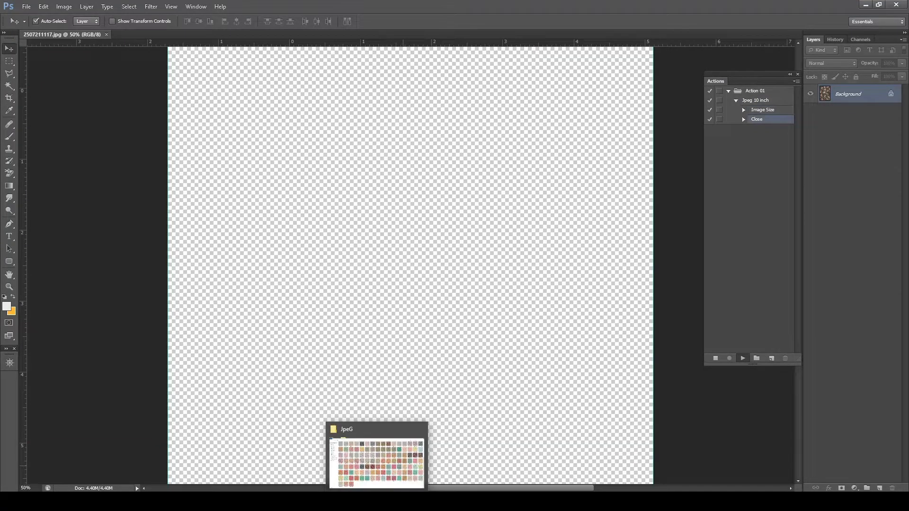
- Look over the thumbnails in the JpeG folder while the batch runs, and return to Photoshop
{"action": "left_click", "coordinate": [377, 501]}
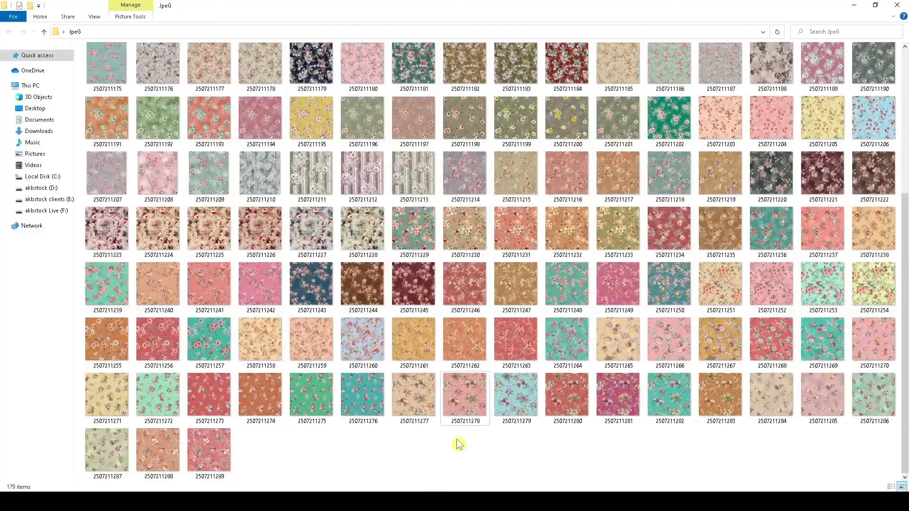
{"action": "key", "text": "Right"}
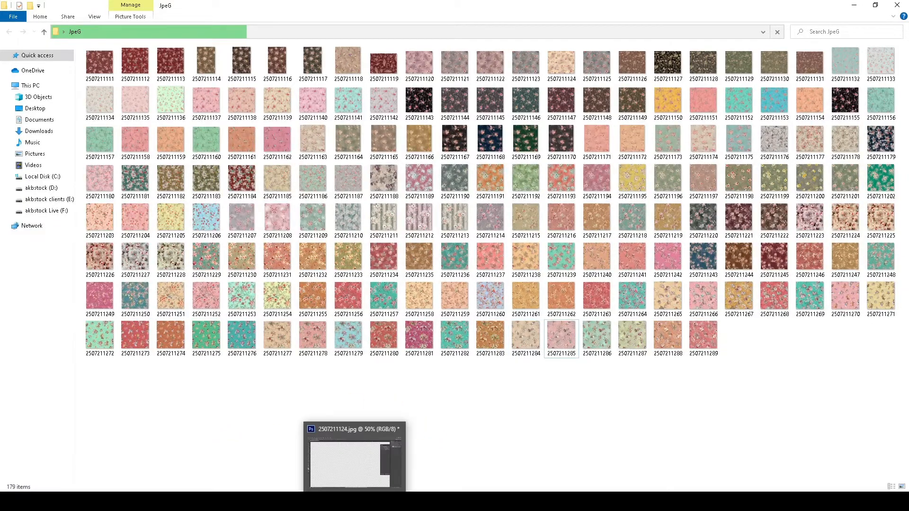
{"action": "left_click", "coordinate": [374, 449]}
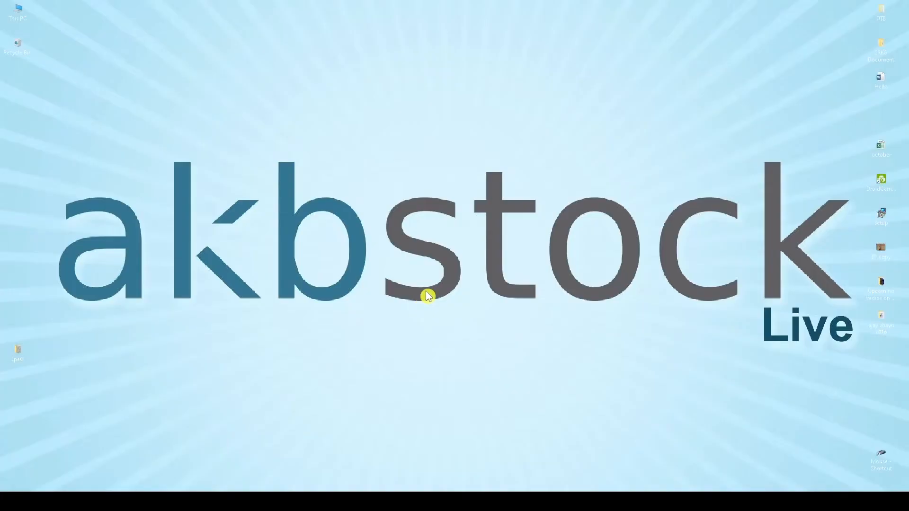
{"action": "right_click", "coordinate": [427, 293]}
{"action": "left_click", "coordinate": [441, 321]}
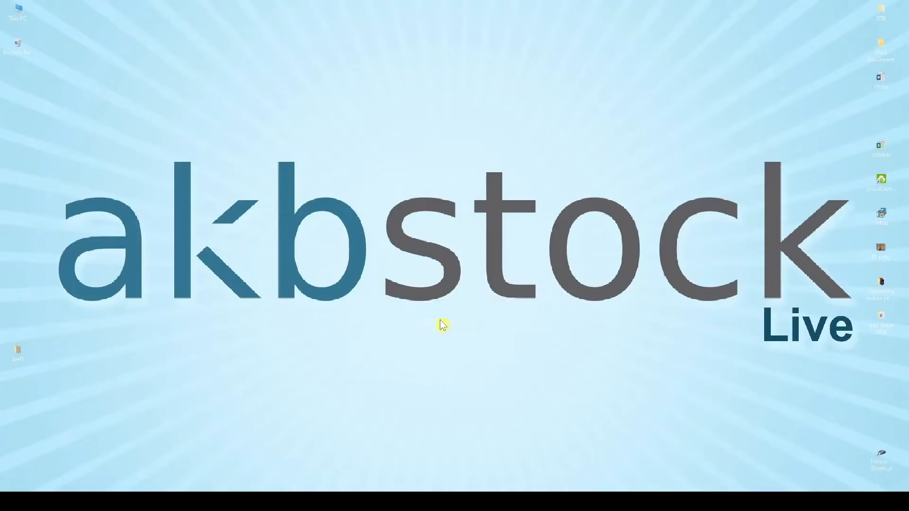
{"action": "mouse_move", "coordinate": [355, 502]}
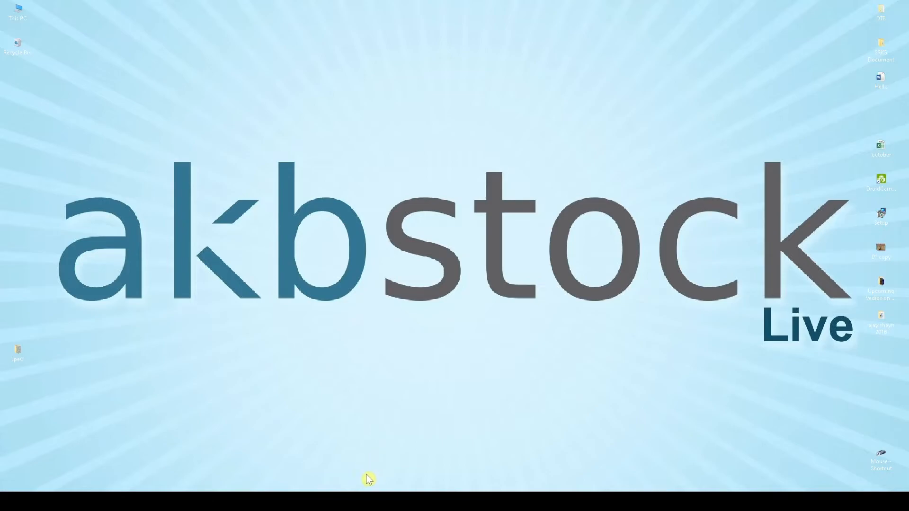
{"action": "left_click", "coordinate": [377, 502]}
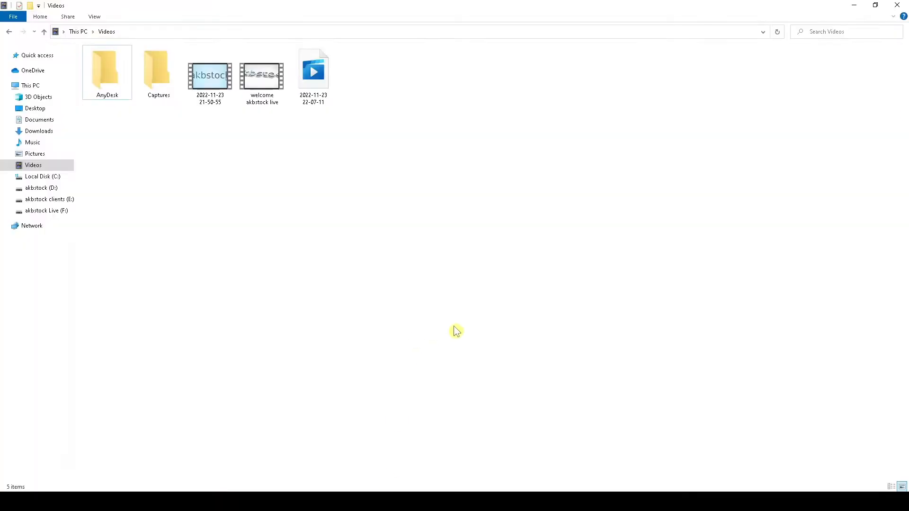
{"action": "left_click", "coordinate": [855, 6]}
{"action": "right_click", "coordinate": [382, 272]}
{"action": "left_click", "coordinate": [341, 262]}
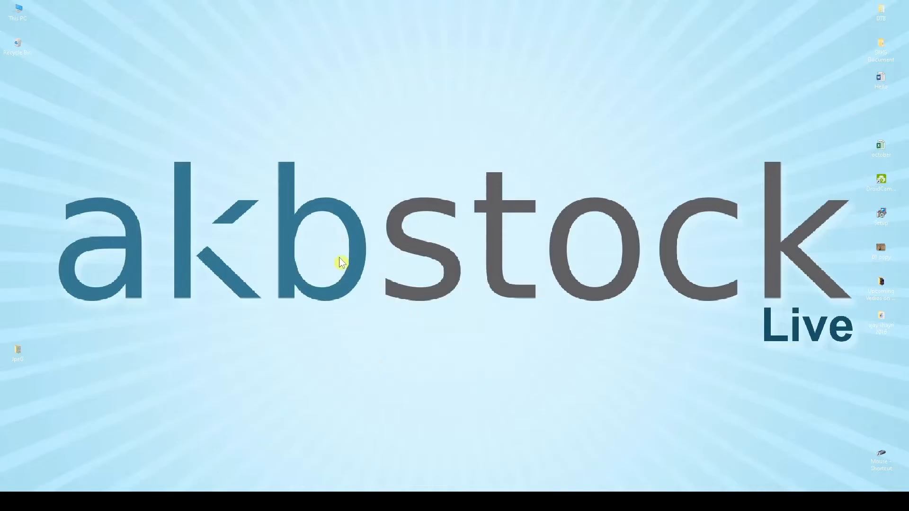
{"action": "right_click", "coordinate": [316, 250]}
{"action": "left_click", "coordinate": [344, 280]}
- Open the JpeG folder from the desktop and refresh its contents
{"action": "double_click", "coordinate": [21, 356]}
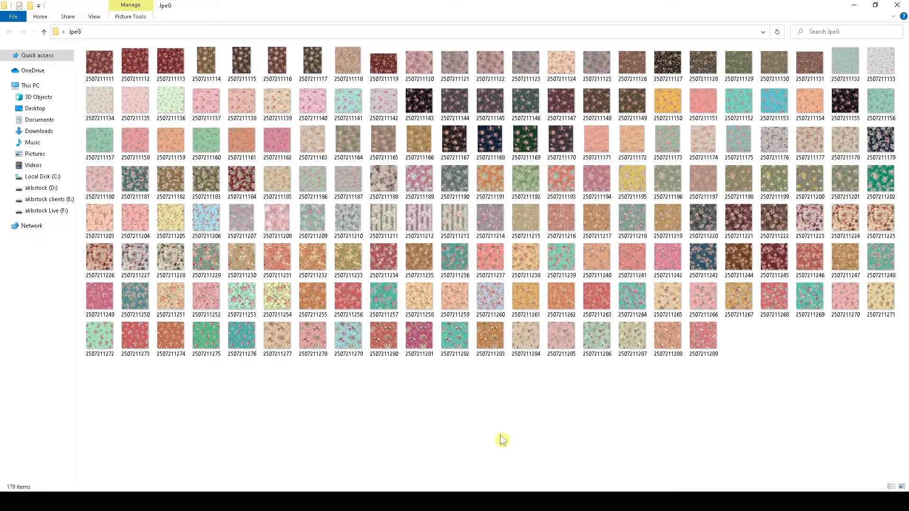
{"action": "scroll", "coordinate": [372, 342], "scroll_direction": "down", "scroll_amount": 1}
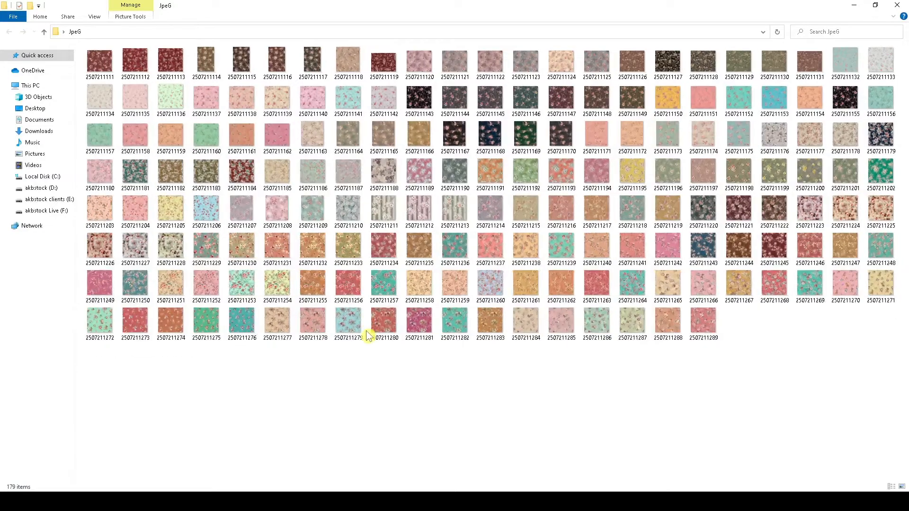
{"action": "right_click", "coordinate": [385, 389]}
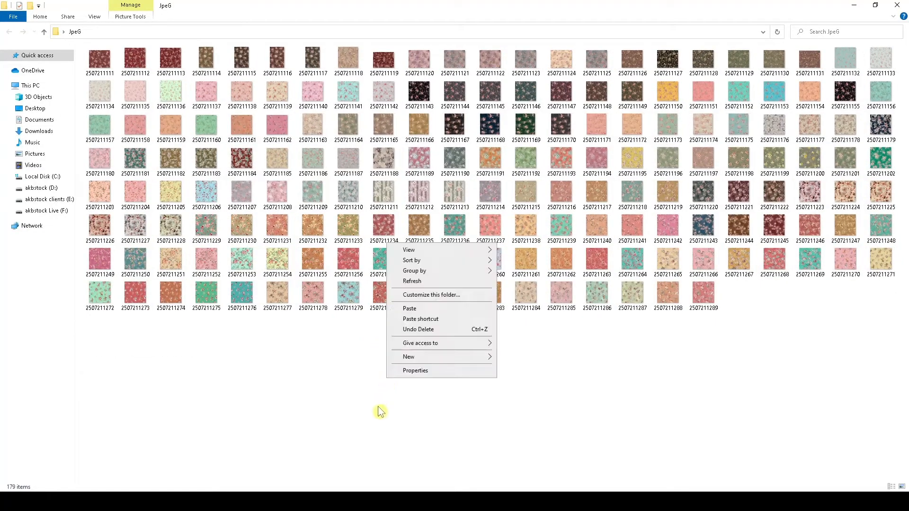
{"action": "left_click", "coordinate": [417, 281]}
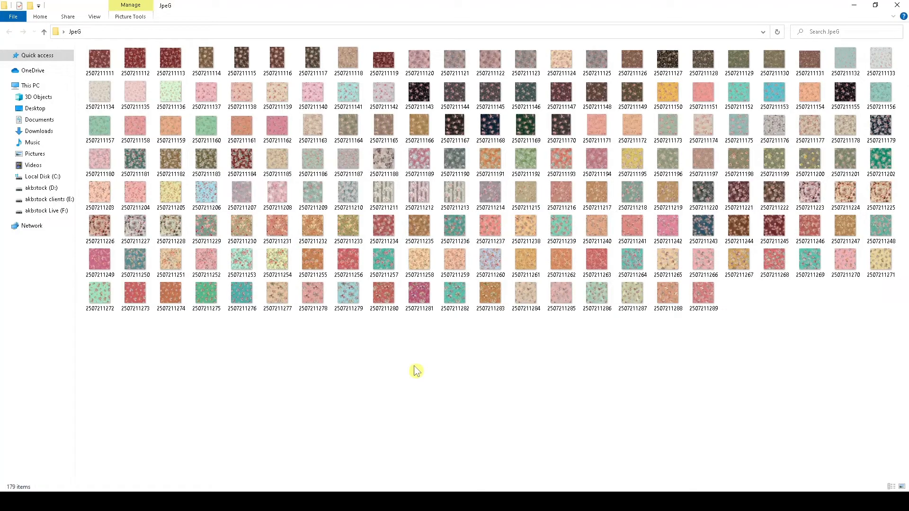
{"action": "left_click", "coordinate": [240, 157]}
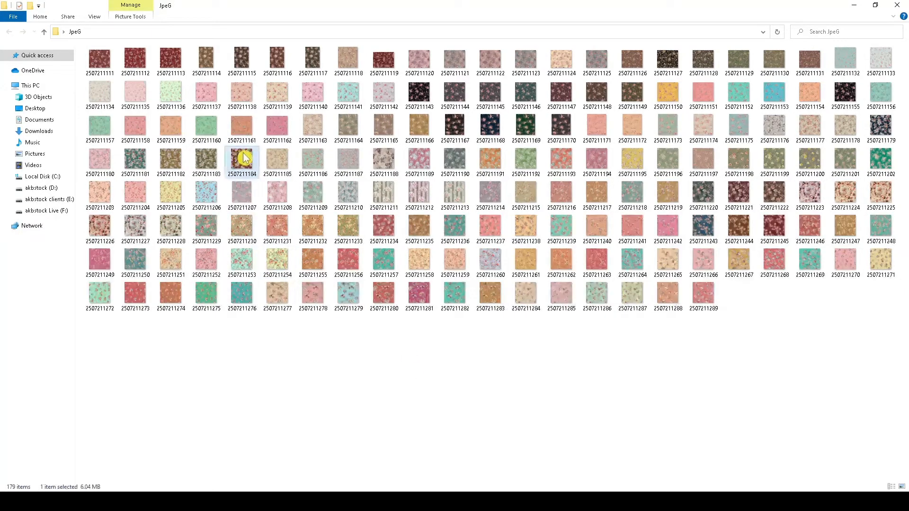
{"action": "left_click", "coordinate": [314, 65], "text": "ctrl"}
{"action": "left_click", "coordinate": [384, 60], "text": "ctrl"}
{"action": "left_click", "coordinate": [562, 92], "text": "ctrl"}
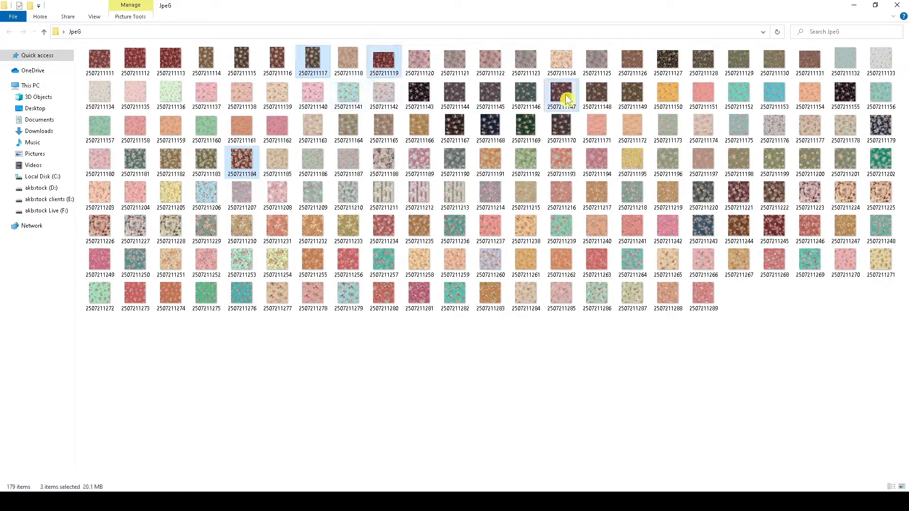
{"action": "left_click", "coordinate": [711, 198], "text": "ctrl"}
{"action": "left_click", "coordinate": [845, 95], "text": "ctrl"}
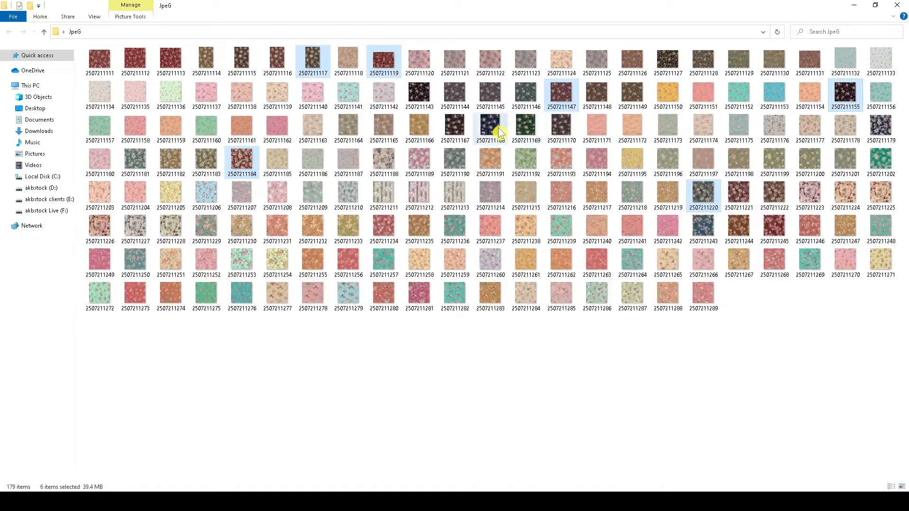
{"action": "left_click", "coordinate": [491, 125], "text": "ctrl"}
{"action": "left_click", "coordinate": [99, 60], "text": "ctrl"}
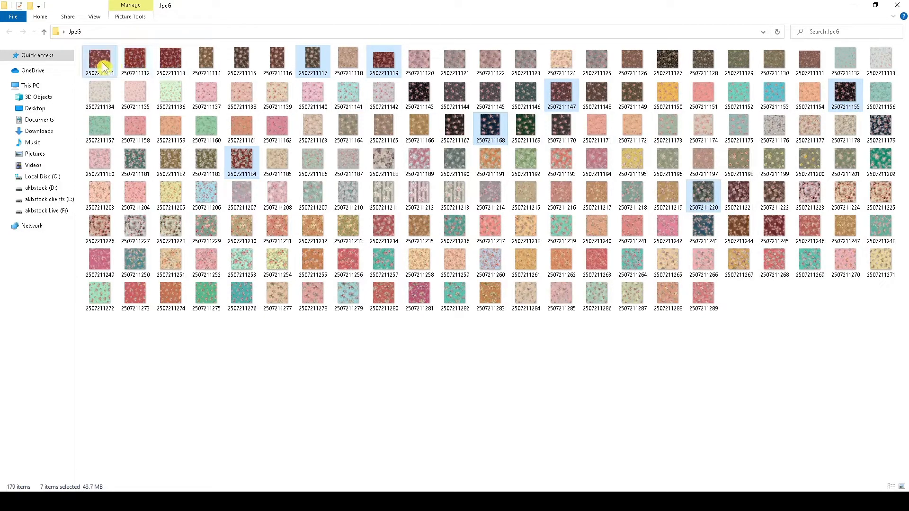
{"action": "left_click", "coordinate": [135, 61], "text": "ctrl"}
{"action": "left_click", "coordinate": [206, 296], "text": "ctrl"}
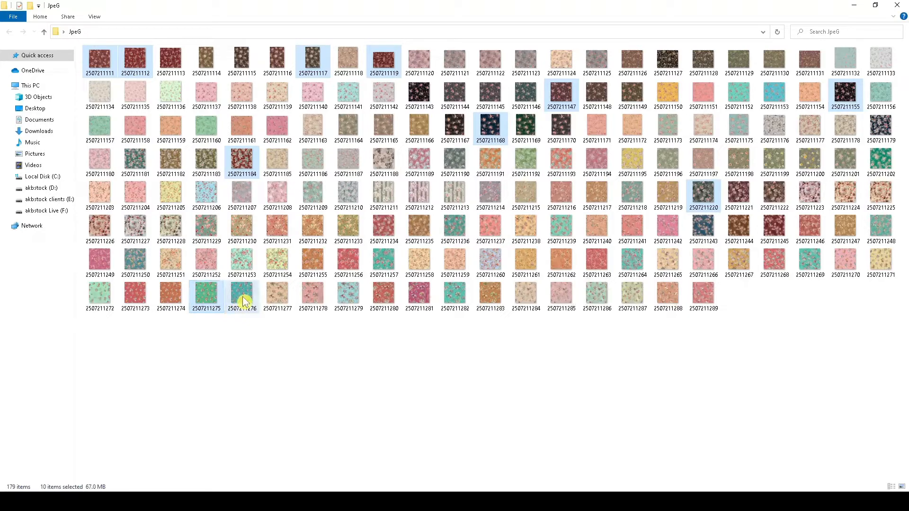
{"action": "left_click", "coordinate": [241, 297], "text": "ctrl"}
{"action": "left_click", "coordinate": [170, 228], "text": "ctrl"}
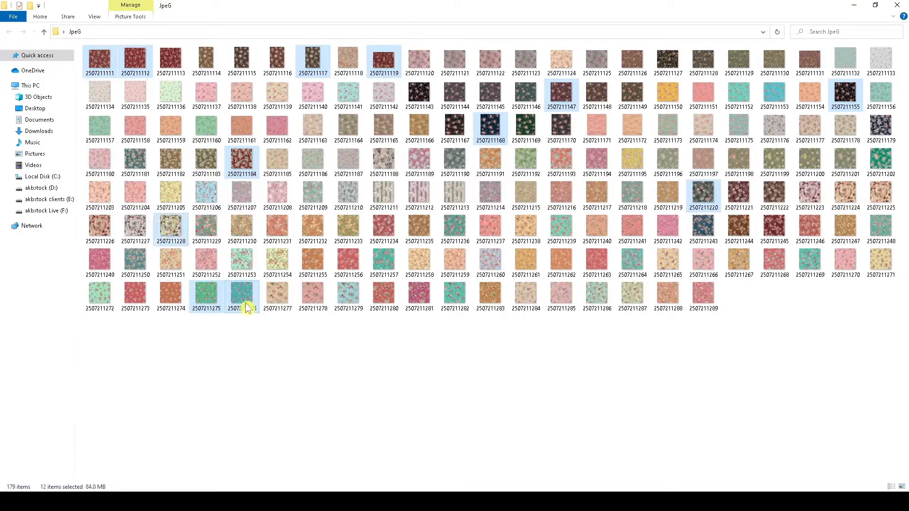
{"action": "left_click_drag", "start_coordinate": [243, 303], "coordinate": [420, 174]}
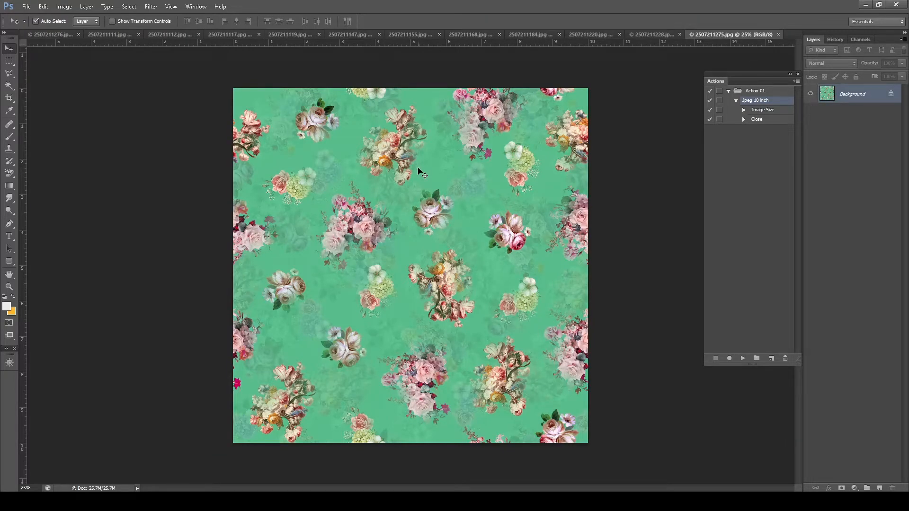
- Check the image size of 2507211275.jpg, 2507211228.jpg and 2507211220.jpg without changing anything
{"action": "key", "text": "ctrl+alt+i"}
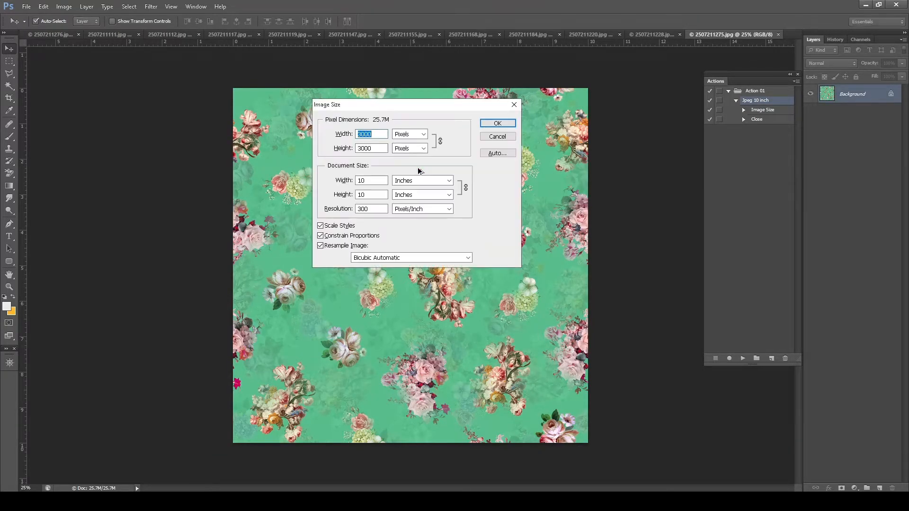
{"action": "left_click", "coordinate": [498, 136]}
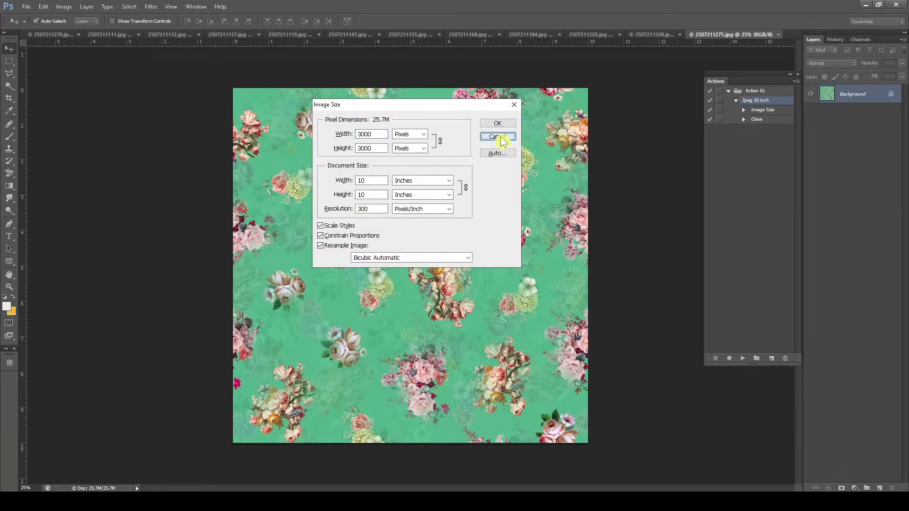
{"action": "left_click", "coordinate": [662, 36]}
{"action": "key", "text": "ctrl+alt+i"}
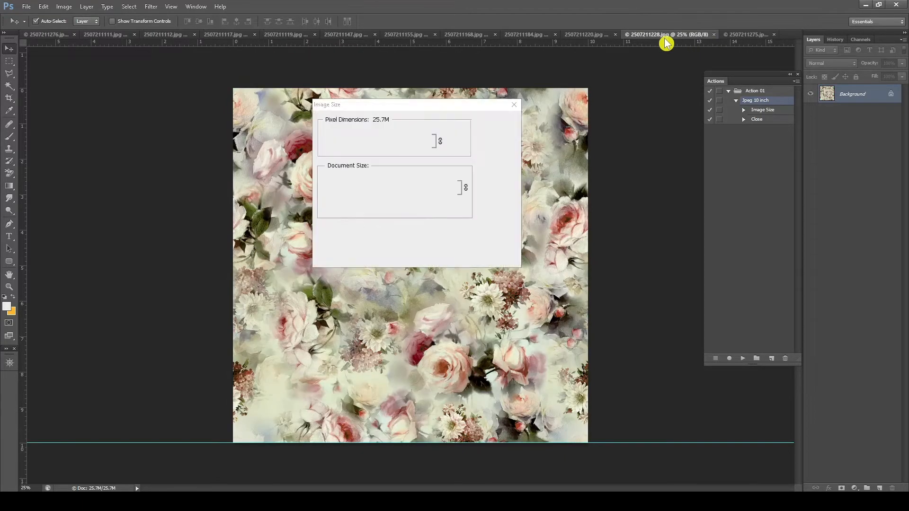
{"action": "left_click", "coordinate": [496, 137]}
{"action": "left_click", "coordinate": [577, 36]}
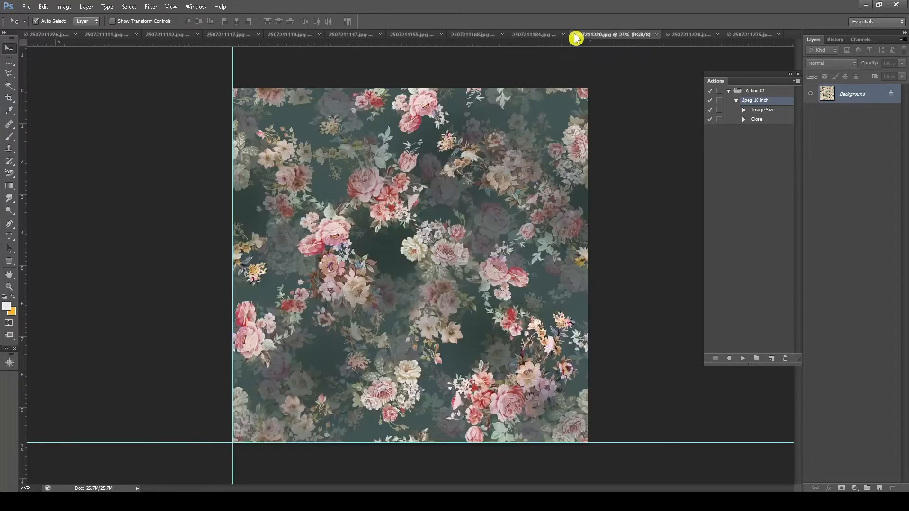
{"action": "key", "text": "ctrl+alt+i"}
{"action": "left_click", "coordinate": [497, 137]}
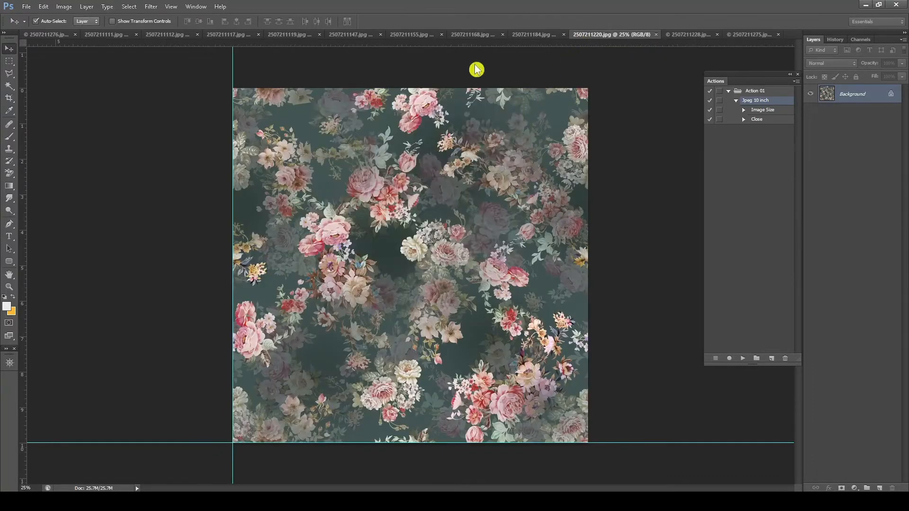
- Check the document width and height of 2507211119.jpg, 2507211117.jpg and 2507211276.jpg without changing them
{"action": "left_click", "coordinate": [301, 37]}
{"action": "key", "text": "ctrl+alt+i"}
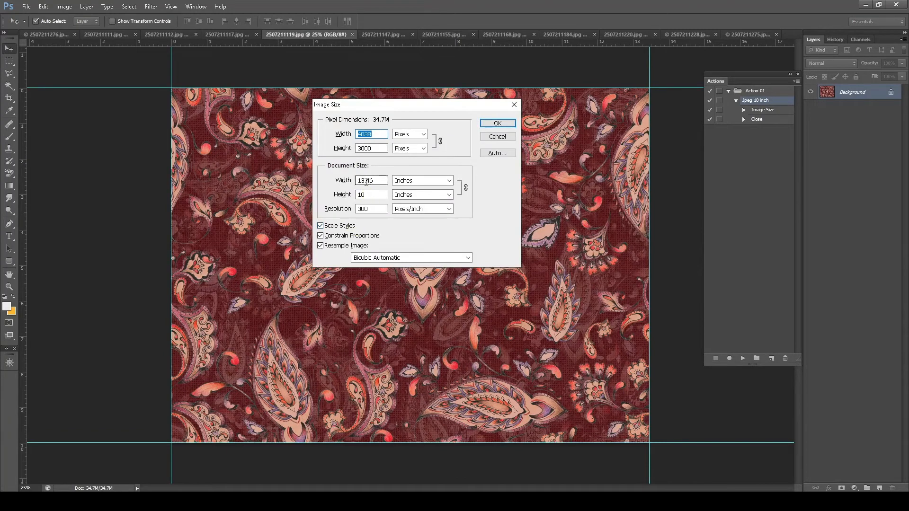
{"action": "left_click", "coordinate": [497, 137]}
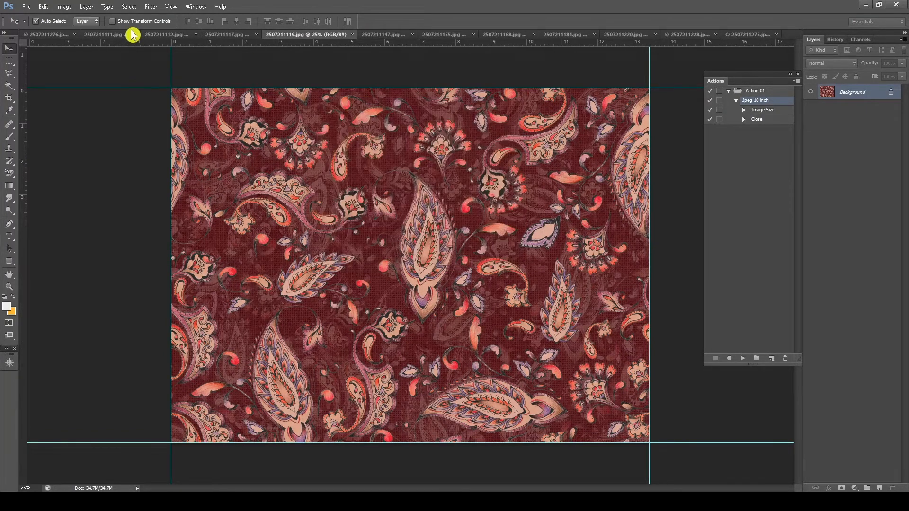
{"action": "left_click", "coordinate": [228, 37]}
{"action": "key", "text": "ctrl+alt+i"}
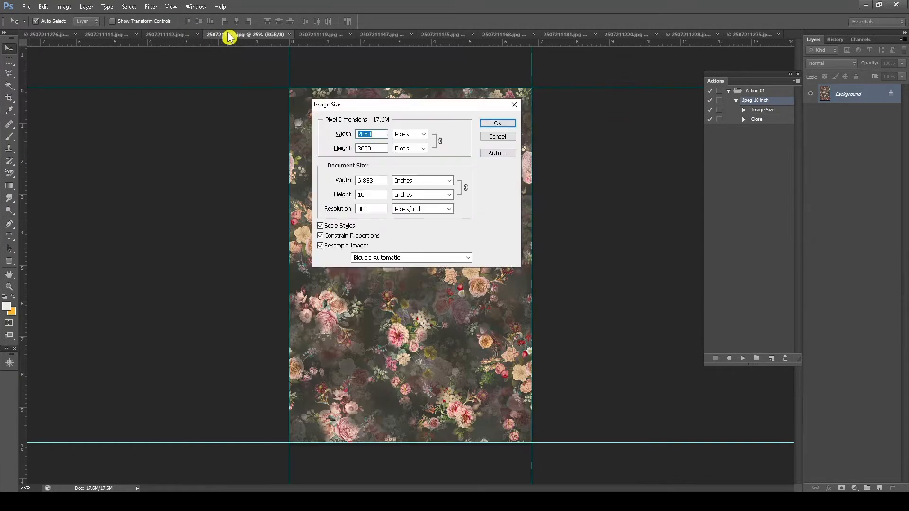
{"action": "left_click", "coordinate": [496, 136]}
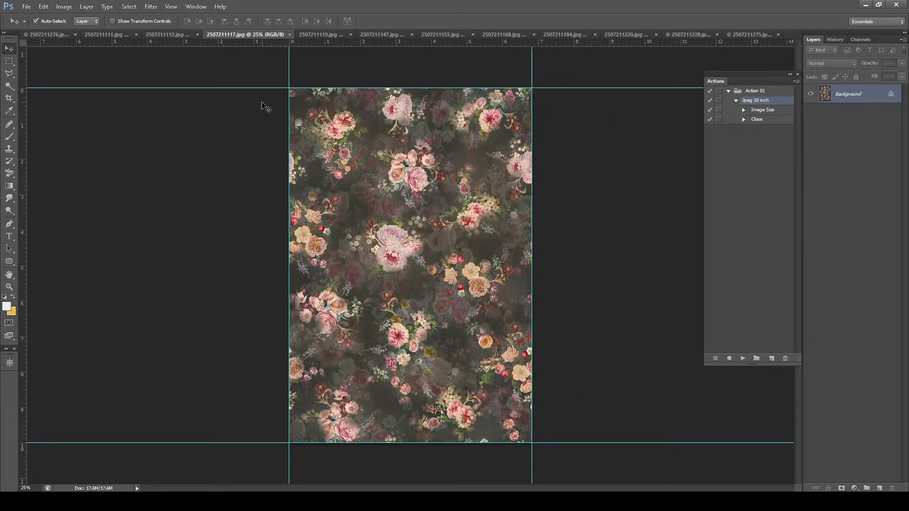
{"action": "left_click", "coordinate": [56, 35]}
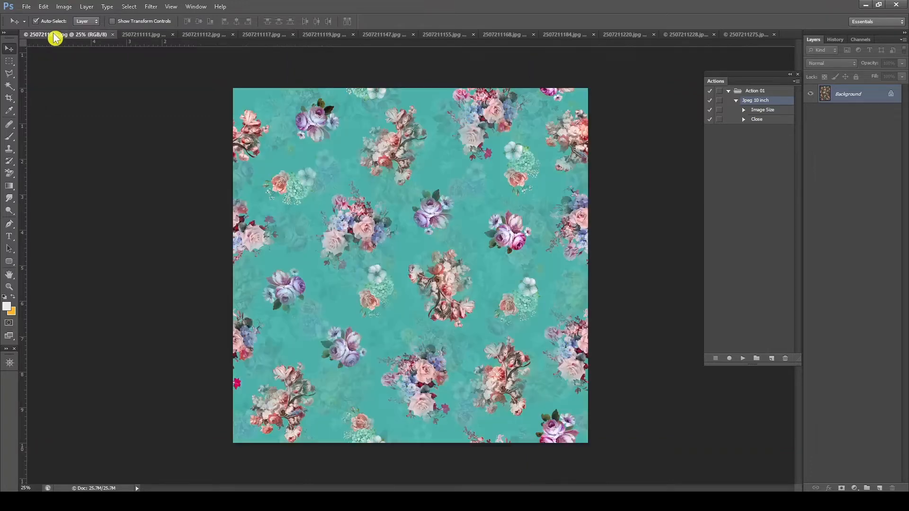
{"action": "key", "text": "ctrl+alt+i"}
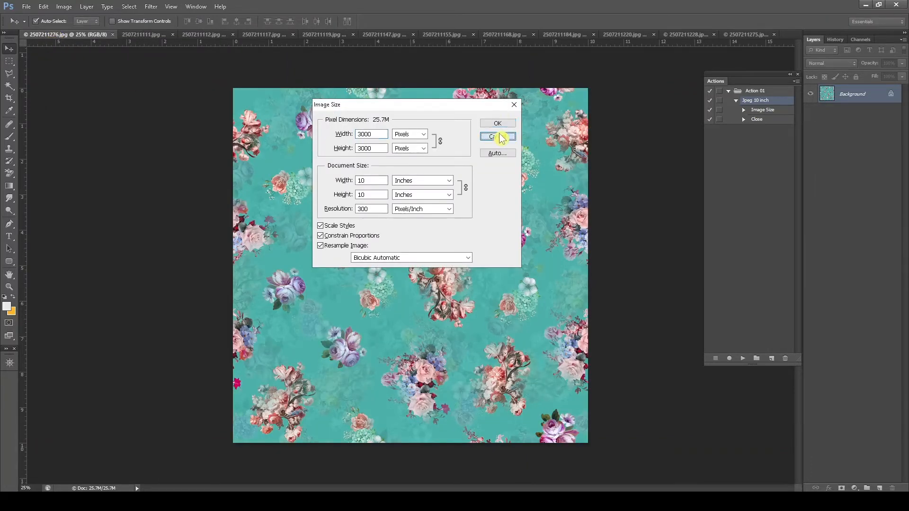
{"action": "left_click", "coordinate": [501, 136]}
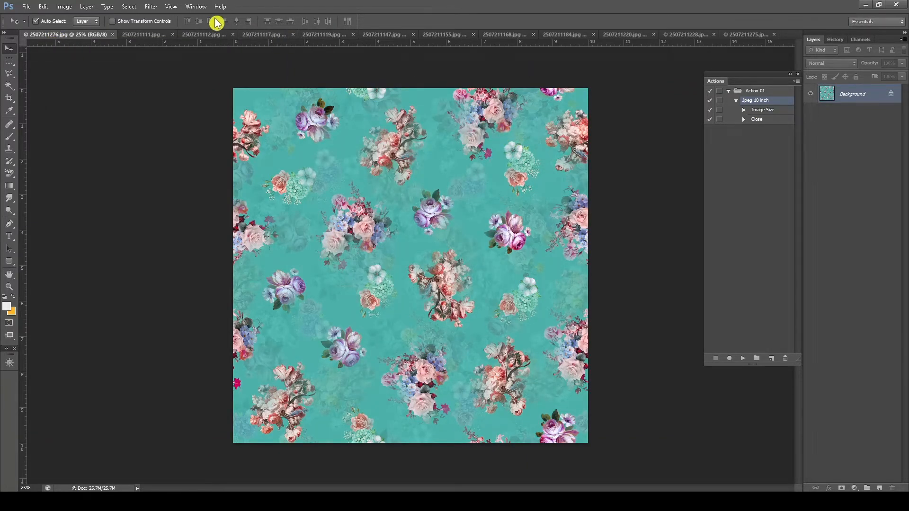
- Close all the open sample images and switch back to the JpeG folder in File Explorer
{"action": "key", "text": "ctrl+w"}
{"action": "key", "text": "ctrl+w"}
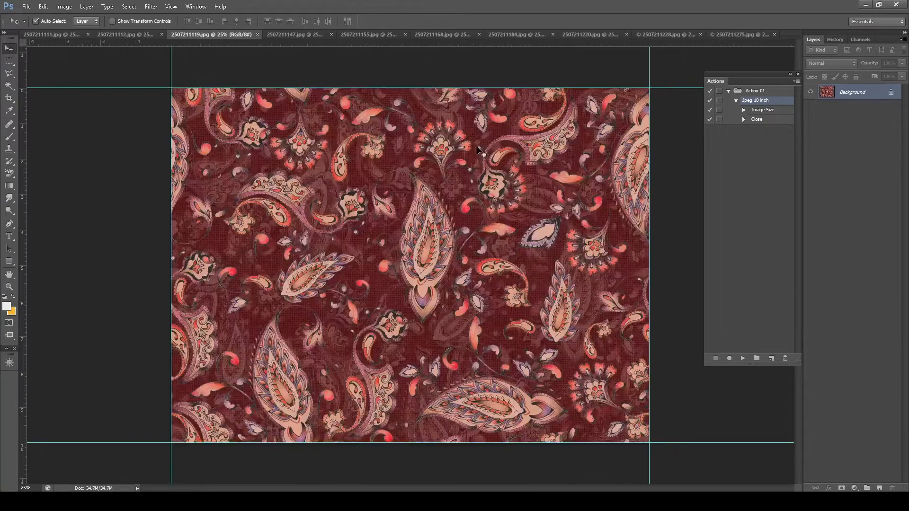
{"action": "key", "text": "ctrl+w"}
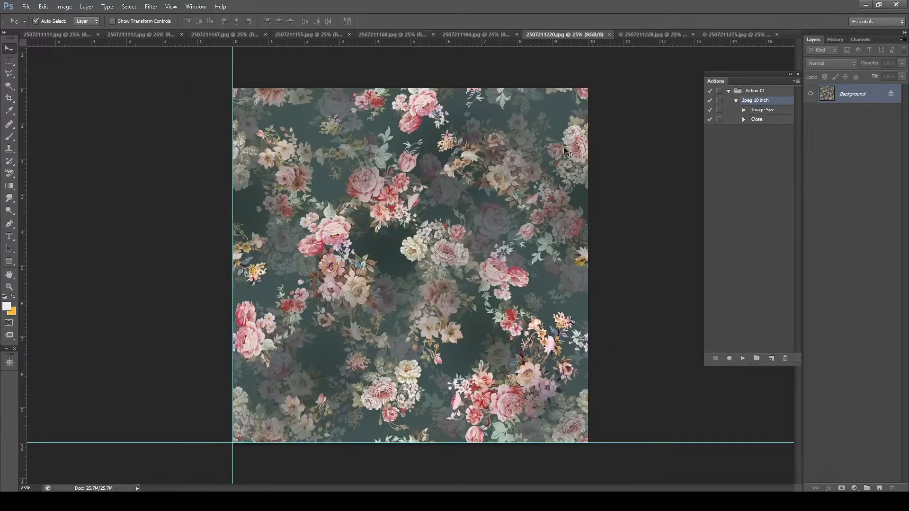
{"action": "key", "text": "ctrl+w"}
{"action": "key", "text": "ctrl+w"}
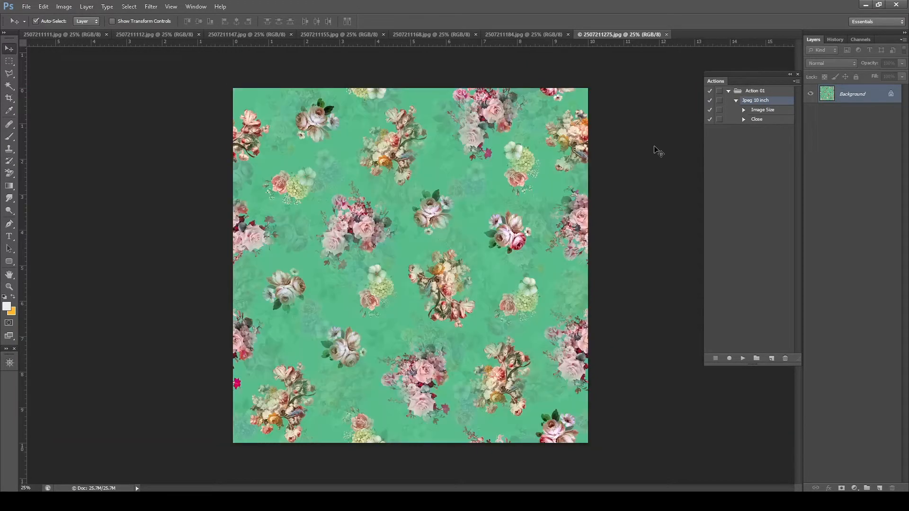
{"action": "key", "text": "ctrl+w"}
{"action": "key", "text": "ctrl+w"}
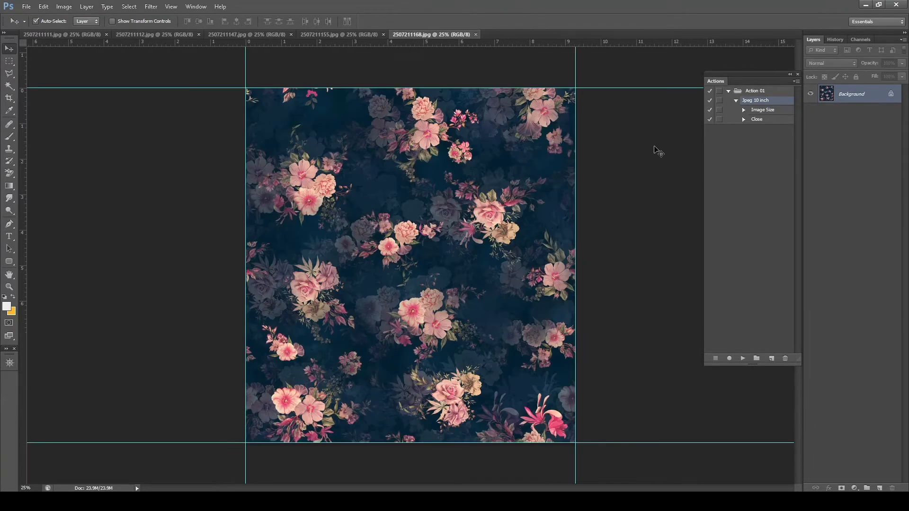
{"action": "key", "text": "ctrl+w"}
{"action": "key", "text": "ctrl+w"}
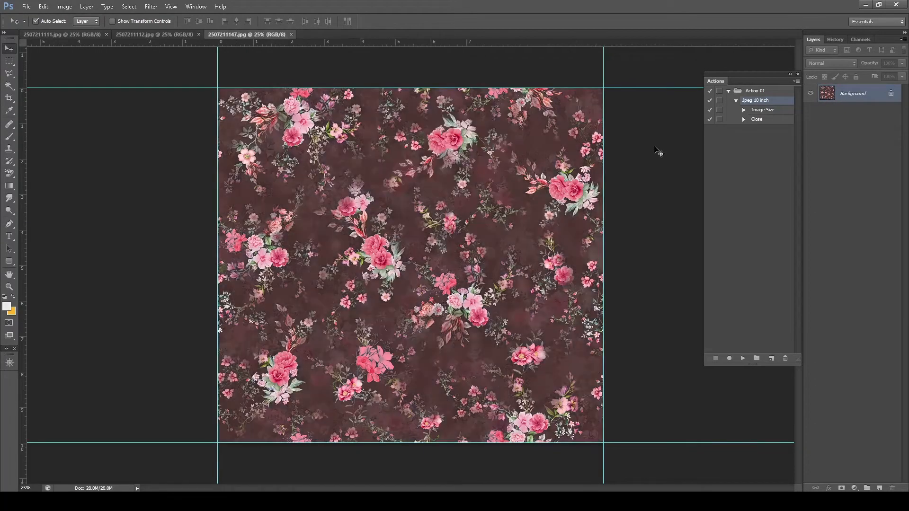
{"action": "key", "text": "ctrl+w"}
{"action": "key", "text": "ctrl+w"}
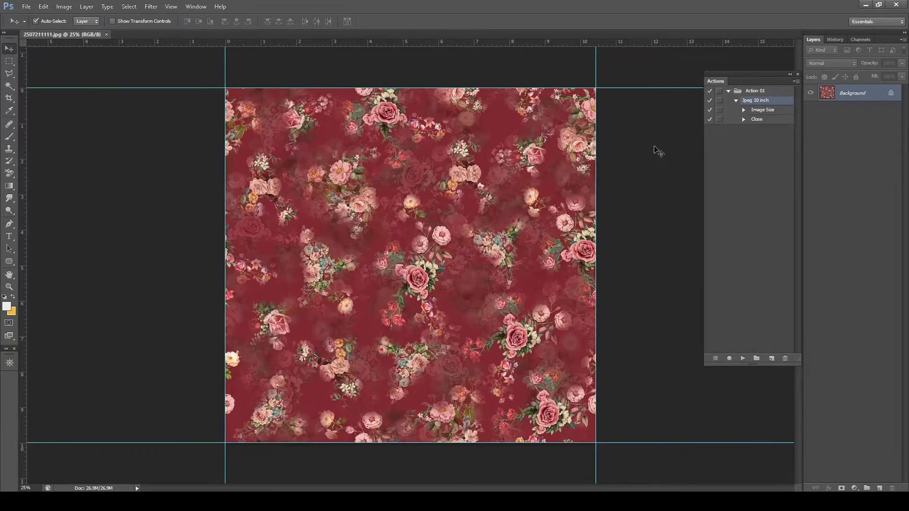
{"action": "key", "text": "ctrl+w"}
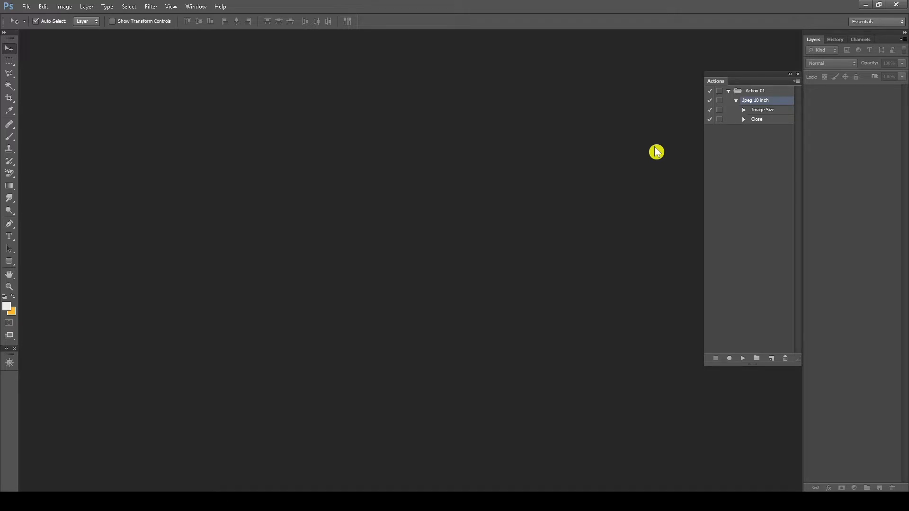
{"action": "left_click", "coordinate": [866, 5]}
{"action": "left_click", "coordinate": [471, 329]}
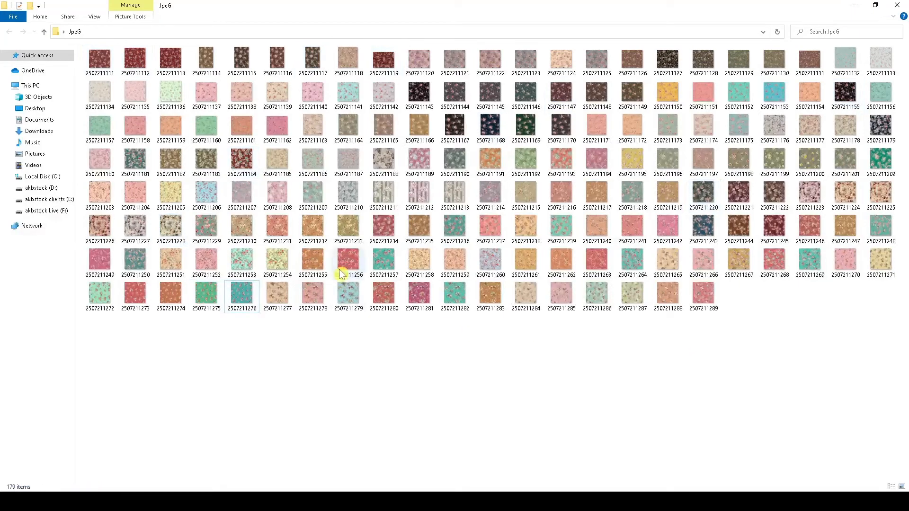
{"action": "left_click", "coordinate": [240, 231]}
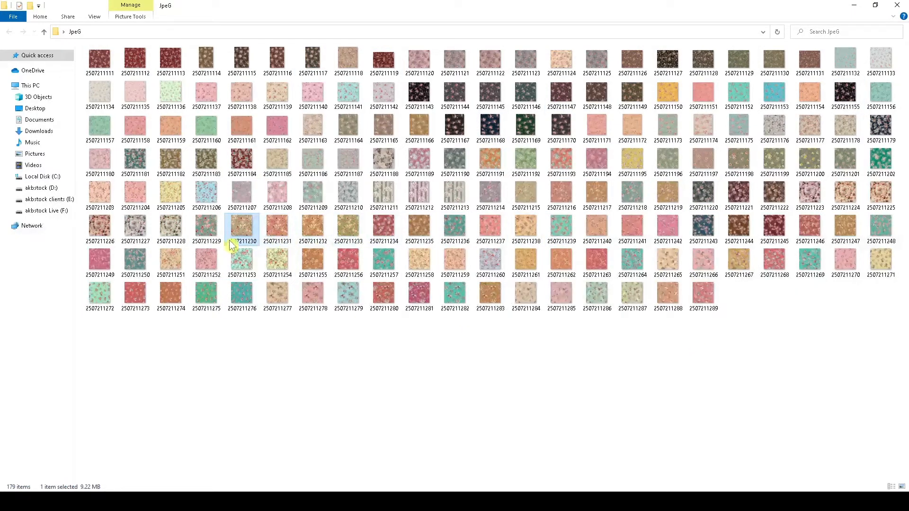
{"action": "left_click", "coordinate": [278, 230], "text": "ctrl"}
{"action": "left_click", "coordinate": [312, 230], "text": "ctrl"}
{"action": "left_click", "coordinate": [348, 230], "text": "ctrl"}
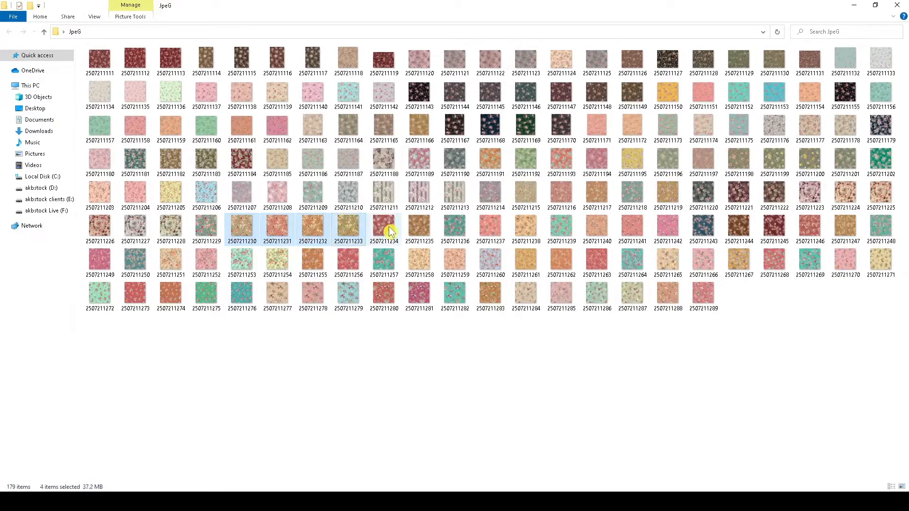
{"action": "left_click", "coordinate": [384, 230], "text": "ctrl"}
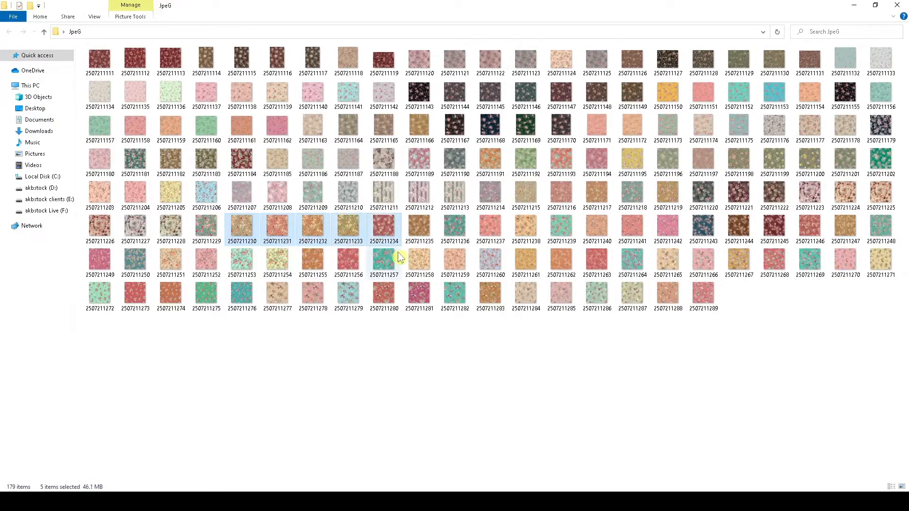
{"action": "left_click", "coordinate": [239, 160], "text": "shift"}
{"action": "left_click", "coordinate": [306, 241]}
{"action": "left_click", "coordinate": [384, 230], "text": "ctrl"}
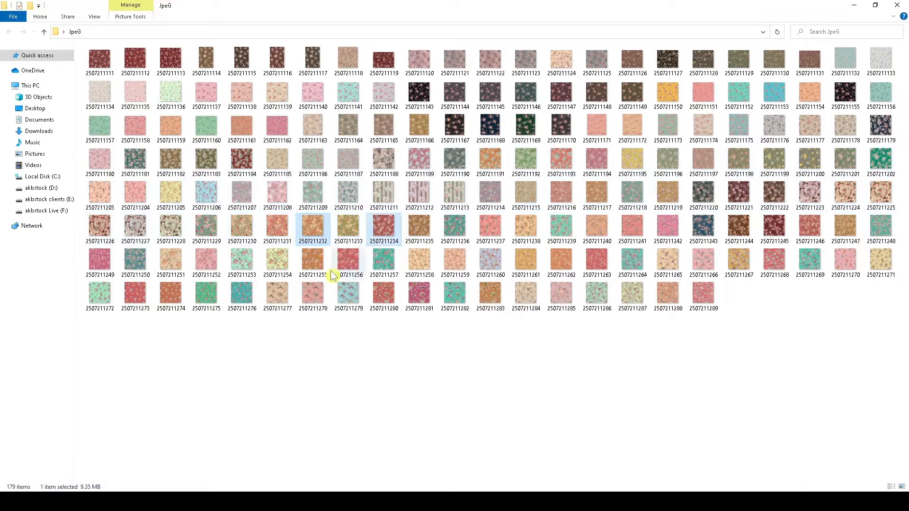
{"action": "left_click", "coordinate": [348, 261], "text": "ctrl"}
{"action": "left_click", "coordinate": [491, 261], "text": "ctrl"}
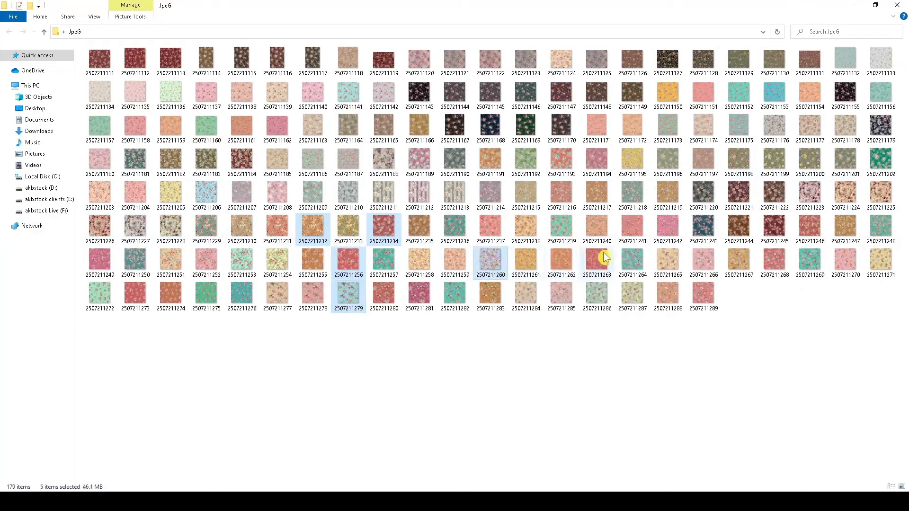
{"action": "left_click", "coordinate": [633, 259], "text": "ctrl"}
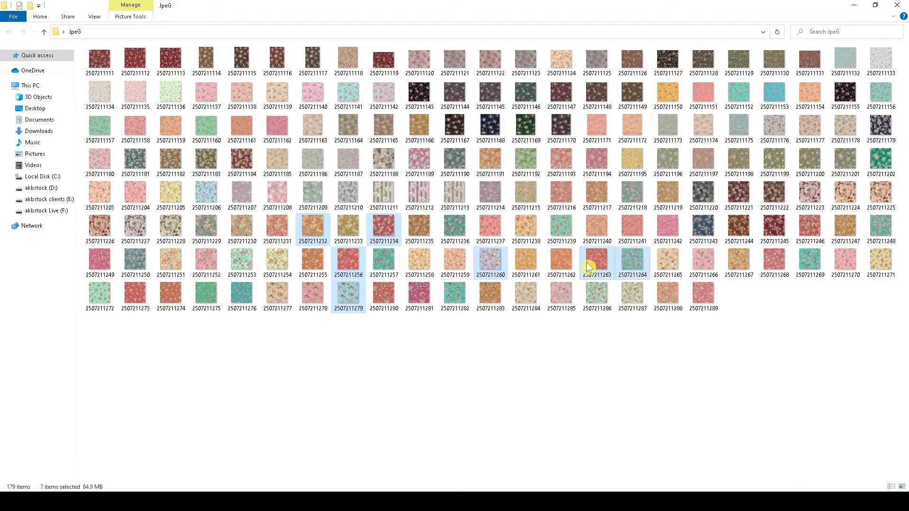
{"action": "left_click", "coordinate": [633, 260], "text": "ctrl"}
{"action": "left_click_drag", "start_coordinate": [487, 273], "coordinate": [431, 219]}
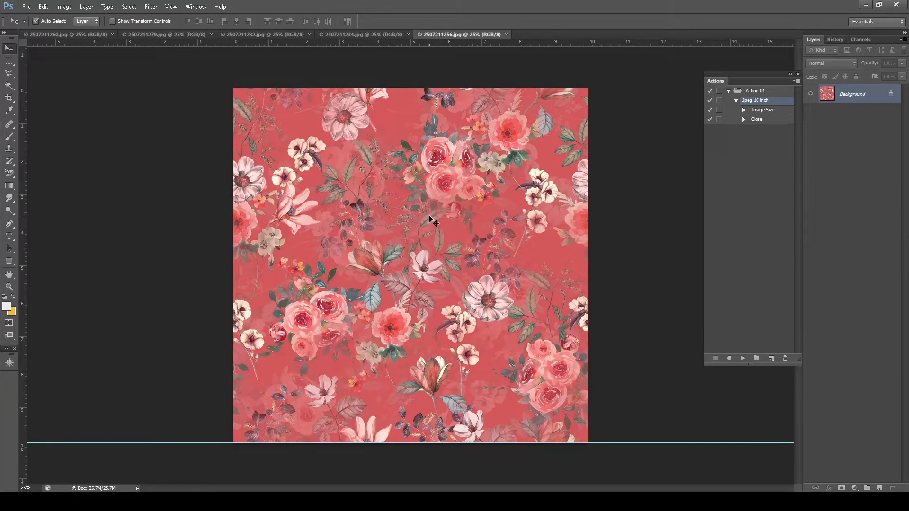
- Check the image size of 2507211260.jpg and 2507211279.jpg without changing any values
{"action": "left_click", "coordinate": [67, 35]}
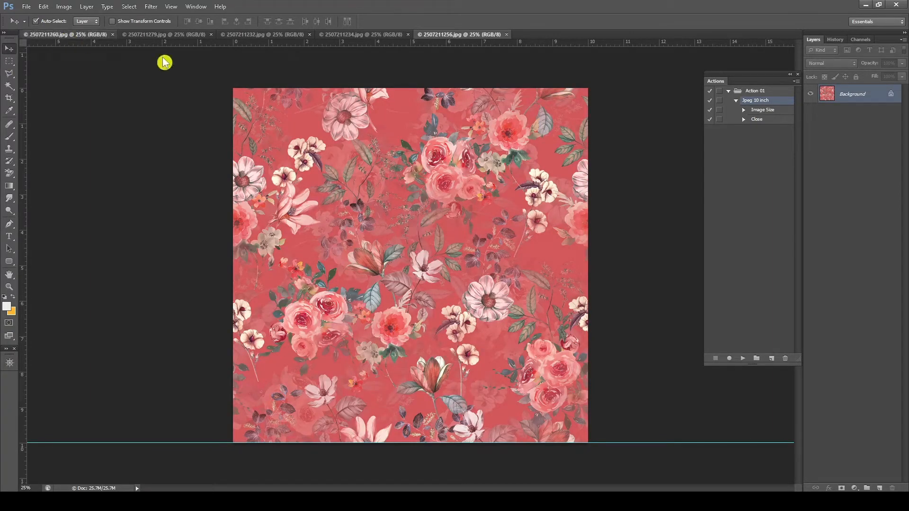
{"action": "key", "text": "ctrl+alt+i"}
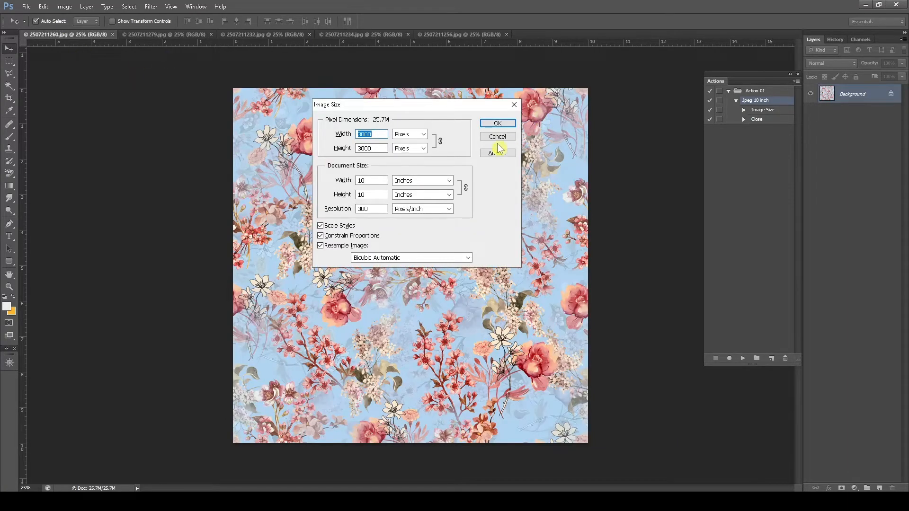
{"action": "left_click", "coordinate": [493, 138]}
{"action": "left_click", "coordinate": [177, 37]}
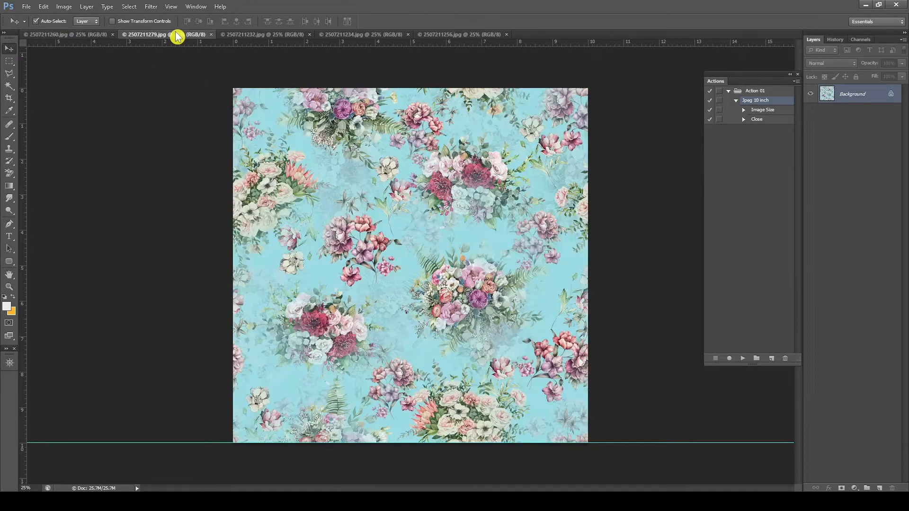
{"action": "key", "text": "ctrl+alt+i"}
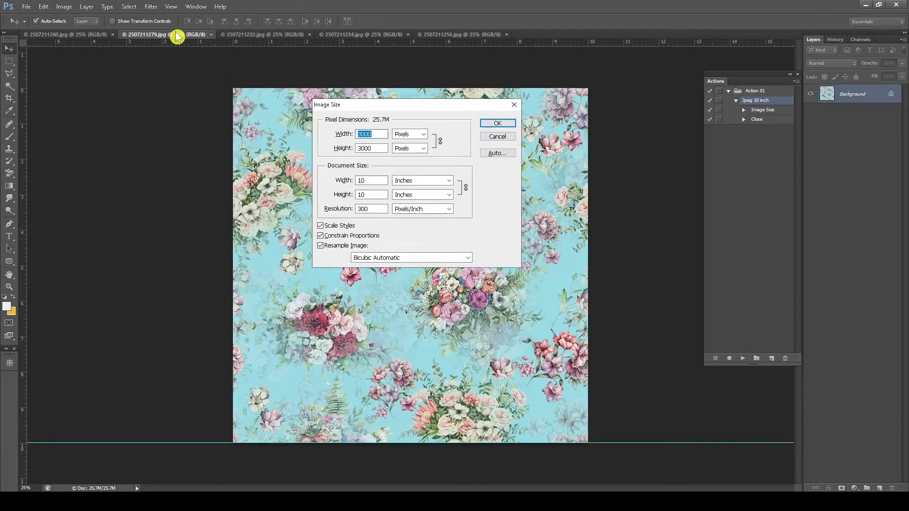
{"action": "left_click", "coordinate": [498, 123]}
- Bring 2507211260.jpg forward, collapse the Actions panel and tile the five open images vertically side by side
{"action": "left_click", "coordinate": [71, 35]}
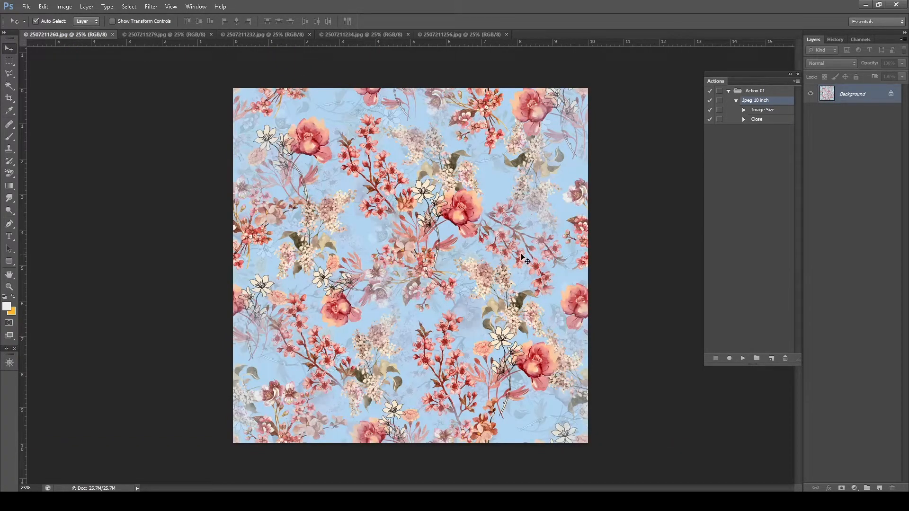
{"action": "left_click", "coordinate": [790, 74]}
{"action": "left_click", "coordinate": [855, 489]}
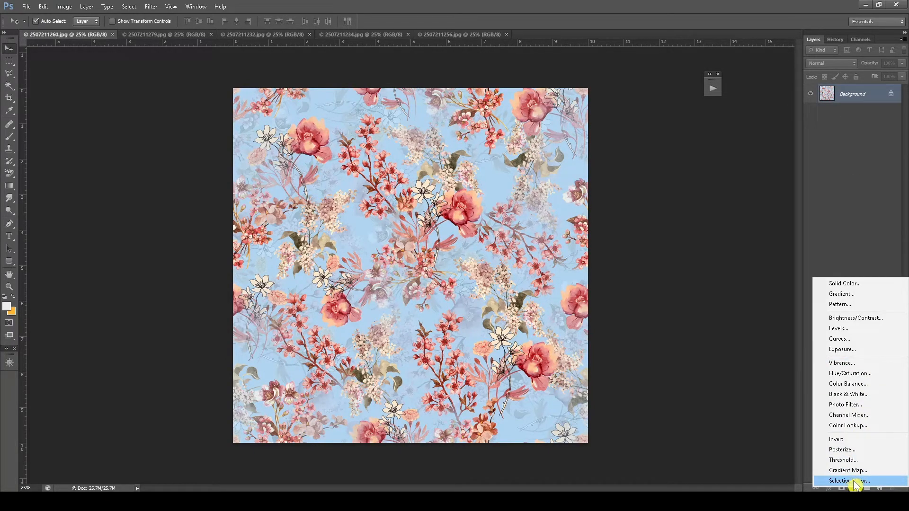
{"action": "left_click", "coordinate": [413, 165]}
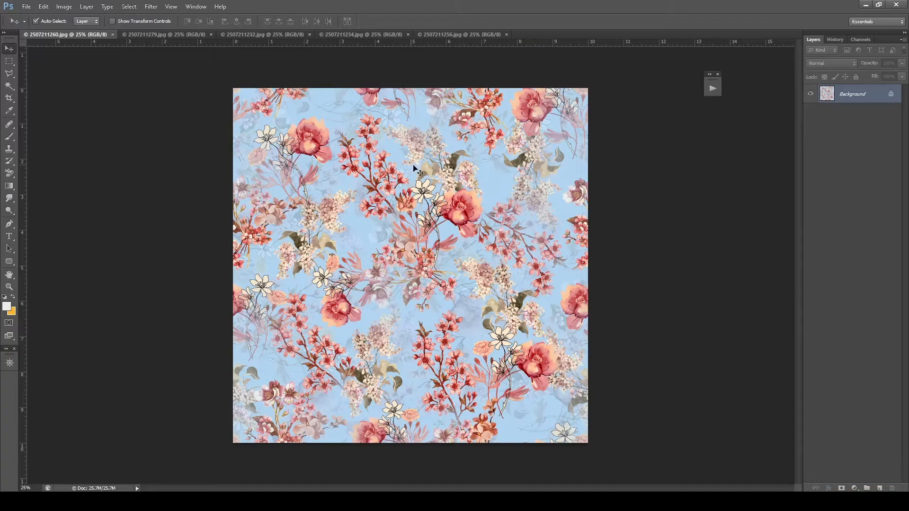
{"action": "left_click", "coordinate": [202, 6]}
{"action": "left_click", "coordinate": [325, 138]}
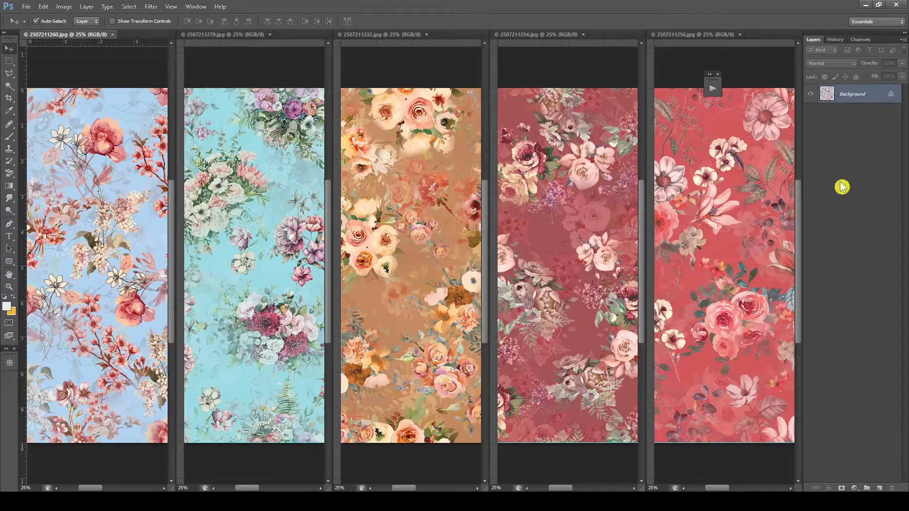
- Create a blank 10 × 10 inch document at 300 pixels/inch and tile it beside the five pattern images
{"action": "left_click", "coordinate": [751, 200]}
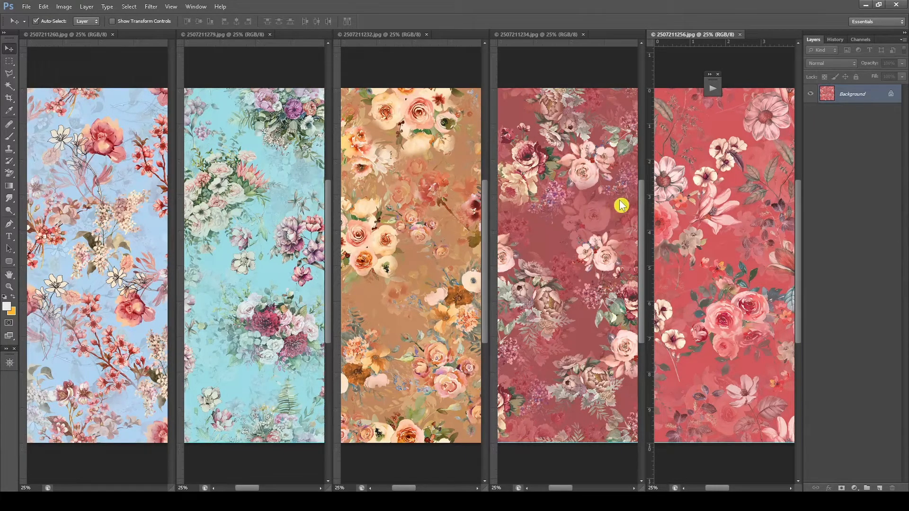
{"action": "key", "text": "ctrl+n"}
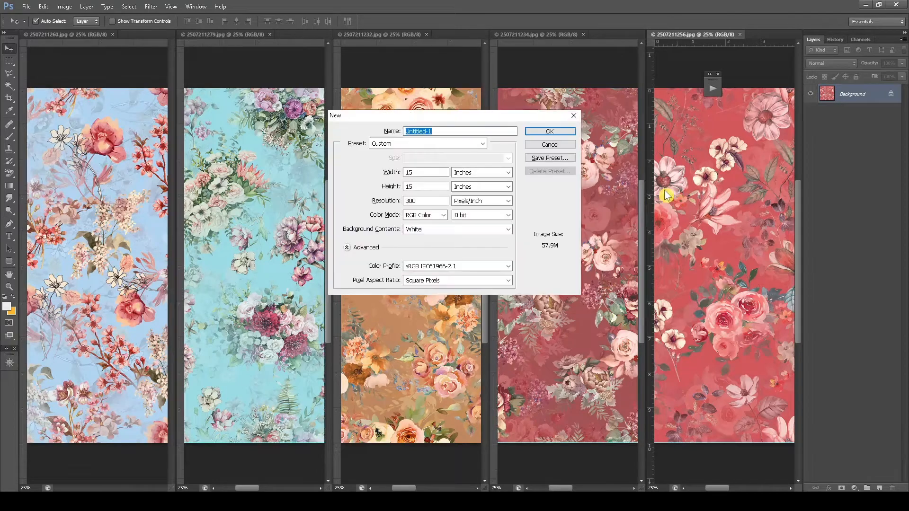
{"action": "left_click", "coordinate": [419, 175]}
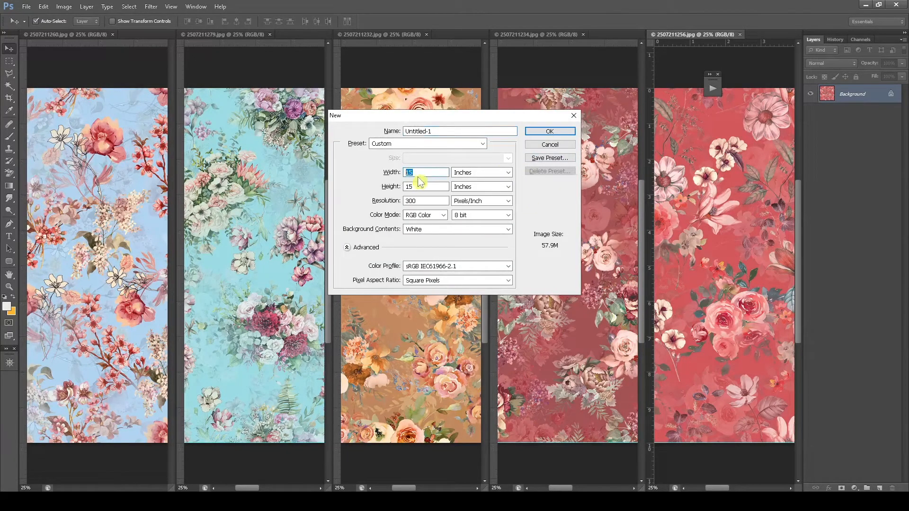
{"action": "type", "text": "10"}
{"action": "key", "text": "Tab"}
{"action": "type", "text": "1"}
{"action": "key", "text": "Return"}
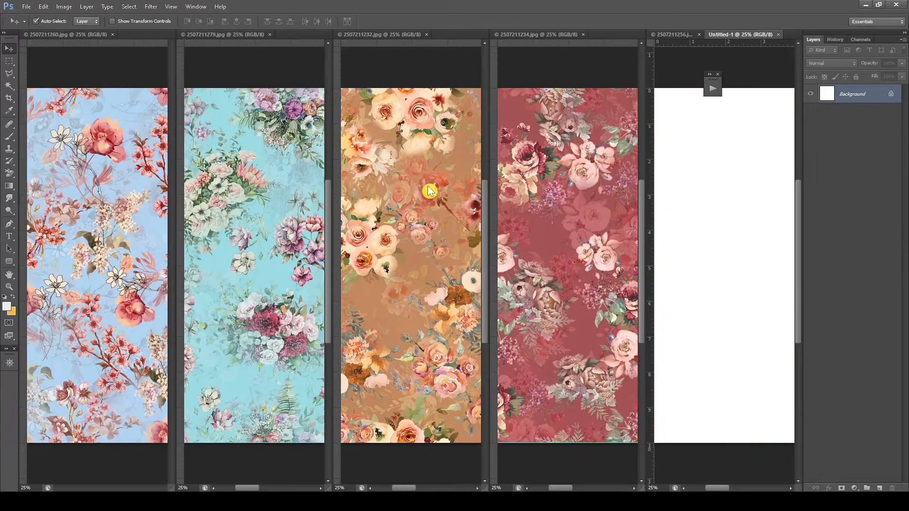
{"action": "key", "text": "F2"}
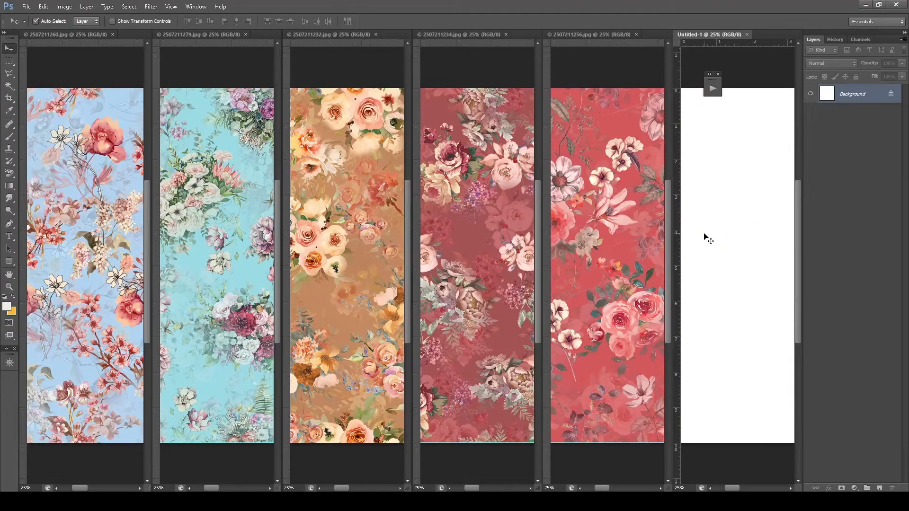
- Marquee a rectangle about 1.5 × 1.2 inches near the blank document's upper left and fill it with a ffed99 Solid Color layer
{"action": "key", "text": "m"}
{"action": "left_click_drag", "start_coordinate": [705, 131], "coordinate": [758, 172]}
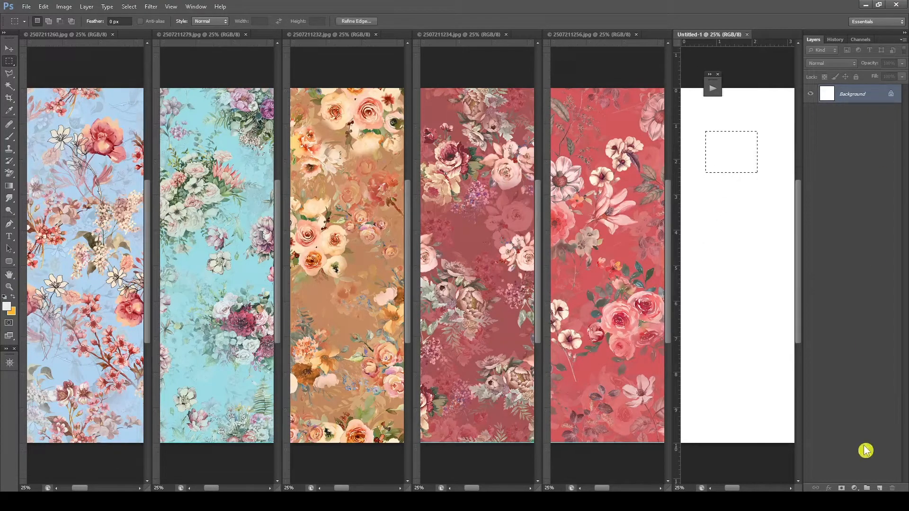
{"action": "left_click", "coordinate": [855, 488]}
{"action": "left_click", "coordinate": [838, 283]}
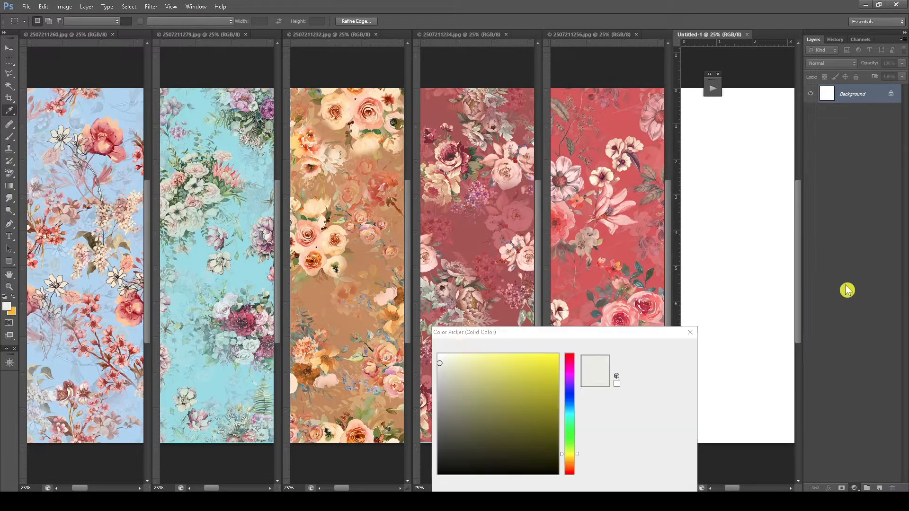
{"action": "left_click", "coordinate": [455, 355]}
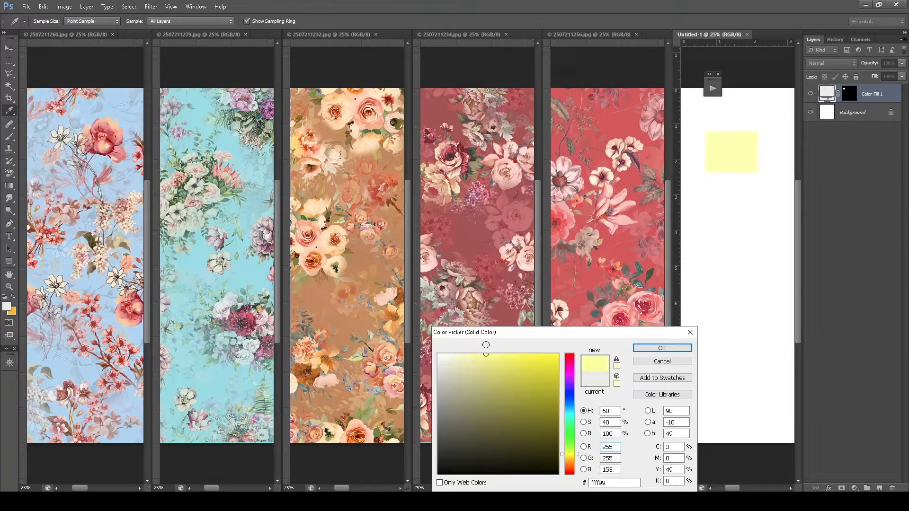
{"action": "left_click", "coordinate": [569, 458]}
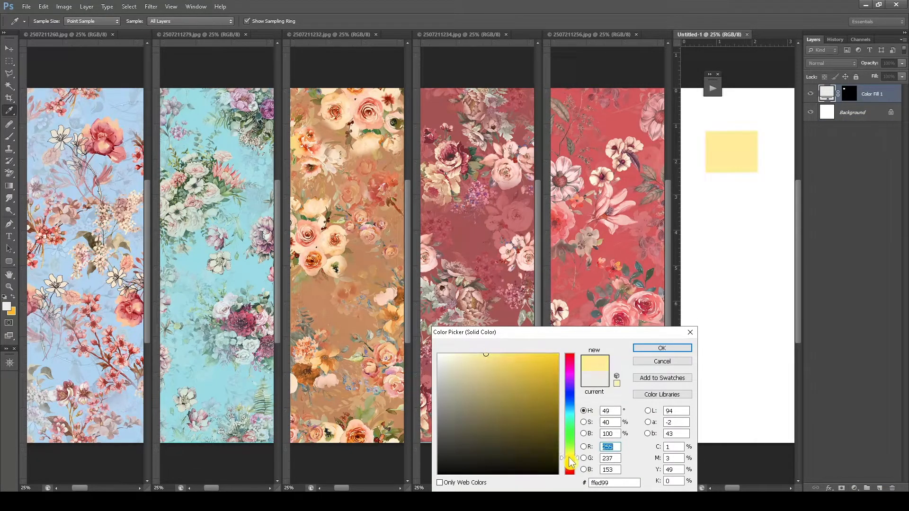
{"action": "left_click_drag", "start_coordinate": [569, 459], "coordinate": [569, 461]}
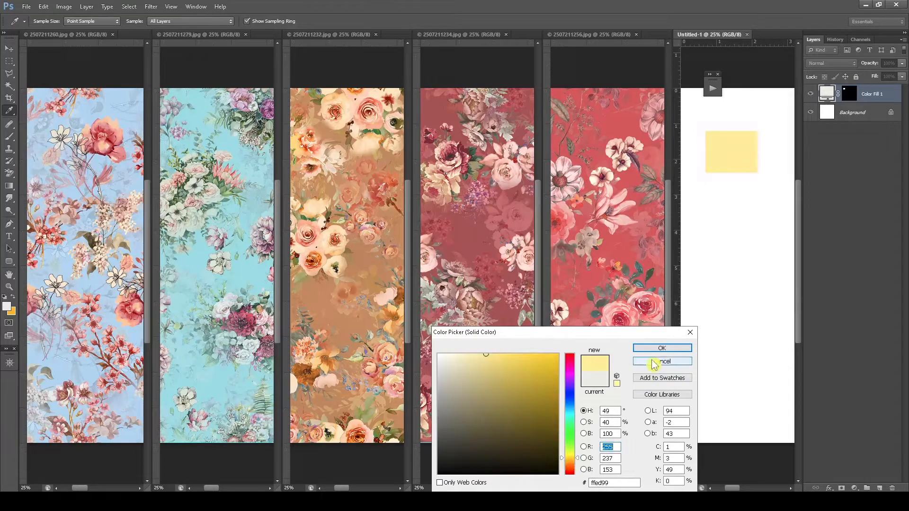
{"action": "left_click", "coordinate": [662, 348]}
- Show the new document in full-screen mode and move the yellow rectangle up toward the canvas's top edge
{"action": "key", "text": "m"}
{"action": "key", "text": "f"}
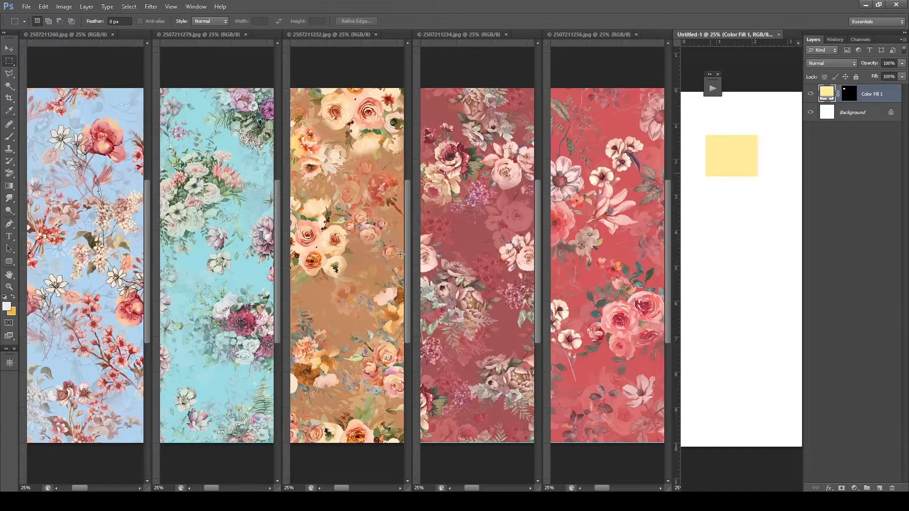
{"action": "key", "text": "f"}
{"action": "key", "text": "z"}
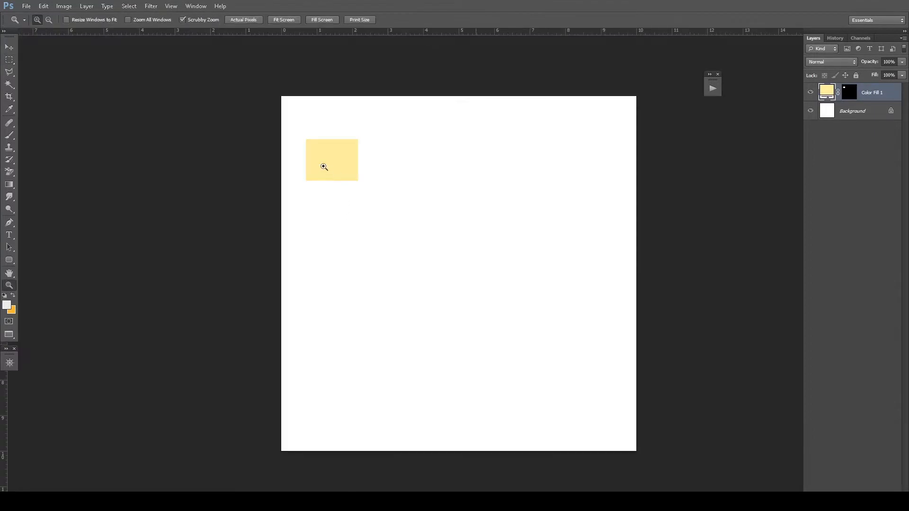
{"action": "key", "text": "v"}
{"action": "left_click_drag", "start_coordinate": [330, 168], "coordinate": [325, 140]}
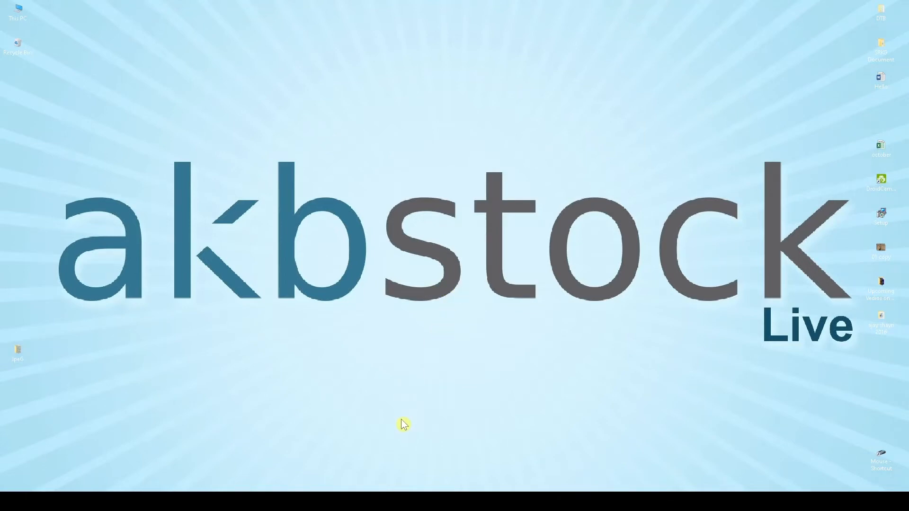
- Switch back to Photoshop and stretch the row of five colour swatches downward into stripes about 8.8 inches tall
{"action": "left_click", "coordinate": [408, 502]}
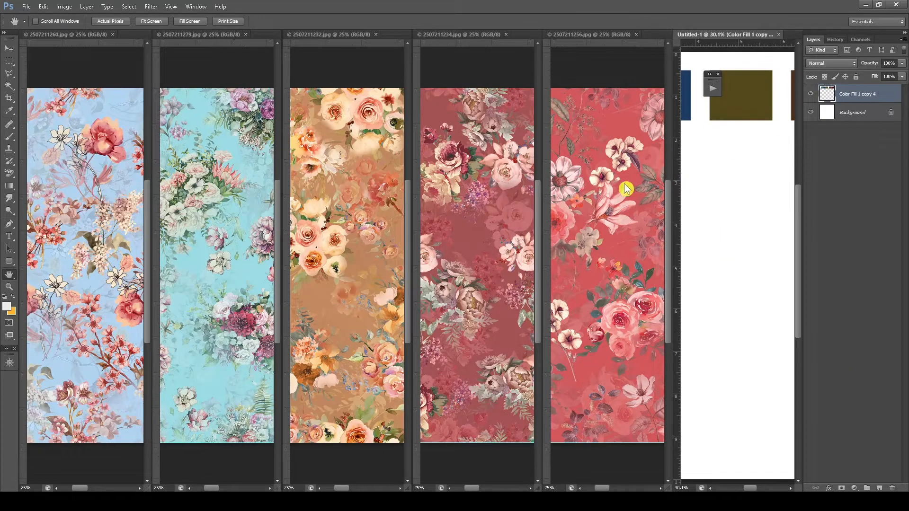
{"action": "key", "text": "z"}
{"action": "left_click_drag", "start_coordinate": [741, 197], "coordinate": [714, 177]}
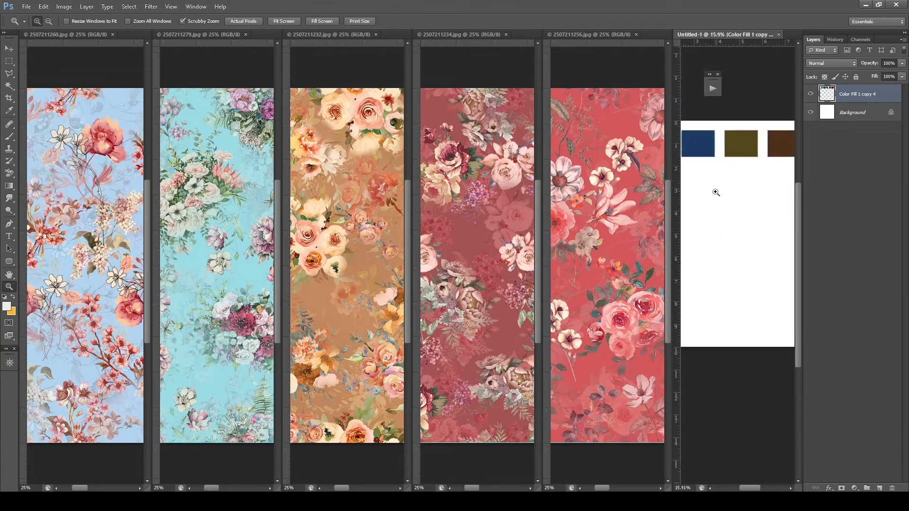
{"action": "key", "text": "v"}
{"action": "key", "text": "f"}
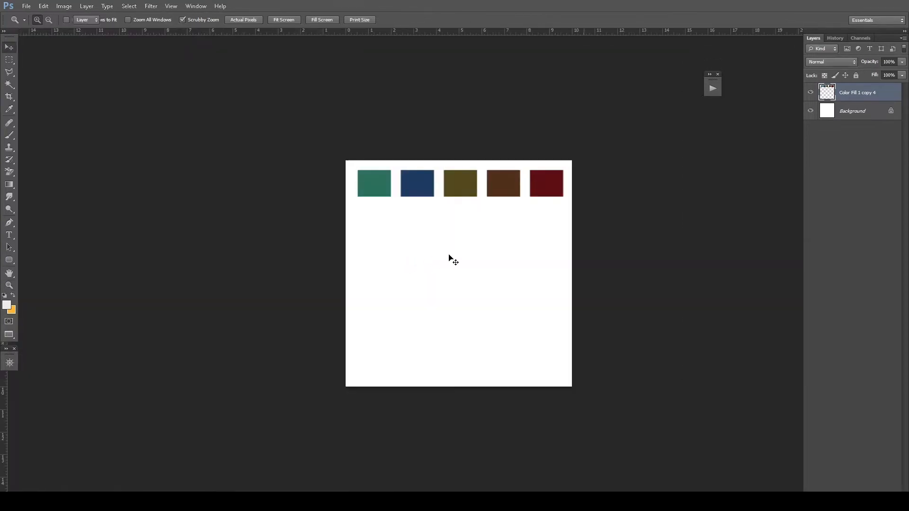
{"action": "key", "text": "ctrl+t"}
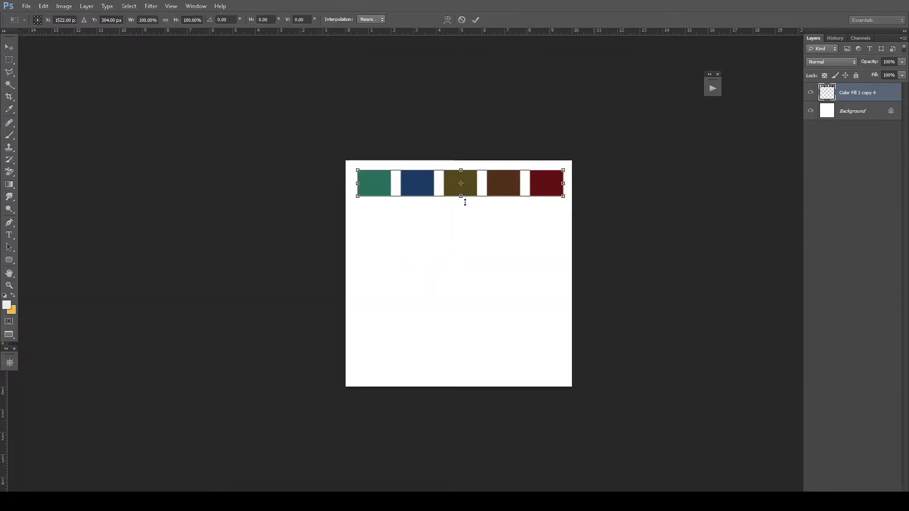
{"action": "left_click_drag", "start_coordinate": [461, 197], "coordinate": [459, 330]}
{"action": "key", "text": "Return"}
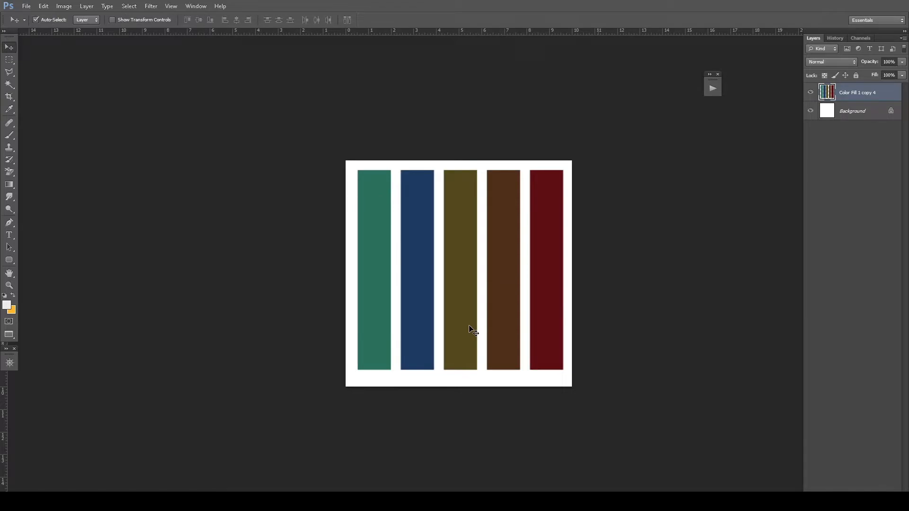
- Return to the tiled window view and fit the striped document to its window
{"action": "key", "text": "f"}
{"action": "key", "text": "f"}
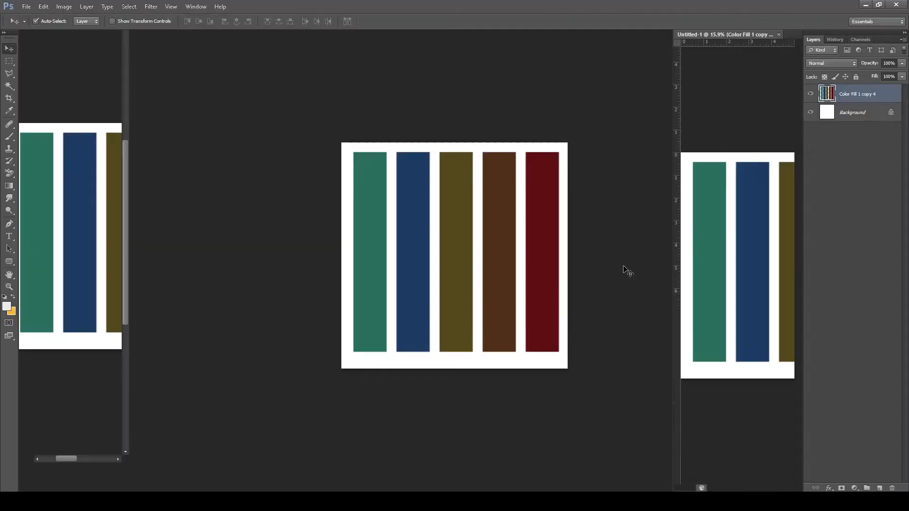
{"action": "key", "text": "z"}
{"action": "right_click", "coordinate": [714, 260]}
{"action": "left_click", "coordinate": [725, 264]}
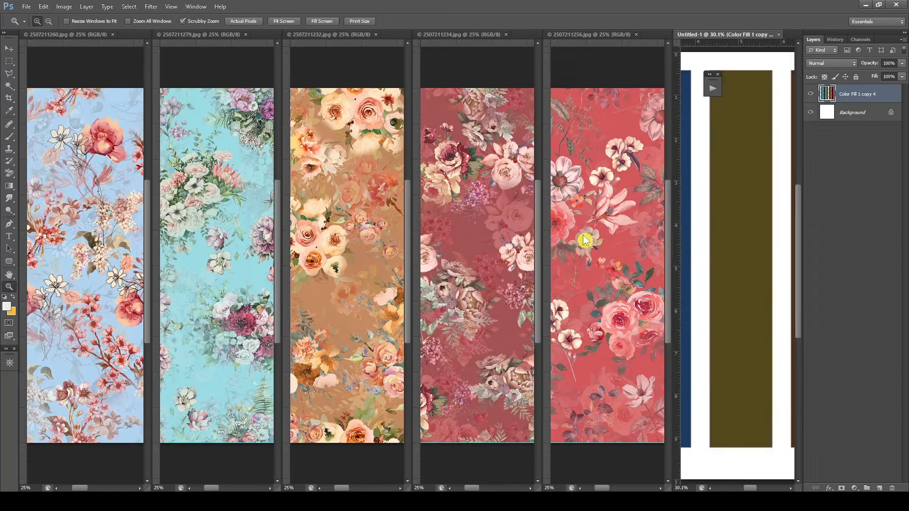
- Fit each of the five tiled floral pattern images to its own window
{"action": "right_click", "coordinate": [586, 241]}
{"action": "left_click", "coordinate": [611, 243]}
{"action": "right_click", "coordinate": [520, 249]}
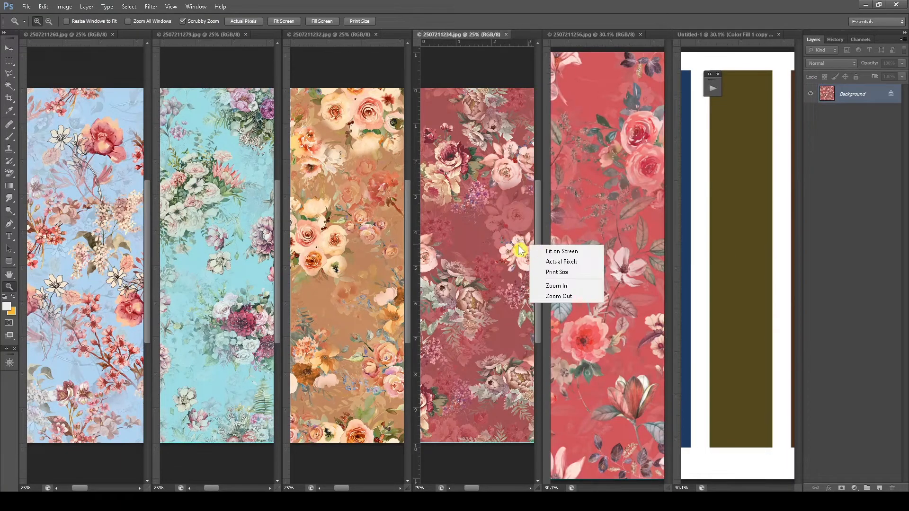
{"action": "left_click", "coordinate": [542, 251]}
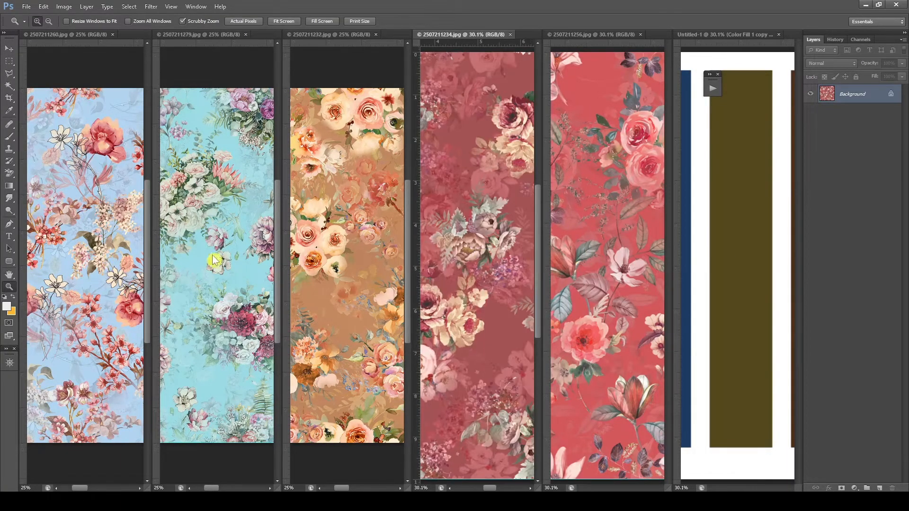
{"action": "right_click", "coordinate": [336, 263]}
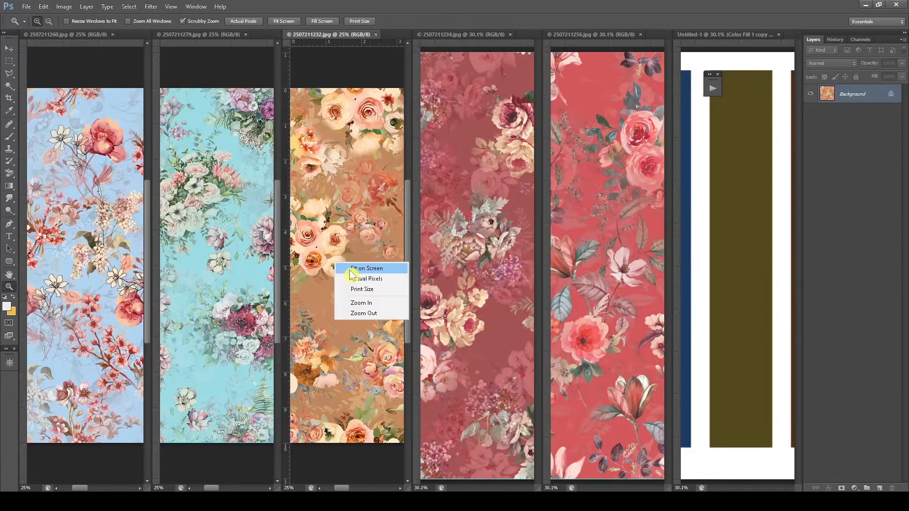
{"action": "left_click", "coordinate": [351, 272]}
{"action": "right_click", "coordinate": [258, 240]}
{"action": "left_click", "coordinate": [275, 245]}
{"action": "right_click", "coordinate": [100, 235]}
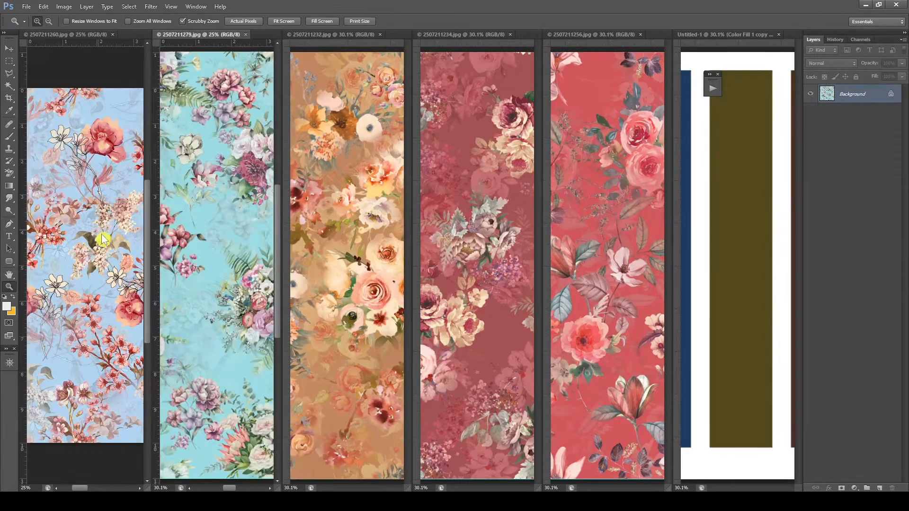
{"action": "left_click", "coordinate": [103, 240]}
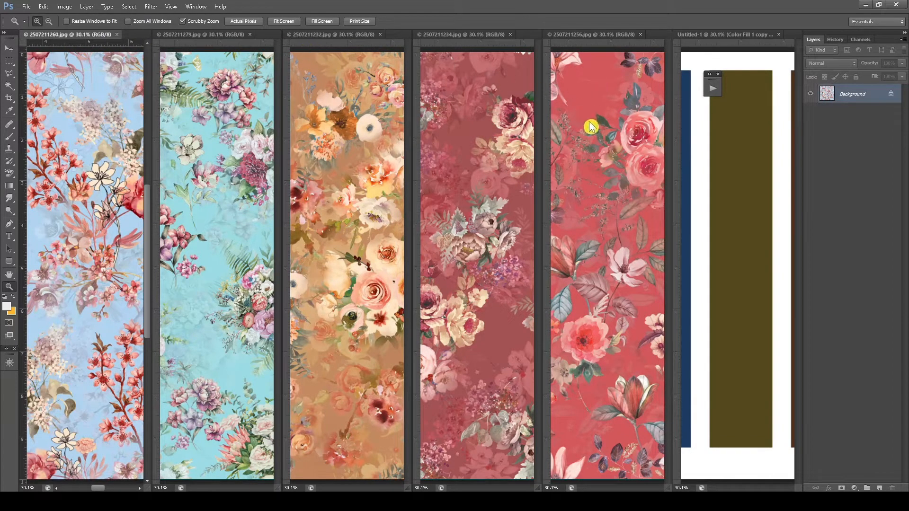
- Close the pattern images other than 2507211260.jpg and fit that remaining image in its window beside the striped document
{"action": "left_click", "coordinate": [203, 189]}
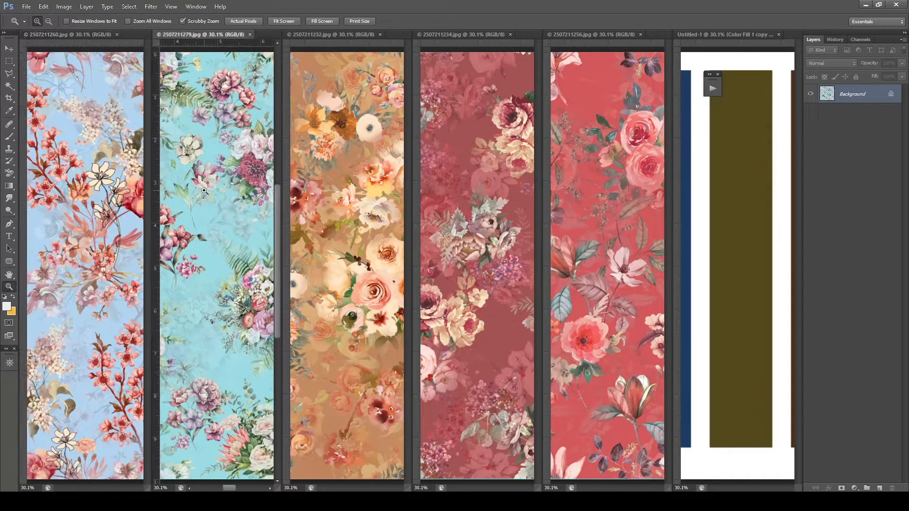
{"action": "key", "text": "ctrl+w"}
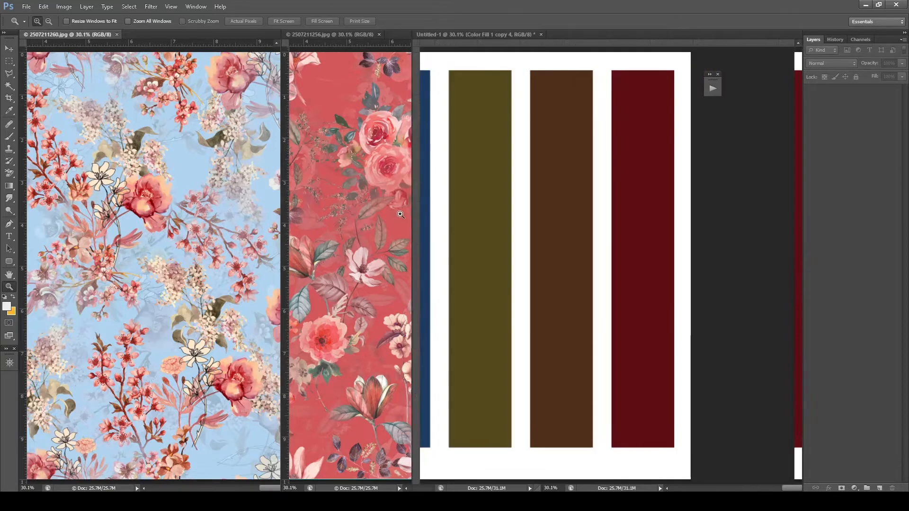
{"action": "key", "text": "v"}
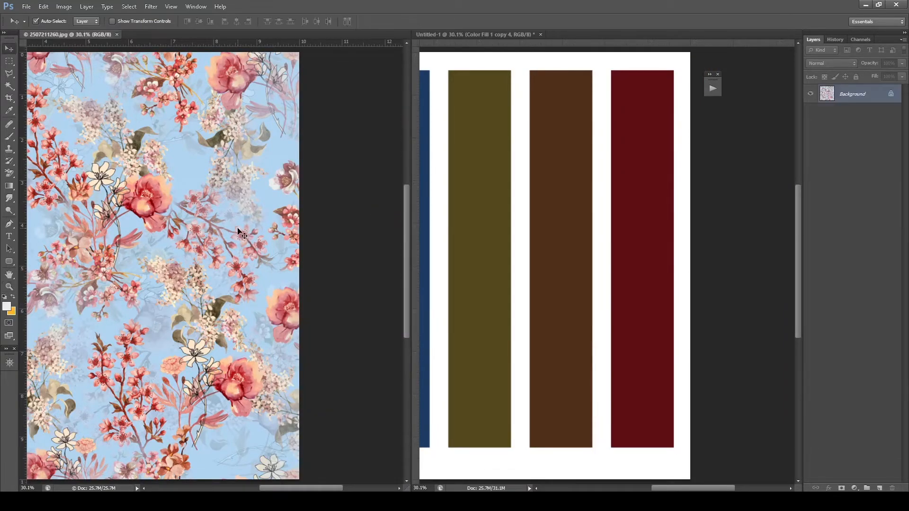
{"action": "key", "text": "z"}
{"action": "right_click", "coordinate": [261, 237]}
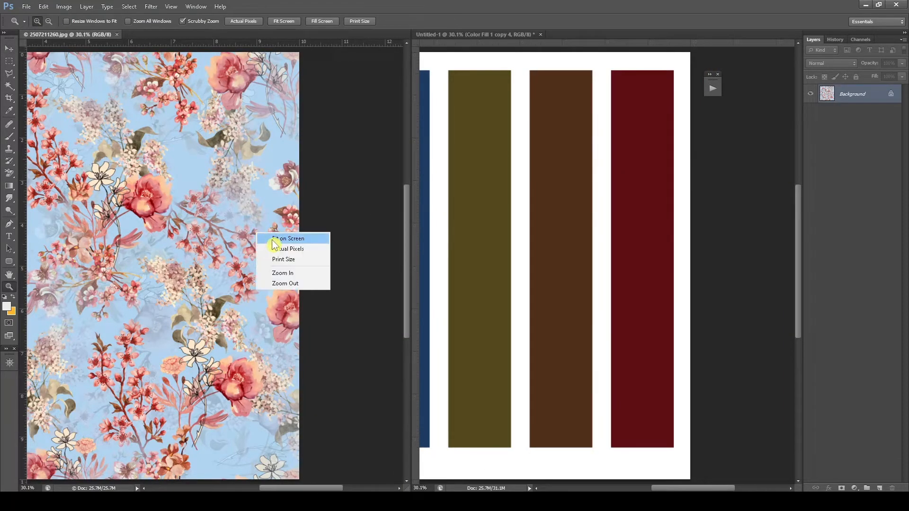
{"action": "left_click", "coordinate": [271, 240]}
{"action": "key", "text": "v"}
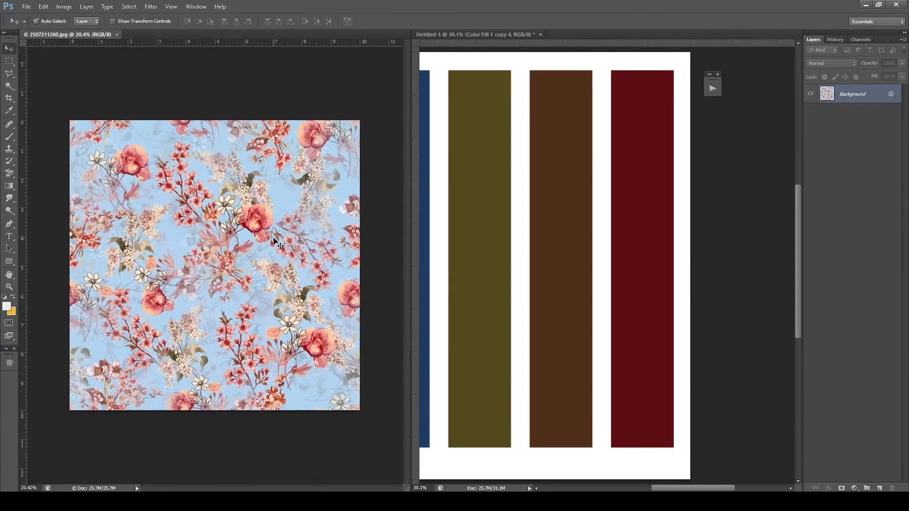
- Fit the five-stripe document so its whole canvas shows in its window
{"action": "left_click", "coordinate": [855, 488]}
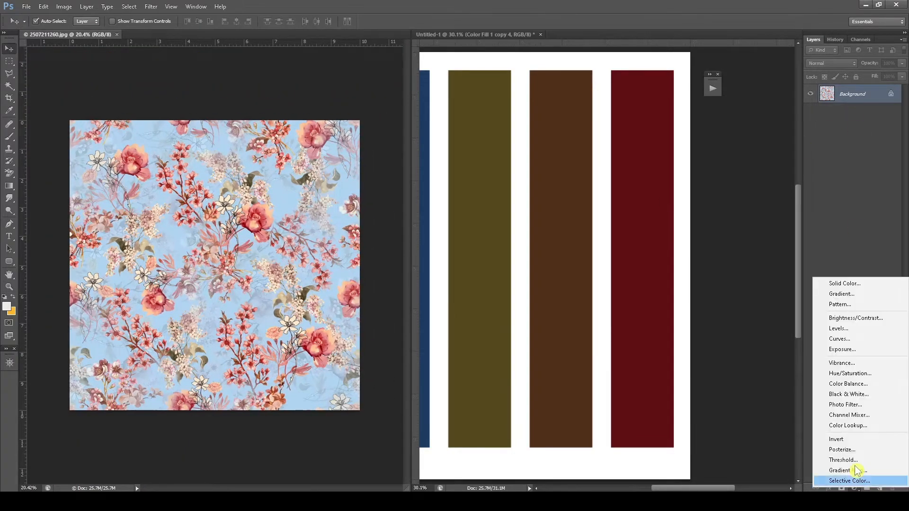
{"action": "left_click", "coordinate": [855, 252]}
{"action": "left_click", "coordinate": [519, 272]}
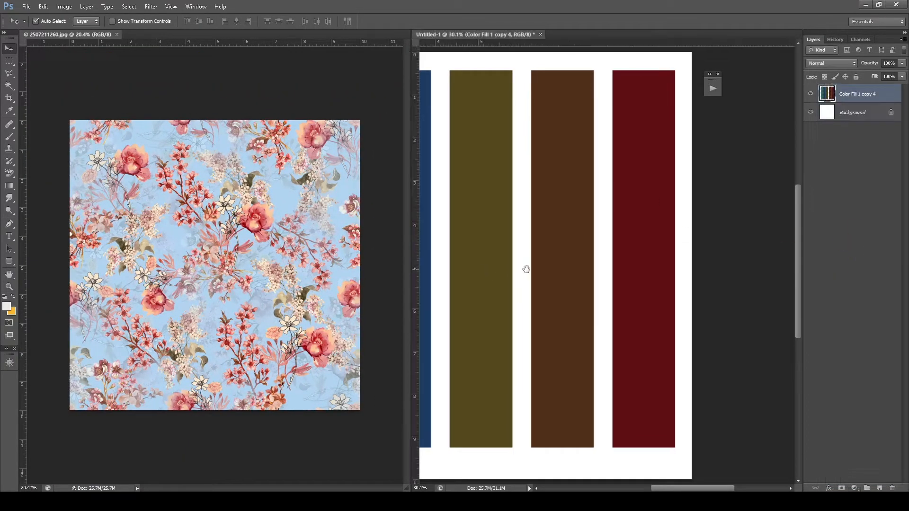
{"action": "key", "text": "z"}
{"action": "right_click", "coordinate": [521, 273]}
{"action": "left_click", "coordinate": [539, 278]}
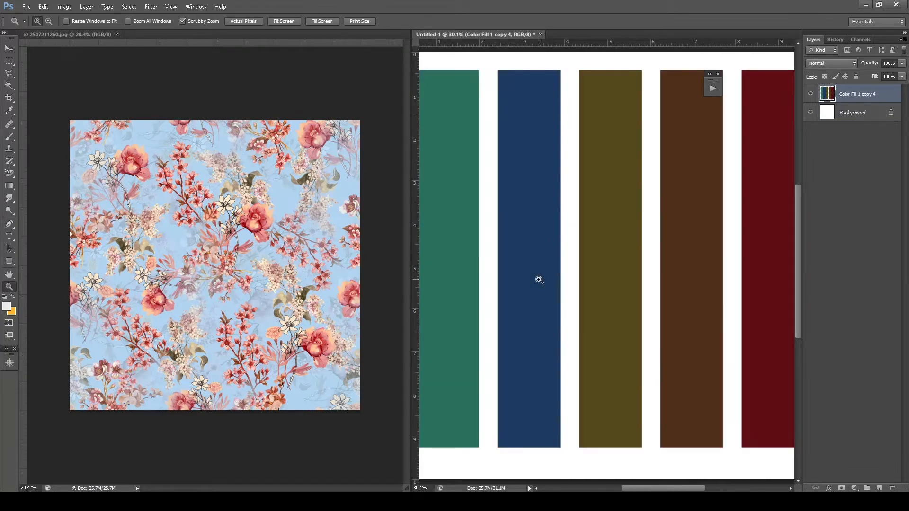
{"action": "key", "text": "ctrl+0"}
{"action": "key", "text": "v"}
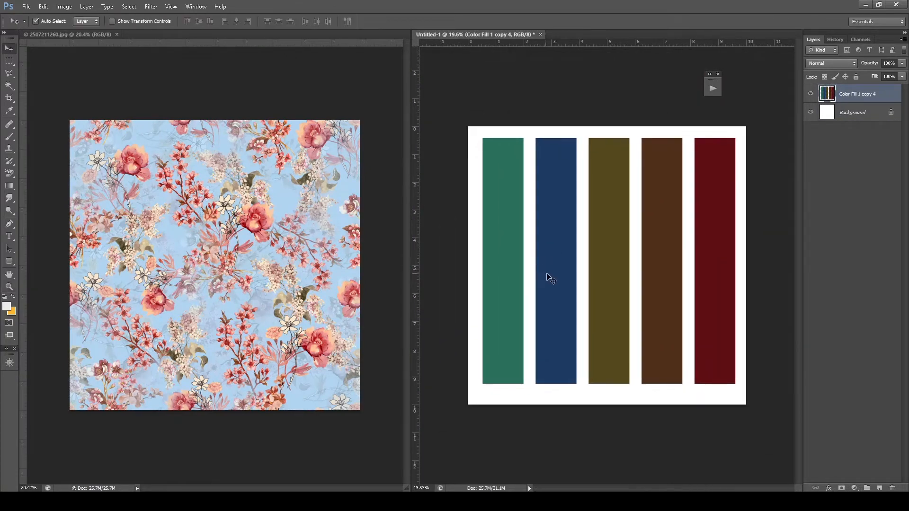
- Convert the blue floral image's locked Background into a regular layer with the default settings
{"action": "left_click", "coordinate": [280, 200]}
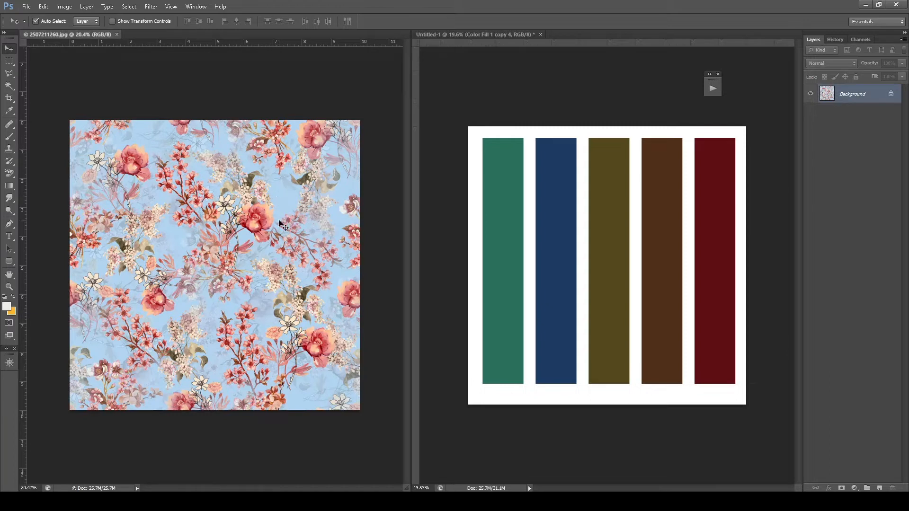
{"action": "double_click", "coordinate": [892, 96]}
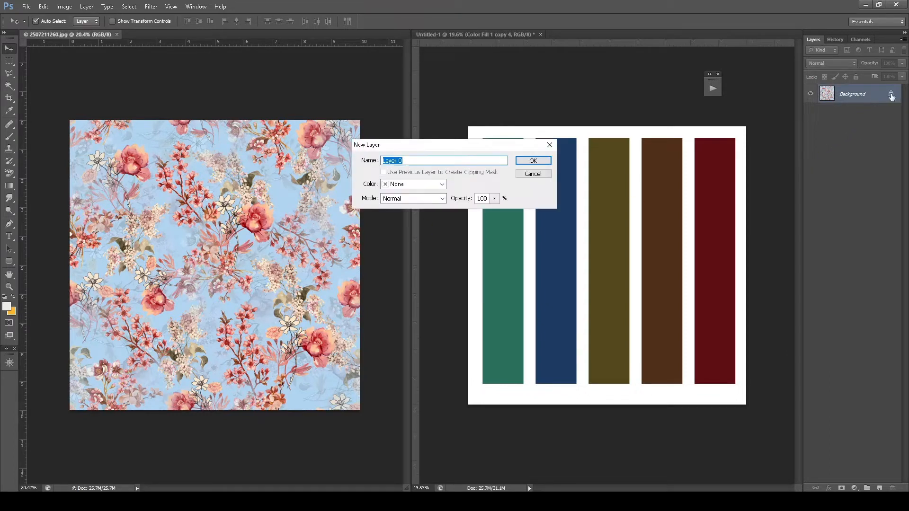
{"action": "left_click", "coordinate": [539, 162]}
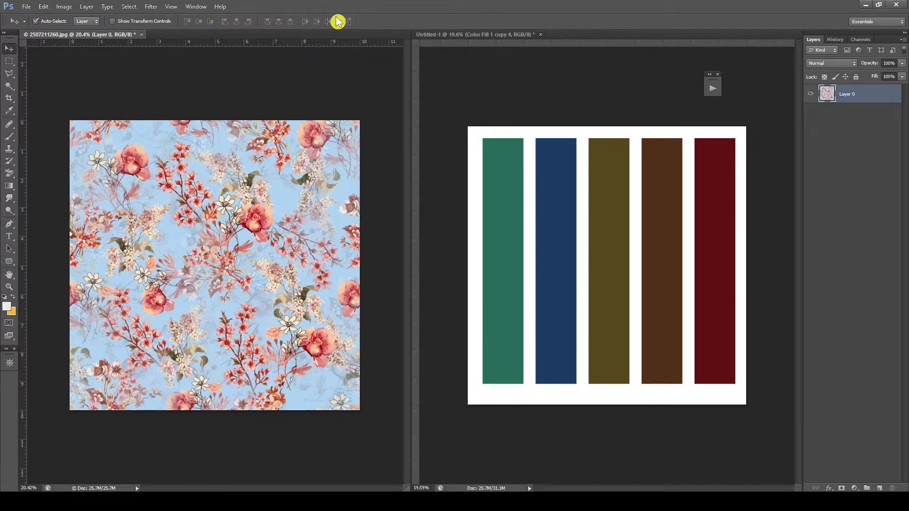
- Start recording a new action named Color Action 02 in the Action 01 set
{"action": "left_click", "coordinate": [716, 92]}
{"action": "left_click_drag", "start_coordinate": [740, 81], "coordinate": [691, 38]}
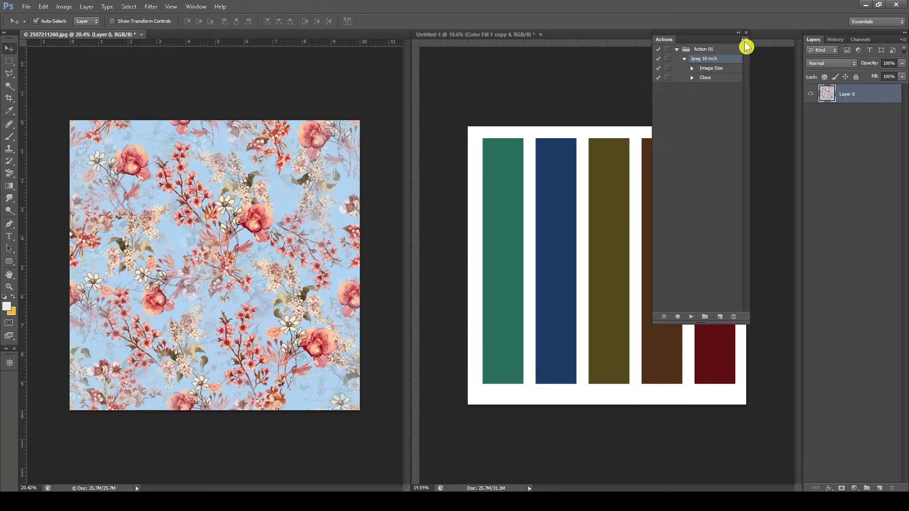
{"action": "left_click", "coordinate": [745, 40]}
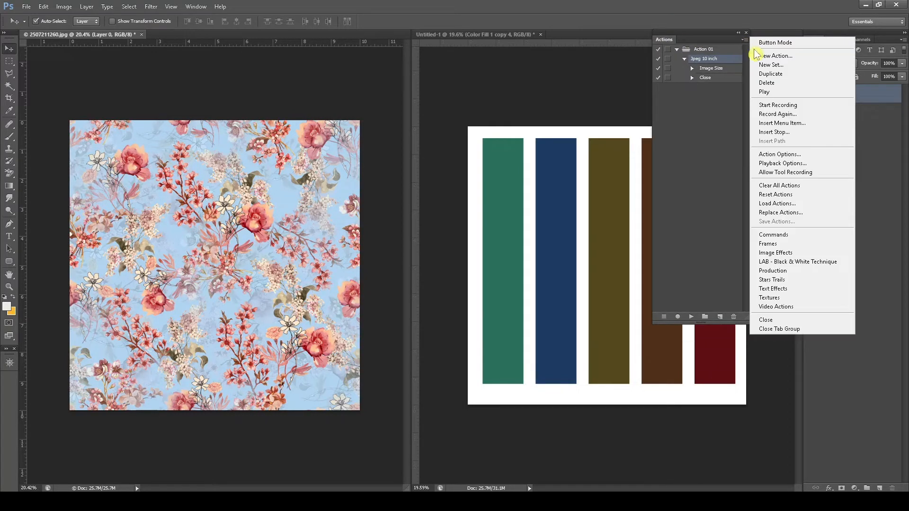
{"action": "left_click", "coordinate": [792, 59]}
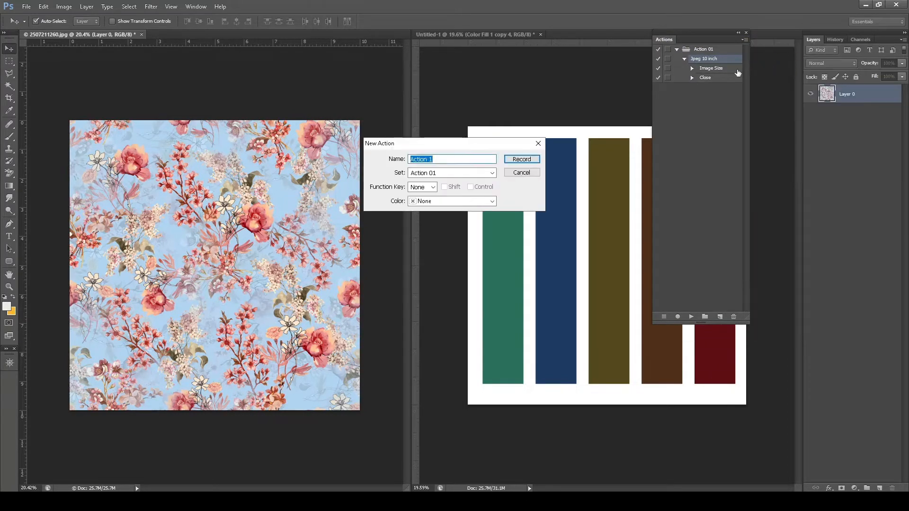
{"action": "double_click", "coordinate": [441, 174]}
{"action": "double_click", "coordinate": [438, 158]}
{"action": "type", "text": "02"}
{"action": "left_click", "coordinate": [520, 160]}
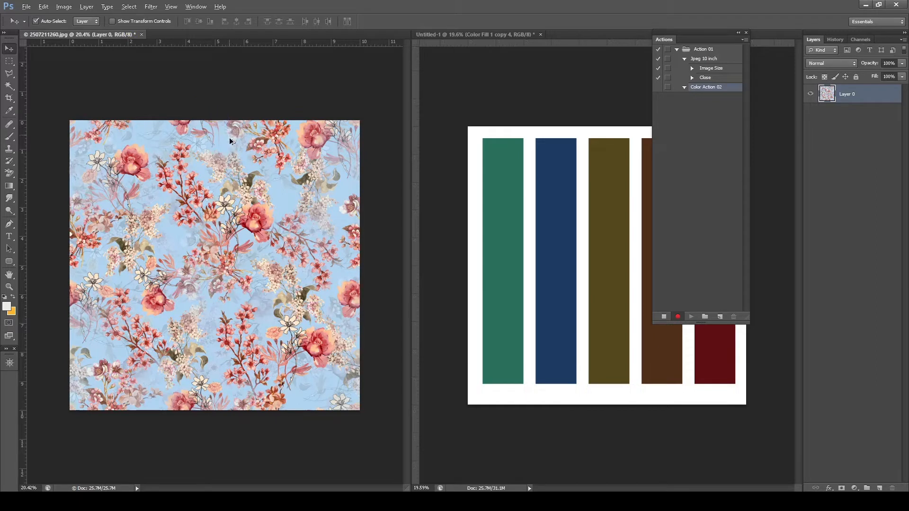
{"action": "key", "text": "alt+i"}
{"action": "key", "text": "d"}
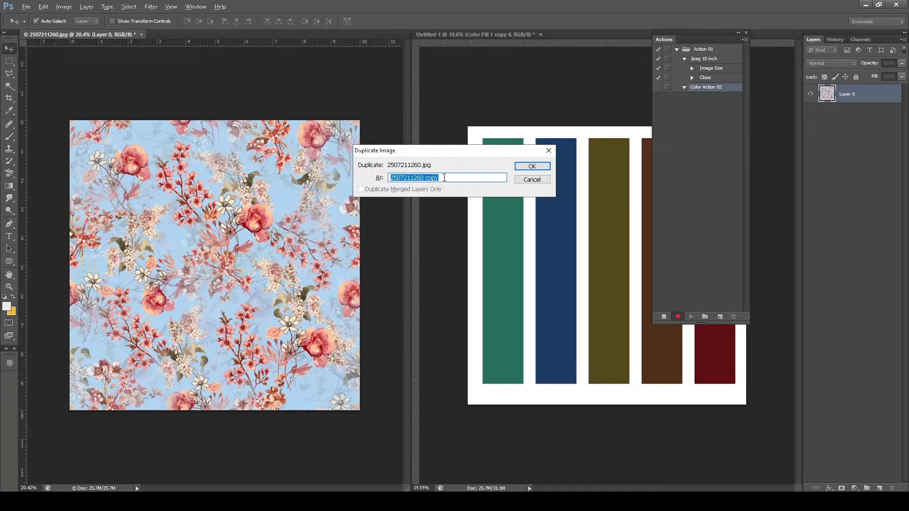
{"action": "left_click", "coordinate": [529, 182]}
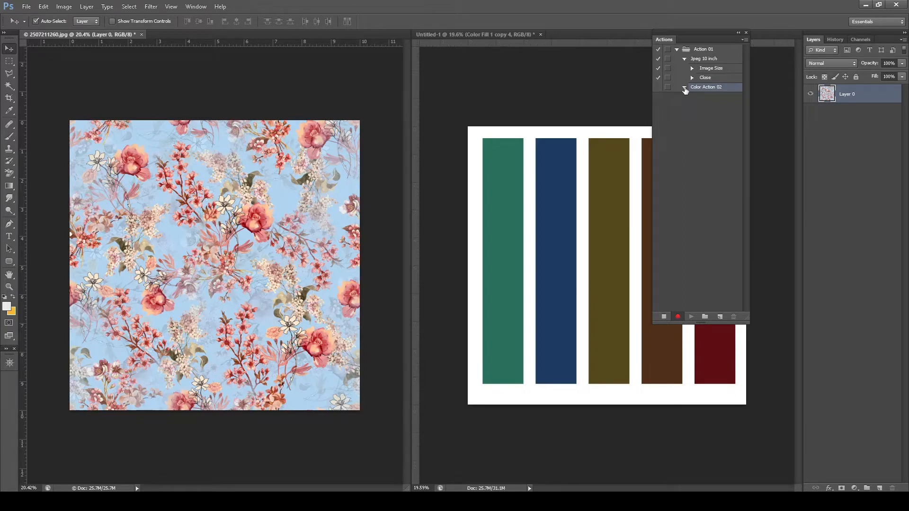
- Stop recording Color Action 02 and close the blue floral image without saving its changes
{"action": "left_click", "coordinate": [745, 40]}
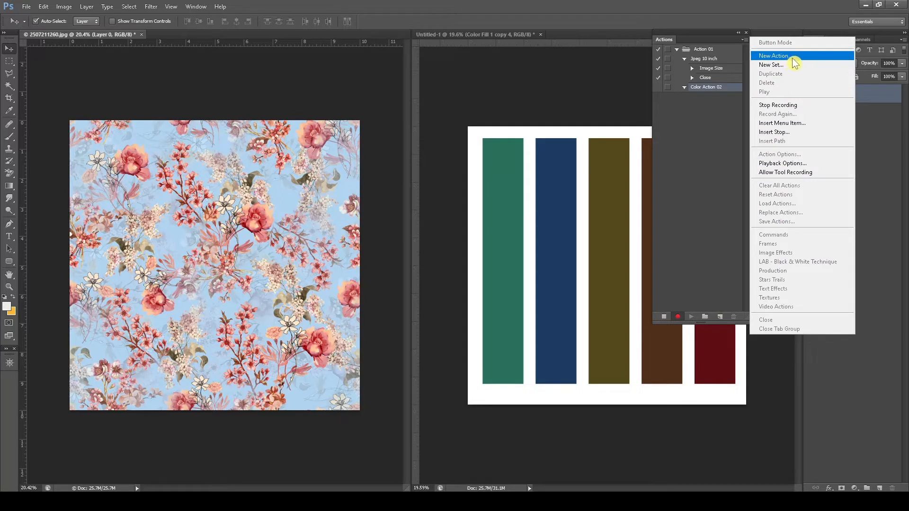
{"action": "left_click", "coordinate": [784, 105]}
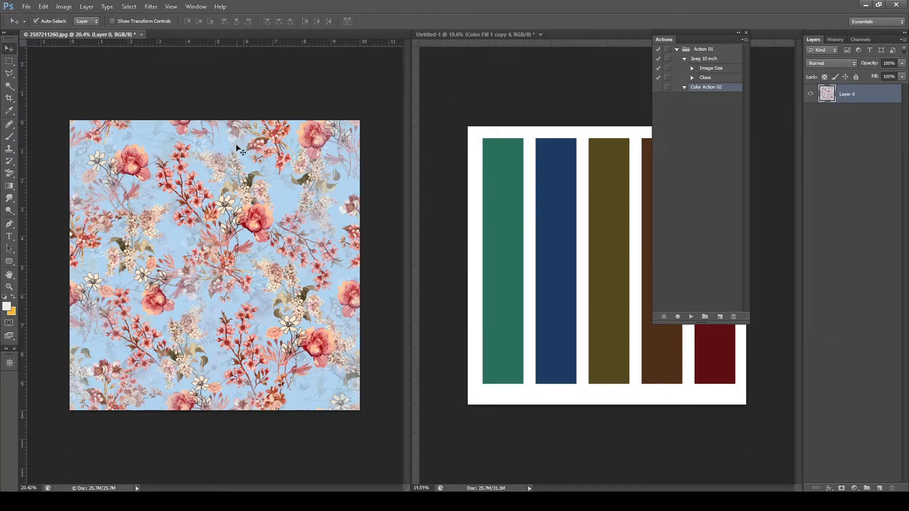
{"action": "left_click", "coordinate": [142, 35]}
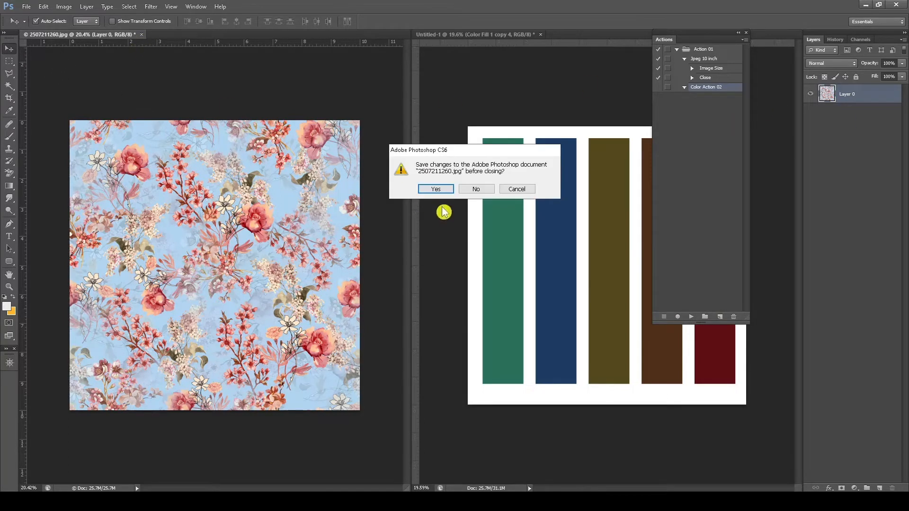
{"action": "left_click", "coordinate": [488, 193]}
{"action": "left_click", "coordinate": [863, 5]}
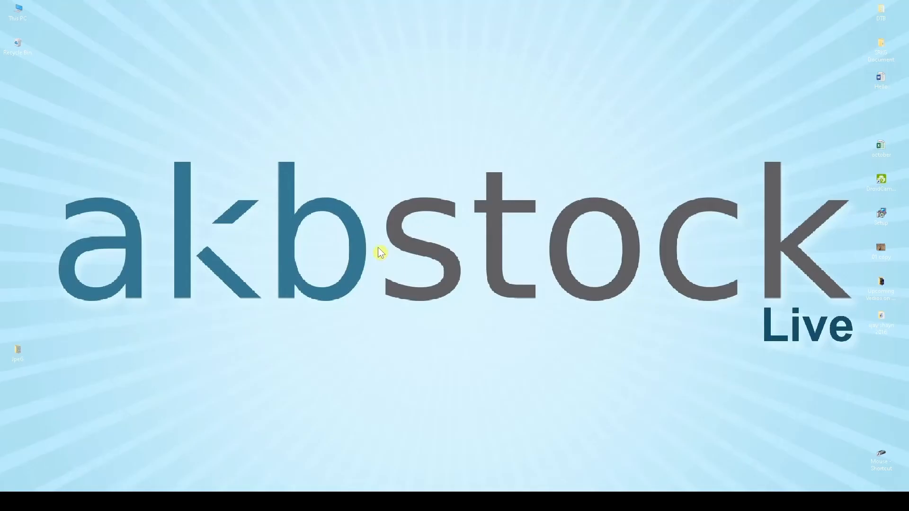
{"action": "right_click", "coordinate": [378, 252]}
{"action": "left_click", "coordinate": [404, 279]}
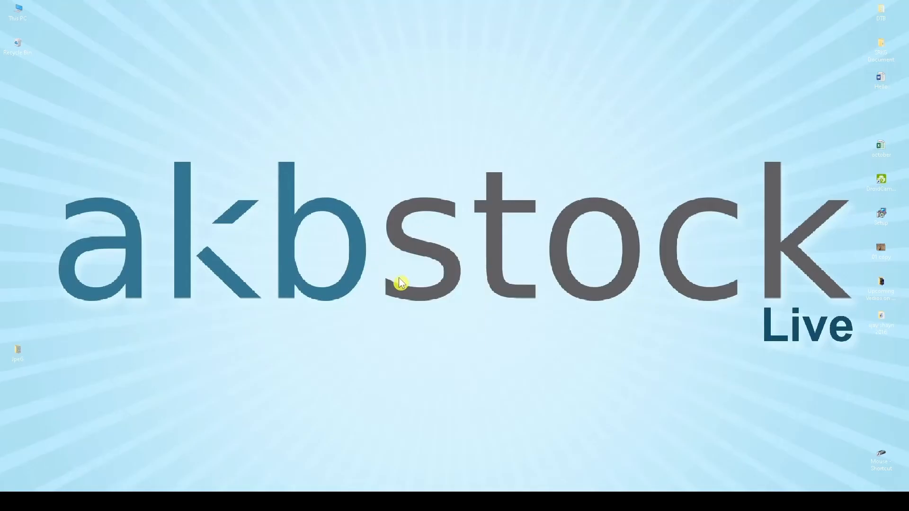
{"action": "double_click", "coordinate": [18, 358]}
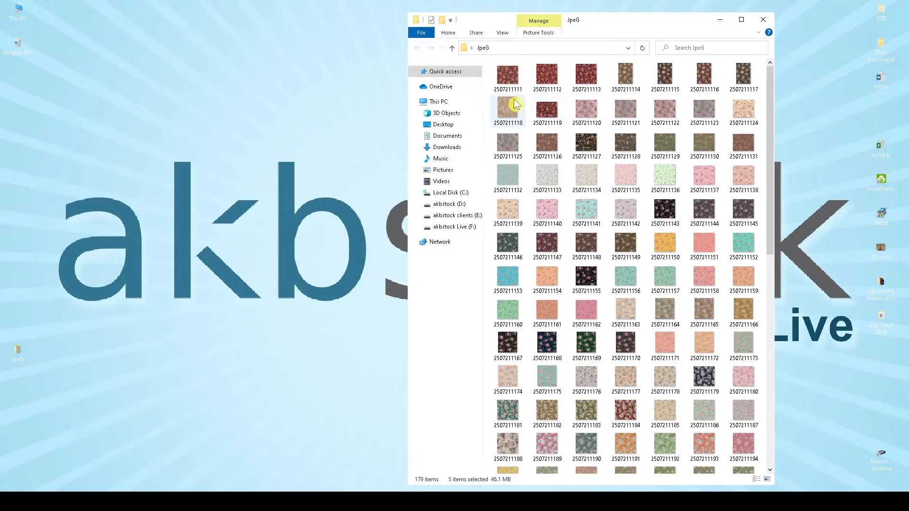
{"action": "left_click", "coordinate": [516, 87]}
{"action": "left_click", "coordinate": [242, 318]}
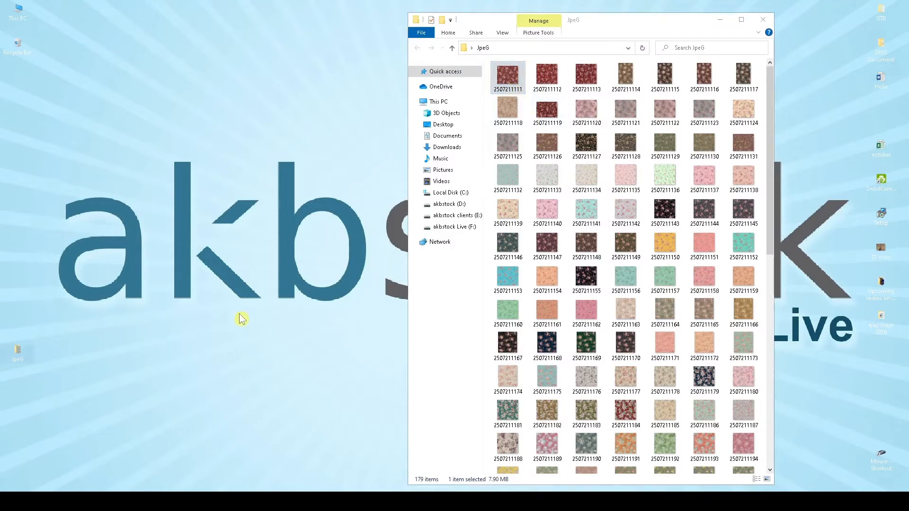
- Rename the copied image on the desktop as 01 and open it in Photoshop
{"action": "left_click", "coordinate": [17, 80]}
{"action": "key", "text": "F2"}
{"action": "type", "text": "01"}
{"action": "key", "text": "Return"}
{"action": "right_click", "coordinate": [138, 230]}
{"action": "left_click", "coordinate": [159, 258]}
{"action": "right_click", "coordinate": [120, 233]}
{"action": "left_click", "coordinate": [125, 259]}
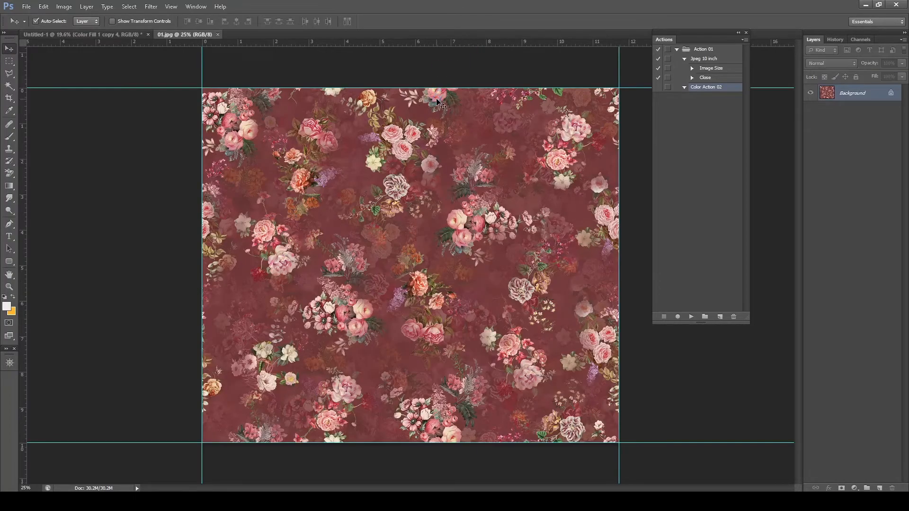
- Tile the striped document and 01.jpg side by side and fit the striped document to its window
{"action": "key", "text": "F4"}
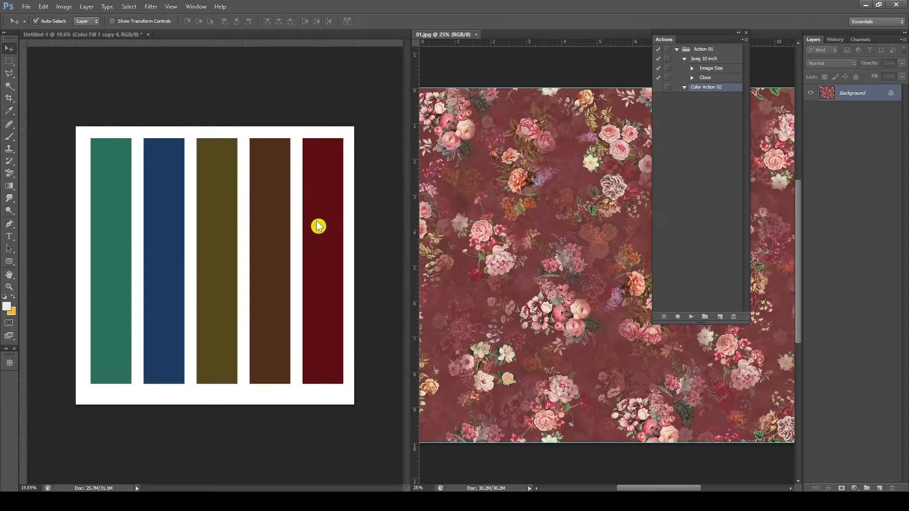
{"action": "key", "text": "z"}
{"action": "right_click", "coordinate": [307, 223]}
{"action": "left_click", "coordinate": [331, 237]}
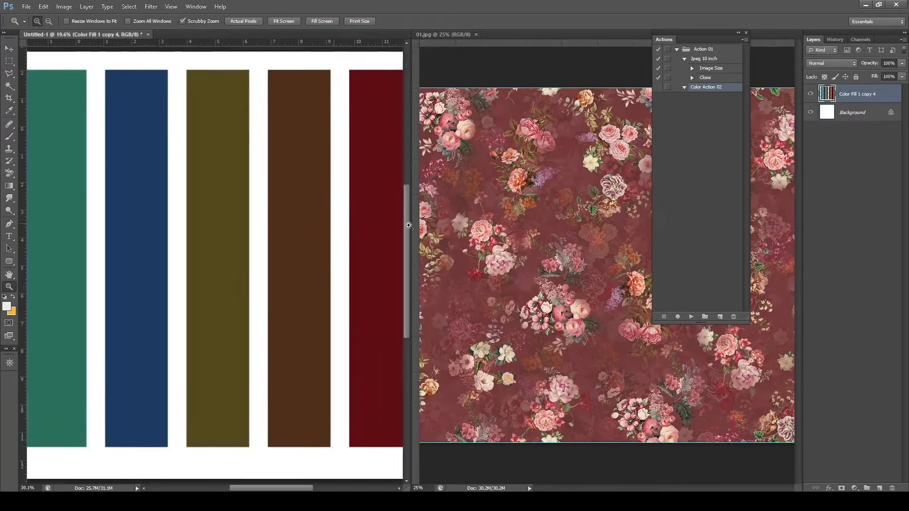
- Match the zoom across both documents and duplicate the floral image 01.jpg as A while recording Color Action 02
{"action": "right_click", "coordinate": [522, 231]}
{"action": "left_click", "coordinate": [531, 237]}
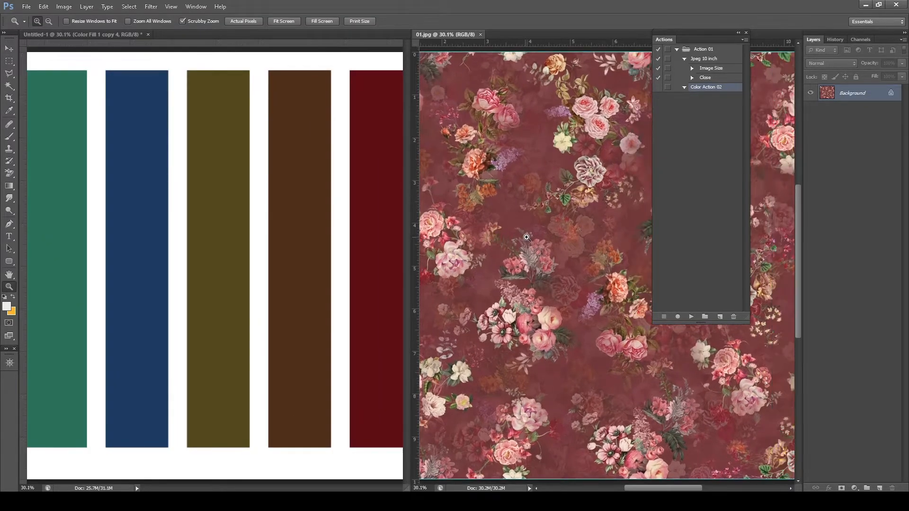
{"action": "key", "text": "v"}
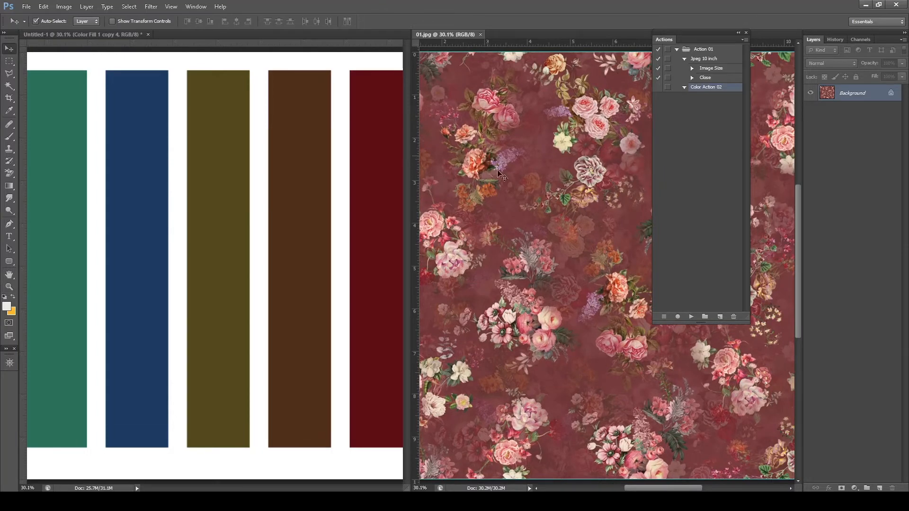
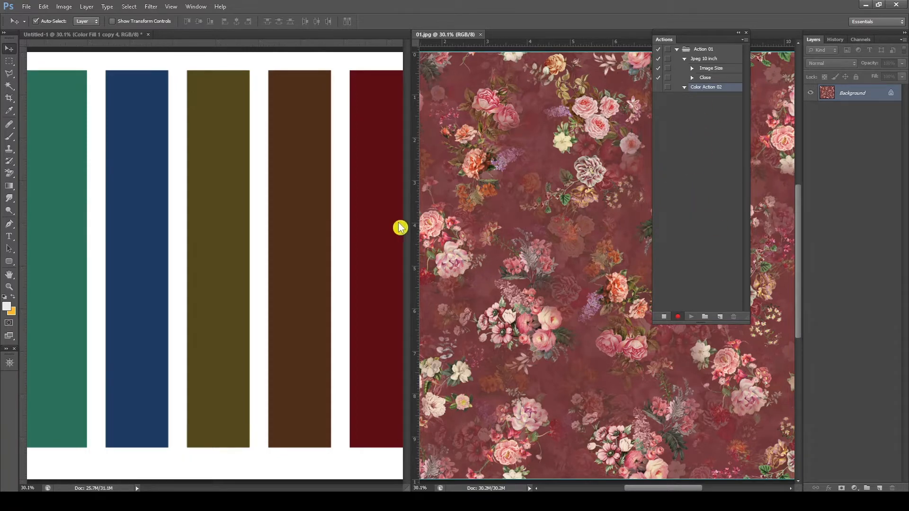
{"action": "left_click", "coordinate": [44, 7]}
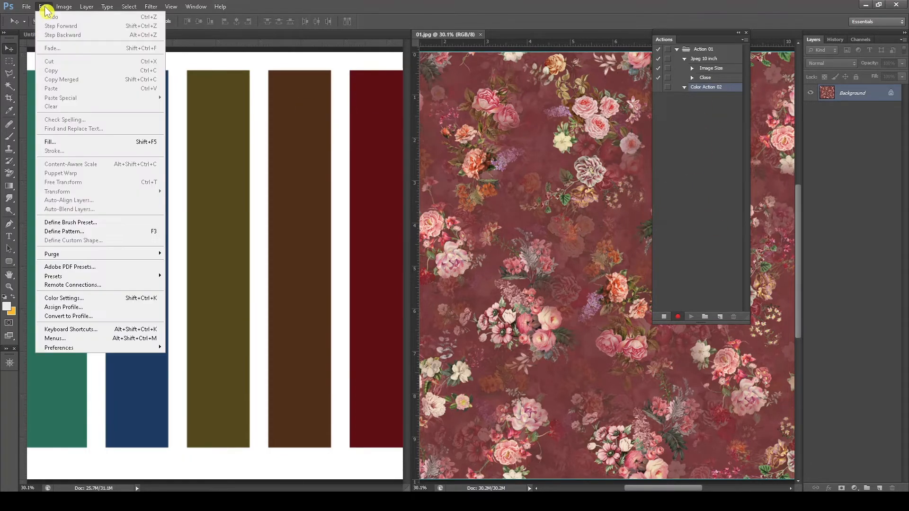
{"action": "mouse_move", "coordinate": [64, 9]}
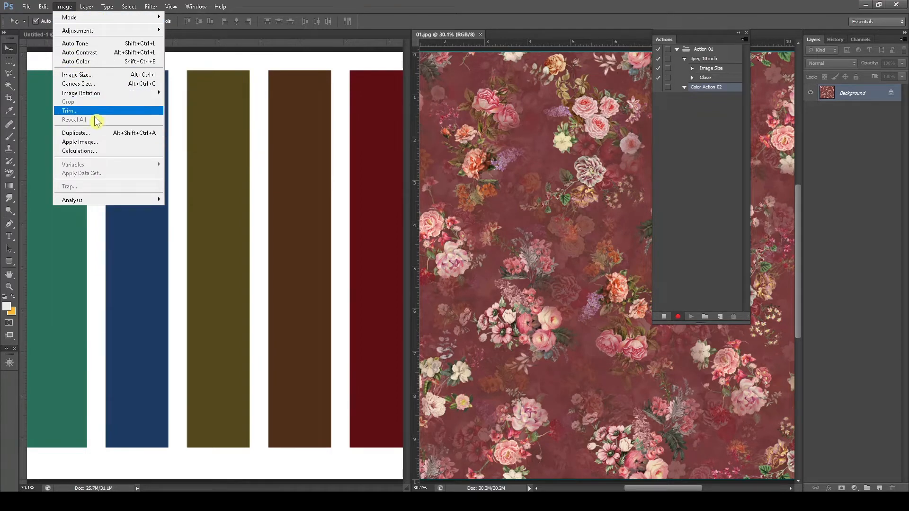
{"action": "left_click", "coordinate": [90, 134]}
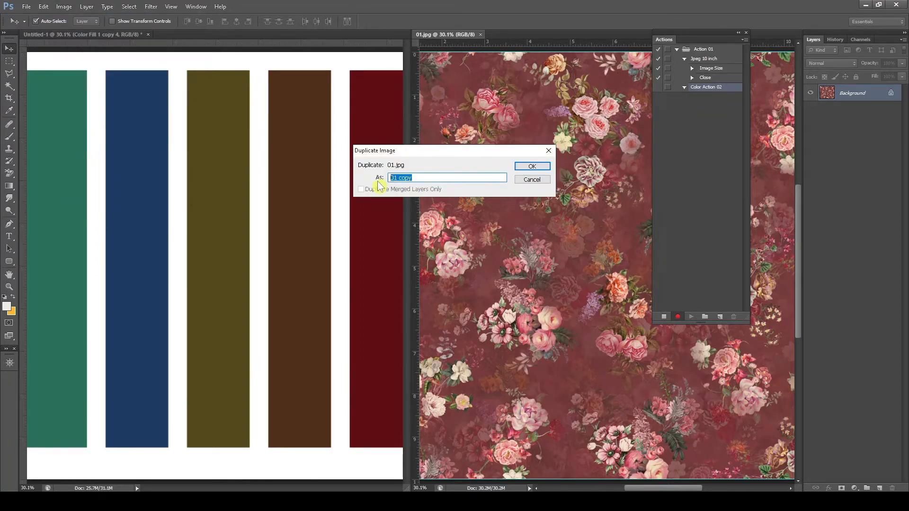
{"action": "left_click", "coordinate": [539, 167]}
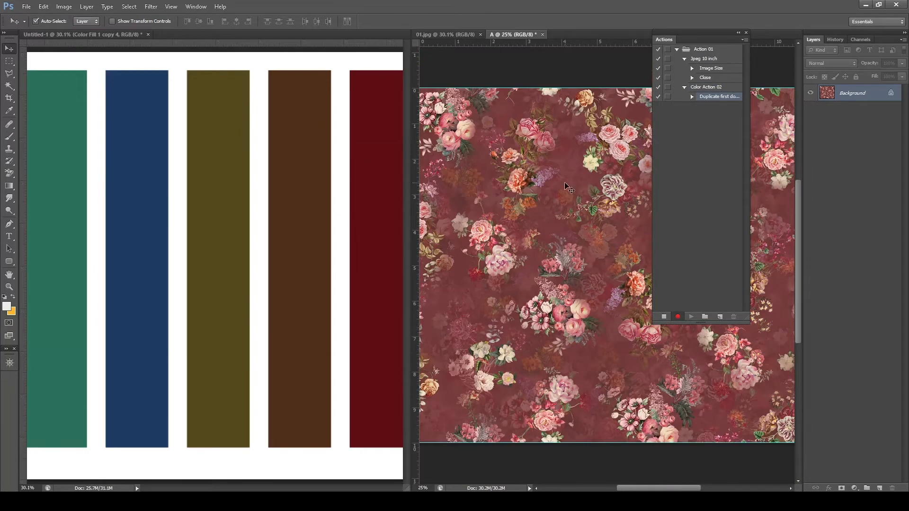
- Add a Gradient Map adjustment layer to A and set its dark stop to the navy sampled from the blue stripe
{"action": "left_click", "coordinate": [855, 487]}
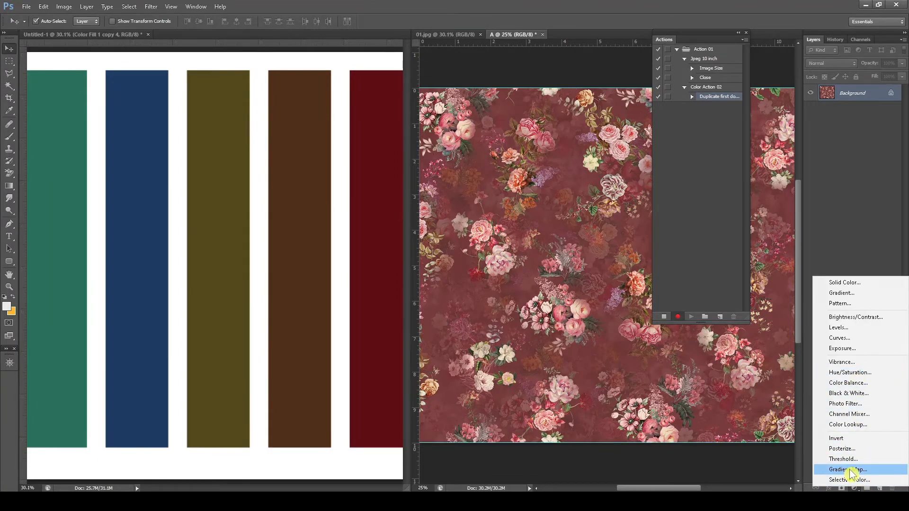
{"action": "left_click", "coordinate": [851, 471]}
{"action": "left_click", "coordinate": [350, 152]}
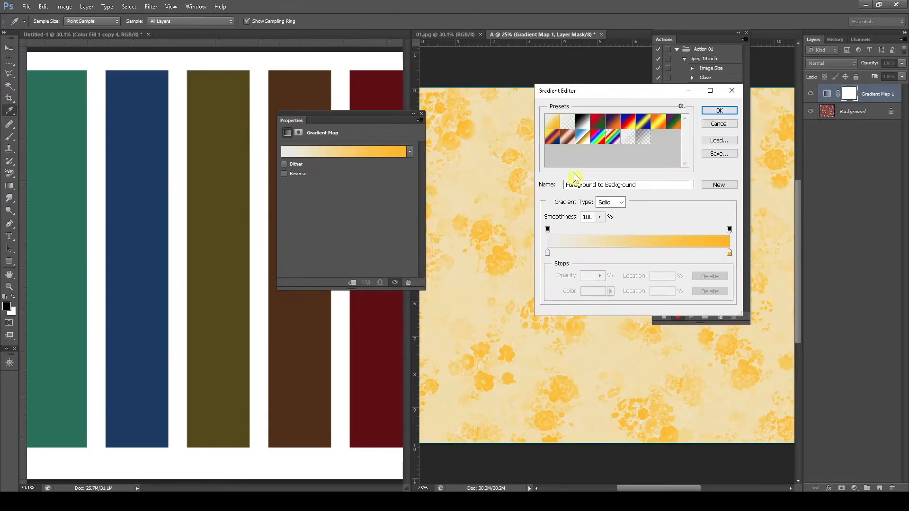
{"action": "left_click", "coordinate": [548, 253]}
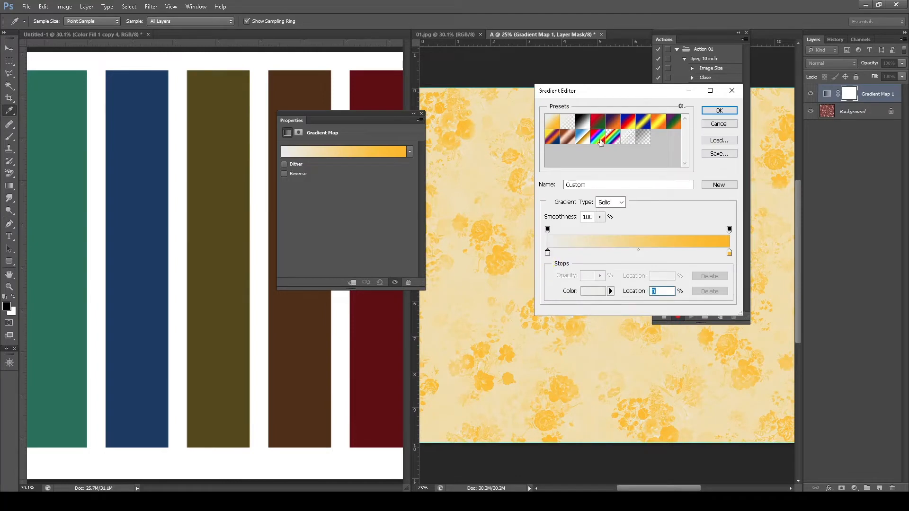
{"action": "left_click", "coordinate": [121, 229]}
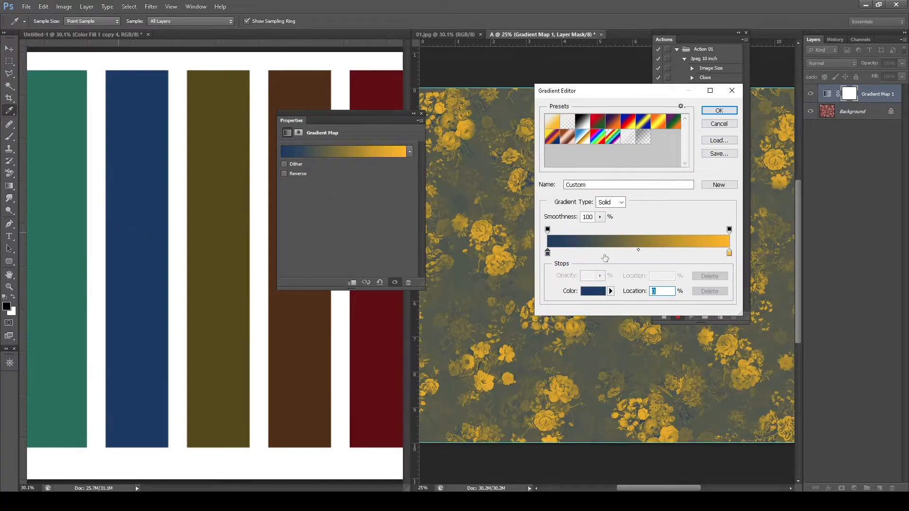
- Set the gradient's light stop at 100% to bright cyan, 43f8ff
{"action": "left_click", "coordinate": [730, 252]}
{"action": "left_click", "coordinate": [591, 293]}
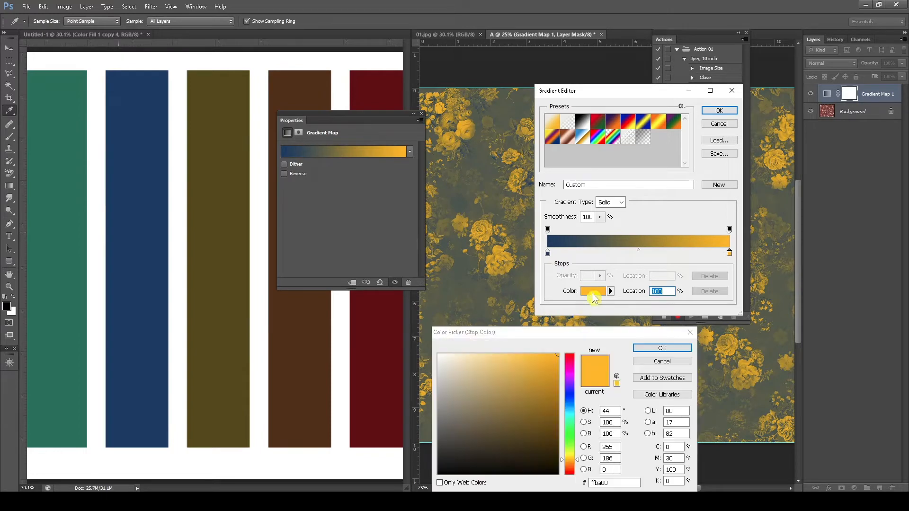
{"action": "left_click", "coordinate": [570, 414]}
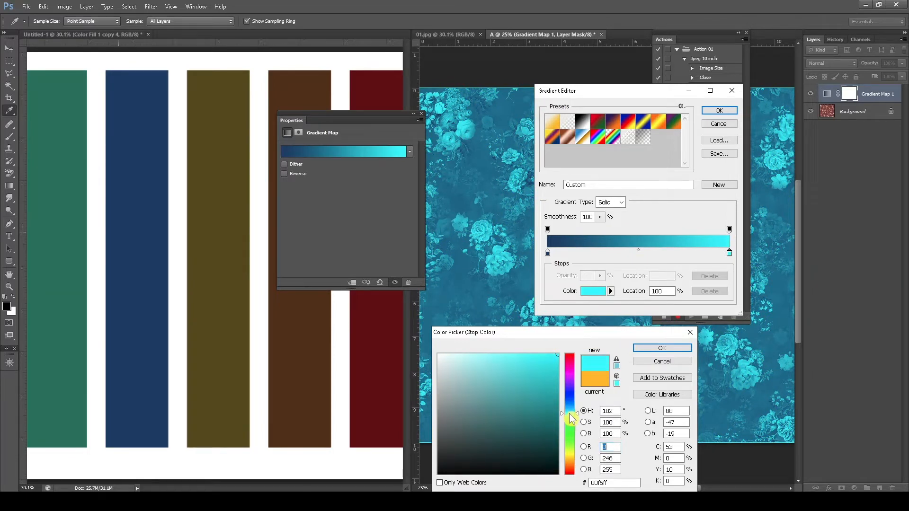
{"action": "left_click_drag", "start_coordinate": [524, 374], "coordinate": [524, 353]}
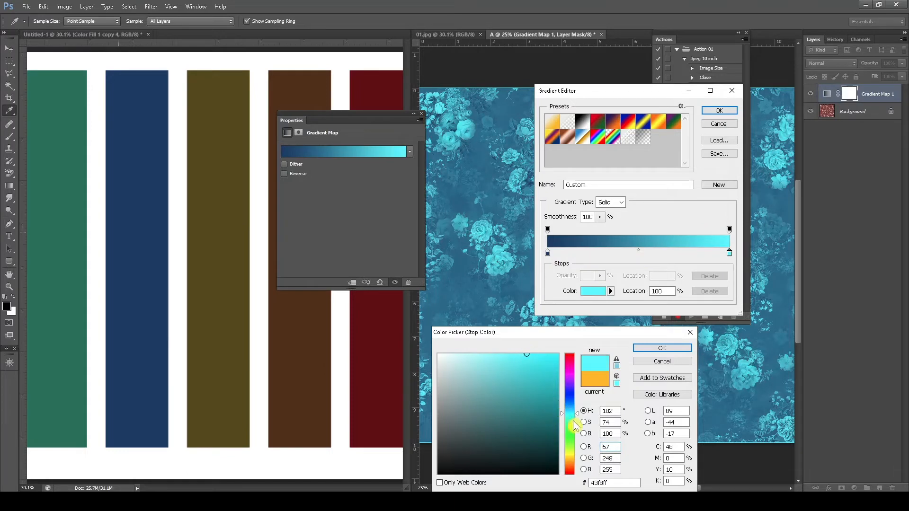
{"action": "left_click", "coordinate": [662, 348]}
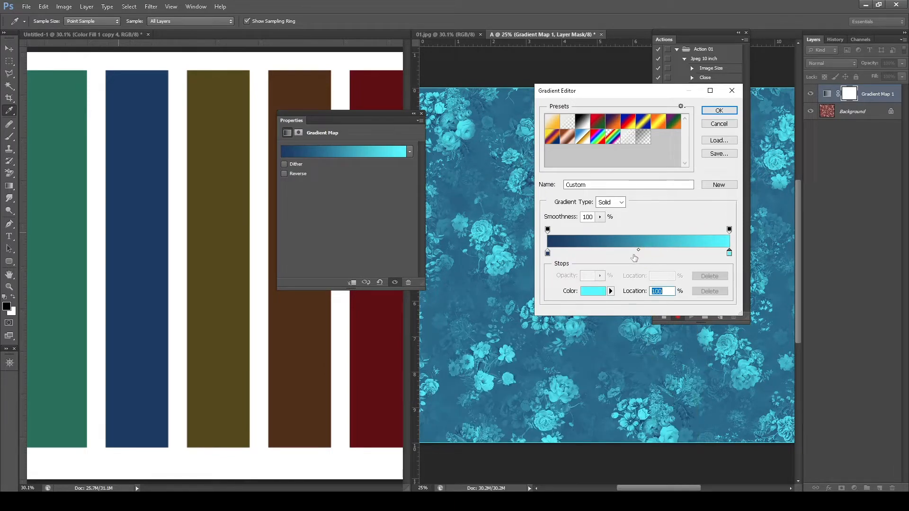
{"action": "left_click", "coordinate": [598, 292]}
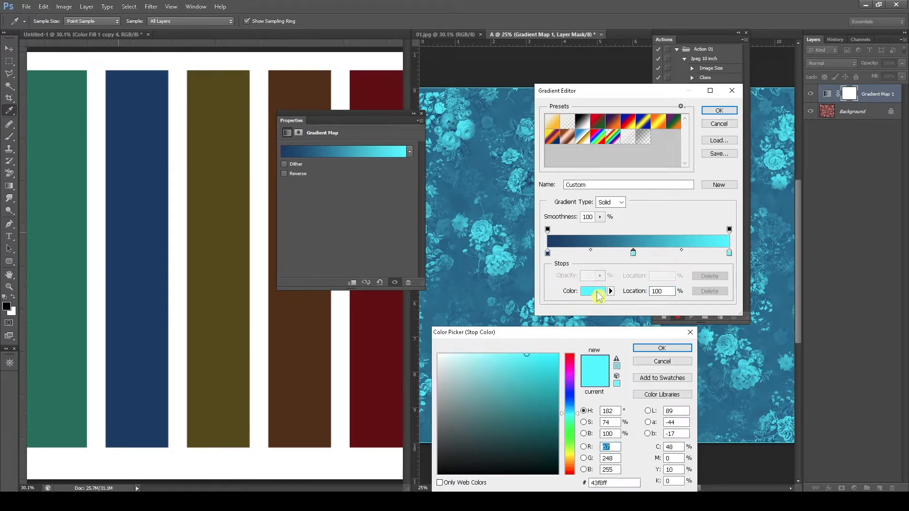
{"action": "left_click_drag", "start_coordinate": [570, 417], "coordinate": [568, 401]}
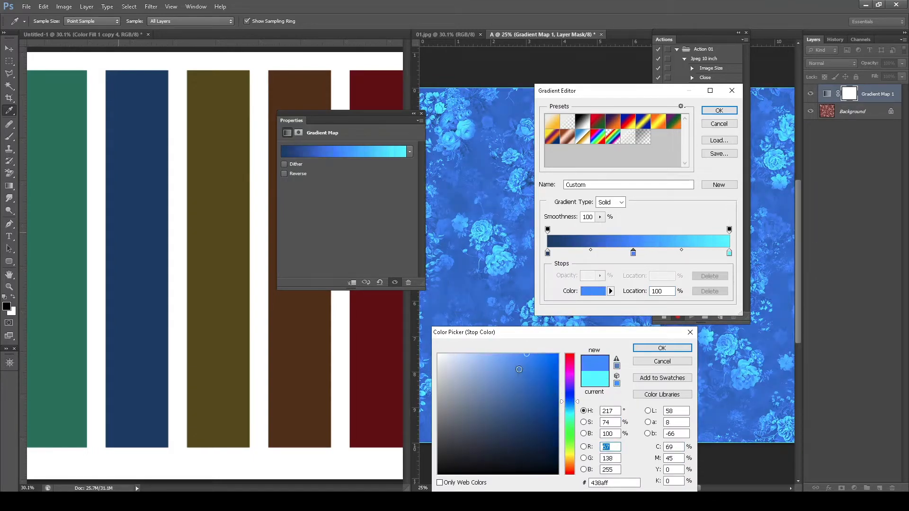
{"action": "mouse_move", "coordinate": [520, 369]}
{"action": "left_mouse_down"}
{"action": "mouse_move", "coordinate": [516, 389]}
{"action": "mouse_move", "coordinate": [502, 396]}
{"action": "mouse_move", "coordinate": [511, 358]}
{"action": "left_mouse_up"}
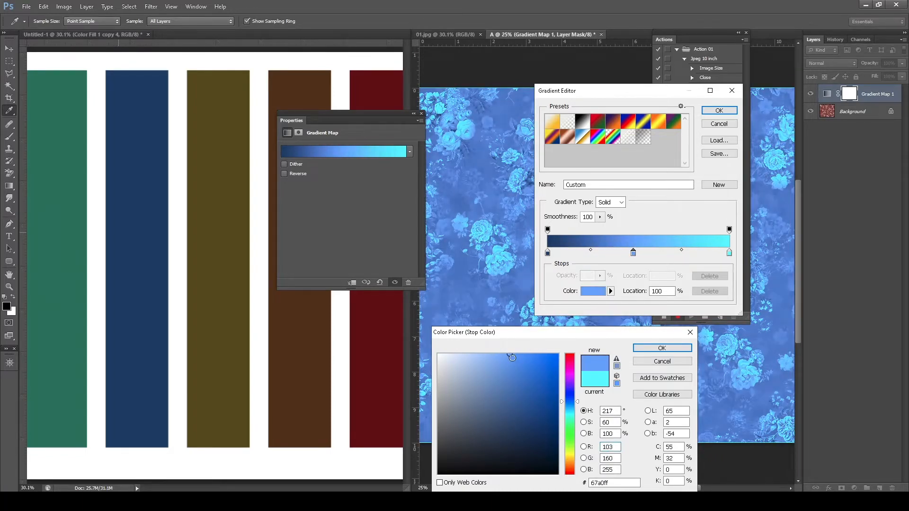
{"action": "left_click", "coordinate": [528, 386]}
{"action": "left_click", "coordinate": [662, 361]}
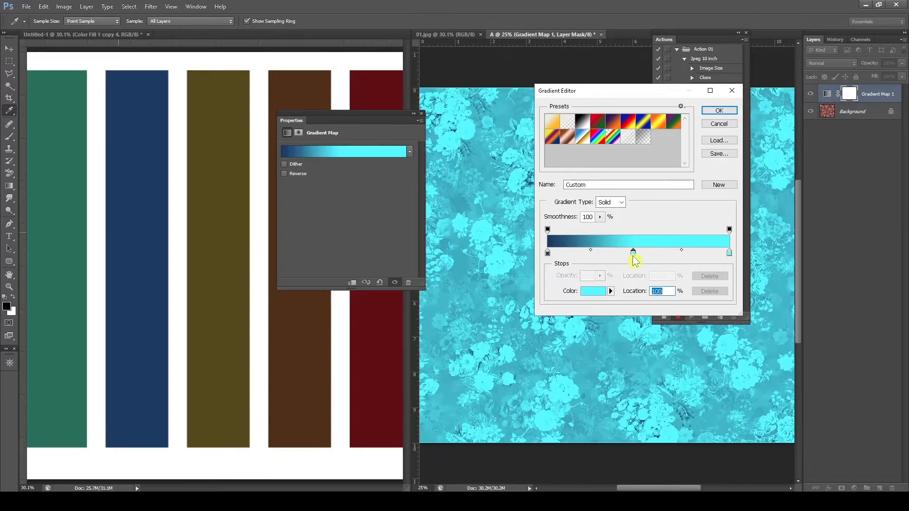
{"action": "double_click", "coordinate": [634, 252]}
{"action": "left_click", "coordinate": [663, 362]}
{"action": "left_click_drag", "start_coordinate": [634, 256], "coordinate": [635, 266]}
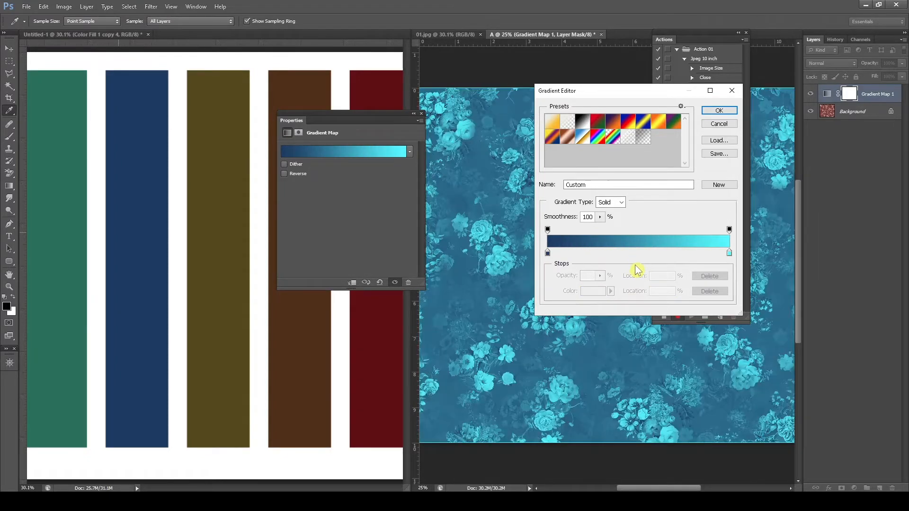
- Accept the navy-to-cyan gradient and duplicate document A as B
{"action": "left_click", "coordinate": [719, 112]}
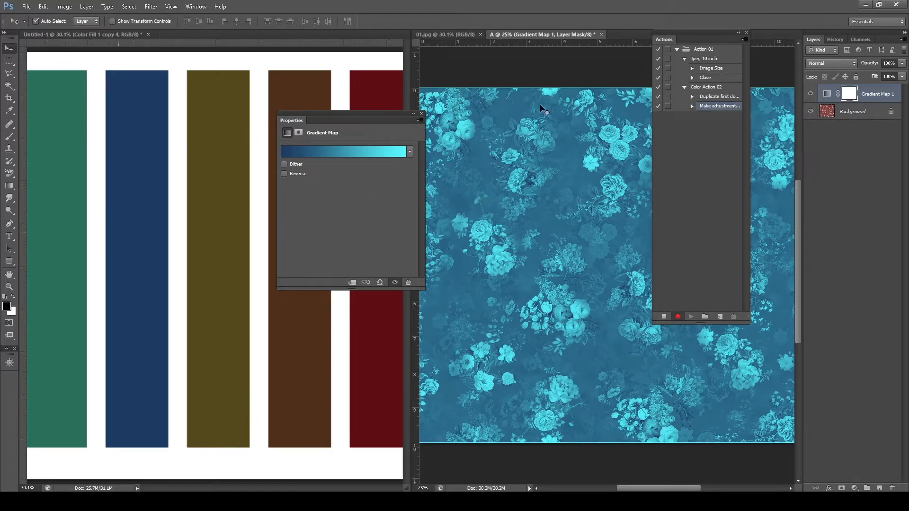
{"action": "key", "text": "alt+i"}
{"action": "key", "text": "d"}
{"action": "left_click_drag", "start_coordinate": [417, 176], "coordinate": [384, 181]}
{"action": "type", "text": "B"}
{"action": "key", "text": "Return"}
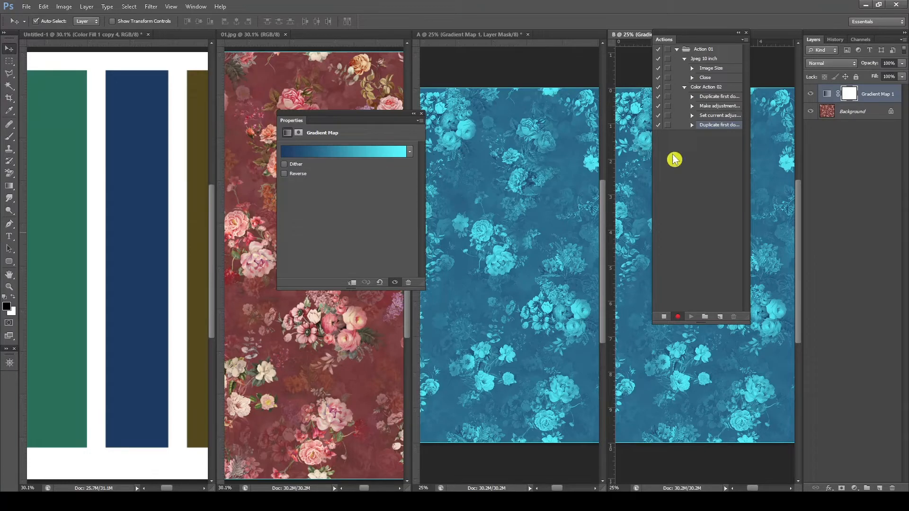
- Edit the Gradient Map in B and set its dark stop to the green sampled from the green stripe, 1b7059
{"action": "left_click", "coordinate": [828, 96]}
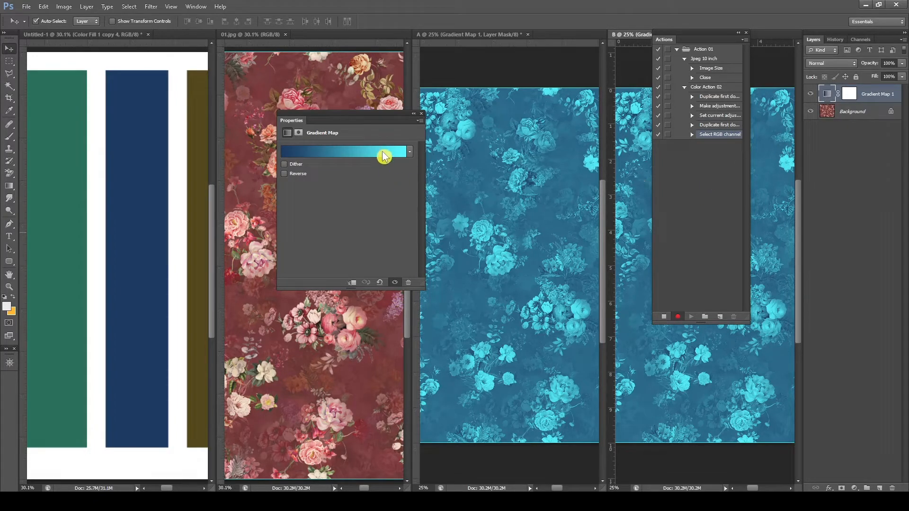
{"action": "left_click_drag", "start_coordinate": [373, 116], "coordinate": [552, 116]}
{"action": "left_click", "coordinate": [520, 152]}
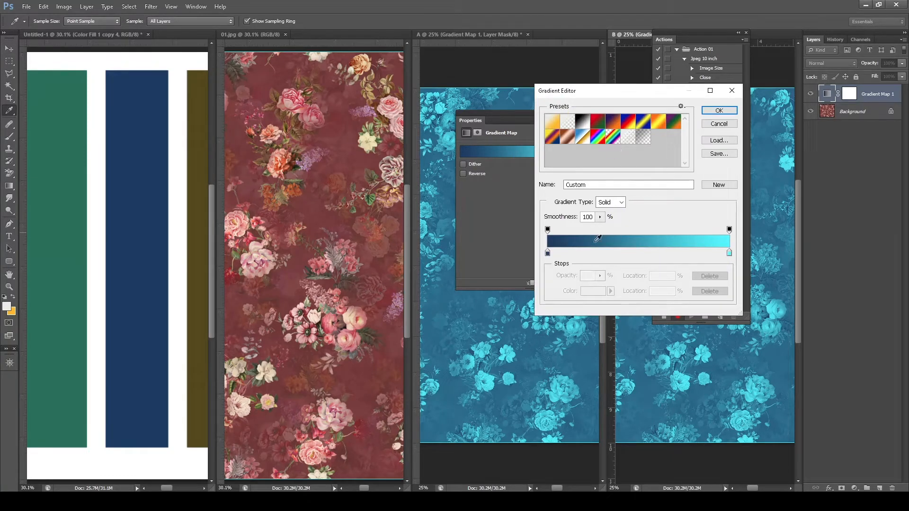
{"action": "left_click", "coordinate": [549, 254]}
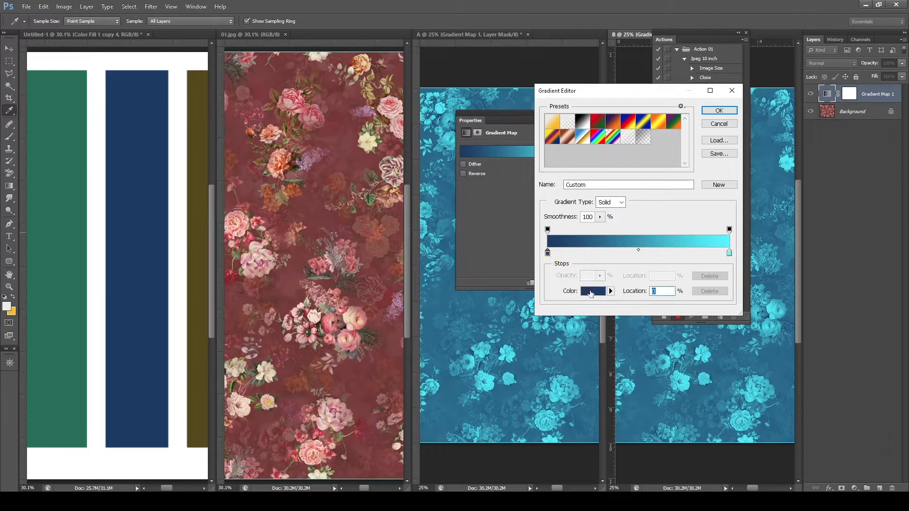
{"action": "left_click", "coordinate": [591, 294]}
{"action": "left_click", "coordinate": [58, 209]}
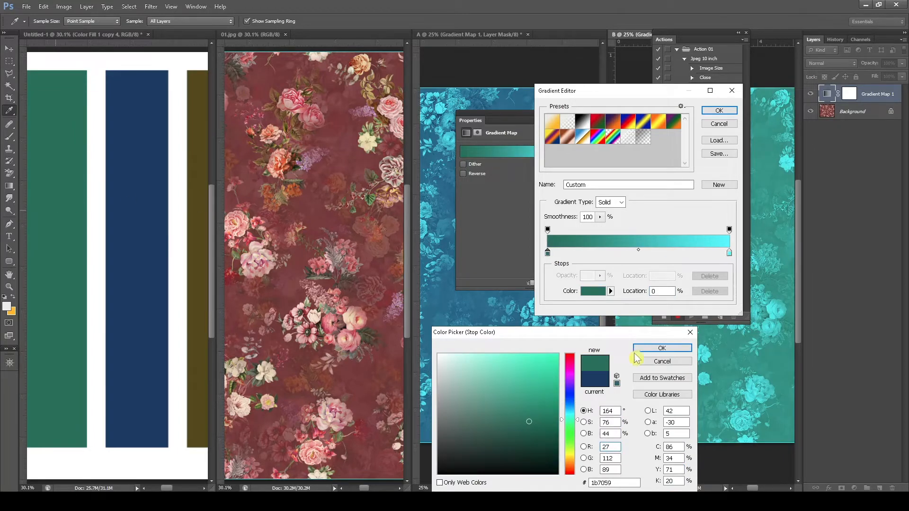
{"action": "left_click", "coordinate": [662, 349]}
- Set the light stop of B's gradient to white, accept the gradient and close its properties
{"action": "left_click", "coordinate": [729, 253]}
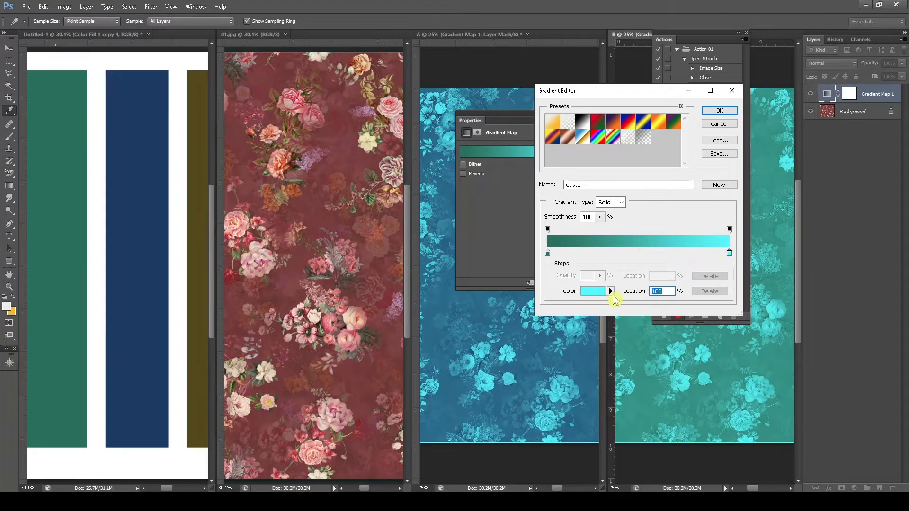
{"action": "left_click", "coordinate": [599, 294]}
{"action": "left_click_drag", "start_coordinate": [461, 362], "coordinate": [458, 353]}
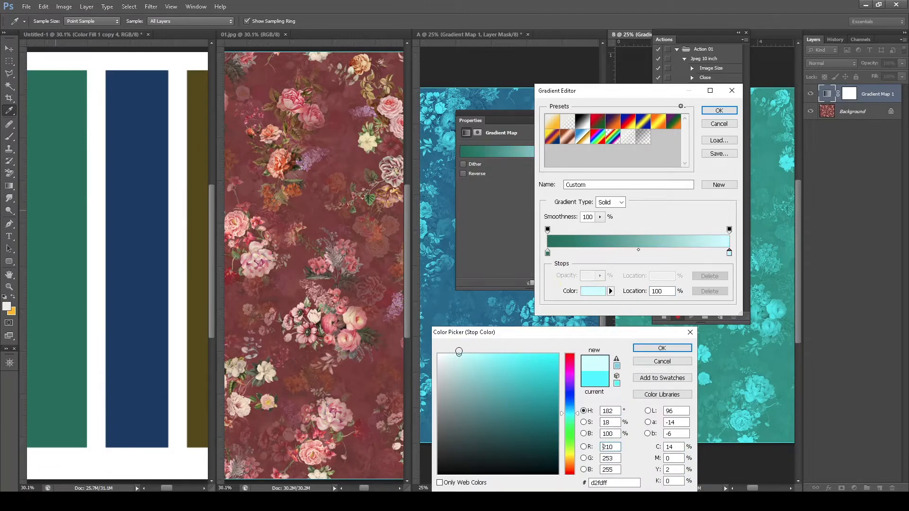
{"action": "left_click_drag", "start_coordinate": [569, 430], "coordinate": [569, 436]}
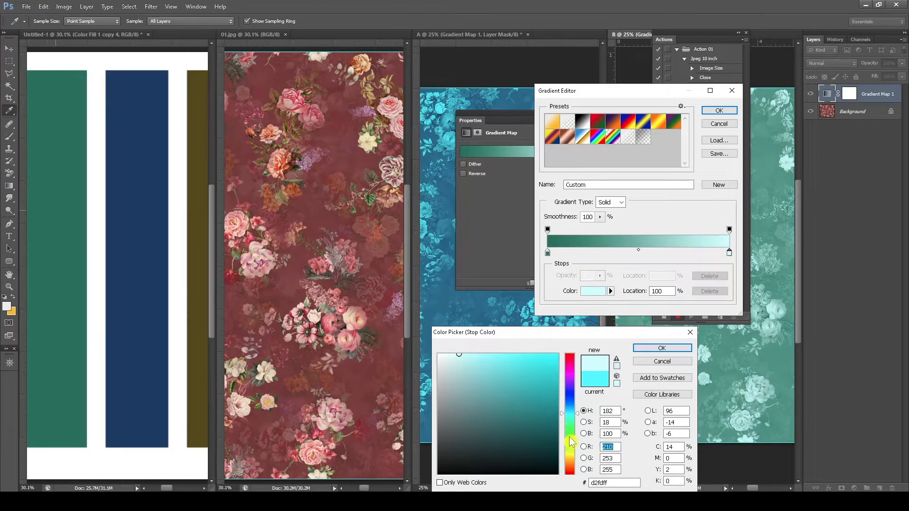
{"action": "mouse_move", "coordinate": [458, 356]}
{"action": "left_mouse_down"}
{"action": "mouse_move", "coordinate": [454, 348]}
{"action": "mouse_move", "coordinate": [437, 353]}
{"action": "left_mouse_up"}
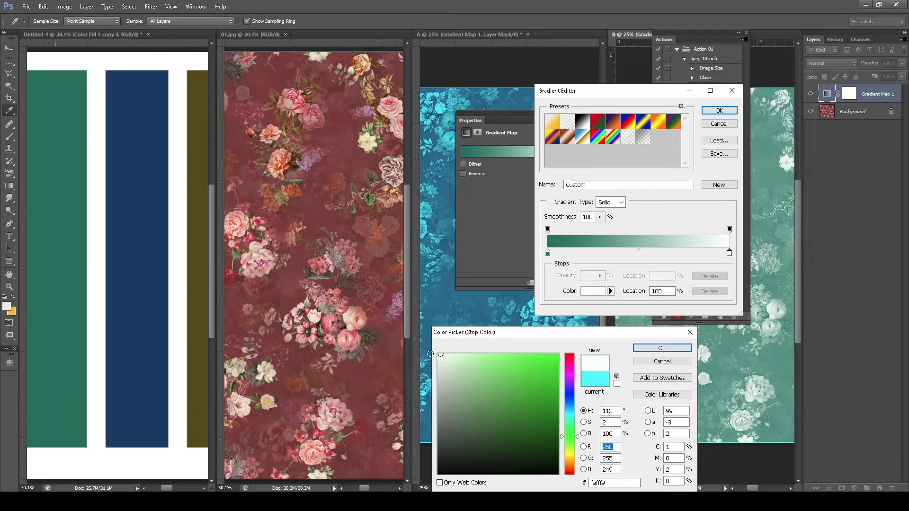
{"action": "left_click", "coordinate": [680, 350]}
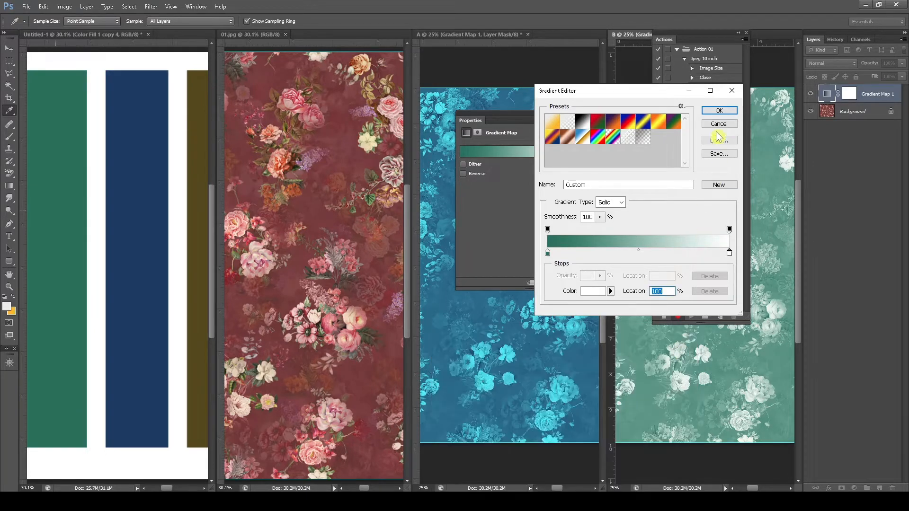
{"action": "left_click", "coordinate": [718, 115]}
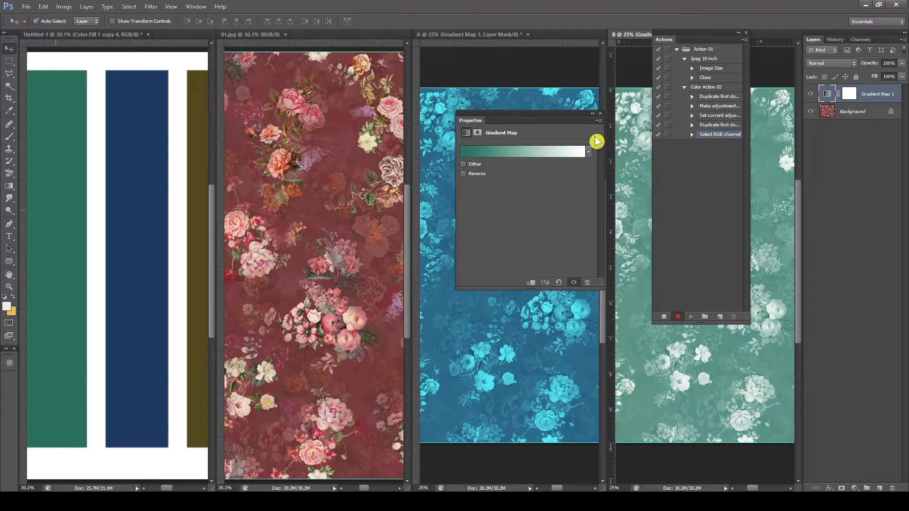
{"action": "left_click", "coordinate": [602, 114]}
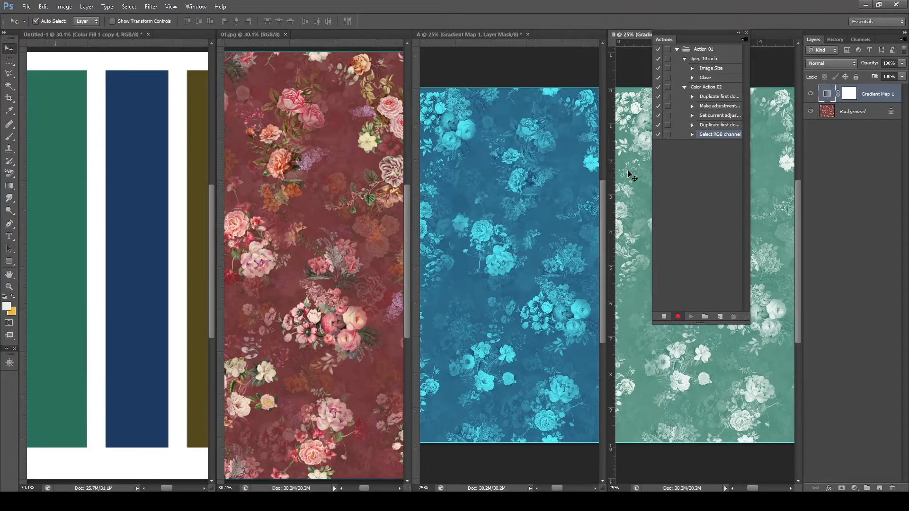
- Duplicate the green version B as a new document named C
{"action": "key", "text": "alt+i"}
{"action": "key", "text": "d"}
{"action": "left_click_drag", "start_coordinate": [413, 177], "coordinate": [321, 184]}
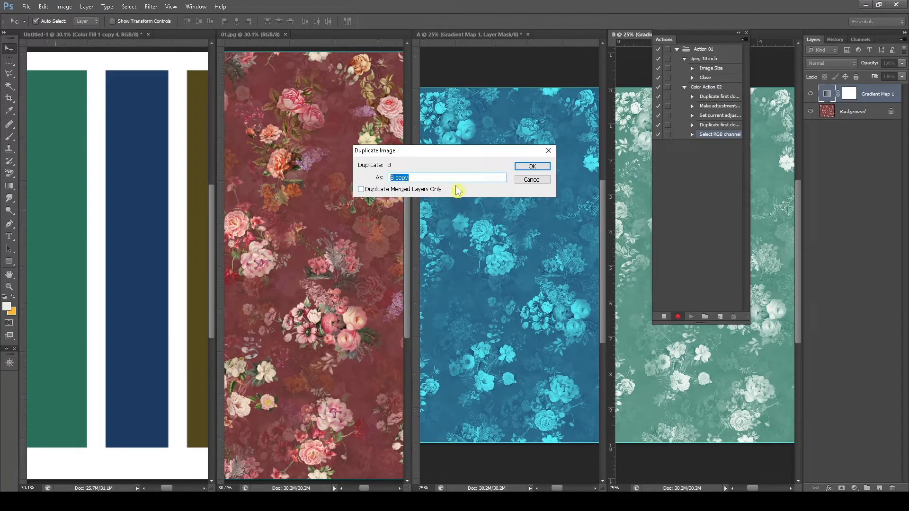
{"action": "type", "text": "C"}
{"action": "key", "text": "Return"}
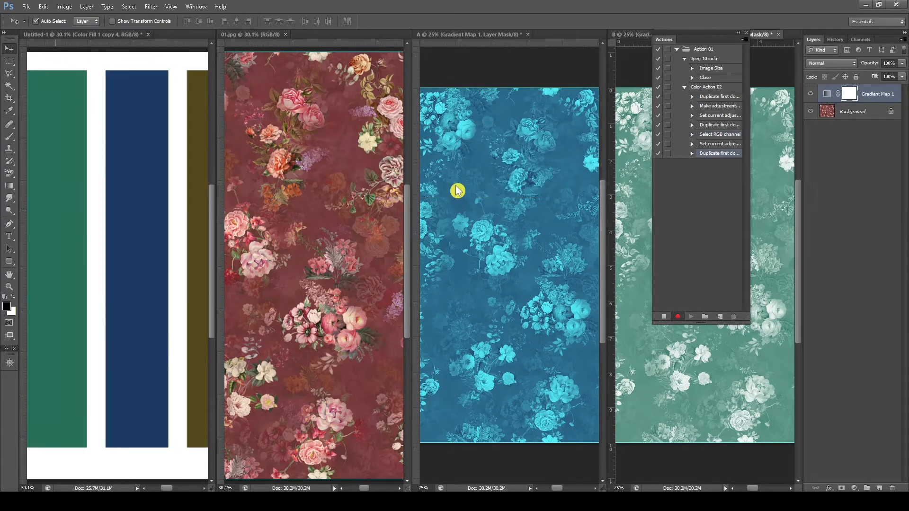
- Edit the Gradient Map in C, set its dark stop to the olive sampled from the olive stripe, 524712, and accept the gradient
{"action": "double_click", "coordinate": [828, 96]}
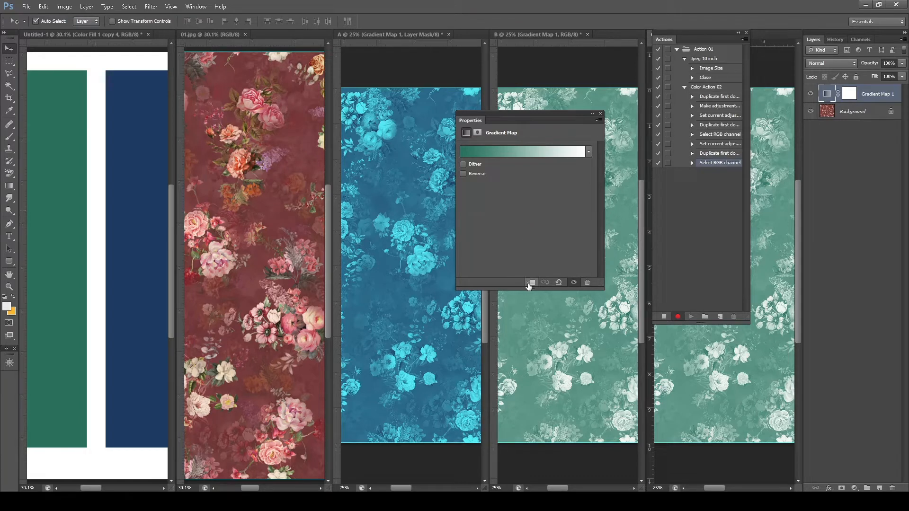
{"action": "left_click", "coordinate": [474, 153]}
{"action": "left_click", "coordinate": [548, 253]}
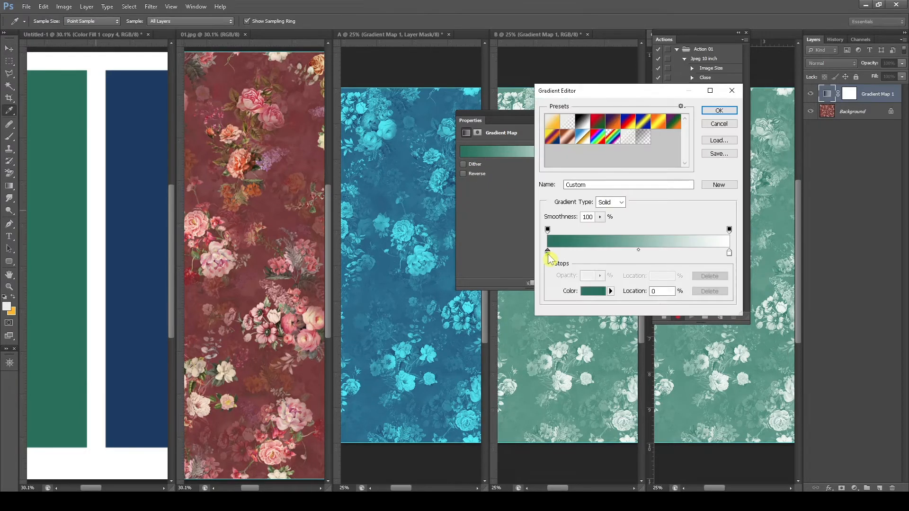
{"action": "left_click", "coordinate": [590, 291]}
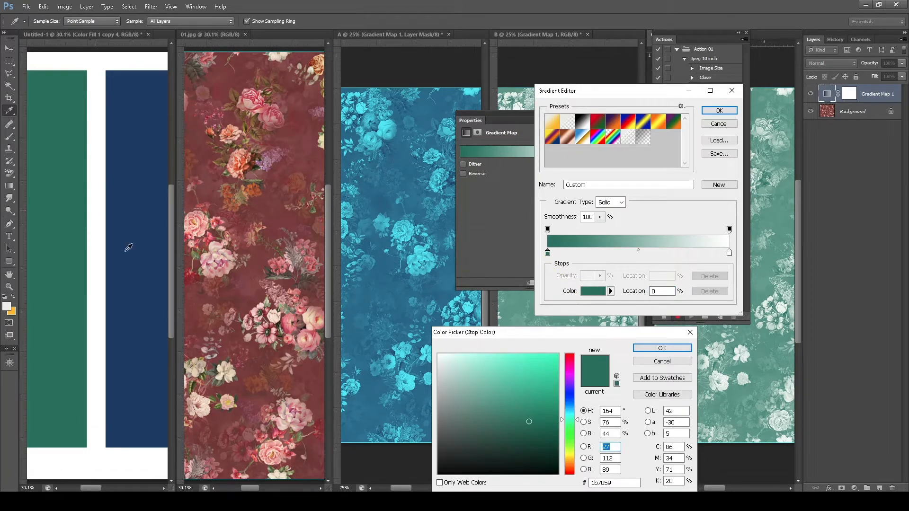
{"action": "left_click_drag", "start_coordinate": [96, 490], "coordinate": [118, 490]}
{"action": "left_click", "coordinate": [91, 286]}
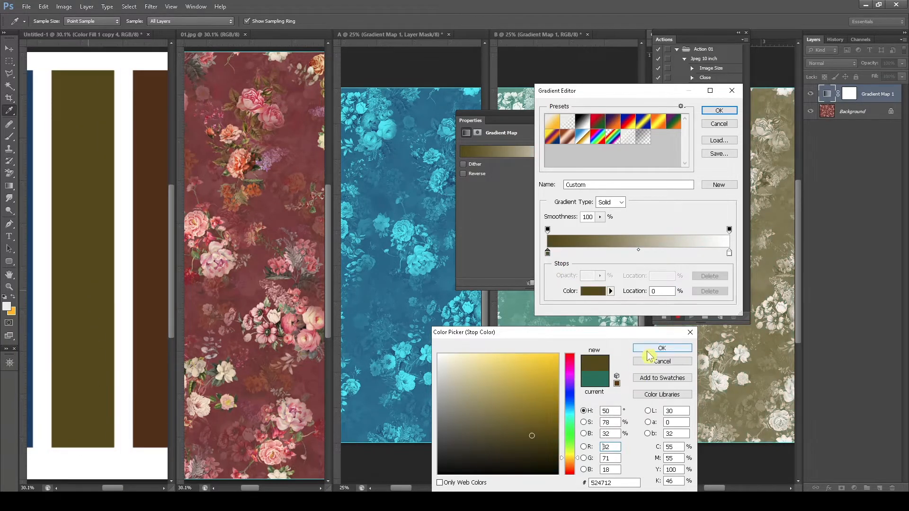
{"action": "left_click", "coordinate": [662, 349]}
{"action": "left_click", "coordinate": [726, 114]}
{"action": "key", "text": "v"}
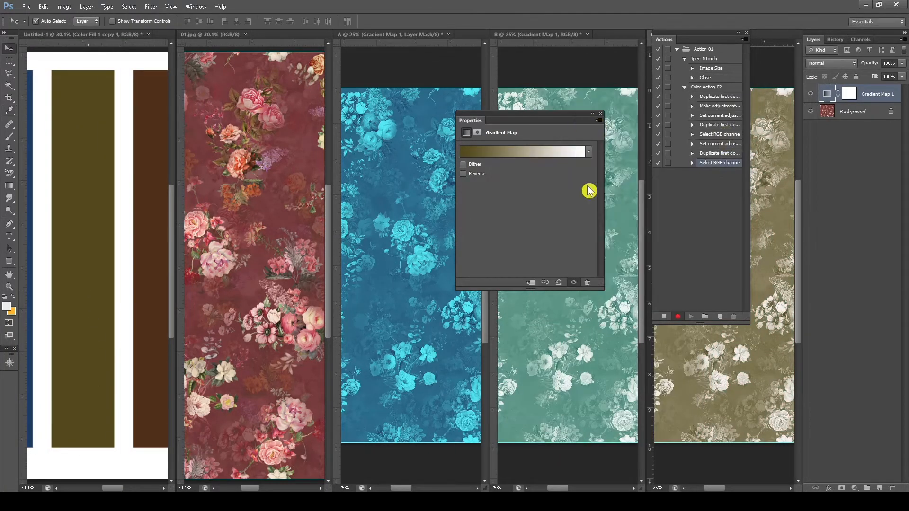
- Duplicate the olive version C as a new document named D
{"action": "left_click", "coordinate": [765, 170]}
{"action": "key", "text": "alt+i"}
{"action": "key", "text": "d"}
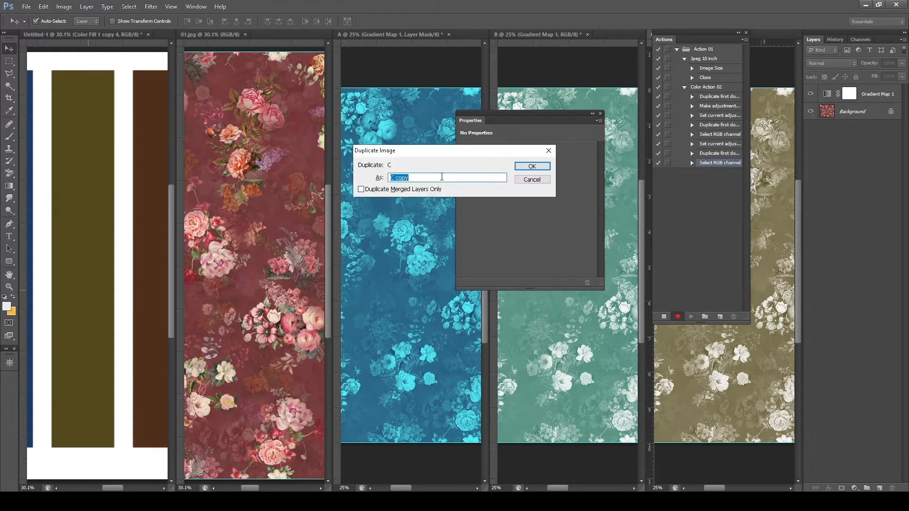
{"action": "left_click_drag", "start_coordinate": [435, 177], "coordinate": [344, 182]}
{"action": "left_click", "coordinate": [542, 168]}
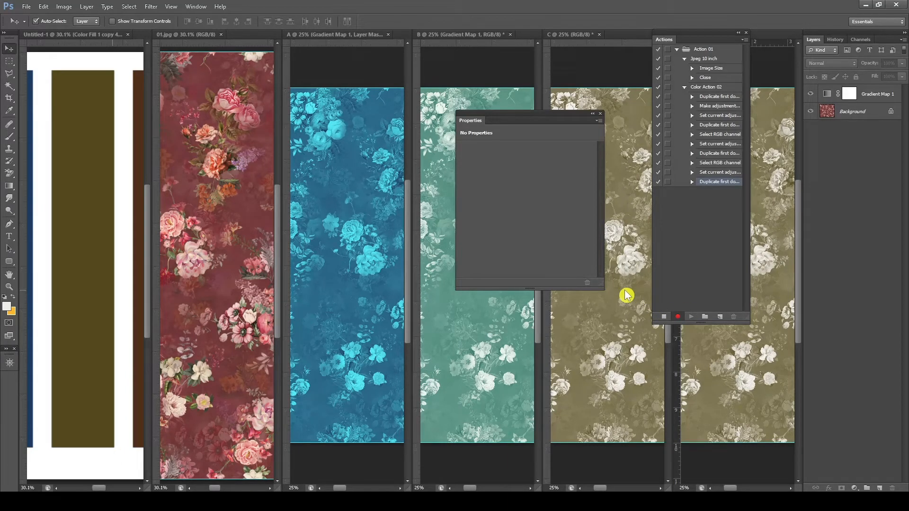
{"action": "key", "text": "super+d"}
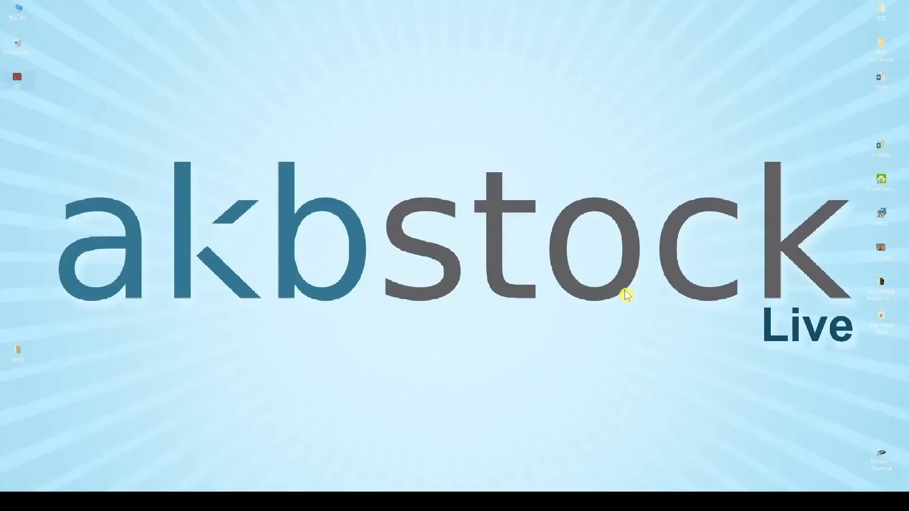
{"action": "left_click", "coordinate": [348, 502]}
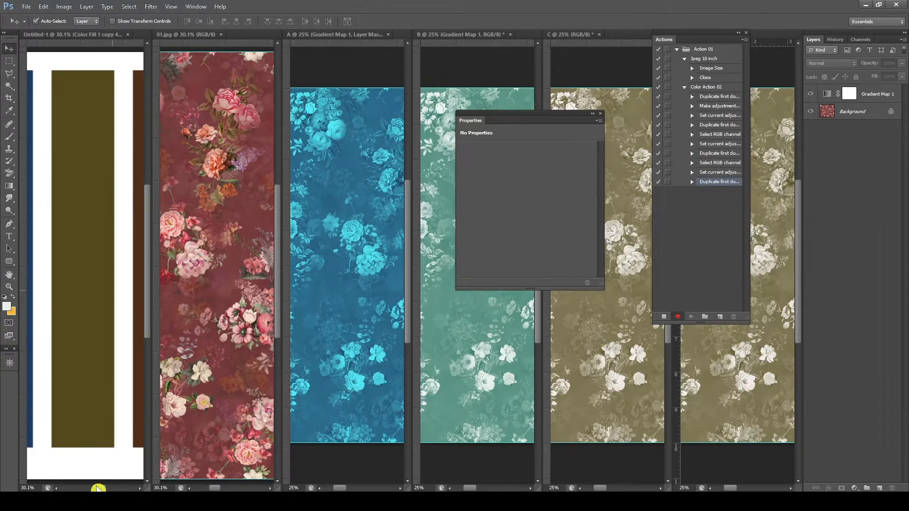
- Edit the Gradient Map in D, set its dark stop to the brown sampled from the brown stripe, and accept the gradient
{"action": "left_click_drag", "start_coordinate": [98, 488], "coordinate": [109, 488]}
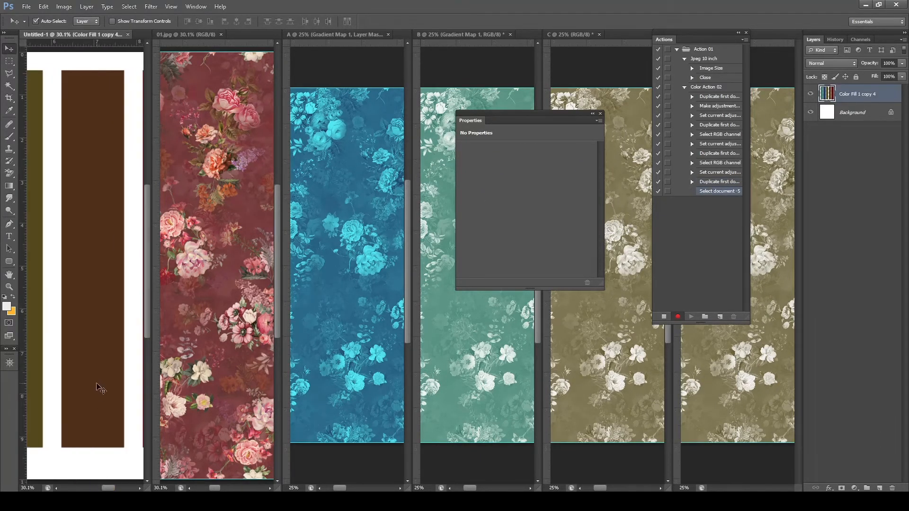
{"action": "left_click", "coordinate": [771, 184]}
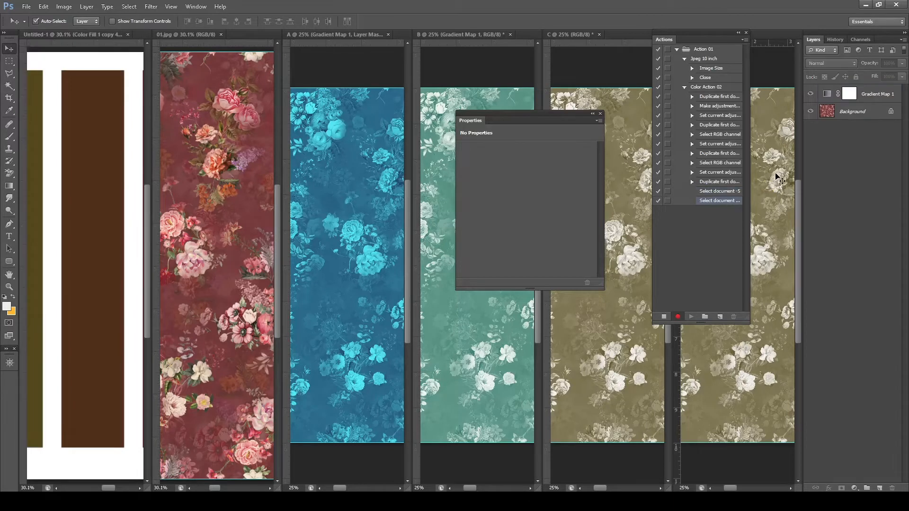
{"action": "left_click", "coordinate": [830, 97]}
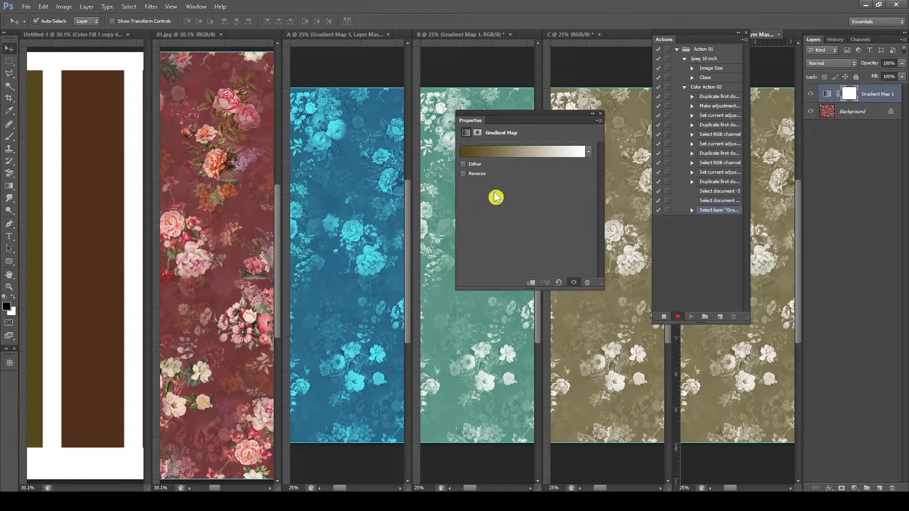
{"action": "left_click", "coordinate": [475, 157]}
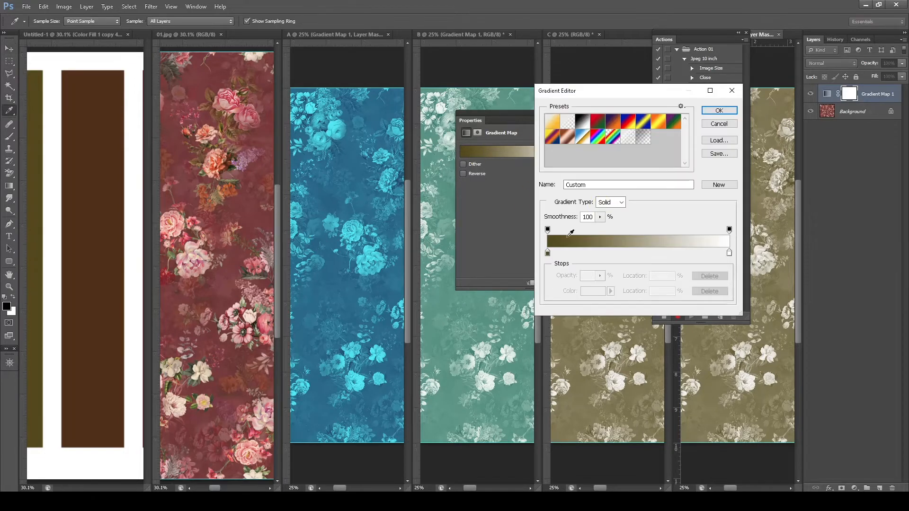
{"action": "left_click", "coordinate": [548, 251]}
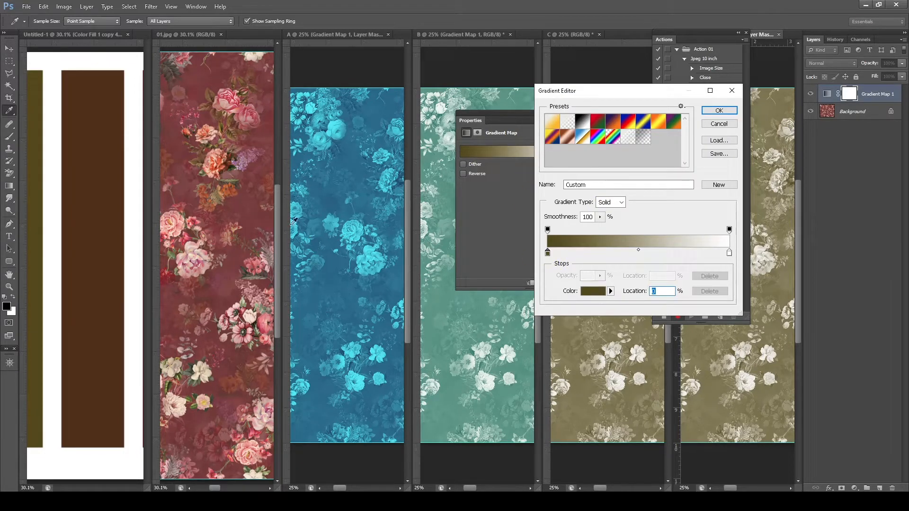
{"action": "left_click", "coordinate": [101, 270]}
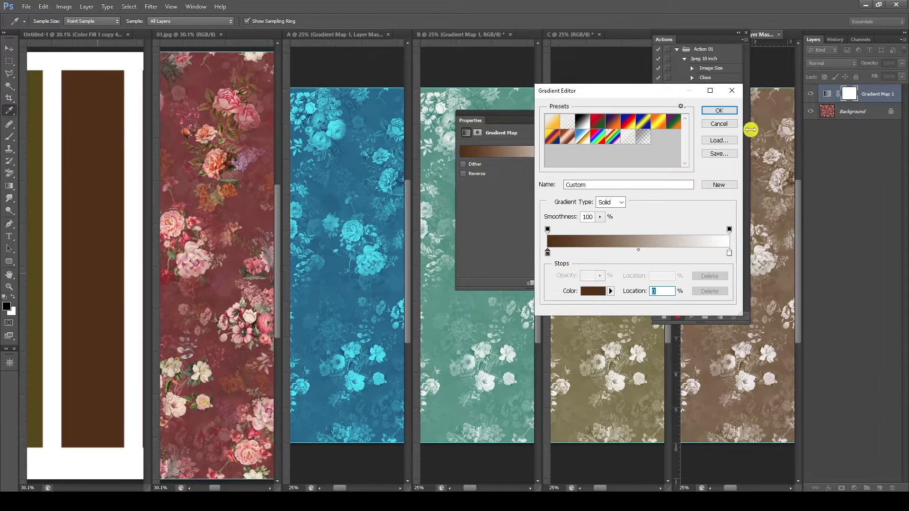
{"action": "left_click", "coordinate": [719, 110]}
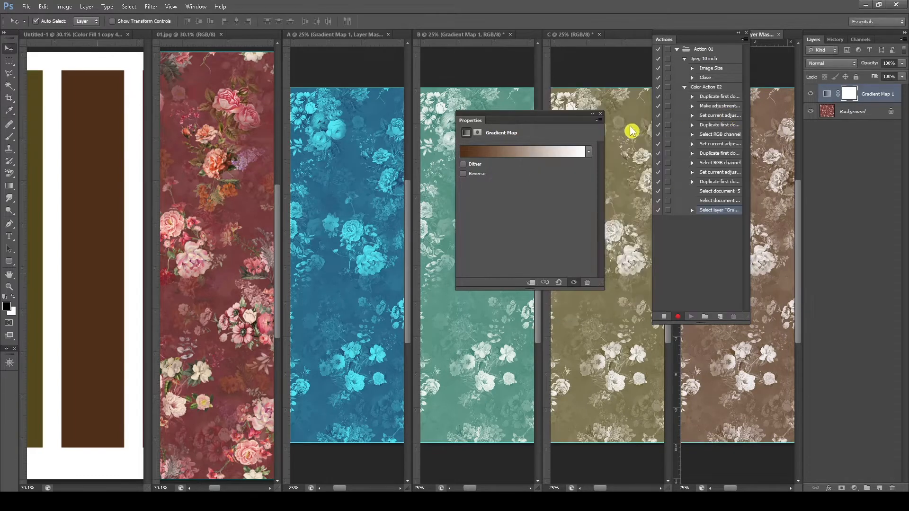
{"action": "left_click", "coordinate": [602, 115]}
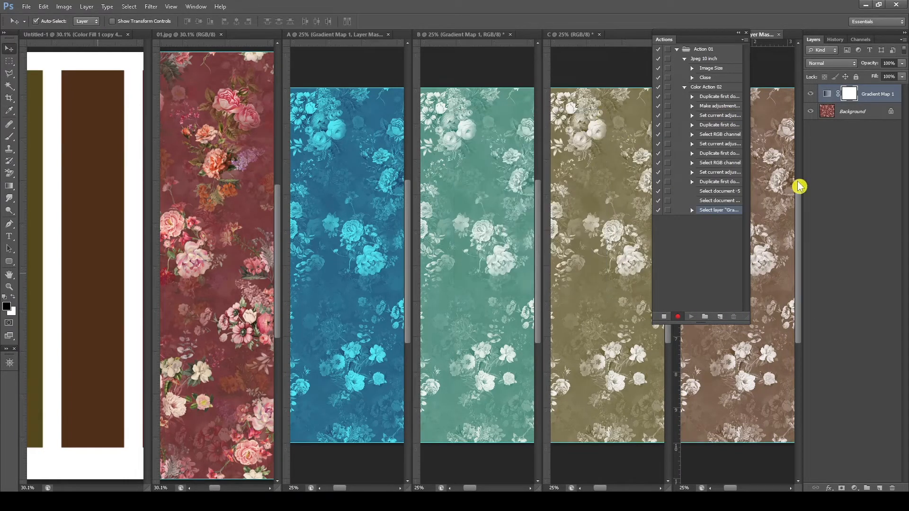
- Duplicate the brown version D as a new document named E
{"action": "left_click", "coordinate": [777, 170]}
{"action": "key", "text": "alt+i"}
{"action": "key", "text": "d"}
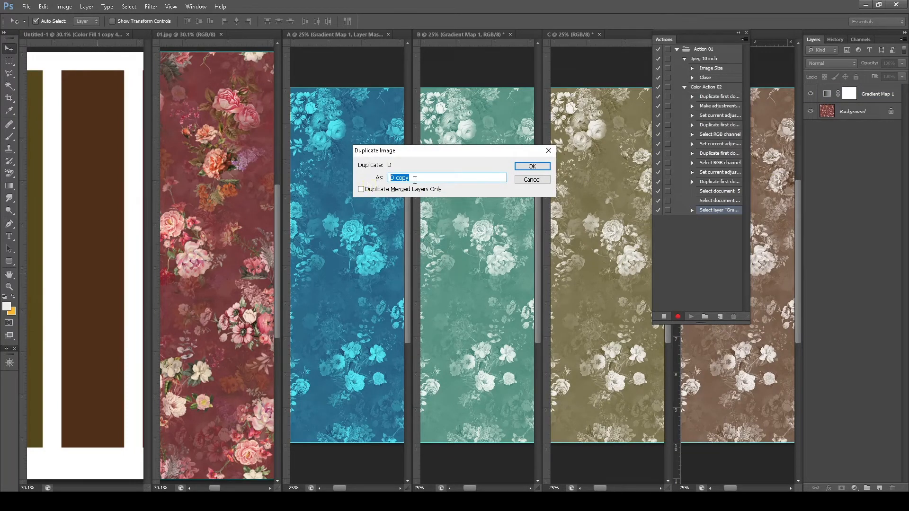
{"action": "type", "text": "E"}
{"action": "key", "text": "Return"}
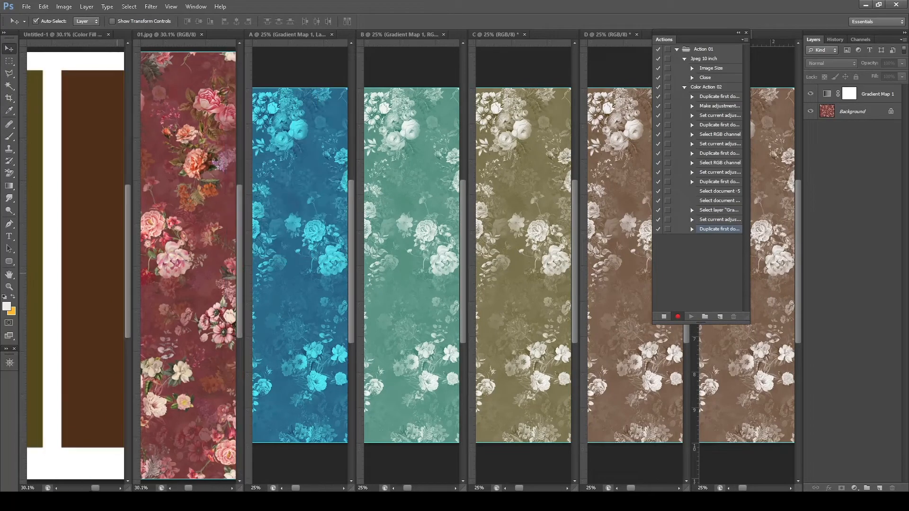
- Edit the Gradient Map in E and set its dark stop to the dark red sampled from the red stripe
{"action": "left_click_drag", "start_coordinate": [101, 490], "coordinate": [108, 490]}
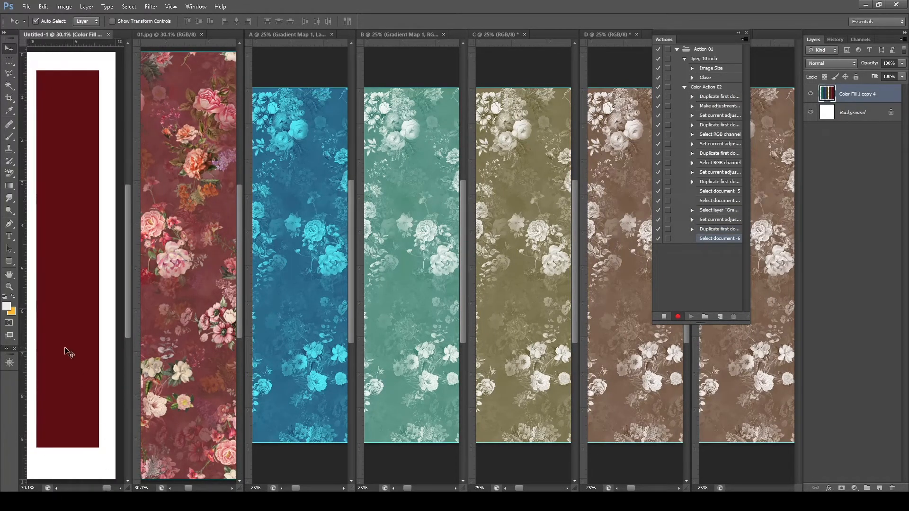
{"action": "left_click", "coordinate": [767, 270]}
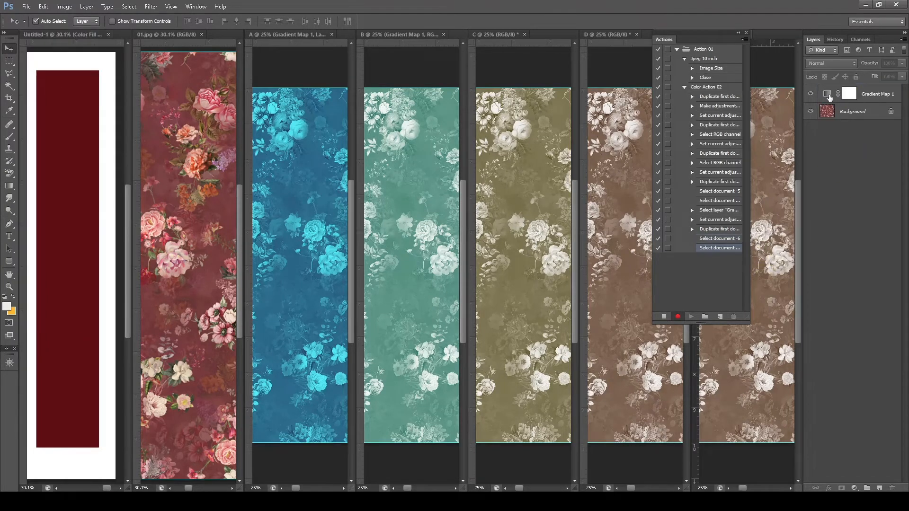
{"action": "double_click", "coordinate": [829, 95]}
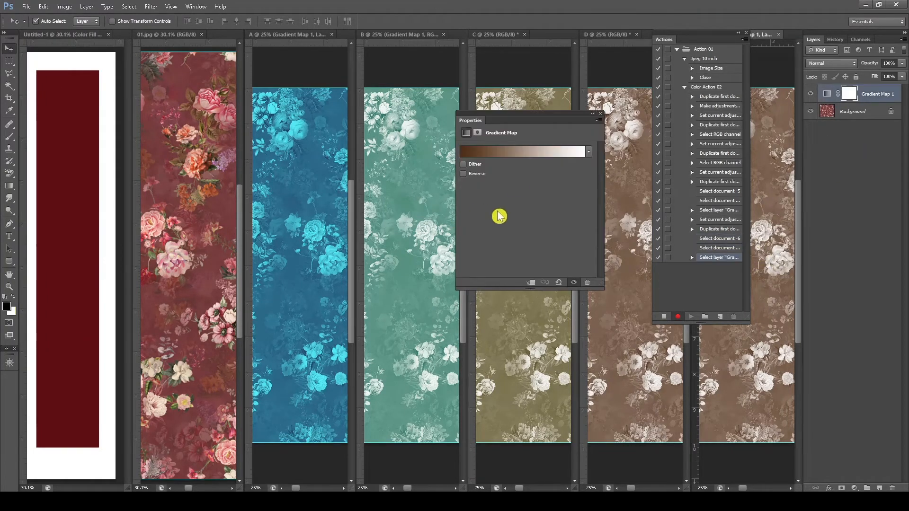
{"action": "left_click", "coordinate": [491, 154]}
{"action": "left_click", "coordinate": [548, 254]}
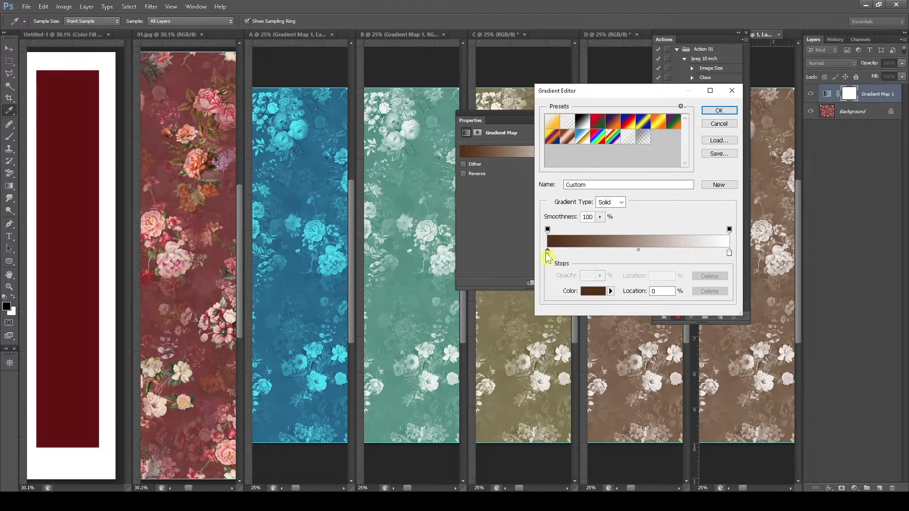
{"action": "left_click", "coordinate": [65, 233]}
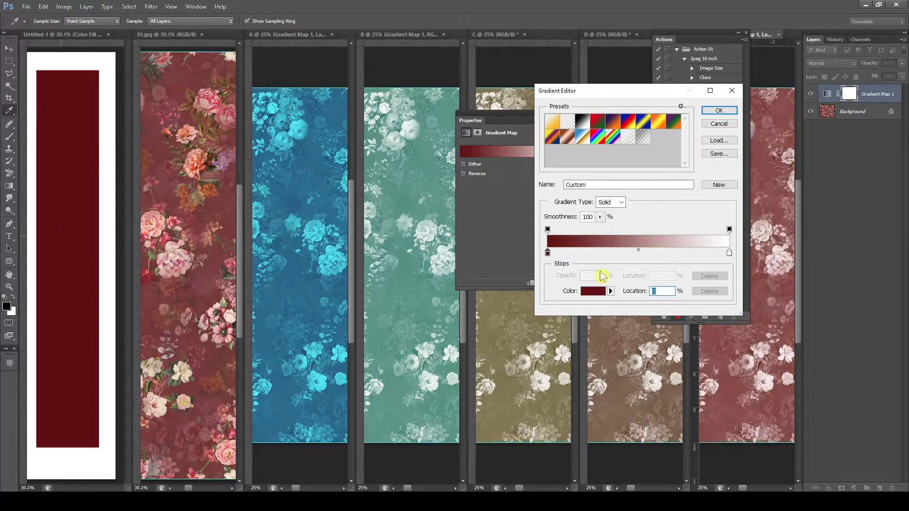
- Adjust the dark stop of E's gradient to 510000, accept the gradient, and close its properties and the actions list
{"action": "left_click", "coordinate": [600, 293]}
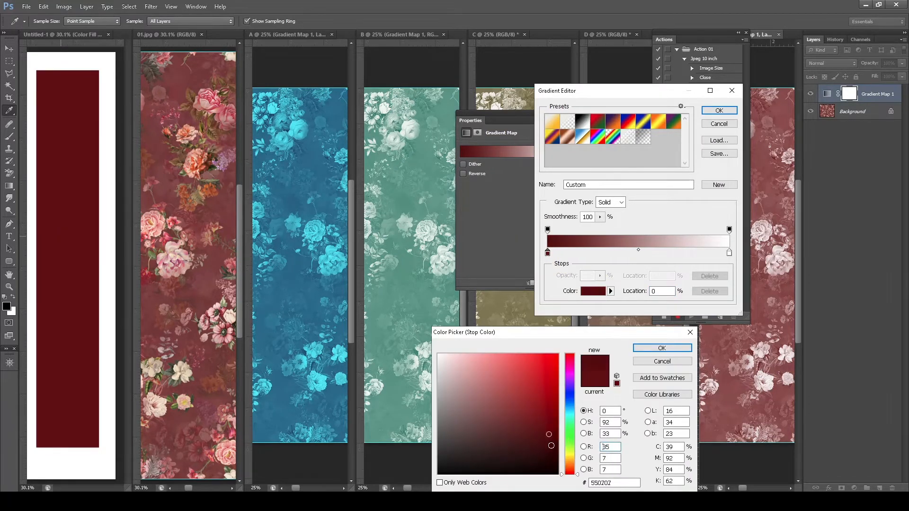
{"action": "left_click", "coordinate": [556, 453]}
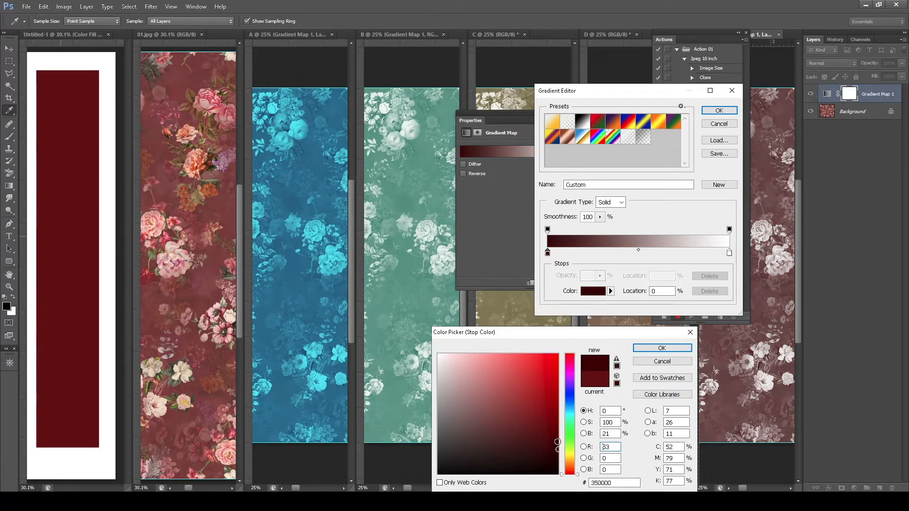
{"action": "left_click_drag", "start_coordinate": [557, 441], "coordinate": [555, 433]}
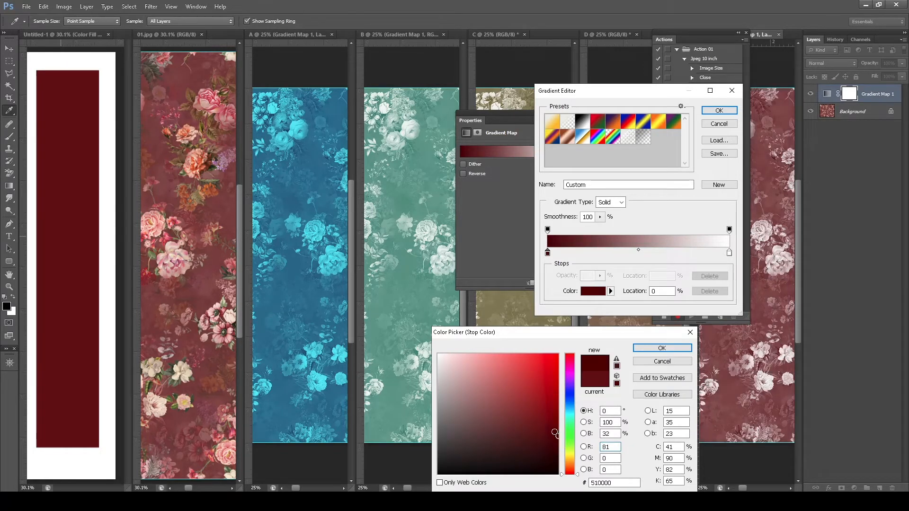
{"action": "left_click", "coordinate": [662, 348]}
{"action": "left_click", "coordinate": [719, 111]}
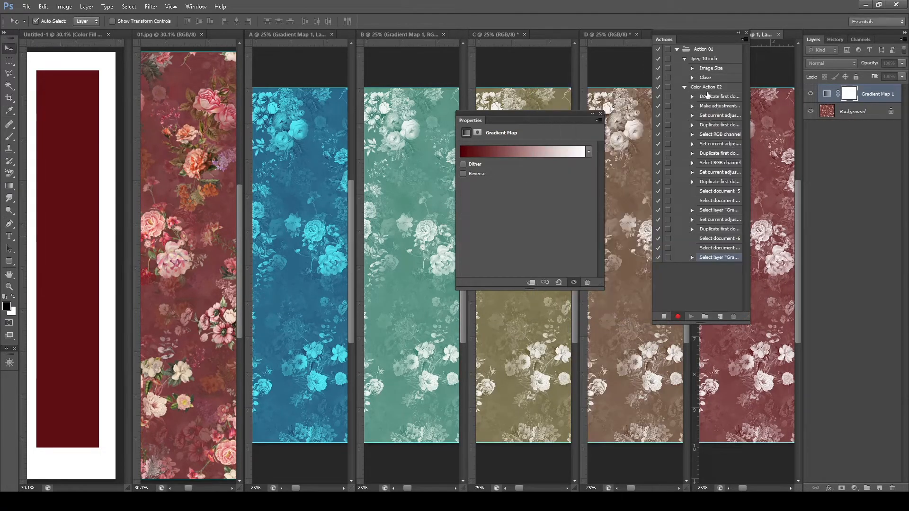
{"action": "left_click", "coordinate": [600, 114]}
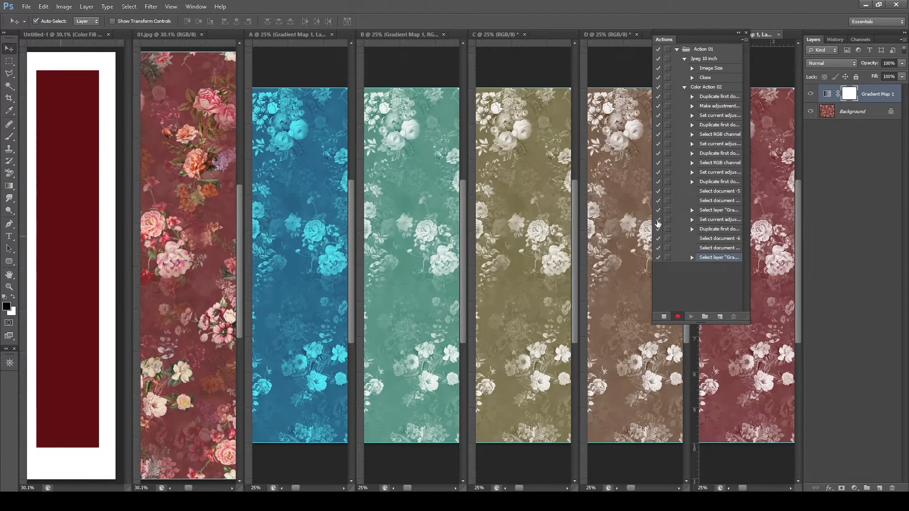
{"action": "left_click", "coordinate": [747, 33]}
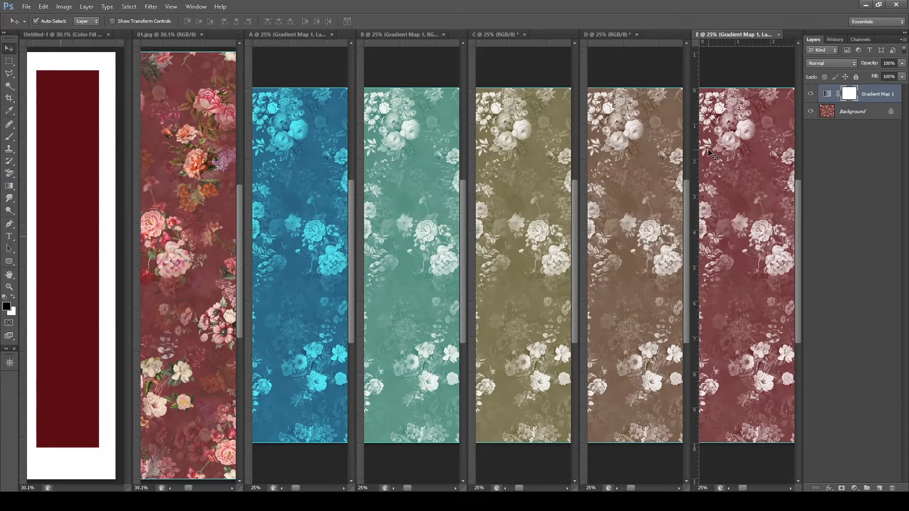
- Start closing document E with its changes saved, and create a folder named Color inside the desktop's JpeG folder as the destination
{"action": "key", "text": "ctrl+w"}
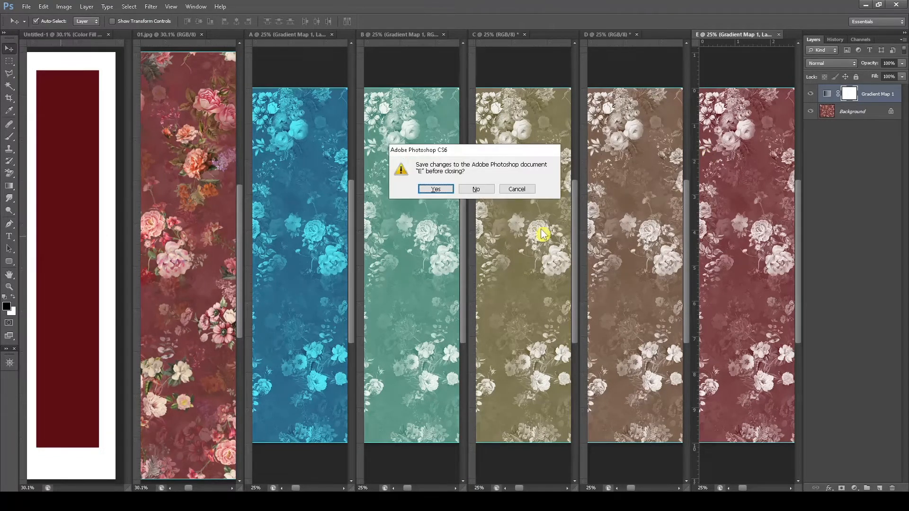
{"action": "left_click", "coordinate": [438, 190]}
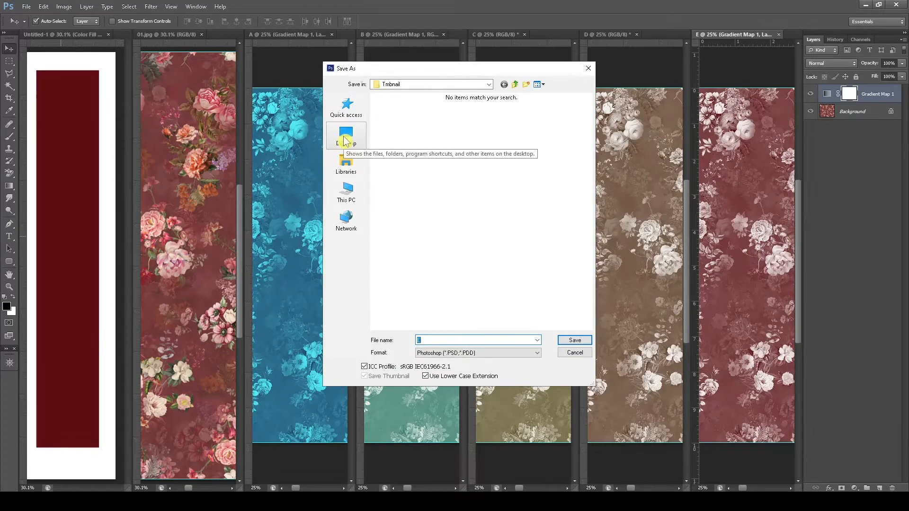
{"action": "left_click", "coordinate": [346, 137]}
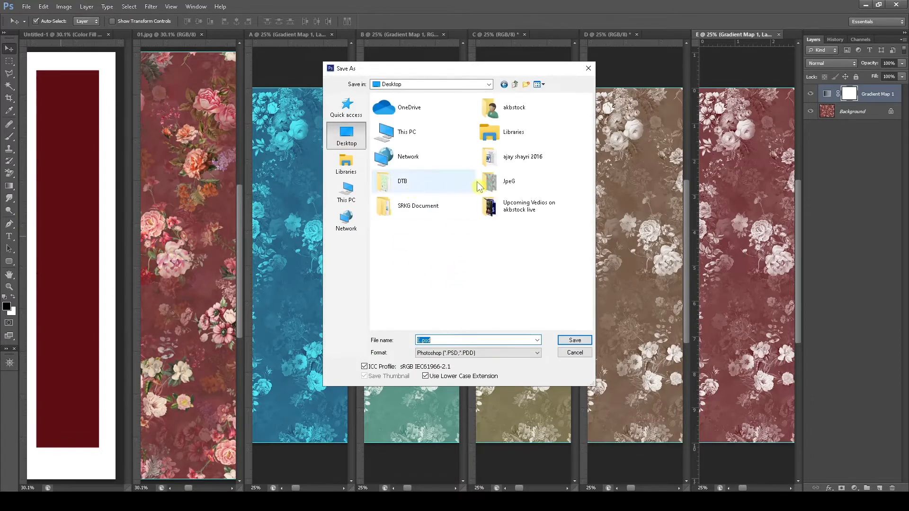
{"action": "double_click", "coordinate": [508, 188]}
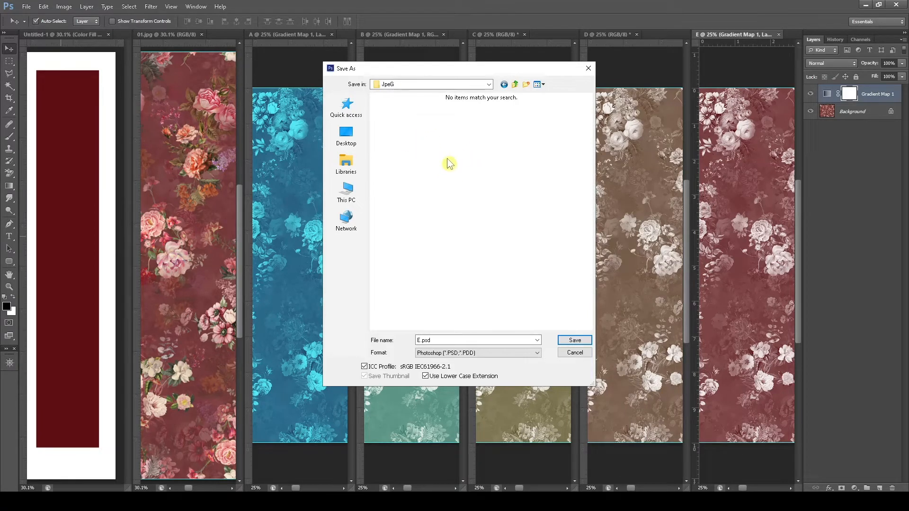
{"action": "left_click", "coordinate": [526, 85]}
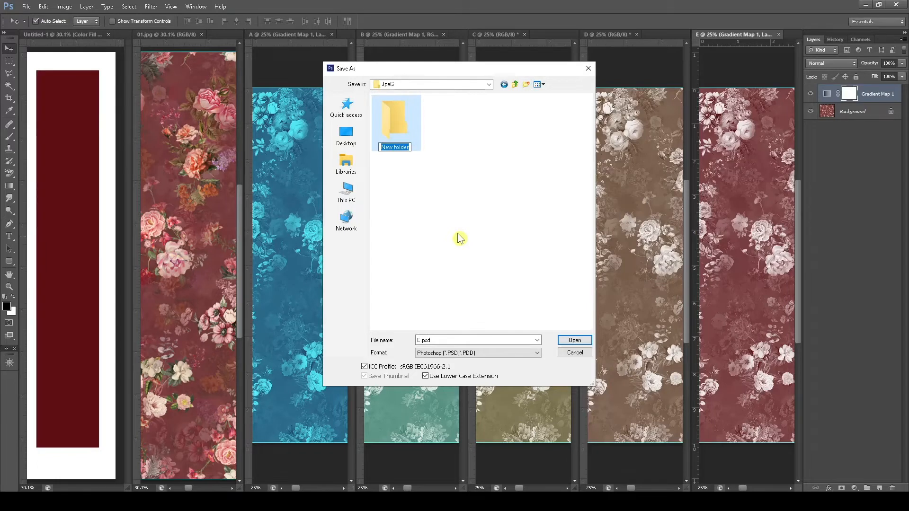
{"action": "type", "text": "Color"}
{"action": "key", "text": "Return"}
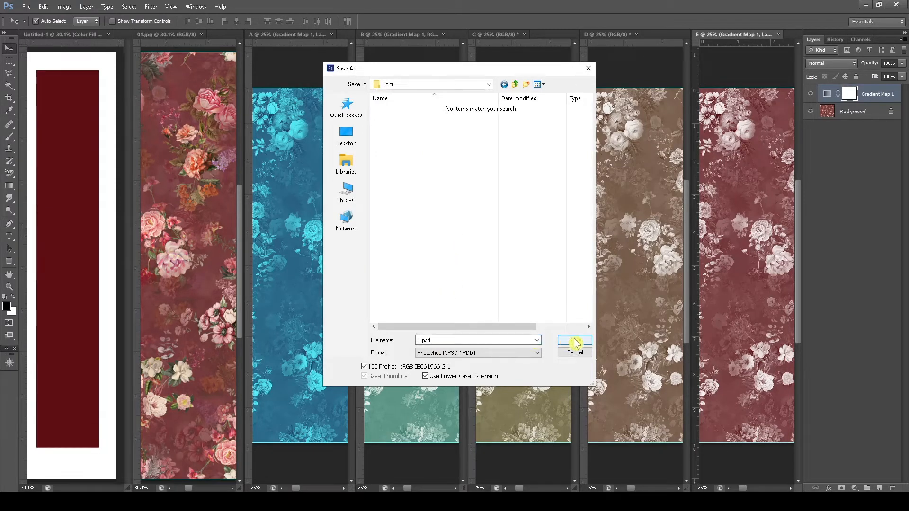
- Save E as an uncompressed TIFF in the Color folder, accepting the included layers, and close it
{"action": "left_click", "coordinate": [504, 353]}
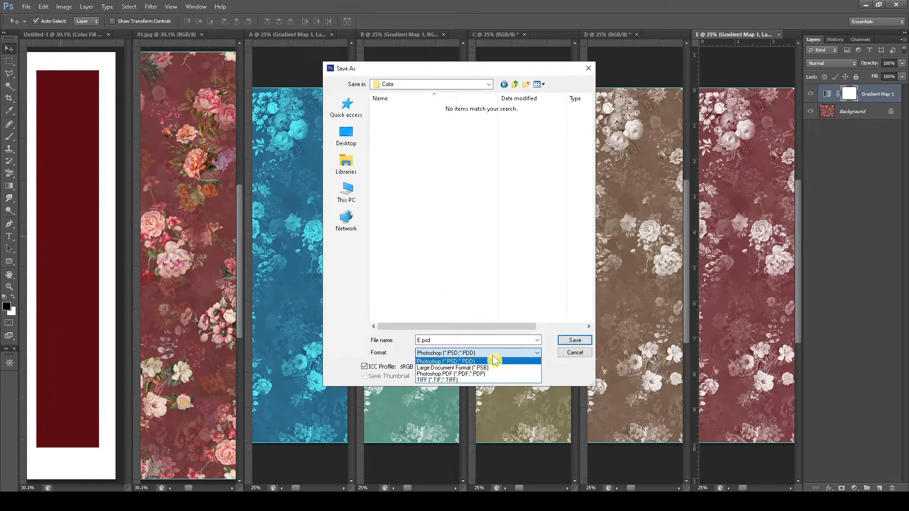
{"action": "left_click", "coordinate": [463, 381]}
{"action": "left_click", "coordinate": [575, 341]}
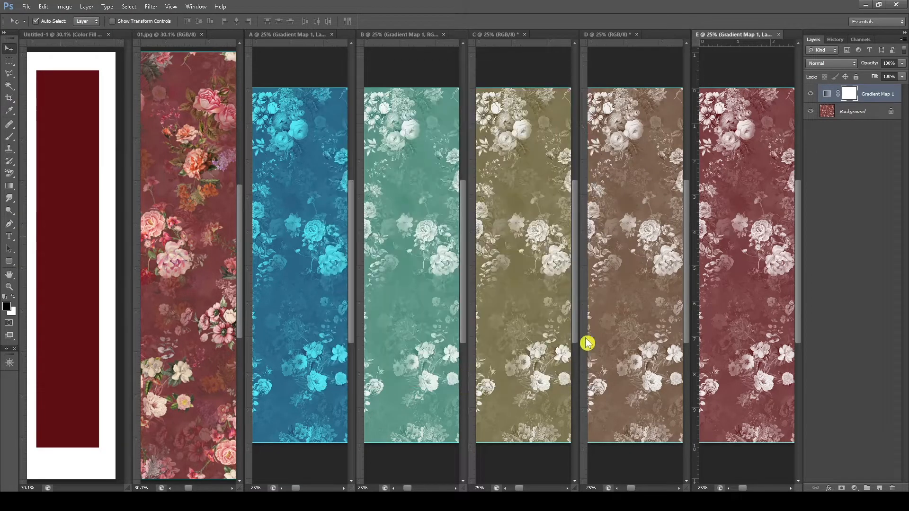
{"action": "left_click", "coordinate": [518, 108]}
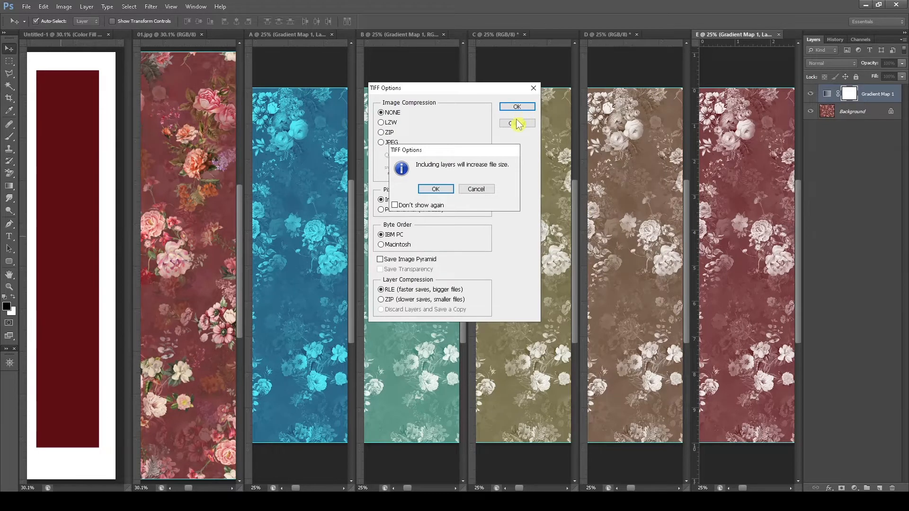
{"action": "left_click", "coordinate": [435, 189]}
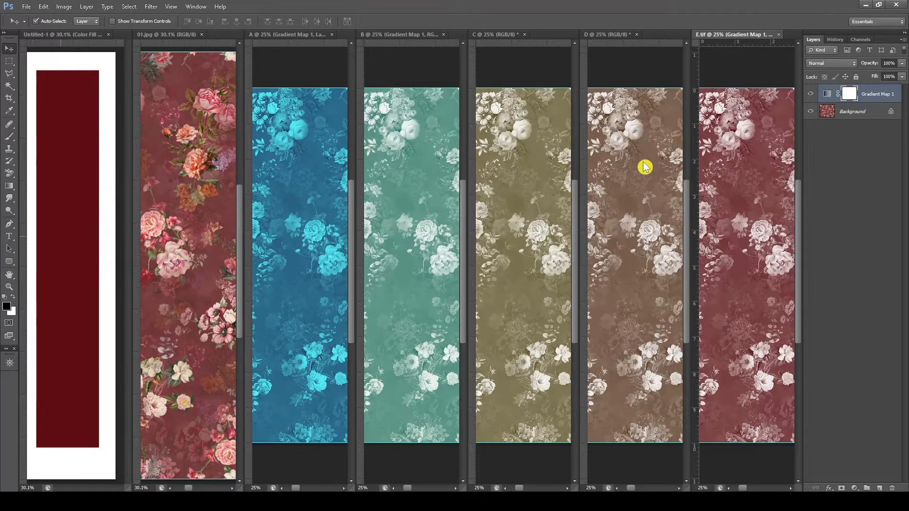
{"action": "key", "text": "ctrl+w"}
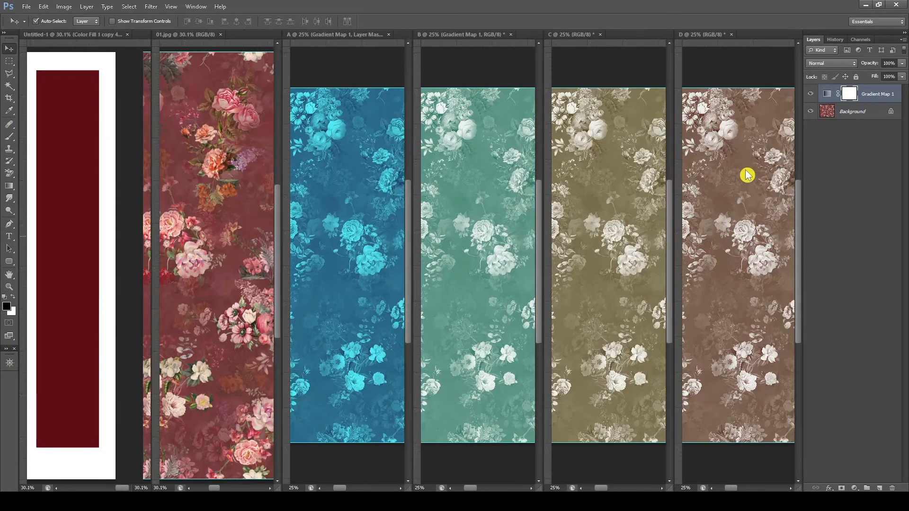
- Close the brown document D, saving it as an uncompressed TIFF in the Color folder
{"action": "left_click", "coordinate": [726, 218]}
{"action": "key", "text": "ctrl+w"}
{"action": "left_click", "coordinate": [438, 189]}
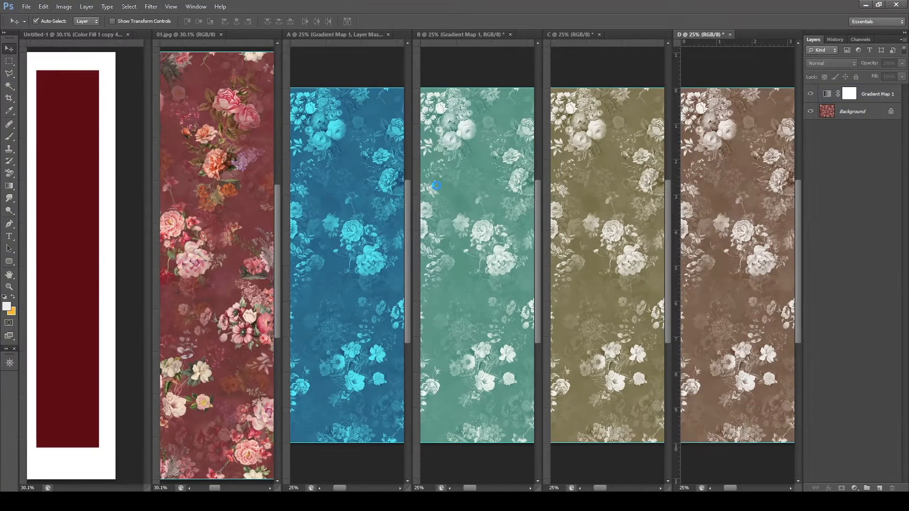
{"action": "left_click", "coordinate": [459, 353]}
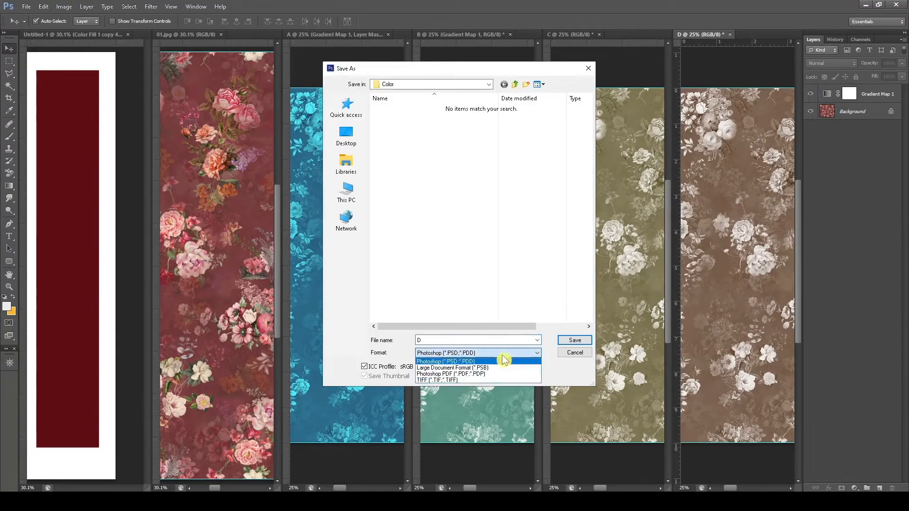
{"action": "left_click", "coordinate": [451, 380]}
{"action": "left_click", "coordinate": [573, 341]}
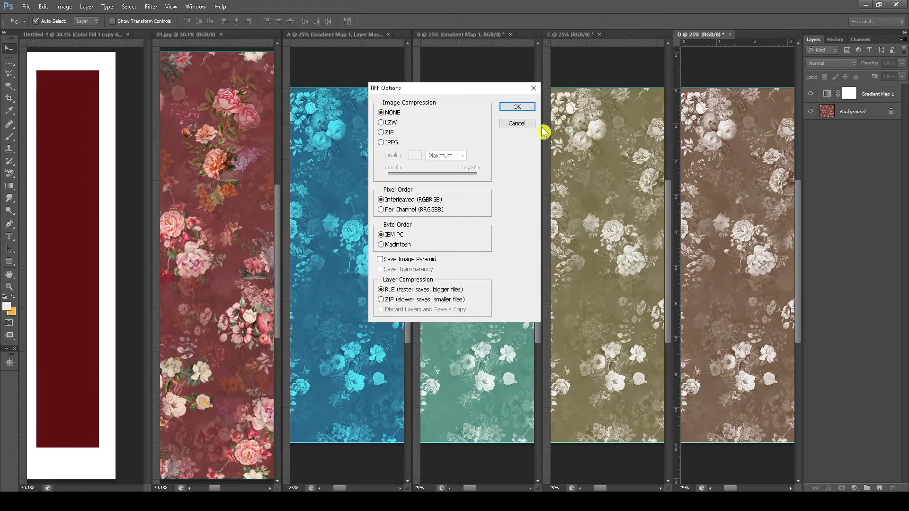
{"action": "left_click", "coordinate": [532, 108]}
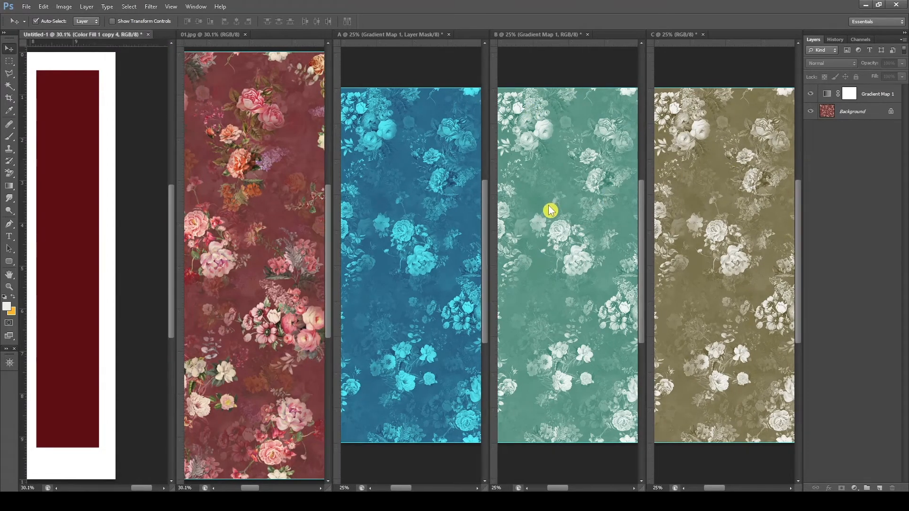
- Close the olive document C, saving it as an uncompressed TIFF in the Color folder
{"action": "key", "text": "ctrl+w"}
{"action": "left_click", "coordinate": [436, 187]}
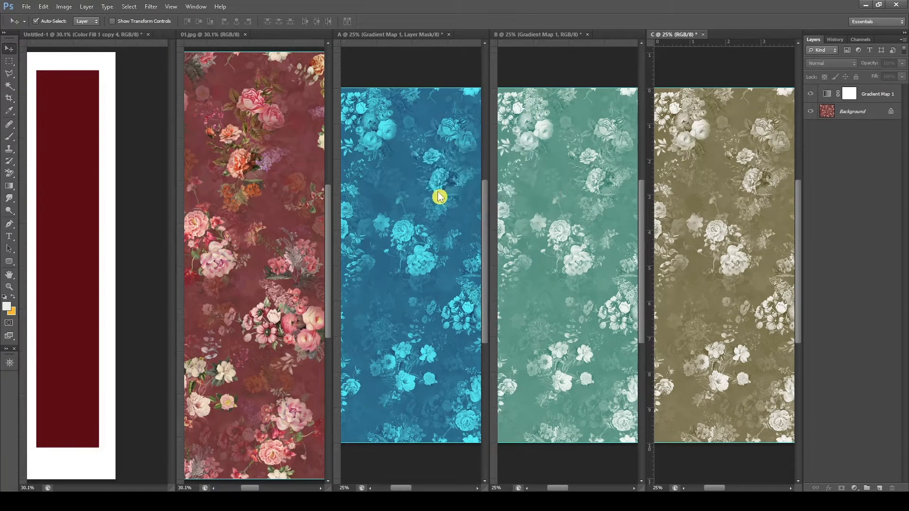
{"action": "left_click", "coordinate": [478, 351]}
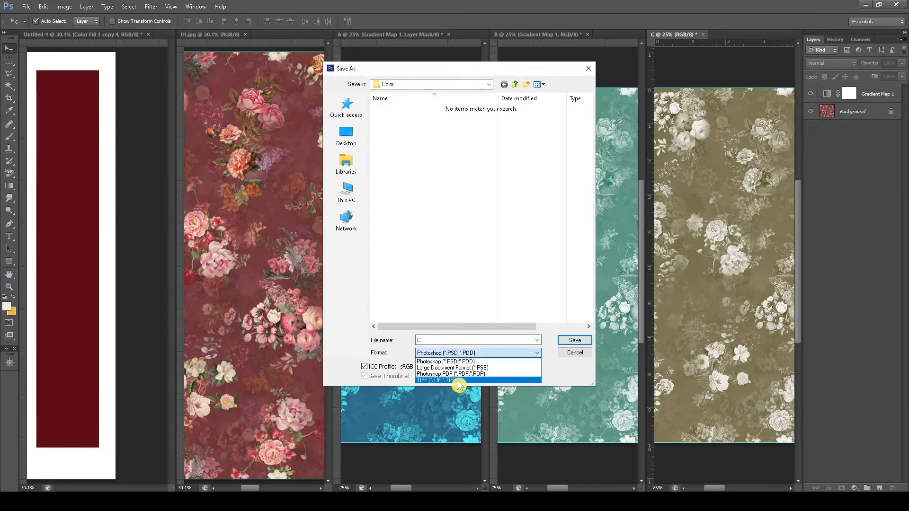
{"action": "left_click", "coordinate": [457, 380]}
{"action": "left_click", "coordinate": [574, 341]}
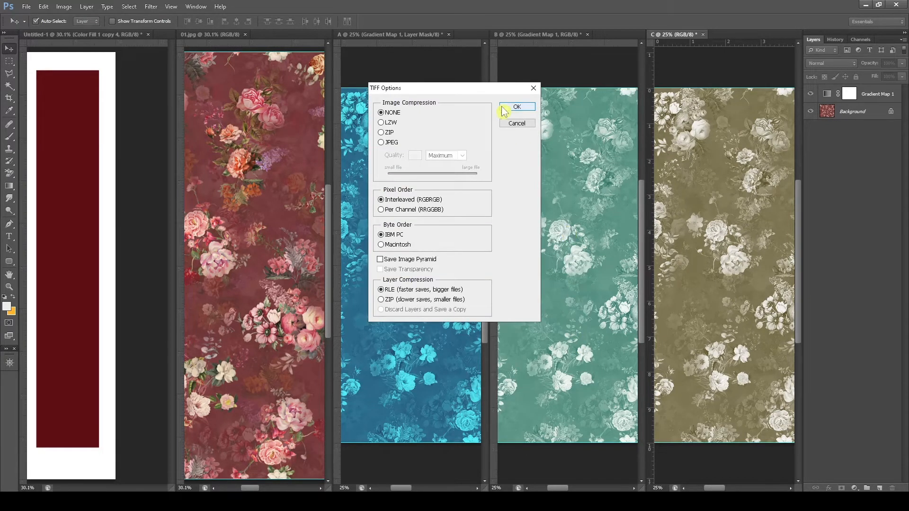
{"action": "left_click", "coordinate": [503, 108]}
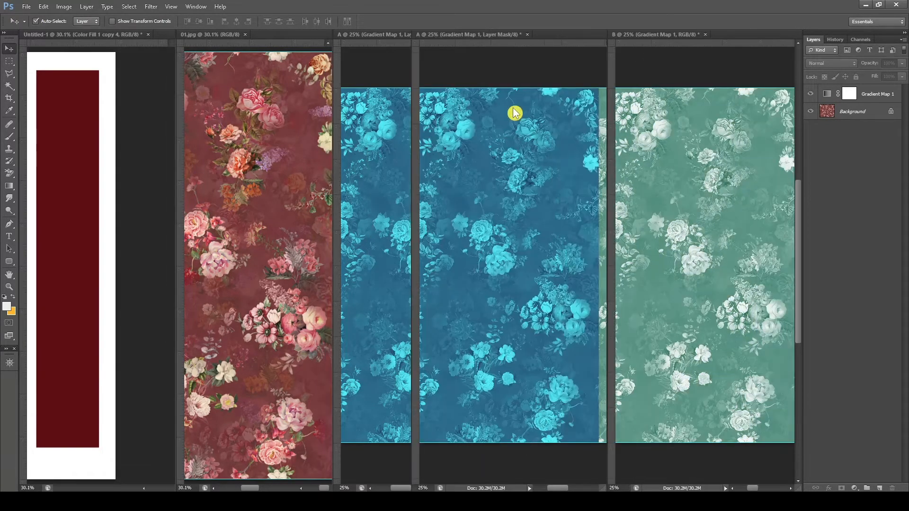
- Close the green document B, saving it as an uncompressed TIFF in the Color folder
{"action": "left_click", "coordinate": [692, 192]}
{"action": "key", "text": "ctrl+w"}
{"action": "left_click", "coordinate": [436, 190]}
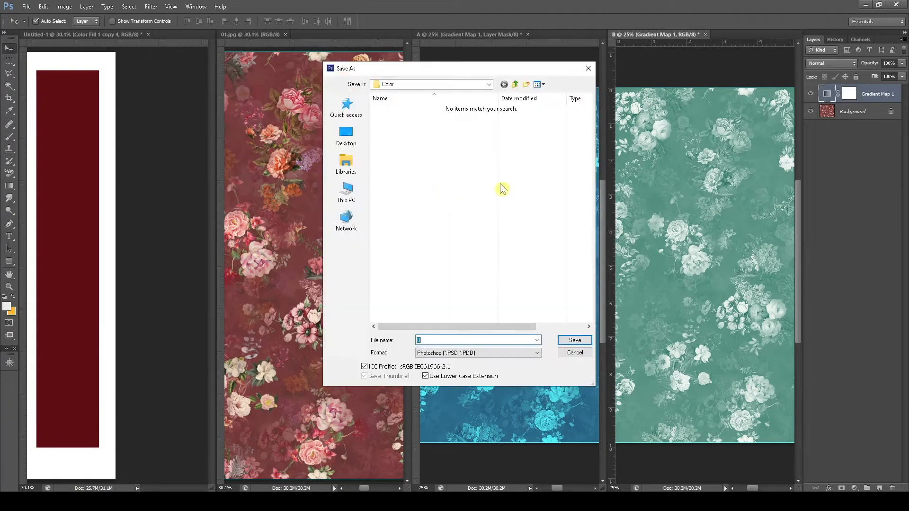
{"action": "left_click", "coordinate": [467, 352]}
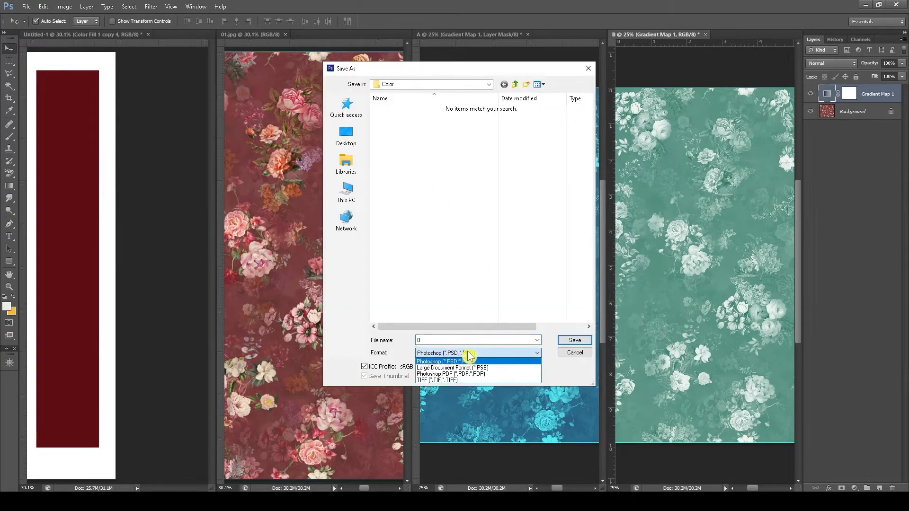
{"action": "left_click", "coordinate": [451, 381]}
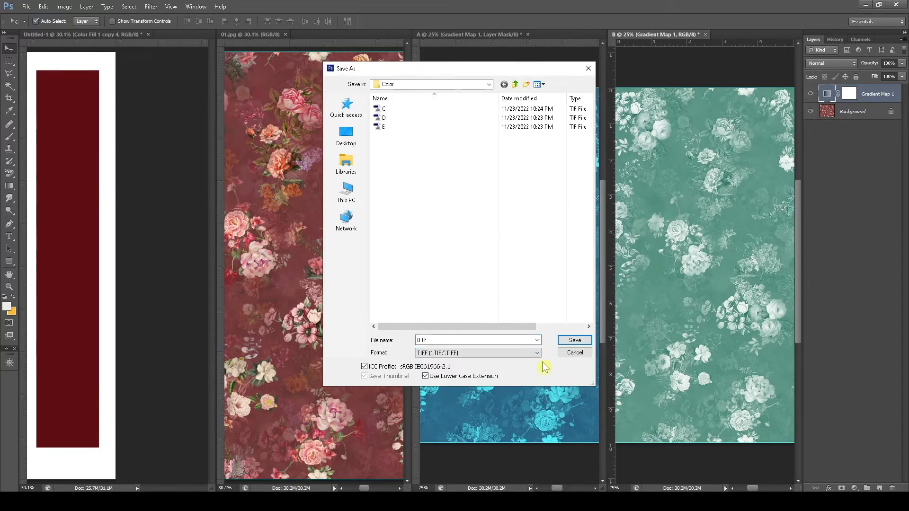
{"action": "left_click", "coordinate": [574, 342]}
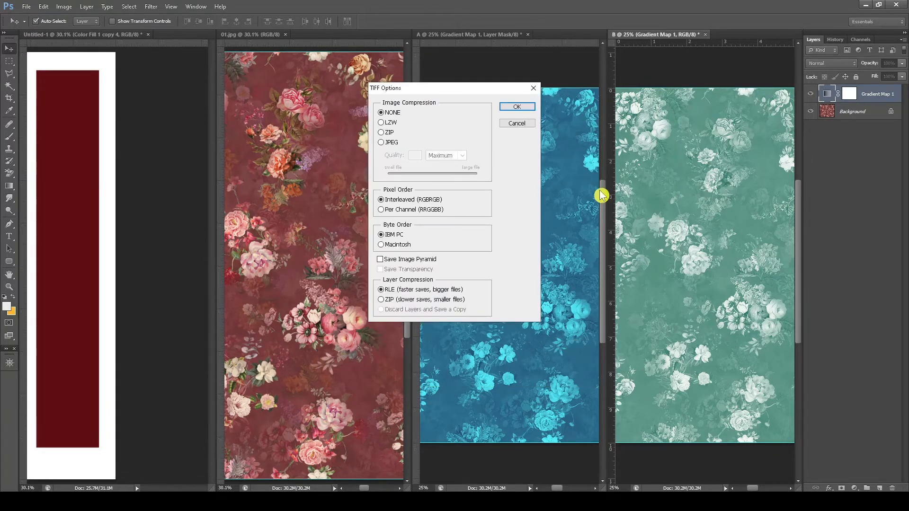
{"action": "left_click", "coordinate": [518, 107]}
{"action": "key", "text": "ctrl+w"}
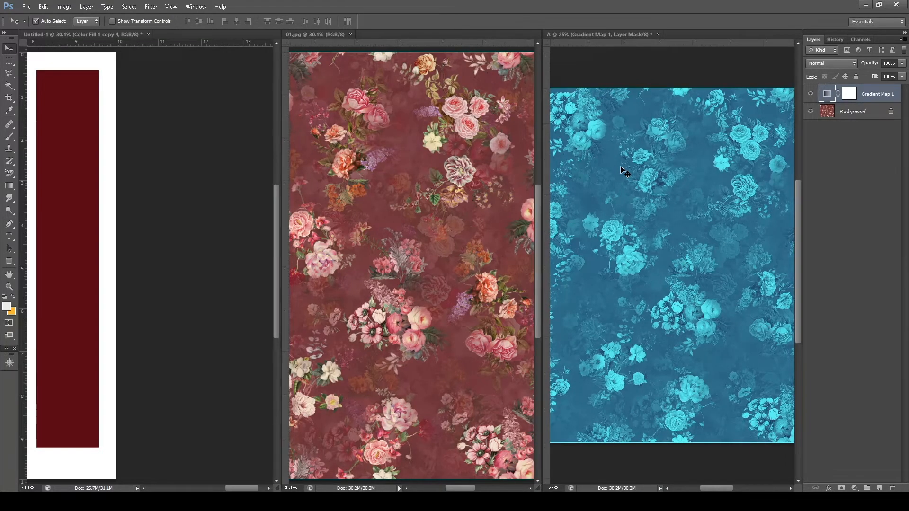
- Close the blue document A, saving it as an uncompressed TIFF in the Color folder
{"action": "key", "text": "ctrl+Tab"}
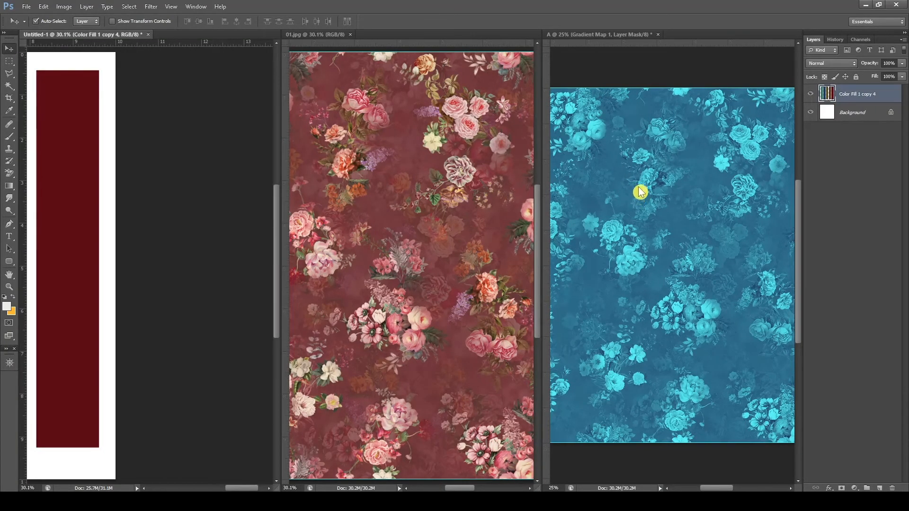
{"action": "left_click", "coordinate": [640, 192]}
{"action": "key", "text": "ctrl+w"}
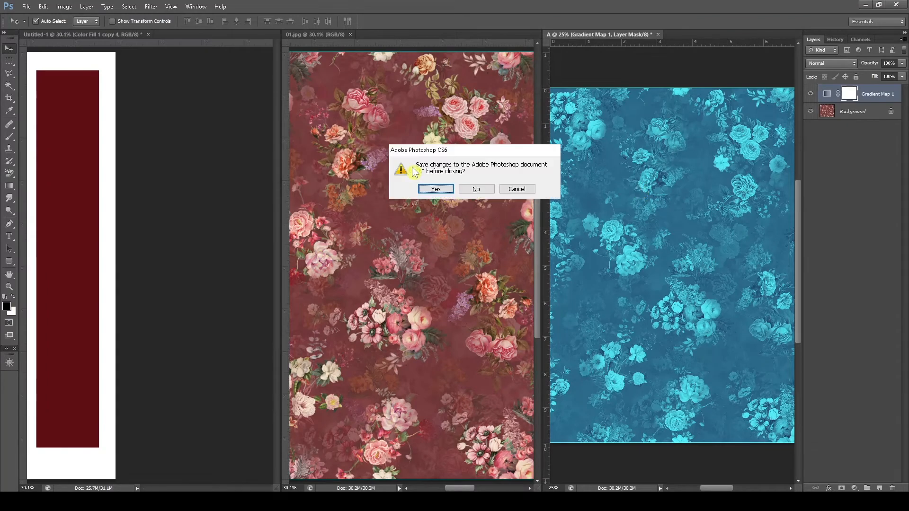
{"action": "left_click", "coordinate": [435, 189]}
{"action": "left_click", "coordinate": [474, 353]}
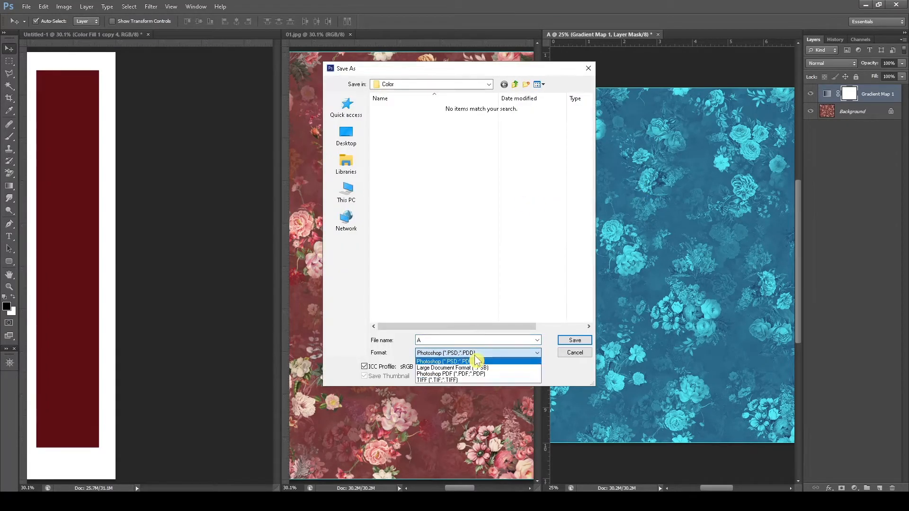
{"action": "left_click", "coordinate": [457, 381]}
{"action": "left_click", "coordinate": [575, 340]}
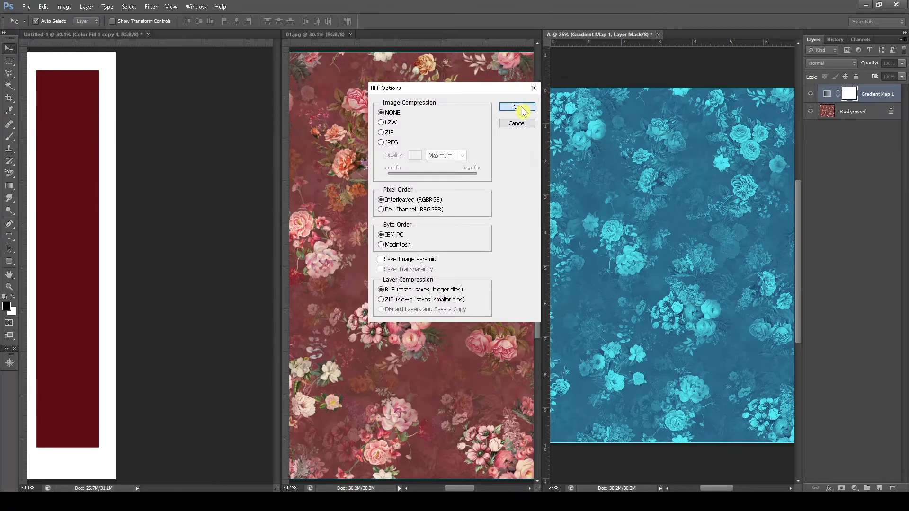
{"action": "left_click", "coordinate": [518, 107]}
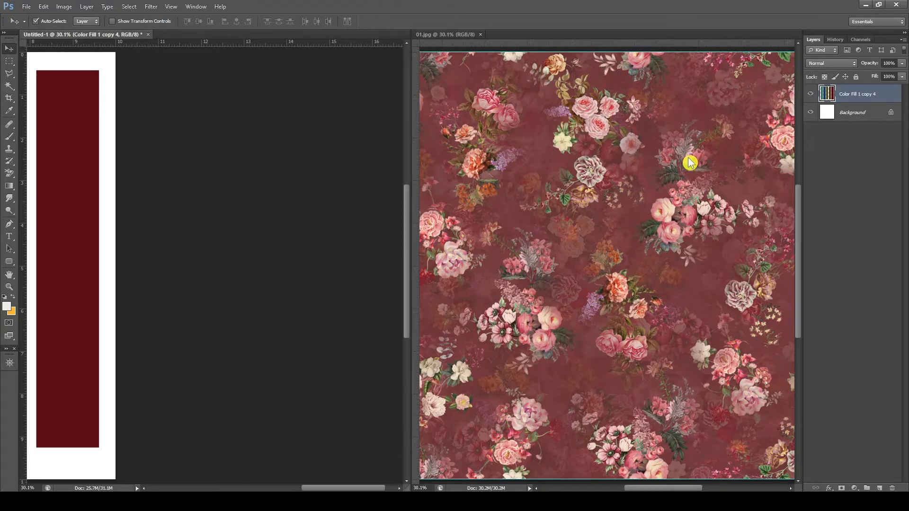
- Show the recorded actions and stop recording the current action
{"action": "key", "text": "alt+F9"}
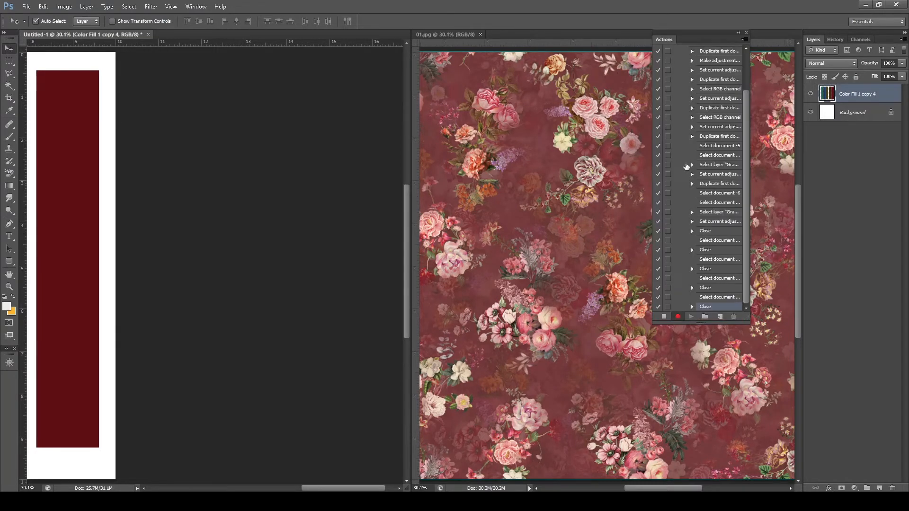
{"action": "left_click", "coordinate": [745, 43]}
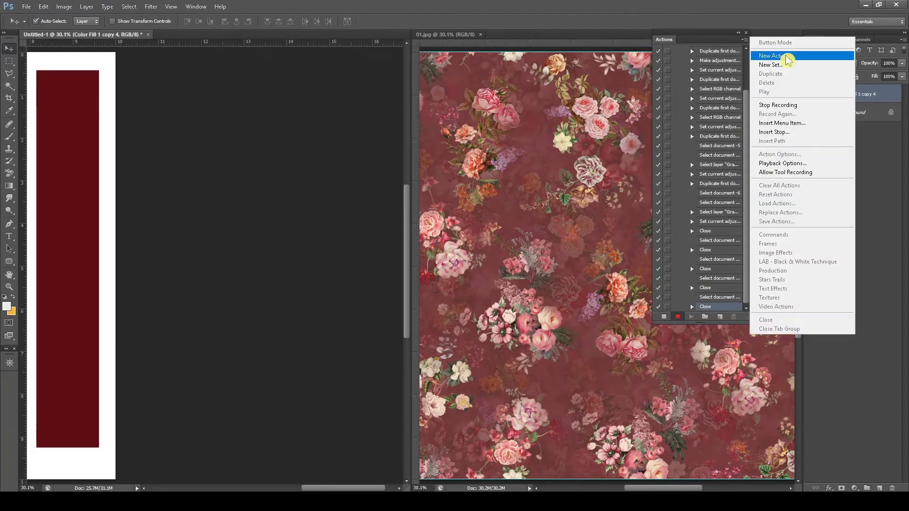
{"action": "left_click", "coordinate": [789, 106]}
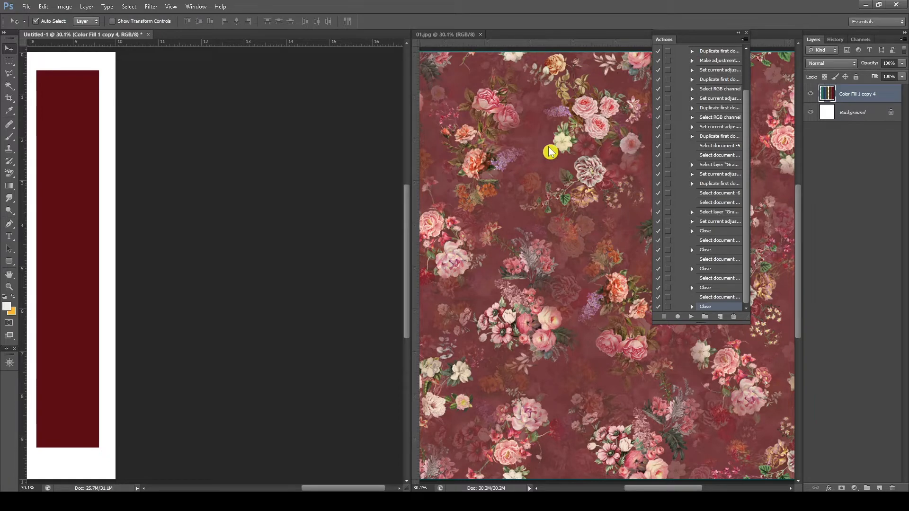
- Close 01.jpg and the colour-stripe document Untitled-1 without saving, and move the expanded actions list beside the layers list
{"action": "left_click", "coordinate": [739, 32]}
{"action": "left_click", "coordinate": [480, 35]}
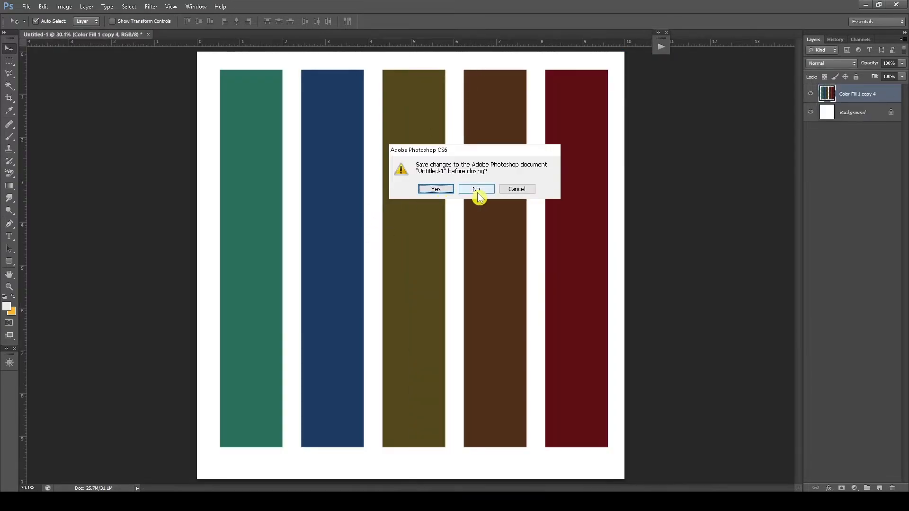
{"action": "left_click", "coordinate": [481, 196]}
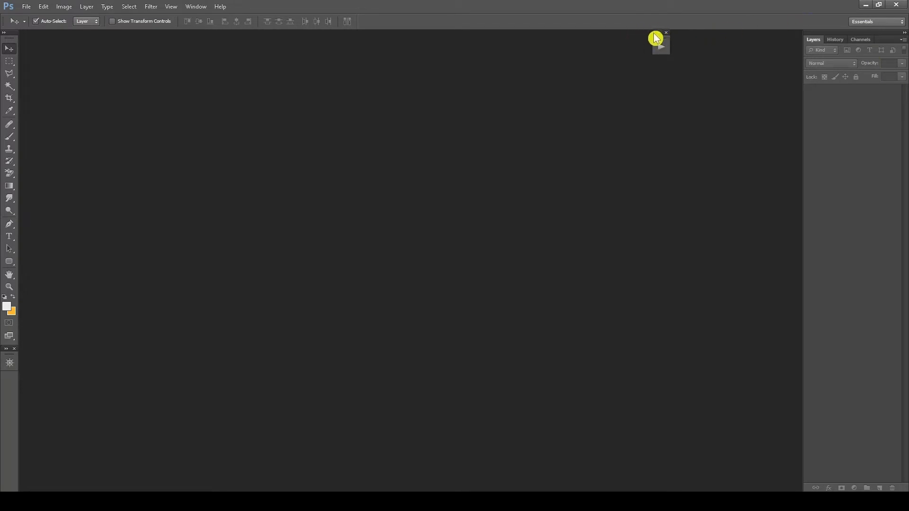
{"action": "left_click", "coordinate": [663, 38]}
{"action": "left_click_drag", "start_coordinate": [670, 36], "coordinate": [721, 38]}
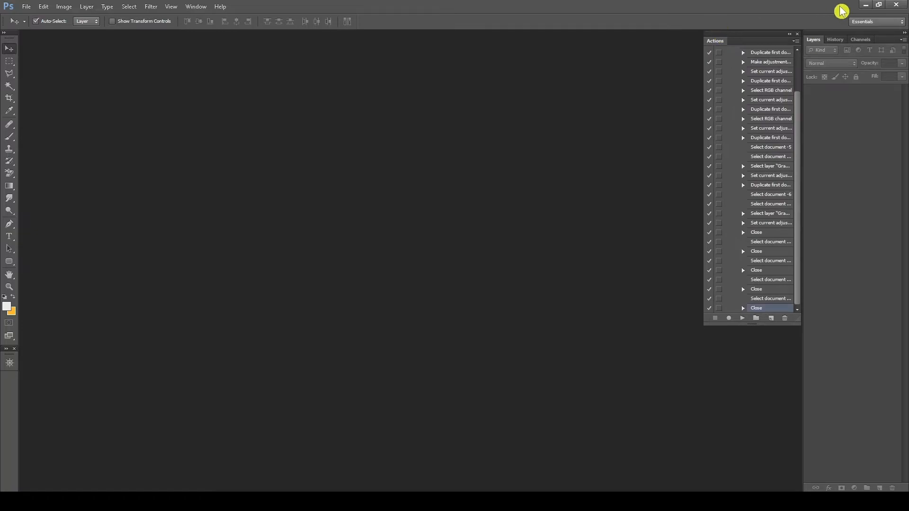
- Switch to the desktop and check the saved files A to E in the Color folder inside JpeG
{"action": "left_click", "coordinate": [865, 4]}
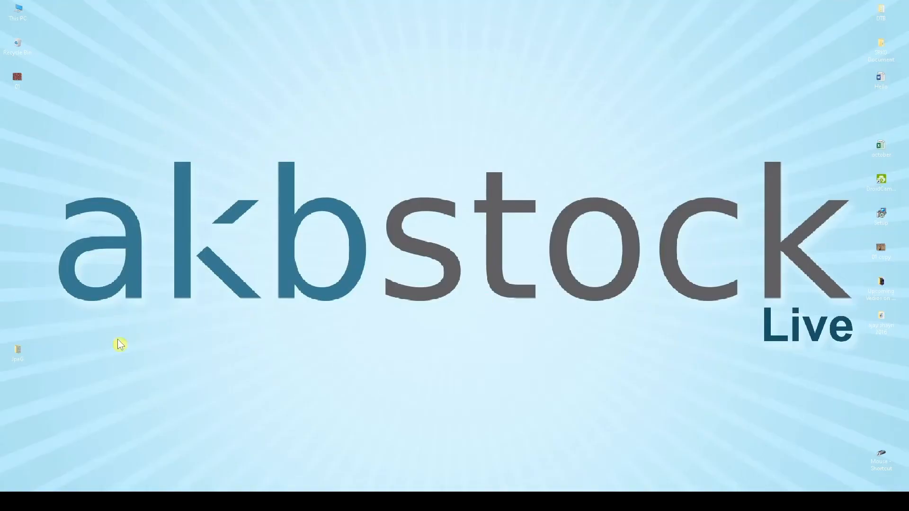
{"action": "double_click", "coordinate": [18, 352]}
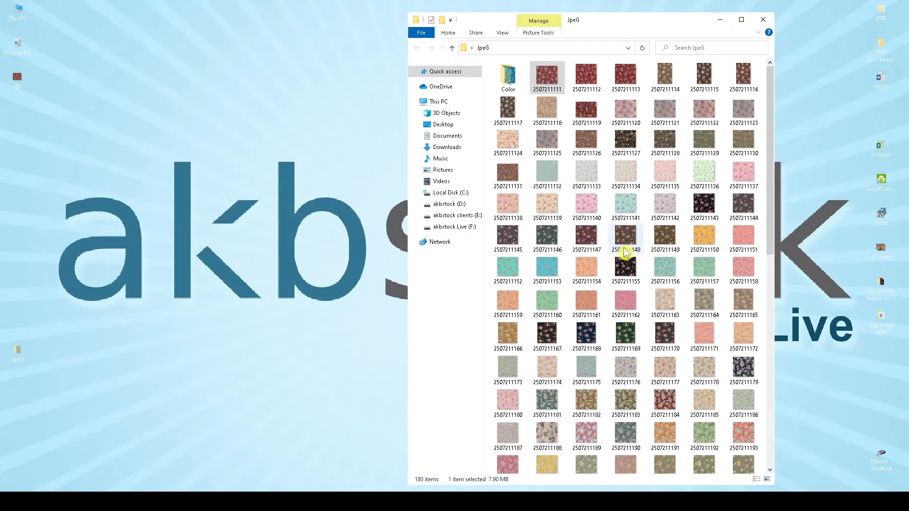
{"action": "left_click", "coordinate": [592, 276]}
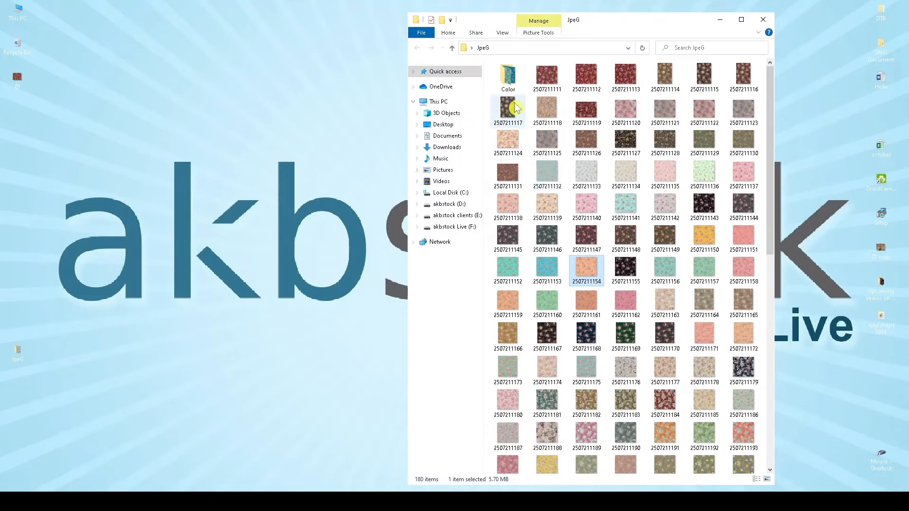
{"action": "double_click", "coordinate": [508, 76]}
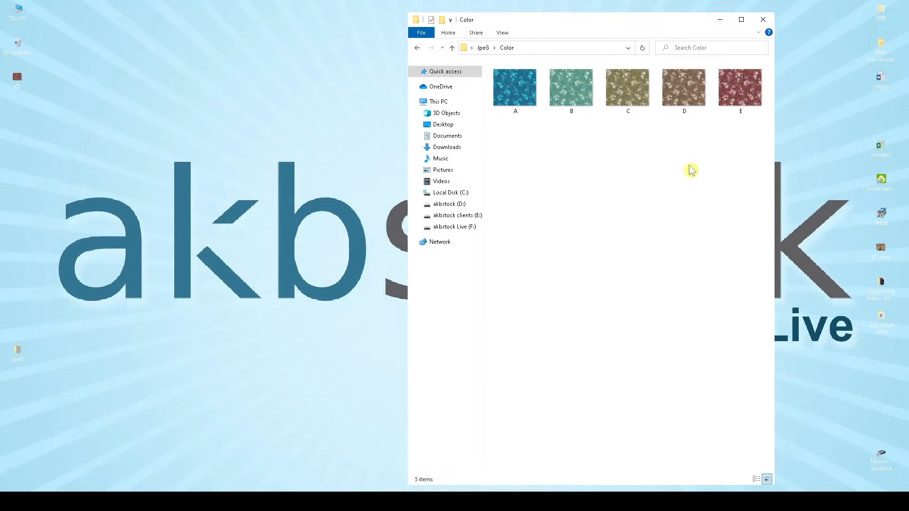
{"action": "left_click", "coordinate": [418, 51]}
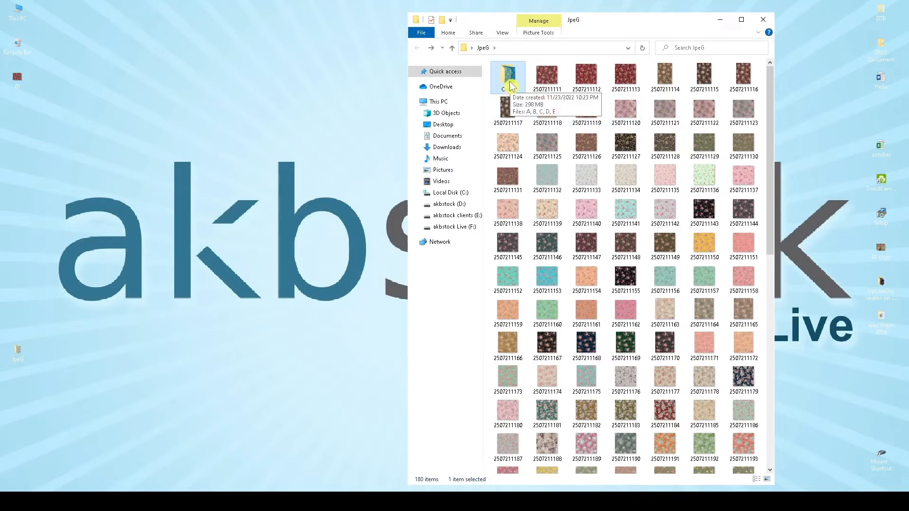
{"action": "double_click", "coordinate": [511, 84]}
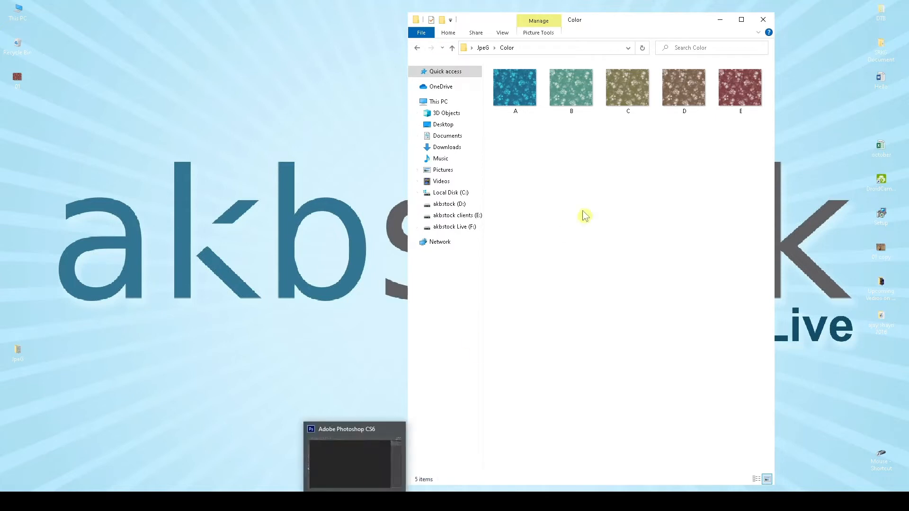
- Move files A to E out of the Color folder into a new desktop folder named "Final COlor"
{"action": "key", "text": "ctrl+a"}
{"action": "key", "text": "ctrl+x"}
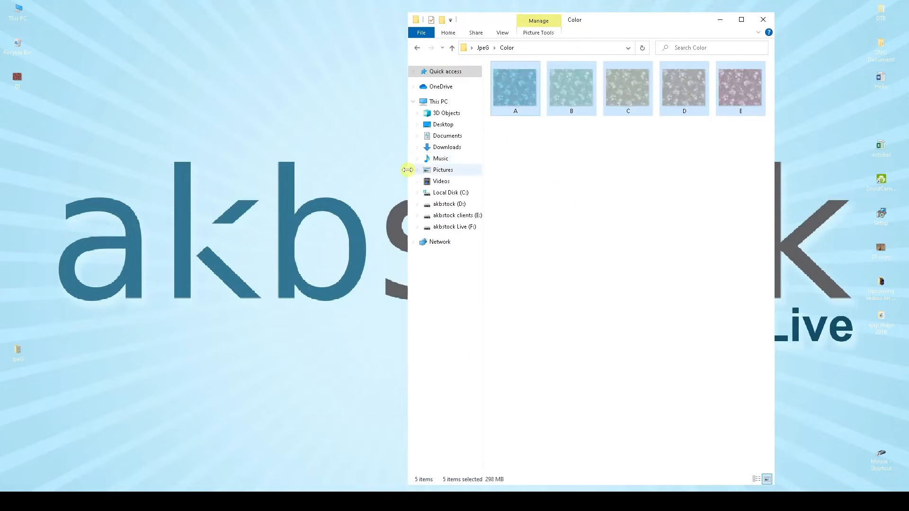
{"action": "left_click", "coordinate": [136, 194]}
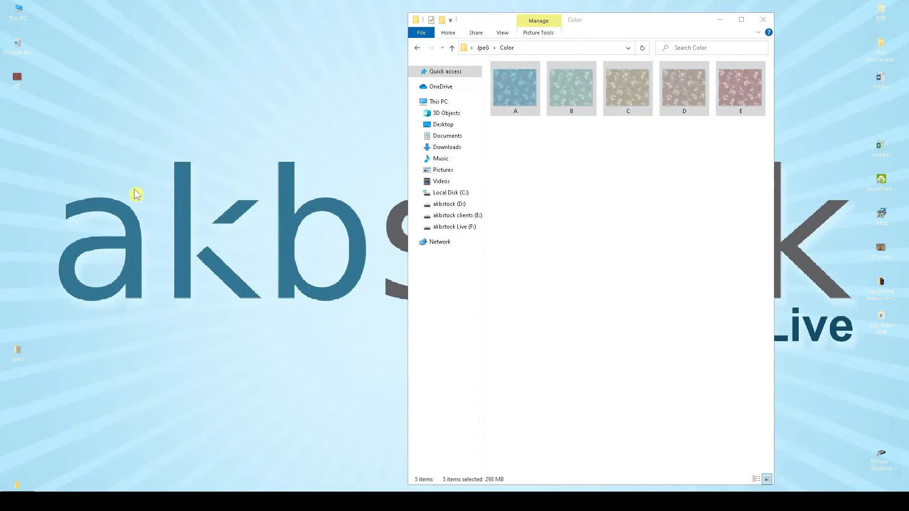
{"action": "key", "text": "Return"}
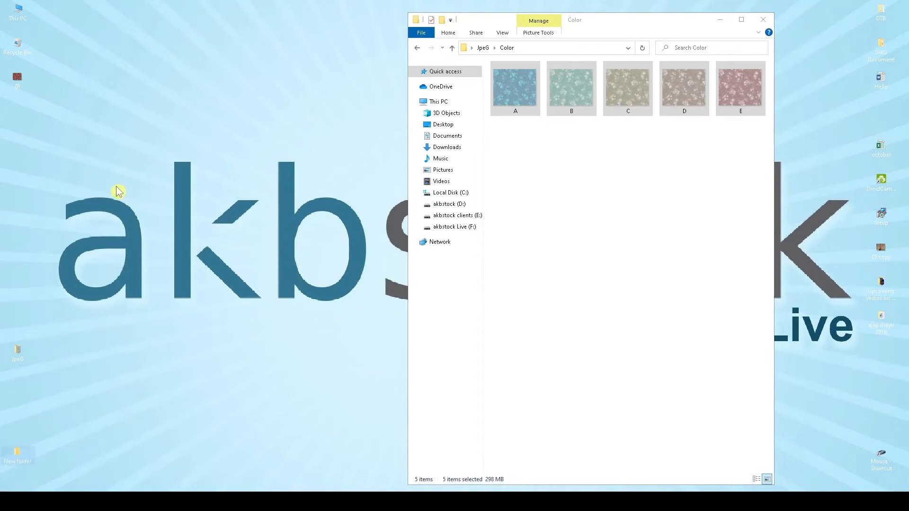
{"action": "key", "text": "ctrl+shift+n"}
{"action": "type", "text": "F"}
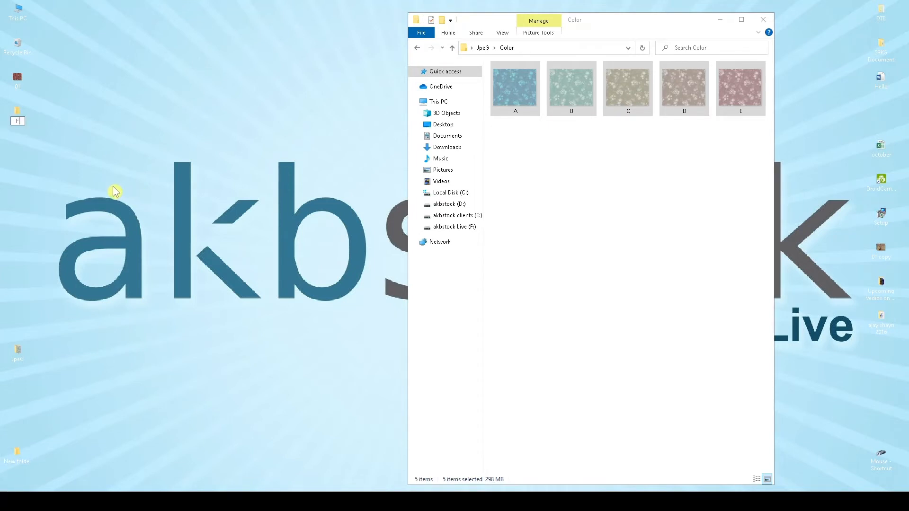
{"action": "type", "text": "inal COlor"}
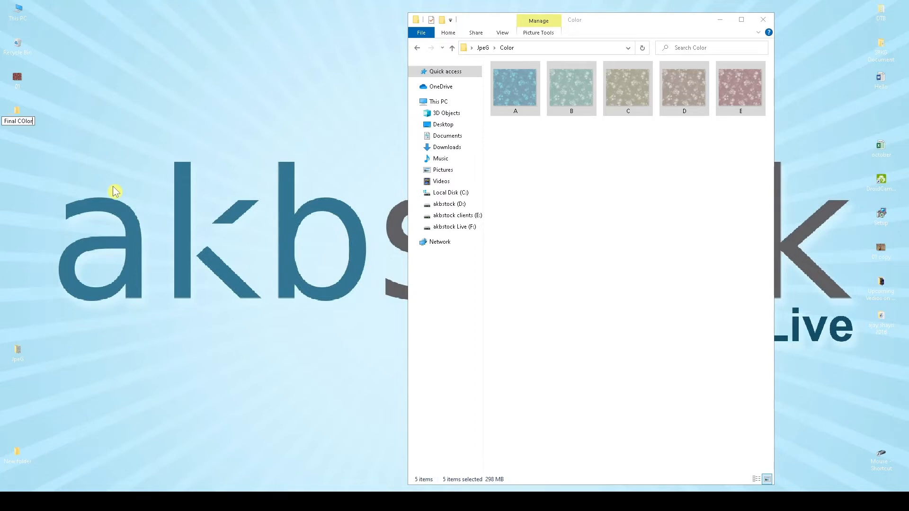
{"action": "key", "text": "Return"}
{"action": "key", "text": "Return"}
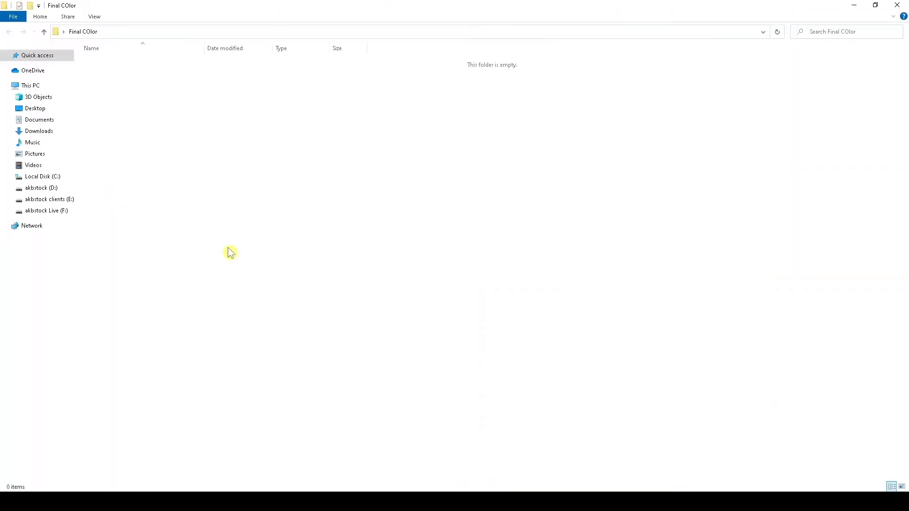
{"action": "key", "text": "ctrl+v"}
- Check the Color folder inside JpeG and close its window to return to the desktop
{"action": "left_click", "coordinate": [433, 223]}
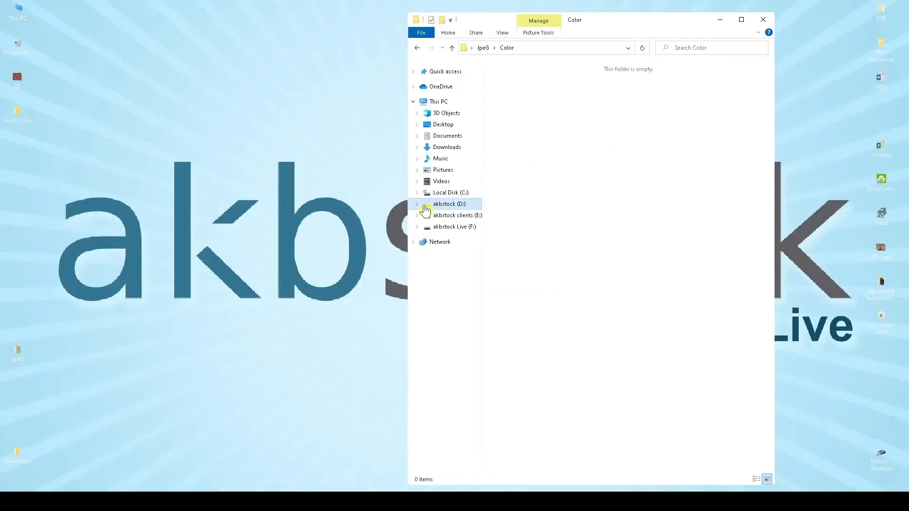
{"action": "left_click", "coordinate": [425, 207]}
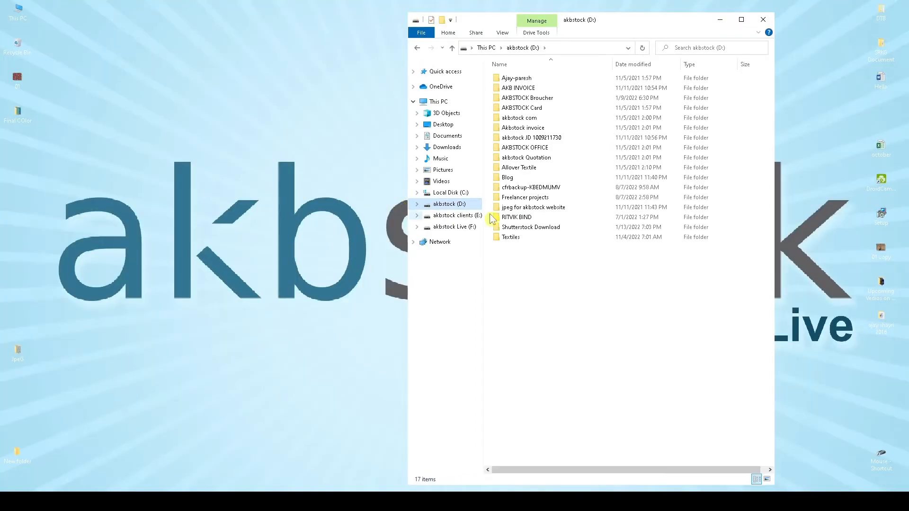
{"action": "left_click", "coordinate": [417, 48]}
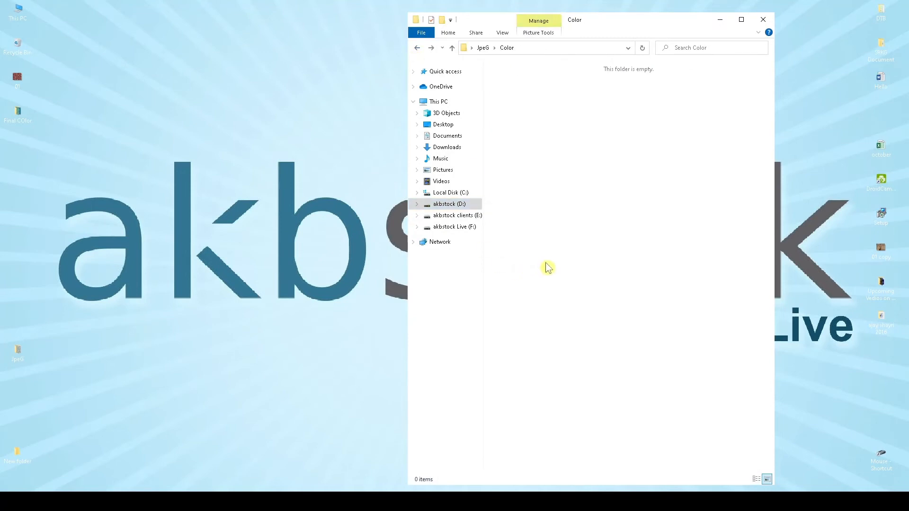
{"action": "left_click", "coordinate": [764, 20]}
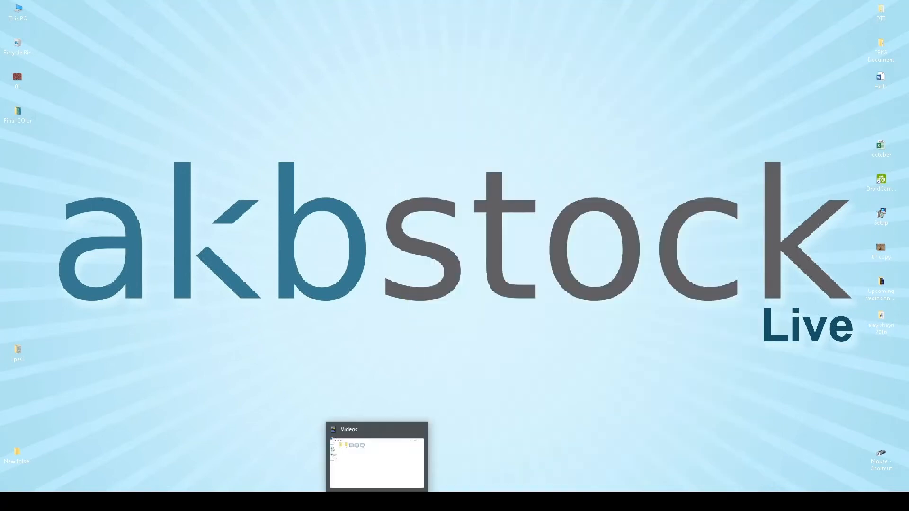
{"action": "left_click", "coordinate": [393, 469]}
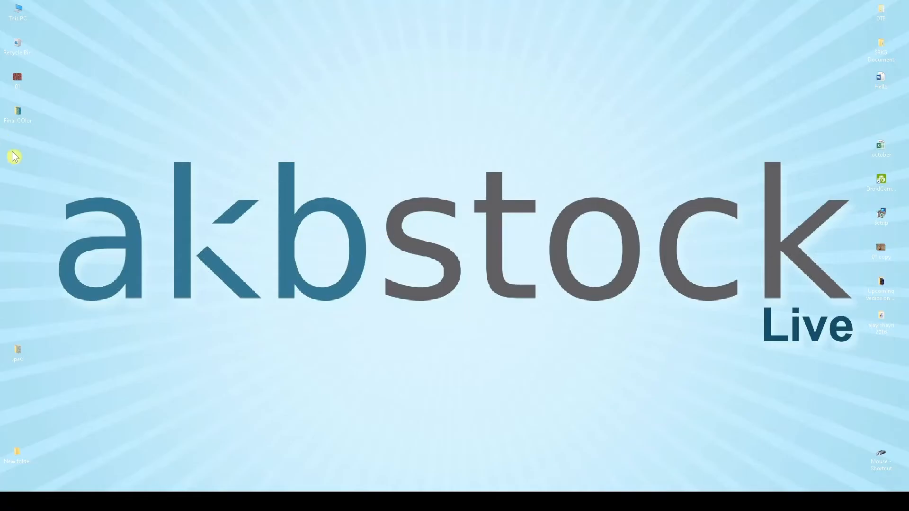
- Open 2507211288.jpg and 2507211289.jpg from the JpeG folder in Photoshop, and select the first step of Color Action 02 in the enlarged actions list
{"action": "double_click", "coordinate": [18, 351]}
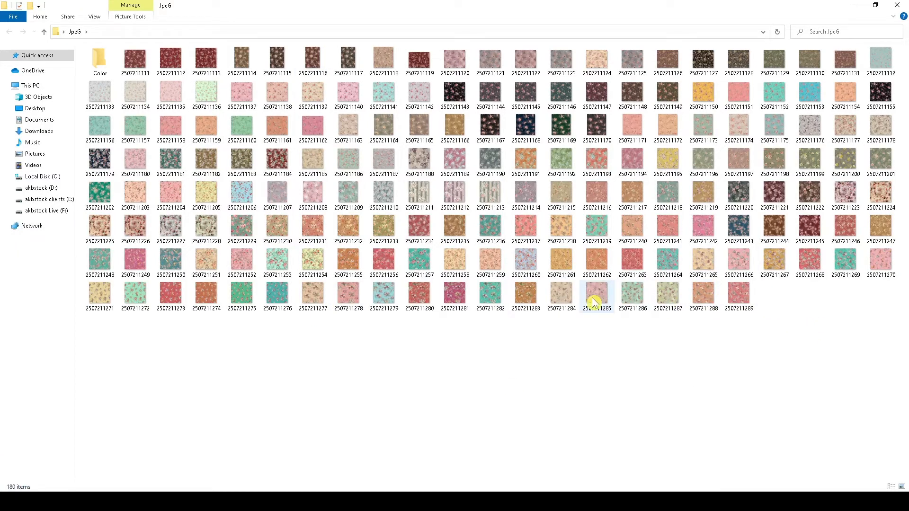
{"action": "left_click_drag", "start_coordinate": [791, 299], "coordinate": [425, 46]}
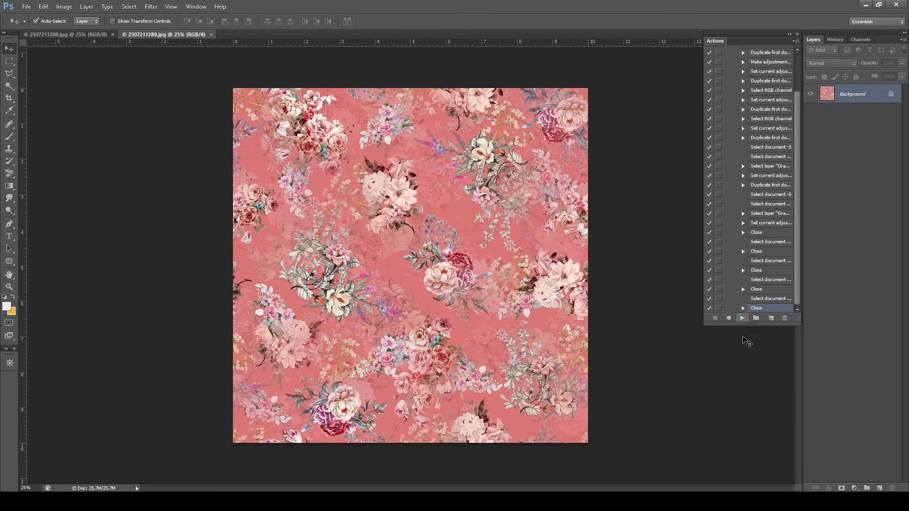
{"action": "left_click_drag", "start_coordinate": [751, 326], "coordinate": [751, 388]}
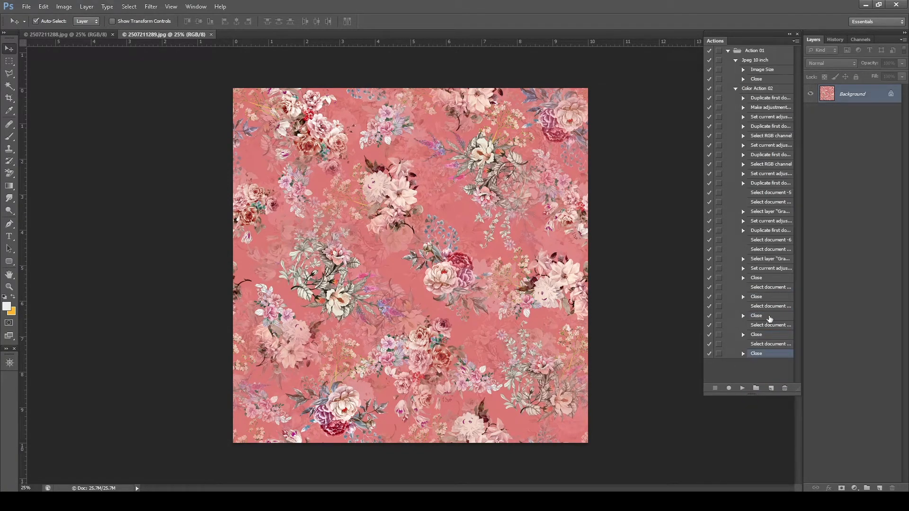
{"action": "left_click", "coordinate": [759, 90]}
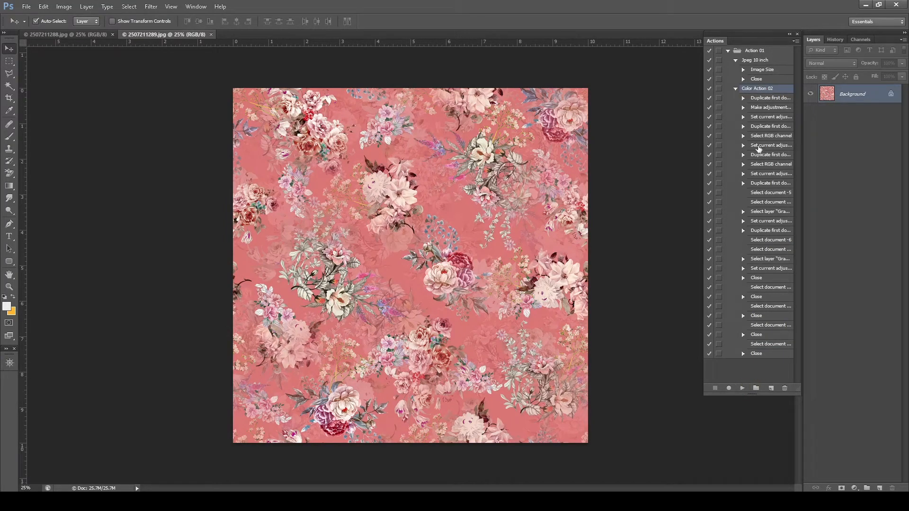
{"action": "left_click", "coordinate": [763, 100]}
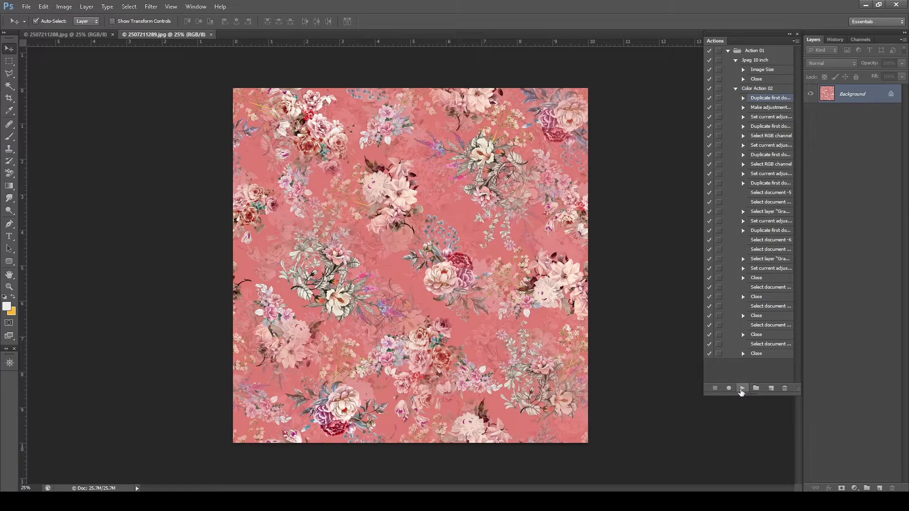
- Look at the Batch automation command, check the Color folder inside JpeG, and return to Photoshop
{"action": "left_click", "coordinate": [44, 7]}
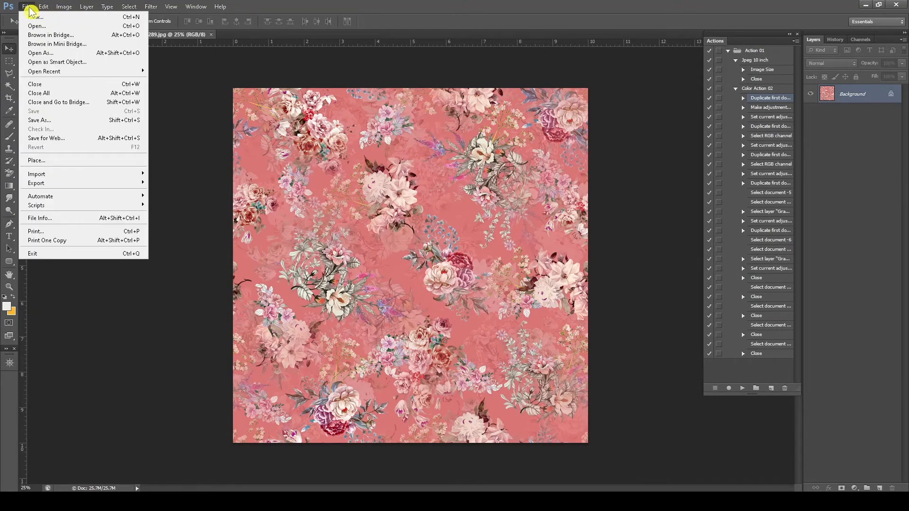
{"action": "mouse_move", "coordinate": [62, 199]}
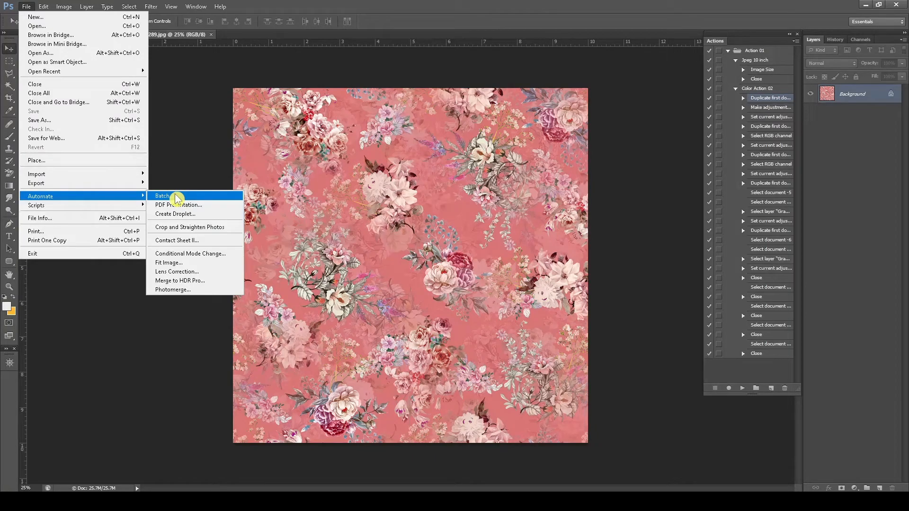
{"action": "left_click", "coordinate": [866, 5]}
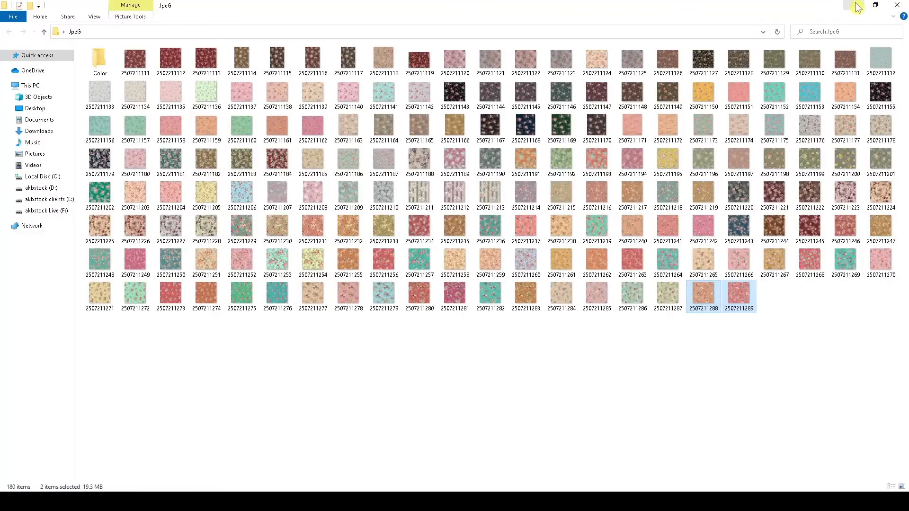
{"action": "double_click", "coordinate": [101, 60]}
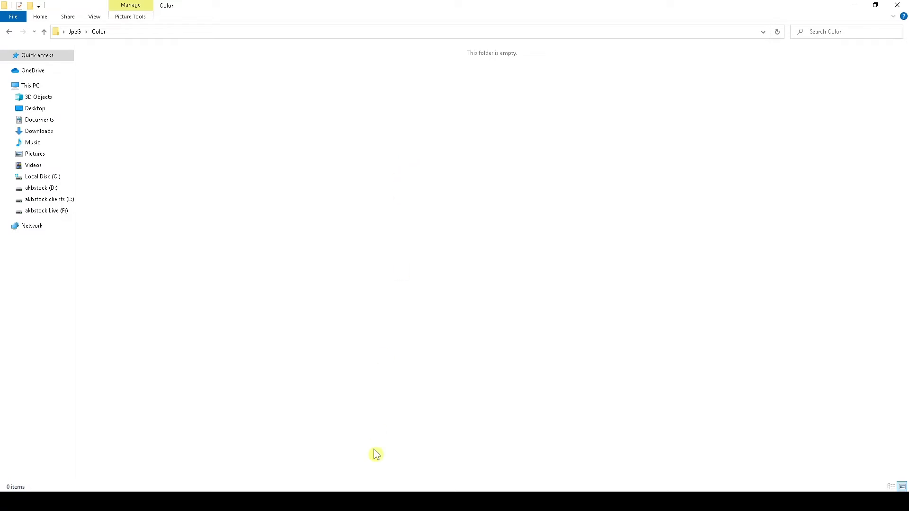
{"action": "left_click", "coordinate": [376, 502]}
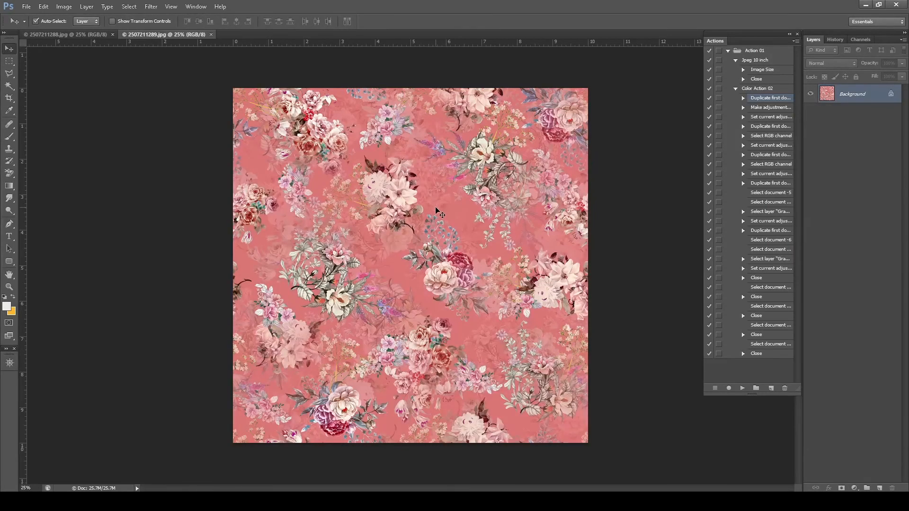
- Play Color Action 02 on 2507211289.jpg from its first step, and try to save document E as a TIFF in the Color folder
{"action": "left_click", "coordinate": [742, 389]}
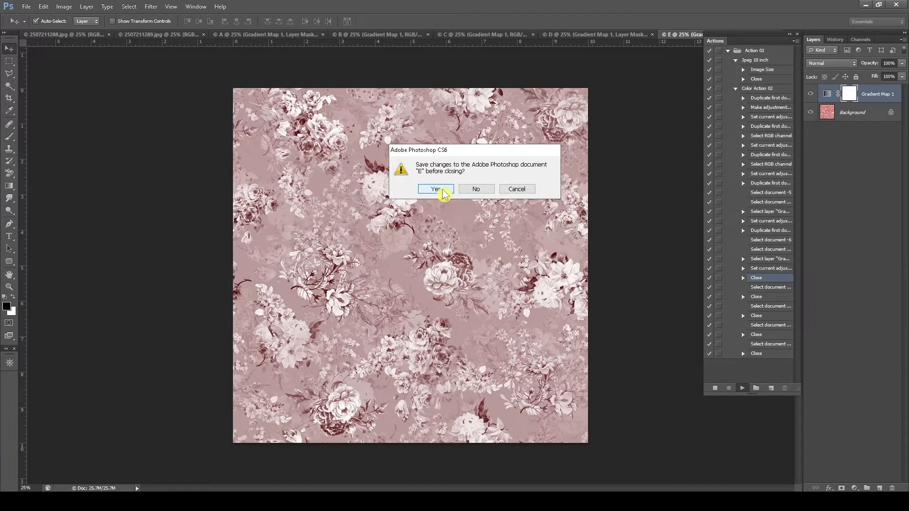
{"action": "left_click", "coordinate": [436, 190]}
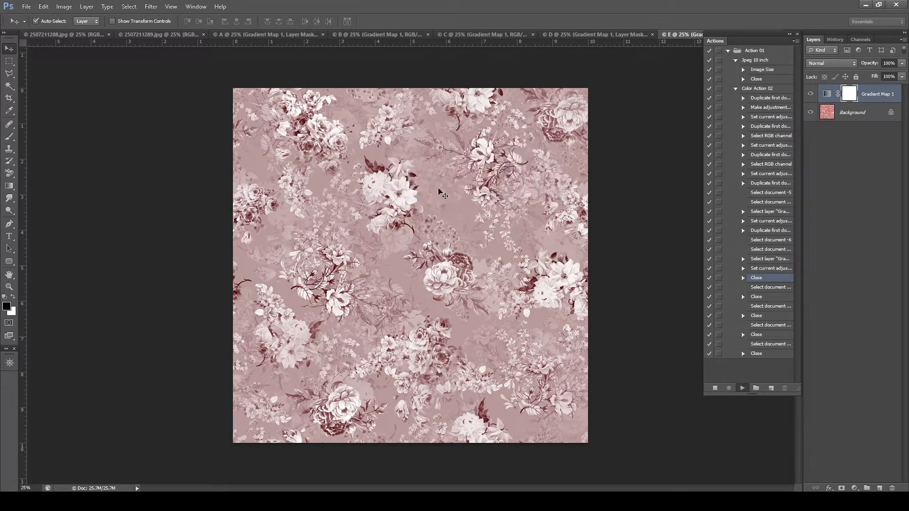
{"action": "left_click", "coordinate": [480, 353]}
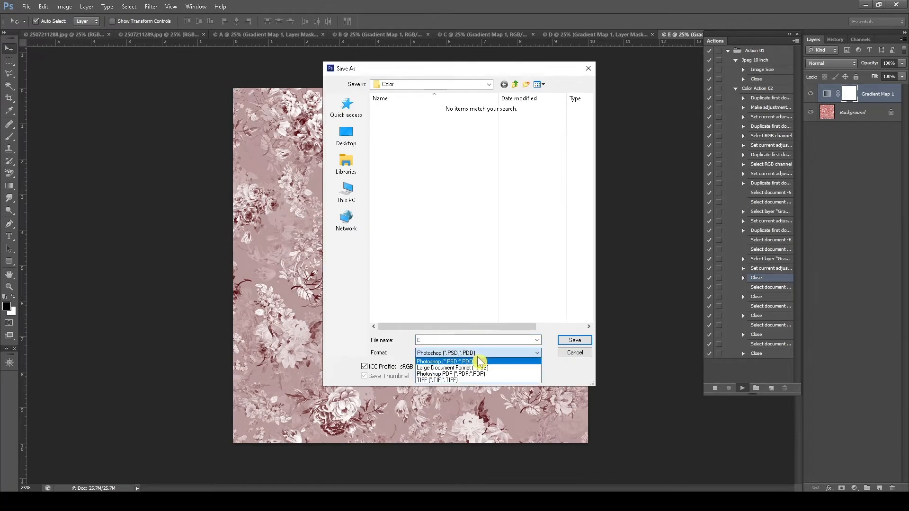
{"action": "left_click", "coordinate": [460, 381]}
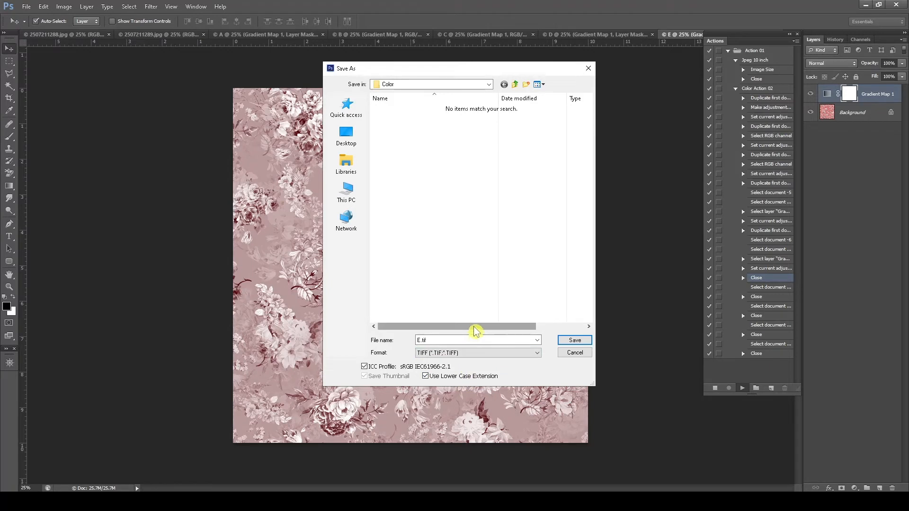
{"action": "left_click", "coordinate": [464, 353]}
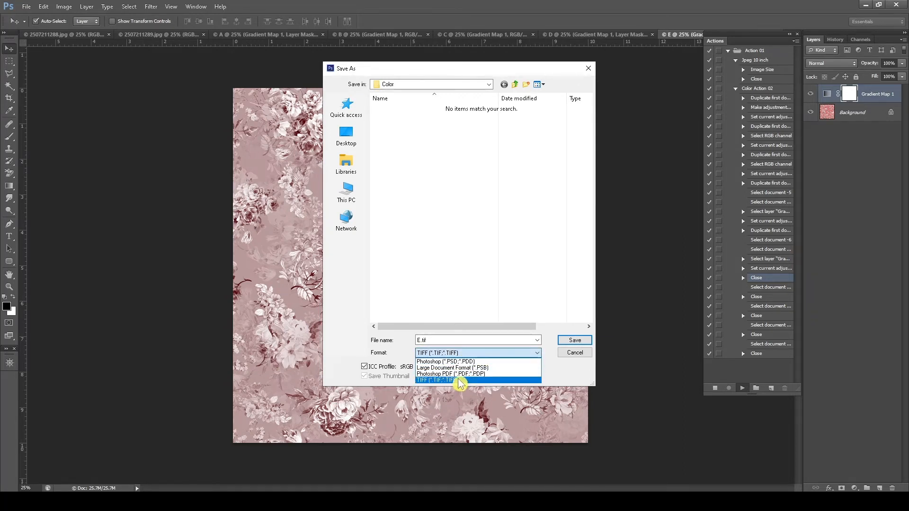
{"action": "left_click", "coordinate": [574, 358]}
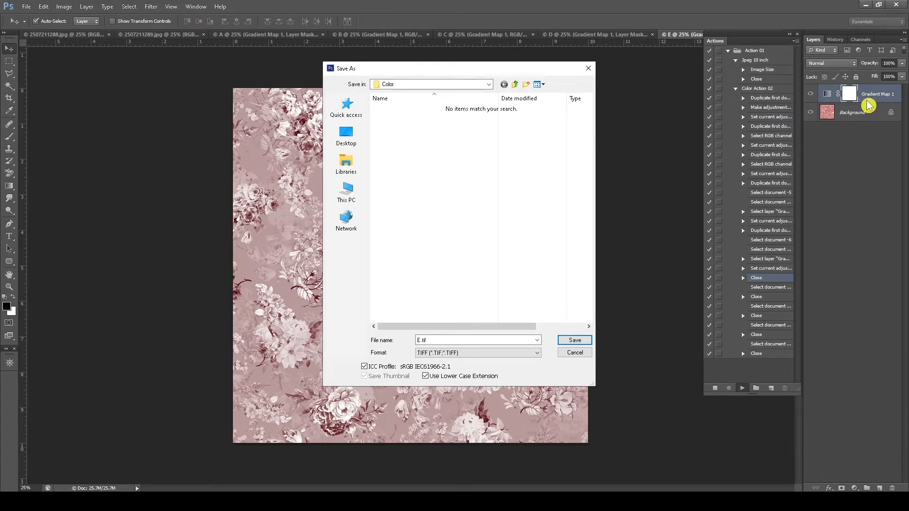
{"action": "left_click", "coordinate": [576, 355]}
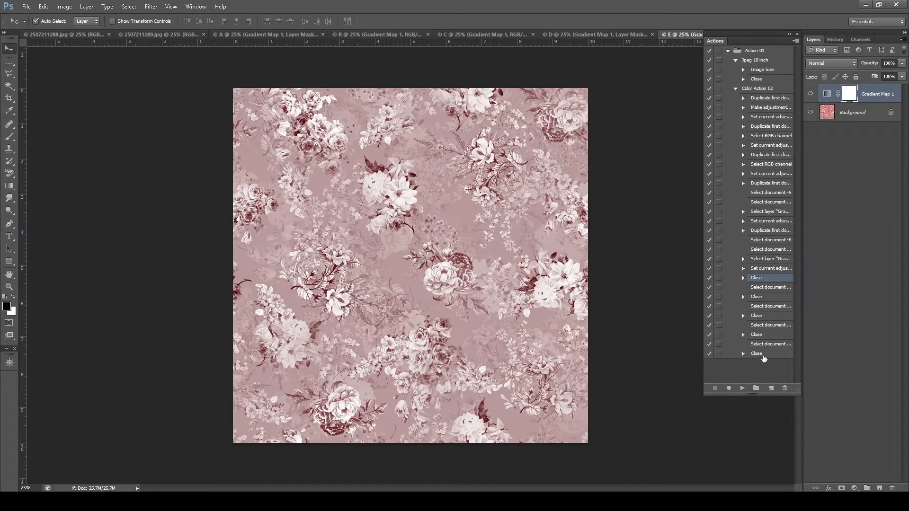
- Delete the closing run of Close and Select document steps from the end of Color Action 02
{"action": "left_click", "coordinate": [764, 359], "text": "shift"}
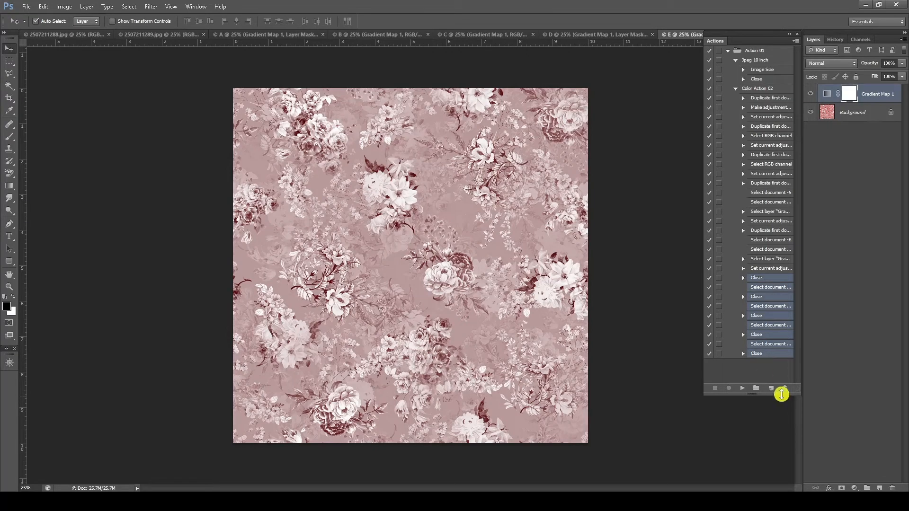
{"action": "left_click", "coordinate": [784, 389]}
{"action": "left_click", "coordinate": [436, 189]}
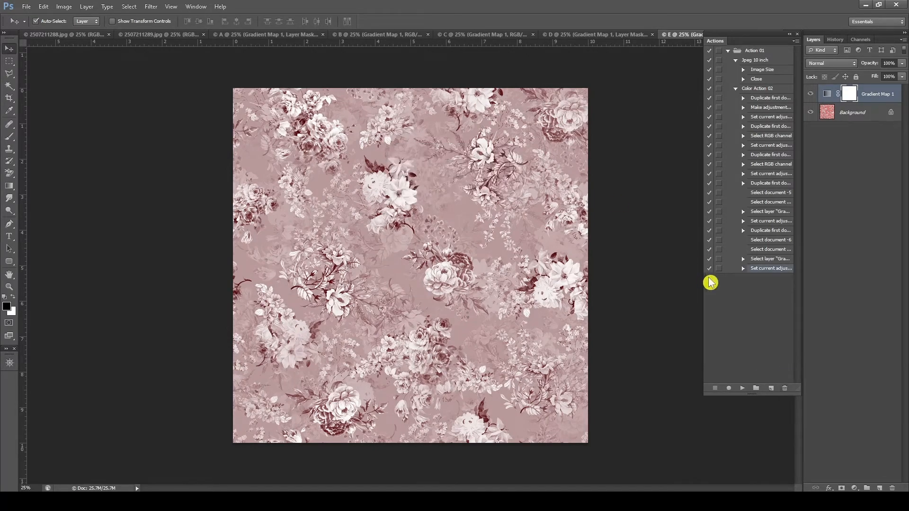
- Resume recording at the end of Color Action 02 and merge document E's Gradient Map 1 layer with its Background
{"action": "left_click", "coordinate": [797, 42]}
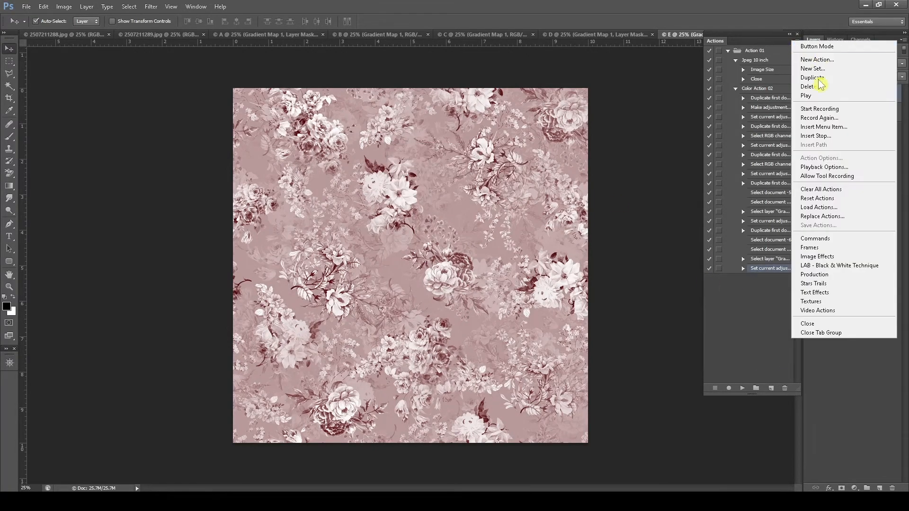
{"action": "left_click", "coordinate": [828, 112]}
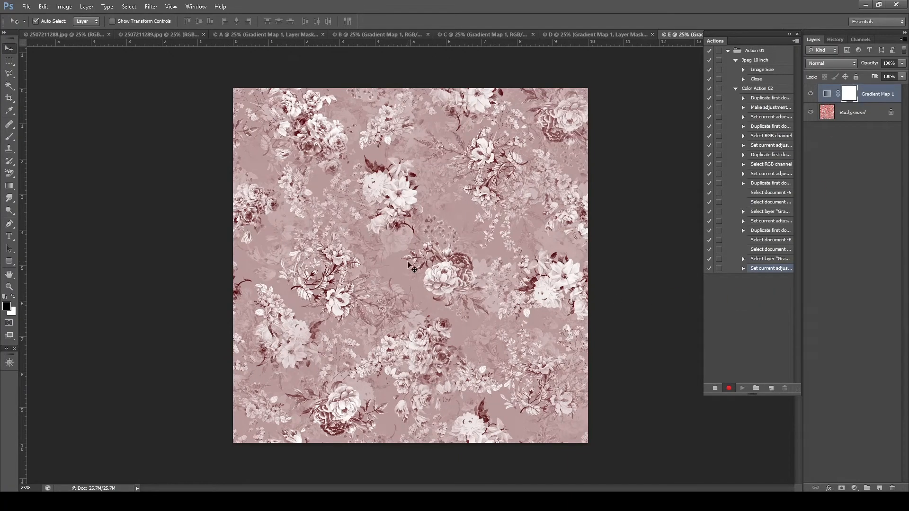
{"action": "left_click", "coordinate": [853, 113]}
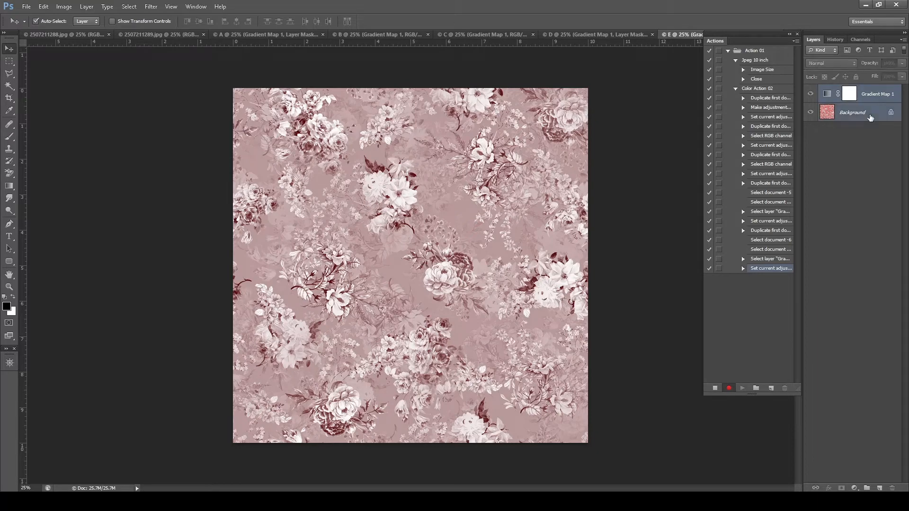
{"action": "key", "text": "ctrl+e"}
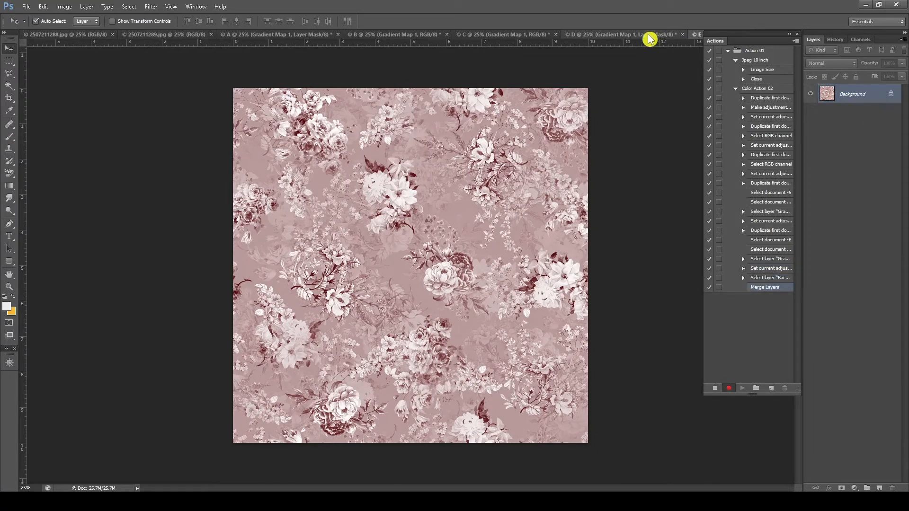
- Tile all open documents side by side and merge Gradient Map 1 with the Background in documents D and C
{"action": "key", "text": "F2"}
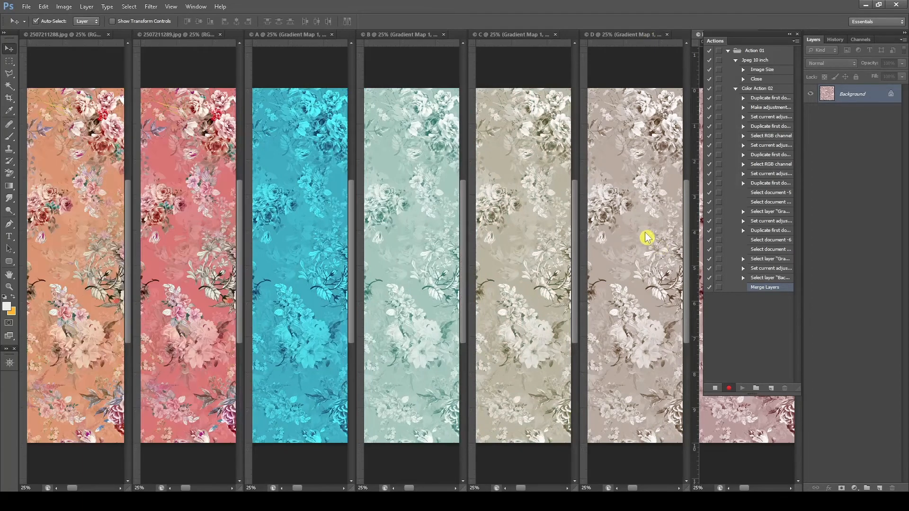
{"action": "key", "text": "ctrl+shift+Tab"}
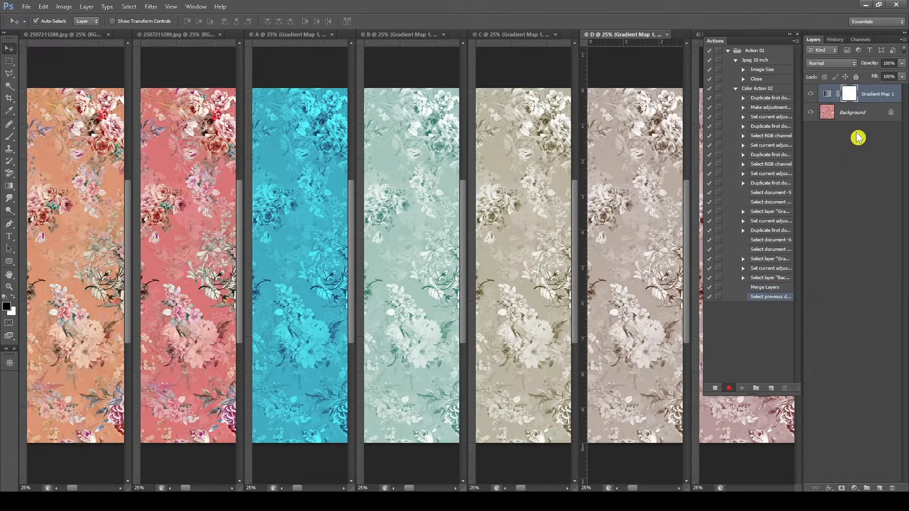
{"action": "left_click", "coordinate": [855, 112], "text": "shift"}
{"action": "key", "text": "ctrl+e"}
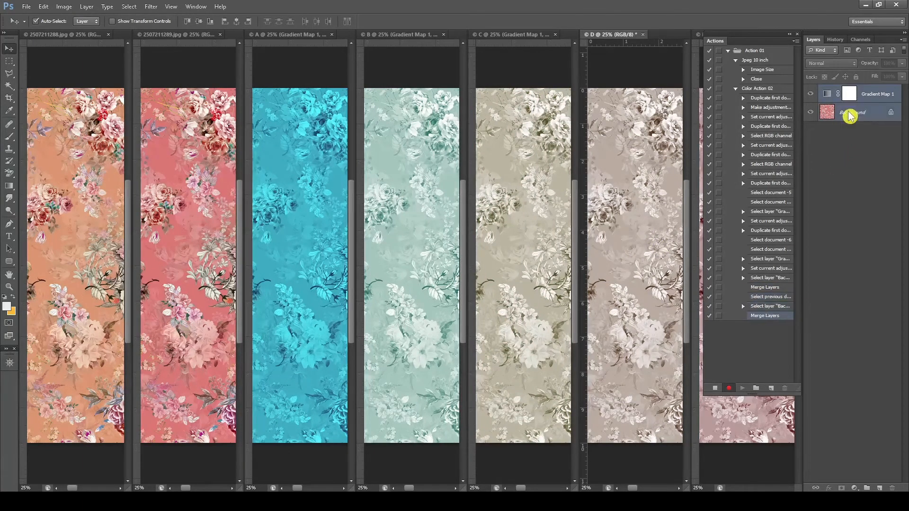
{"action": "key", "text": "ctrl+shift+Tab"}
{"action": "left_click", "coordinate": [872, 113], "text": "shift"}
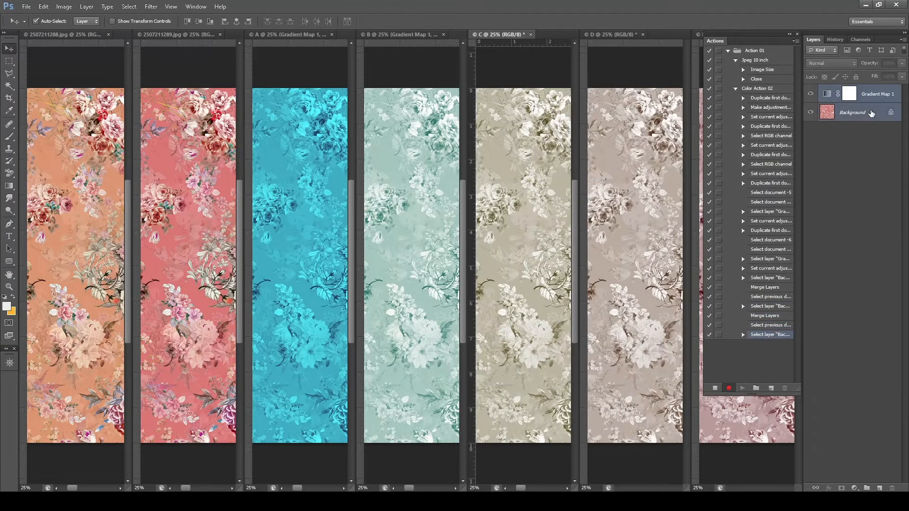
{"action": "key", "text": "ctrl+e"}
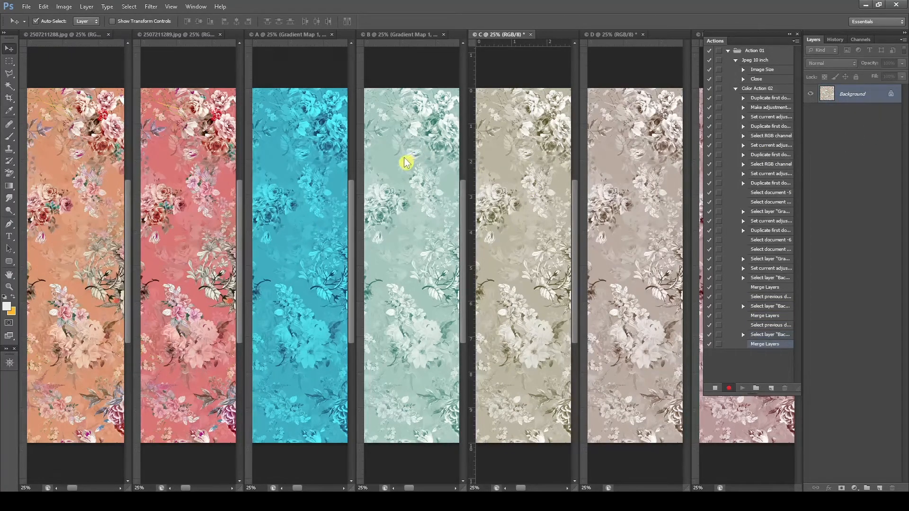
- Flatten documents B and A into a single Background layer each while the action records
{"action": "key", "text": "ctrl+shift+Tab"}
{"action": "left_click", "coordinate": [860, 112], "text": "shift"}
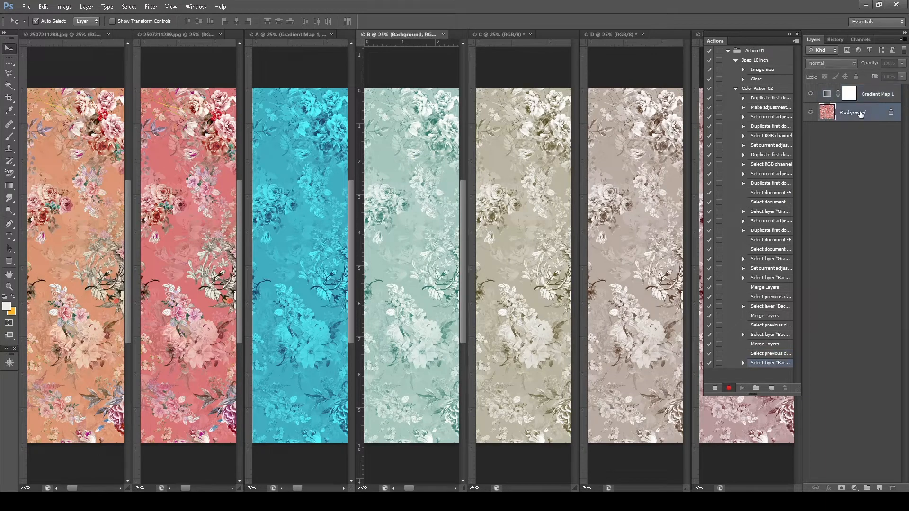
{"action": "right_click", "coordinate": [861, 114]}
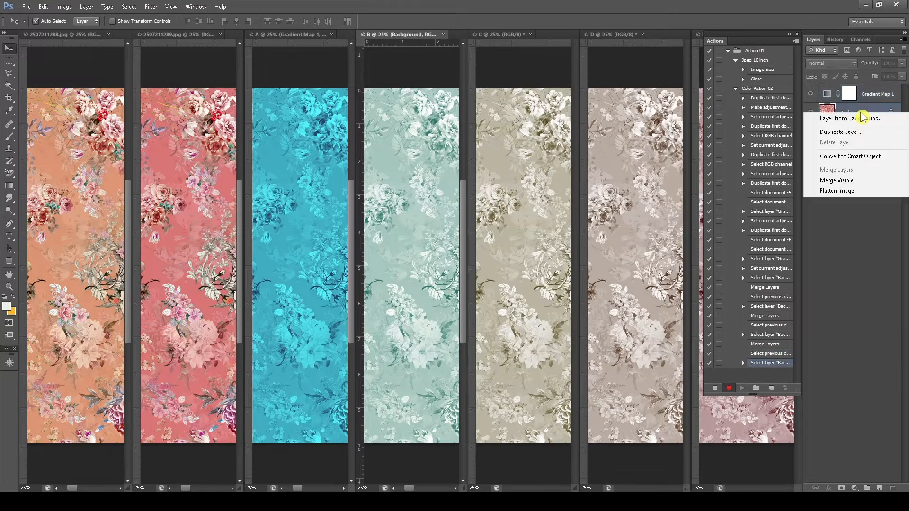
{"action": "left_click", "coordinate": [846, 191]}
{"action": "key", "text": "ctrl+shift+Tab"}
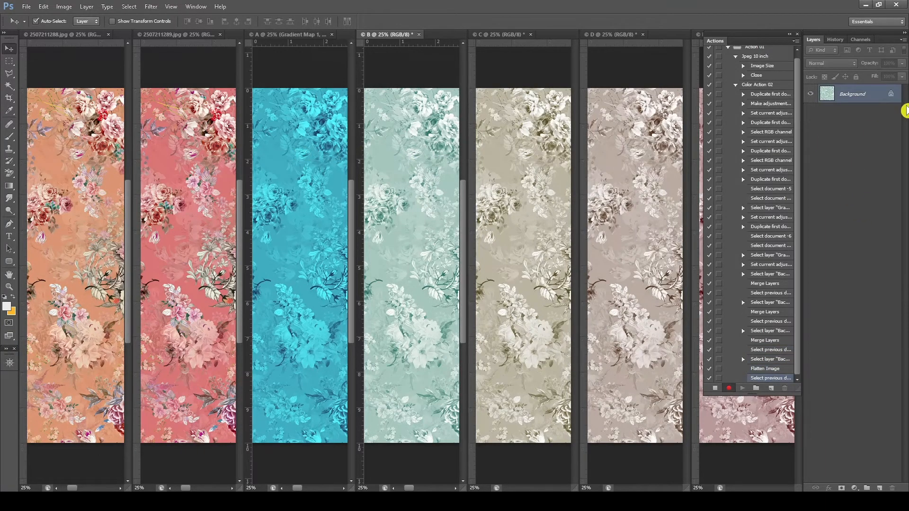
{"action": "left_click", "coordinate": [860, 108], "text": "shift"}
{"action": "right_click", "coordinate": [861, 108]}
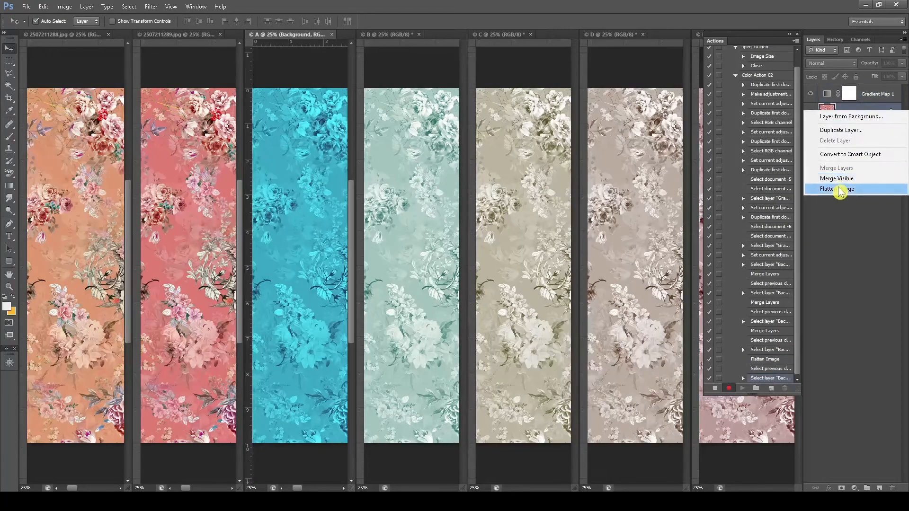
{"action": "left_click", "coordinate": [840, 189]}
- Record switching to 2507211289.jpg and forward through documents A, B, C and D to document E
{"action": "key", "text": "ctrl+shift+Tab"}
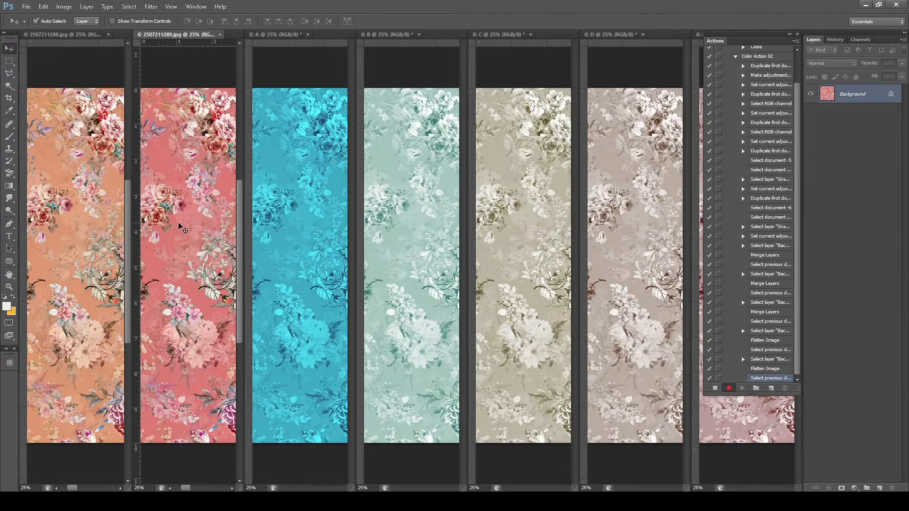
{"action": "left_click", "coordinate": [320, 201]}
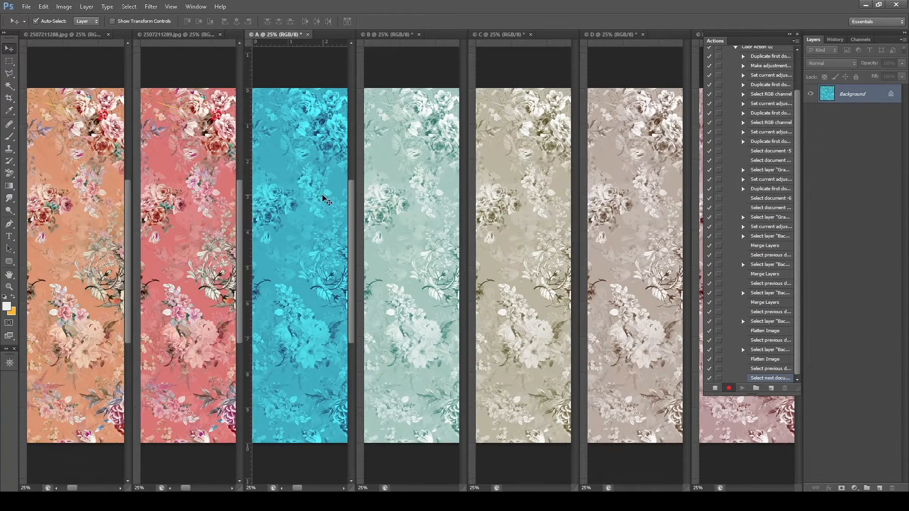
{"action": "left_click", "coordinate": [411, 207]}
{"action": "left_click", "coordinate": [530, 194]}
{"action": "left_click", "coordinate": [633, 187]}
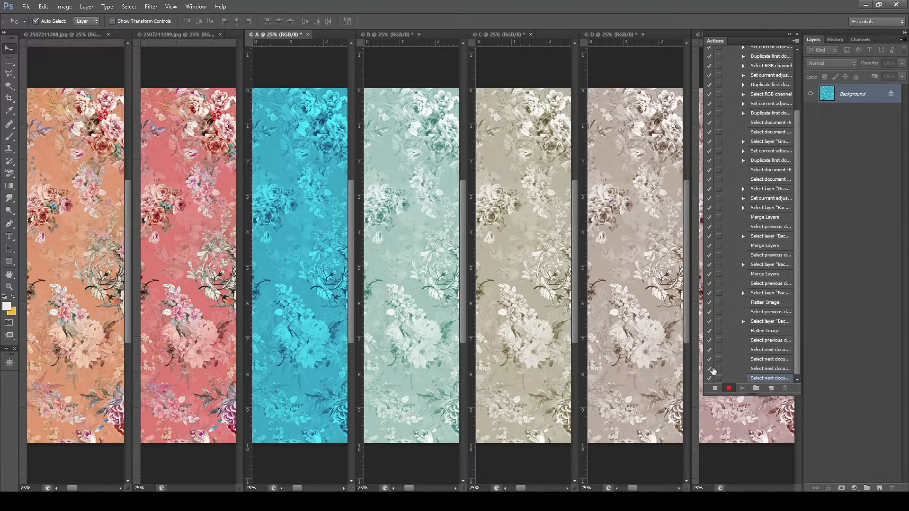
{"action": "left_click", "coordinate": [732, 406]}
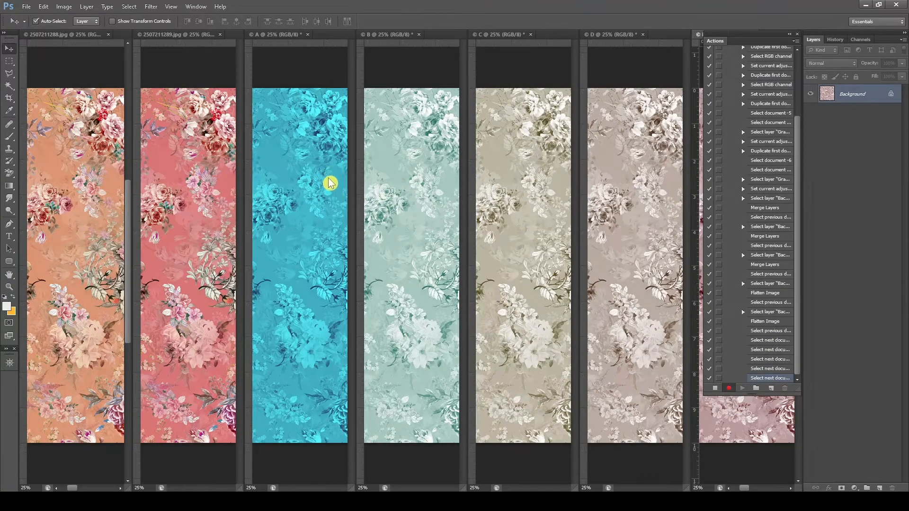
- Collapse and reopen the actions list, and save document E as a JPEG in the Color folder
{"action": "left_click", "coordinate": [790, 34]}
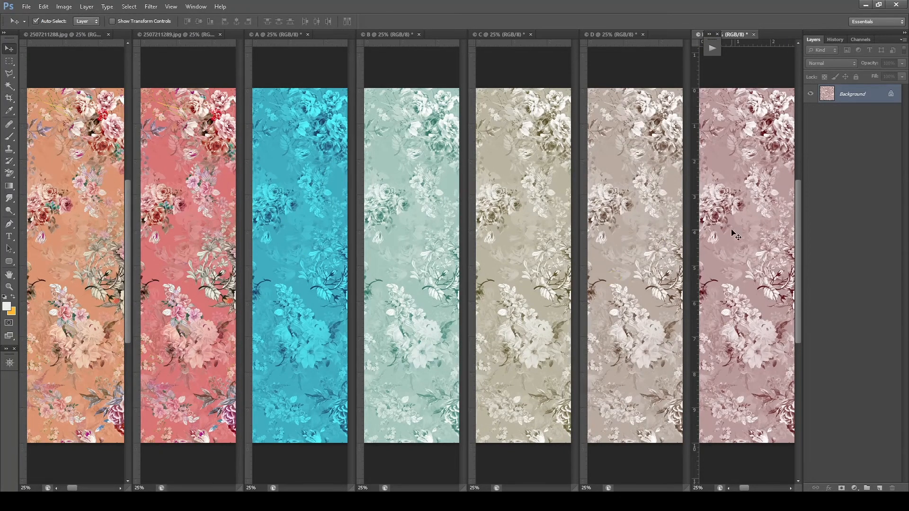
{"action": "left_click", "coordinate": [703, 35]}
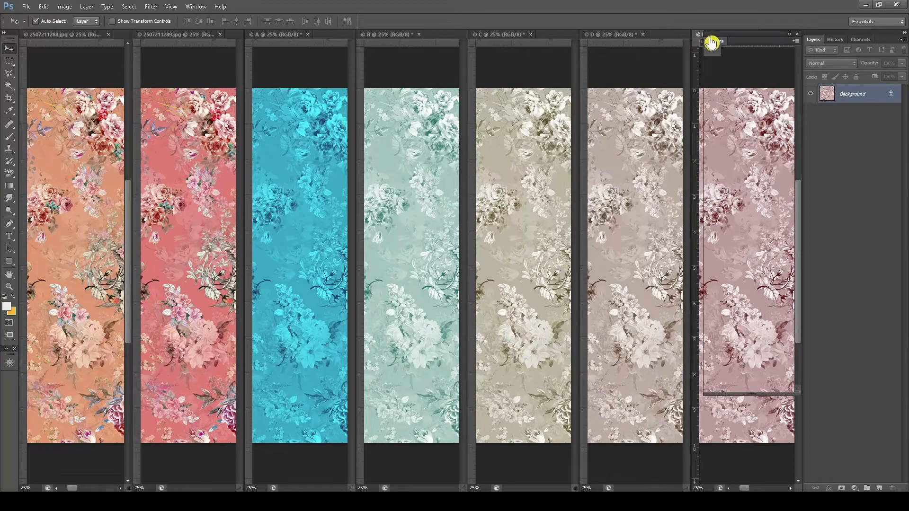
{"action": "key", "text": "ctrl+shift+s"}
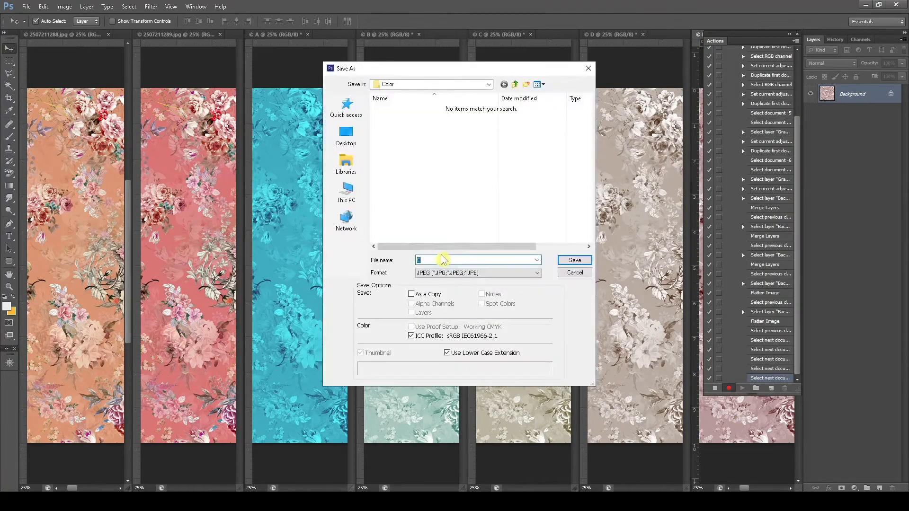
{"action": "left_click", "coordinate": [575, 261]}
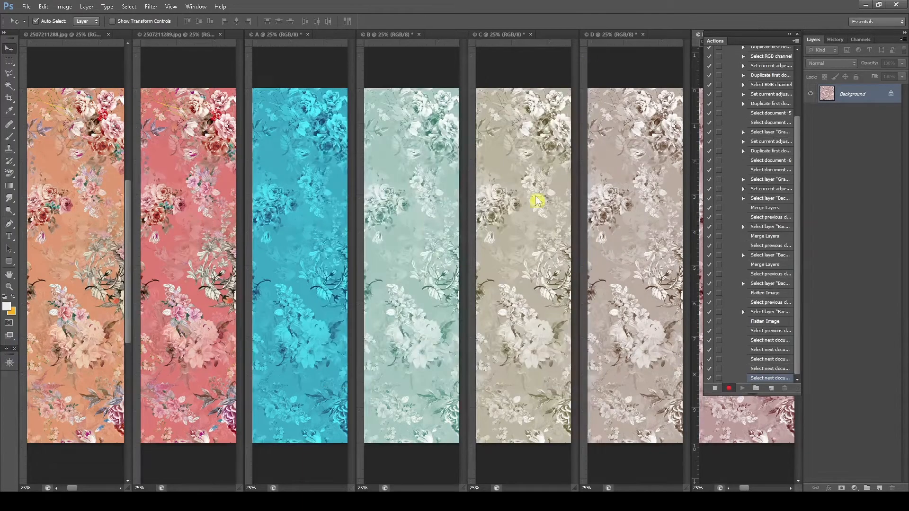
{"action": "left_click", "coordinate": [498, 138]}
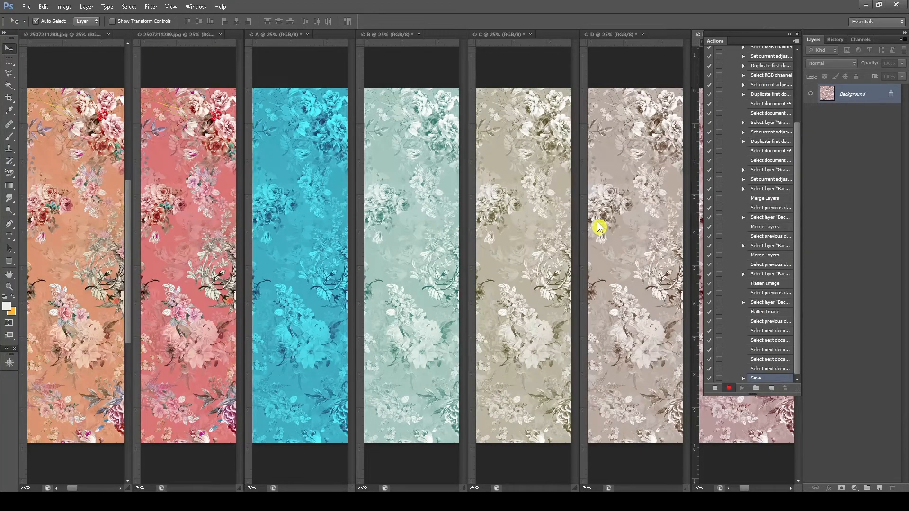
- Save document D as a JPEG in the Color folder with quality 12, Maximum, and the Baseline ("Standard") format
{"action": "key", "text": "ctrl+shift+Tab"}
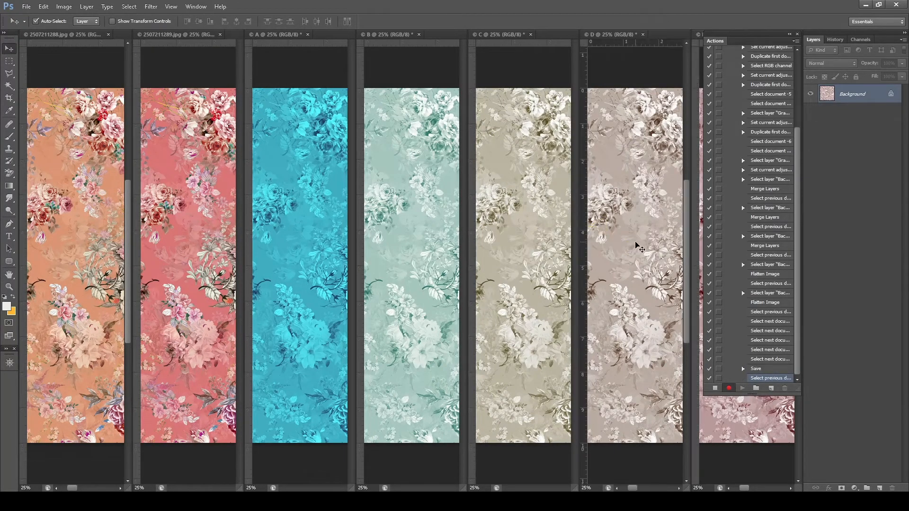
{"action": "key", "text": "ctrl+shift+s"}
{"action": "left_click", "coordinate": [532, 272]}
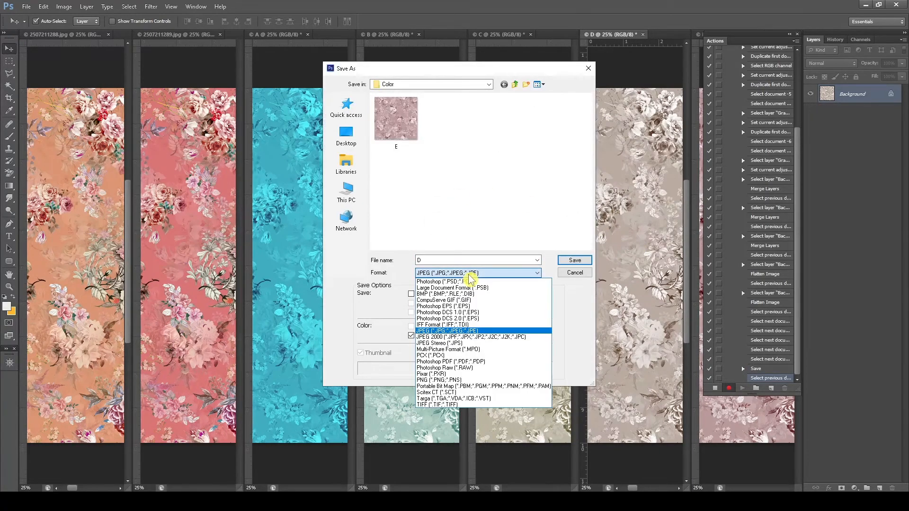
{"action": "left_click", "coordinate": [535, 277]}
{"action": "left_click", "coordinate": [575, 261]}
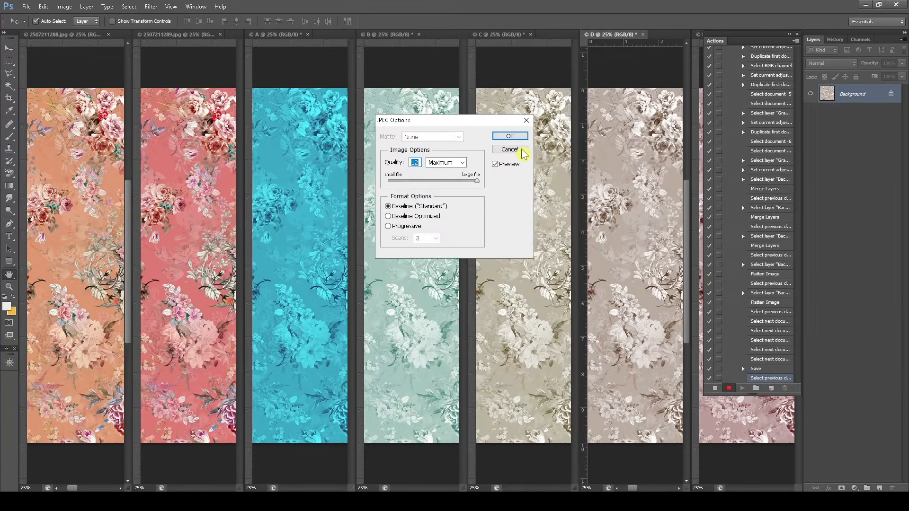
{"action": "left_click", "coordinate": [520, 138]}
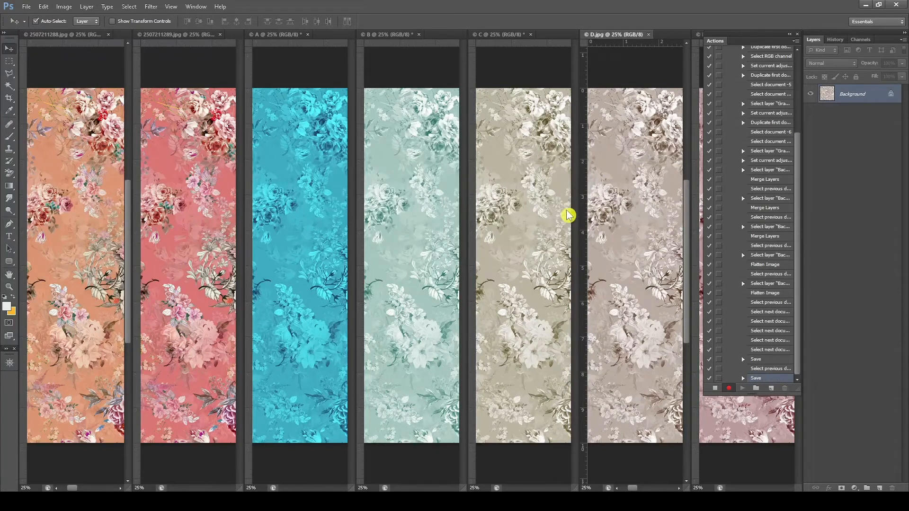
- Save documents C and B as JPEGs in the Color folder, keeping the offered file names and JPEG options
{"action": "key", "text": "ctrl+shift+Tab"}
{"action": "key", "text": "ctrl+shift+s"}
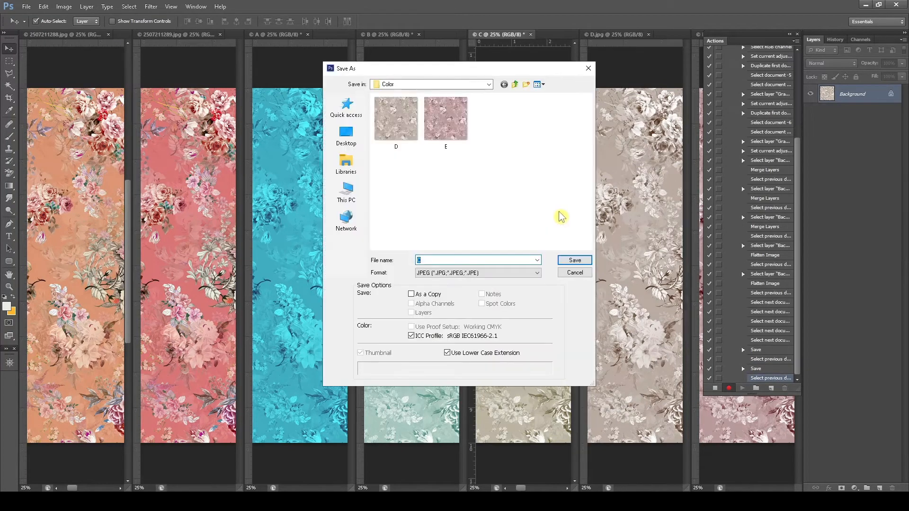
{"action": "left_click", "coordinate": [574, 260]}
{"action": "left_click", "coordinate": [506, 139]}
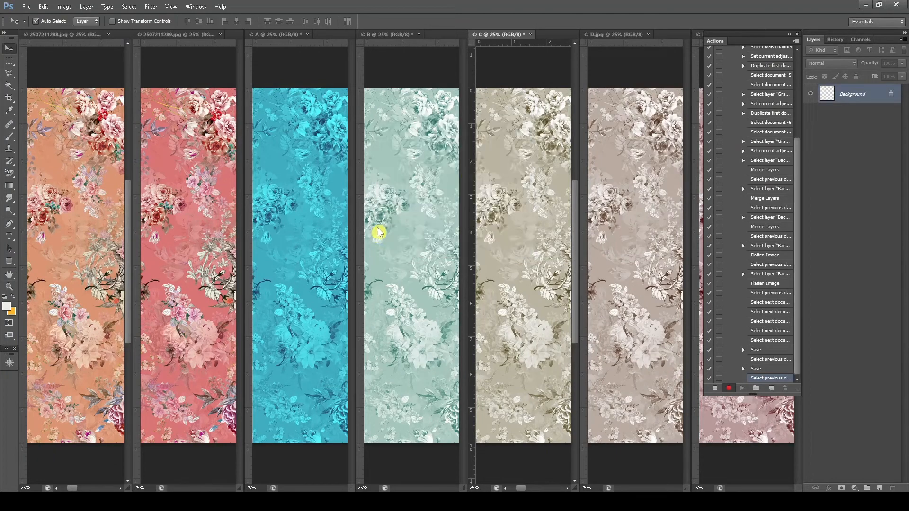
{"action": "key", "text": "ctrl+shift+Tab"}
{"action": "key", "text": "ctrl+shift+s"}
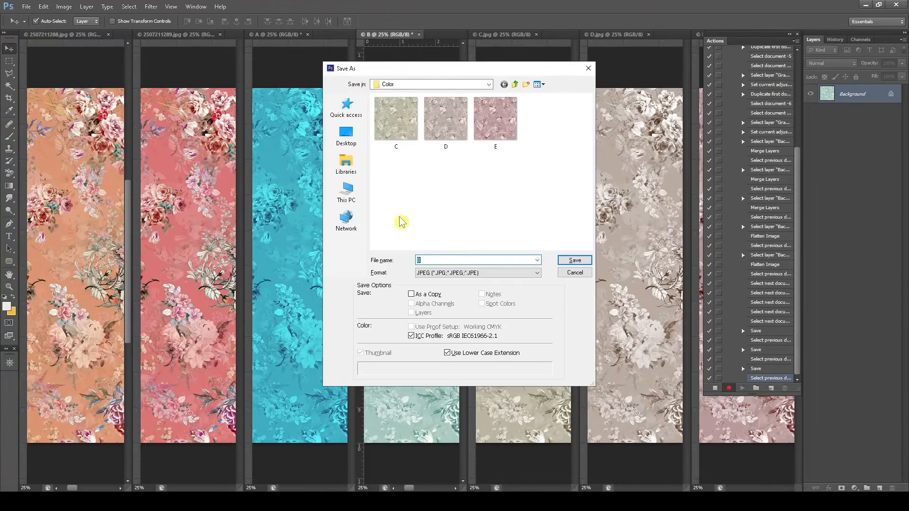
{"action": "left_click", "coordinate": [574, 261]}
{"action": "left_click", "coordinate": [503, 137]}
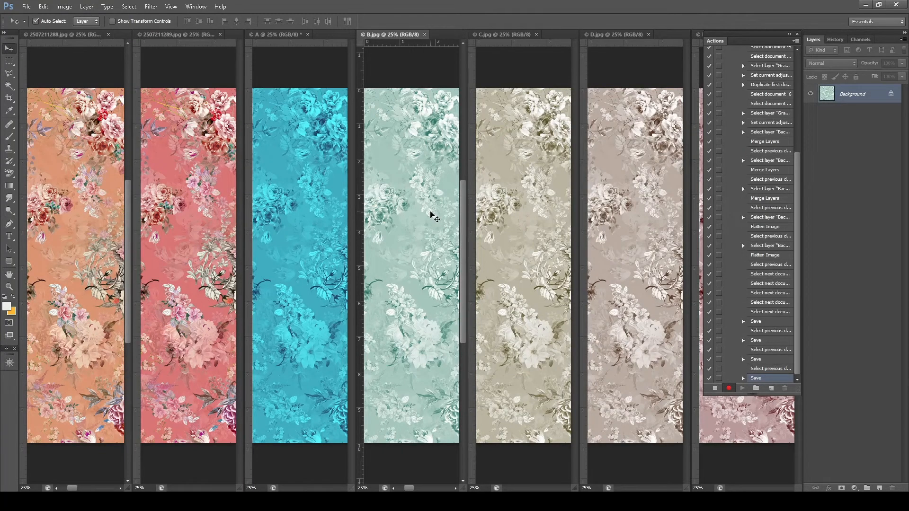
- Save document A as a JPEG in the Color folder and make document E active again
{"action": "left_click", "coordinate": [300, 230]}
{"action": "key", "text": "ctrl+shift+s"}
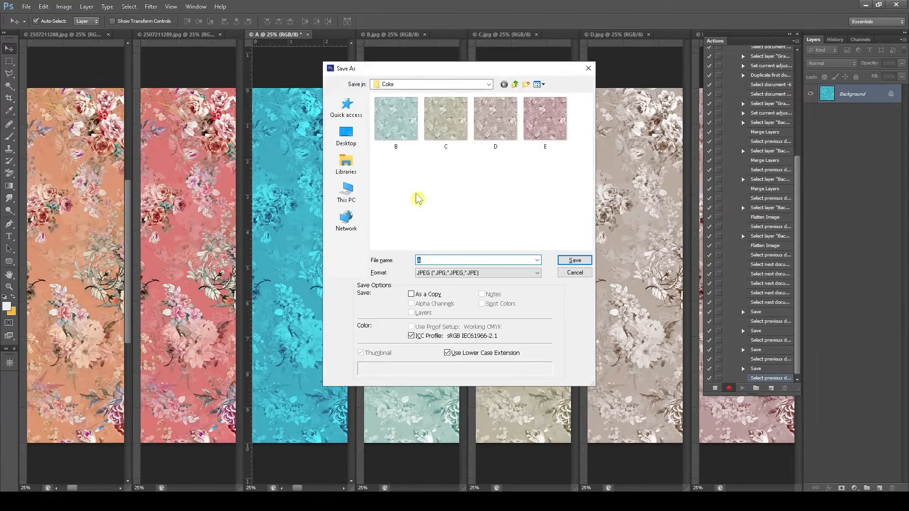
{"action": "left_click", "coordinate": [569, 260]}
{"action": "left_click", "coordinate": [509, 137]}
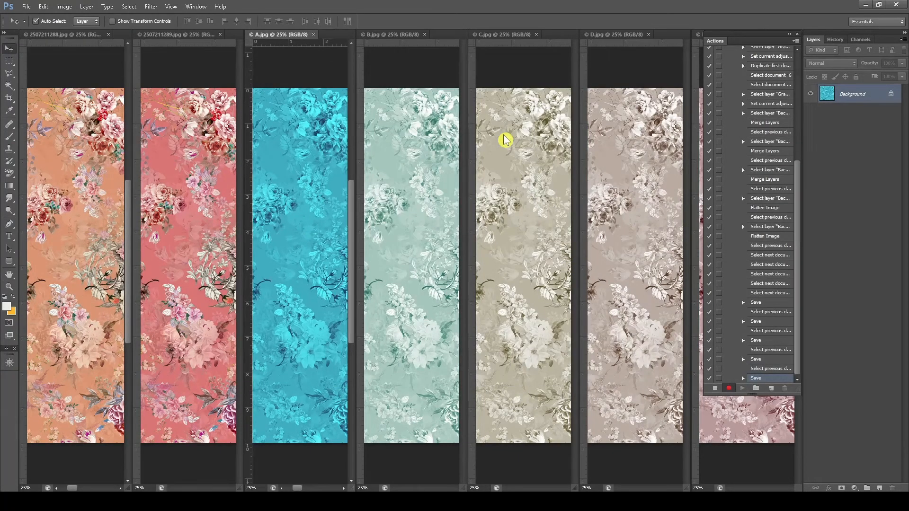
{"action": "left_click", "coordinate": [732, 419]}
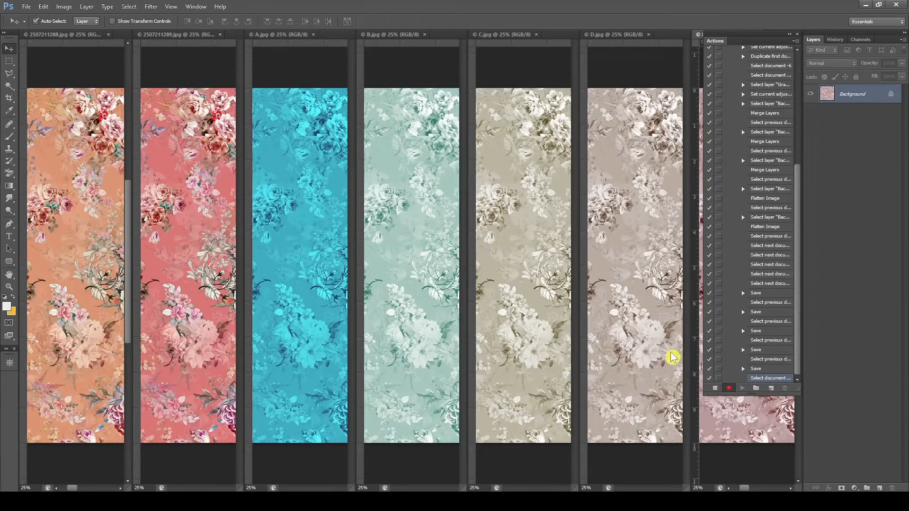
- Close documents E, C and B while the action is recording
{"action": "key", "text": "ctrl+w"}
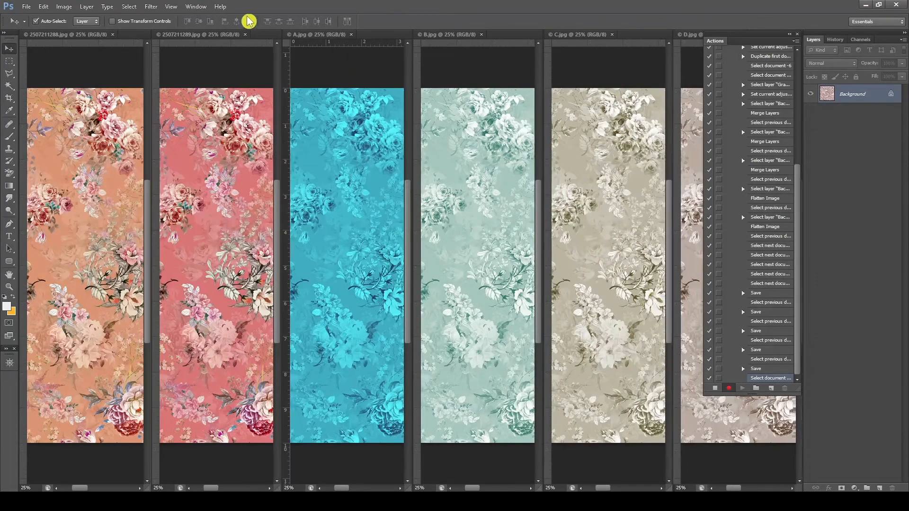
{"action": "left_click", "coordinate": [625, 196]}
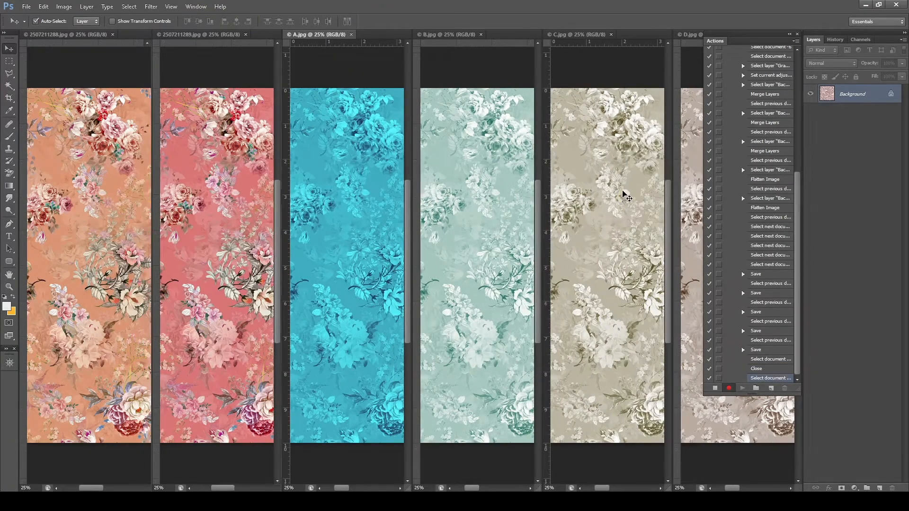
{"action": "key", "text": "ctrl+w"}
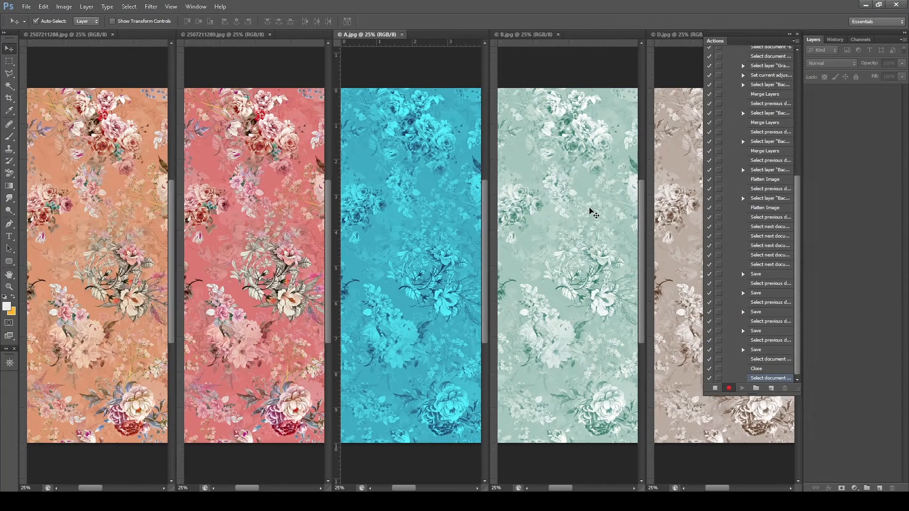
{"action": "left_click", "coordinate": [591, 208]}
{"action": "key", "text": "w"}
{"action": "left_click", "coordinate": [582, 216]}
{"action": "left_click", "coordinate": [582, 215]}
{"action": "left_click", "coordinate": [583, 216]}
{"action": "key", "text": "ctrl+w"}
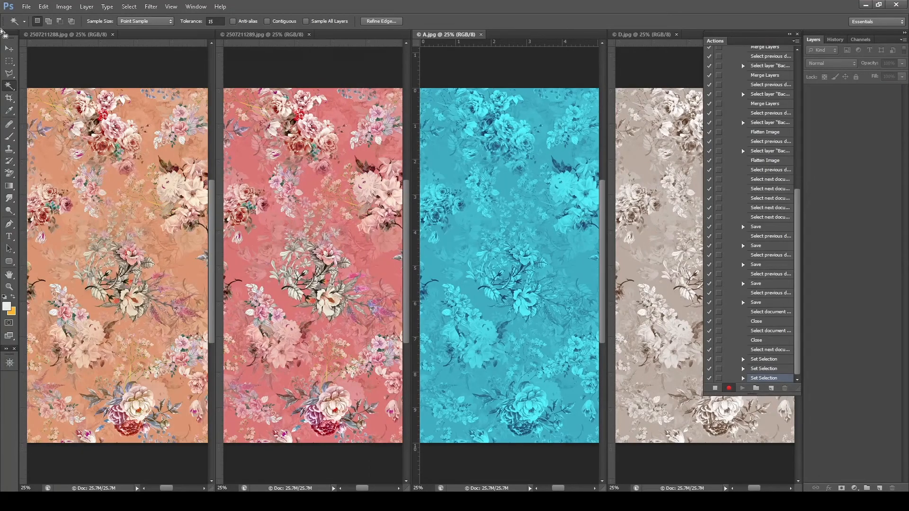
- Clear the stray selection in document A with the Move tool active again, and close documents D and A
{"action": "left_click", "coordinate": [585, 195]}
{"action": "left_click", "coordinate": [9, 49]}
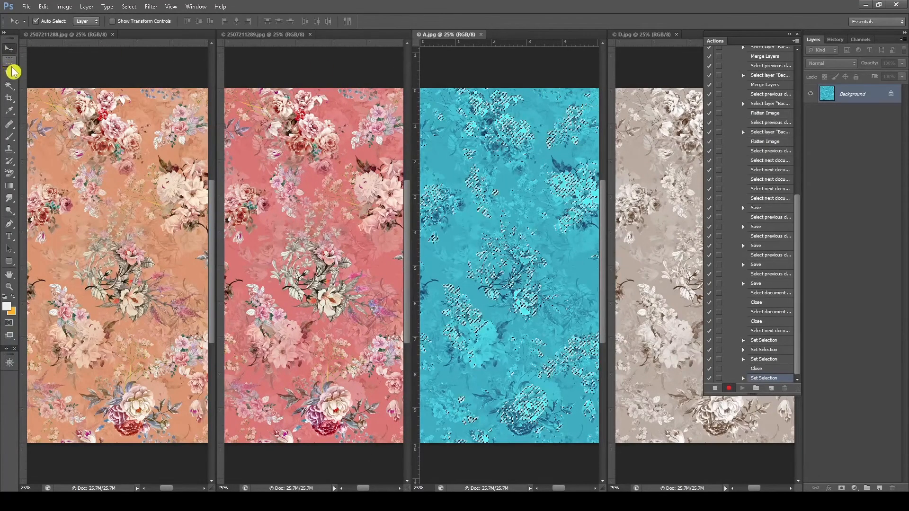
{"action": "key", "text": "ctrl+d"}
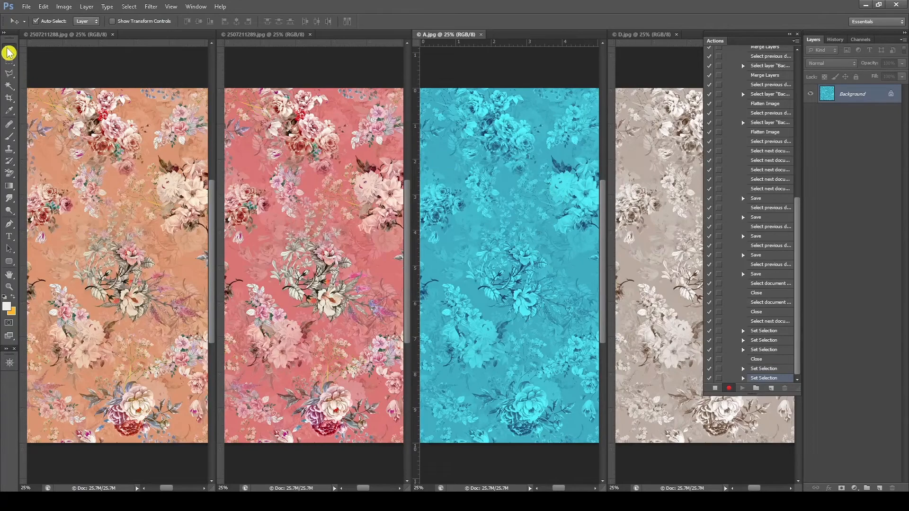
{"action": "left_click", "coordinate": [647, 179]}
{"action": "key", "text": "ctrl+w"}
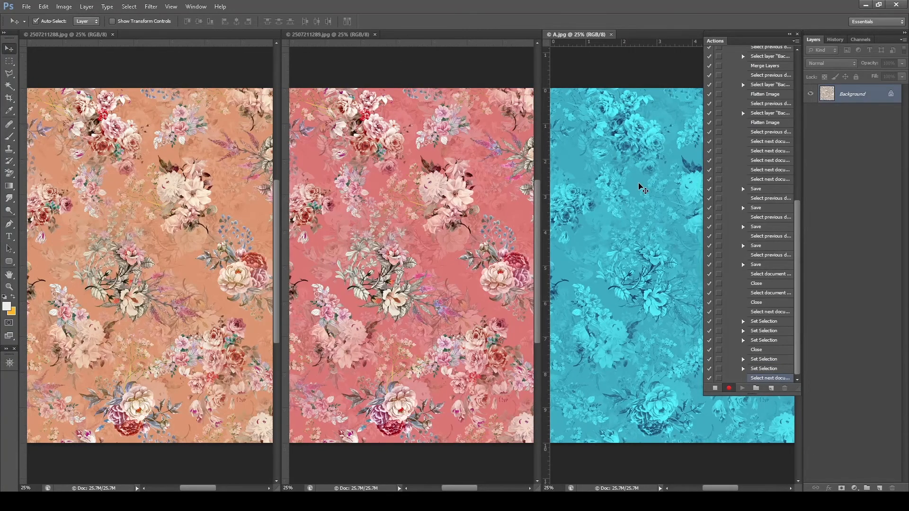
{"action": "key", "text": "ctrl+w"}
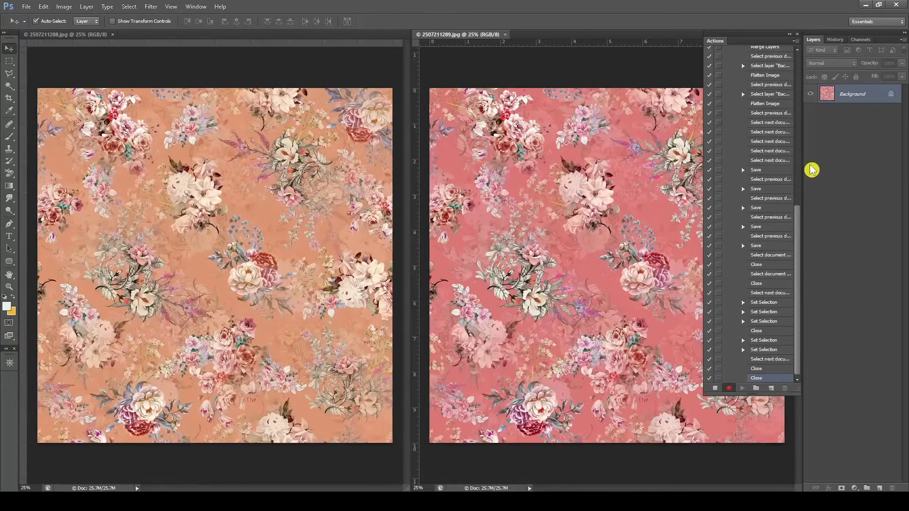
- Stop recording the action and return to the start of Color Action 02 in the actions list
{"action": "left_click", "coordinate": [797, 41]}
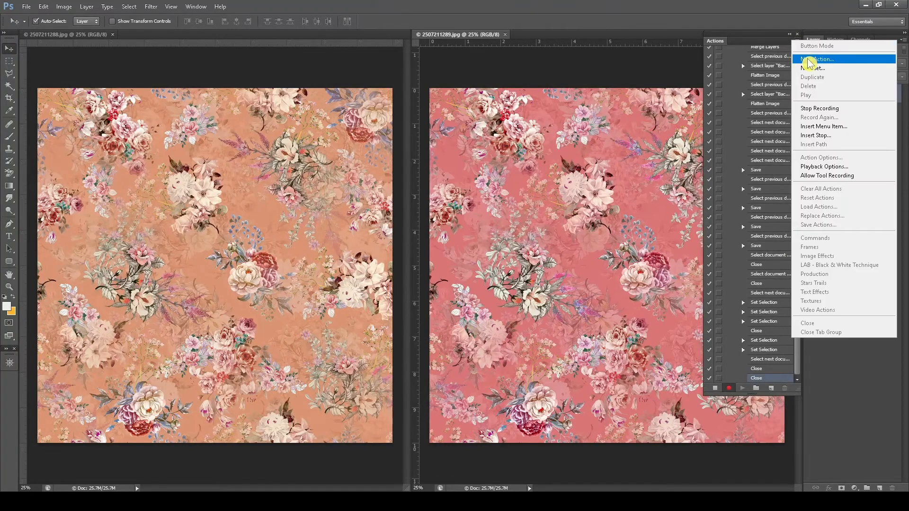
{"action": "left_click", "coordinate": [839, 109]}
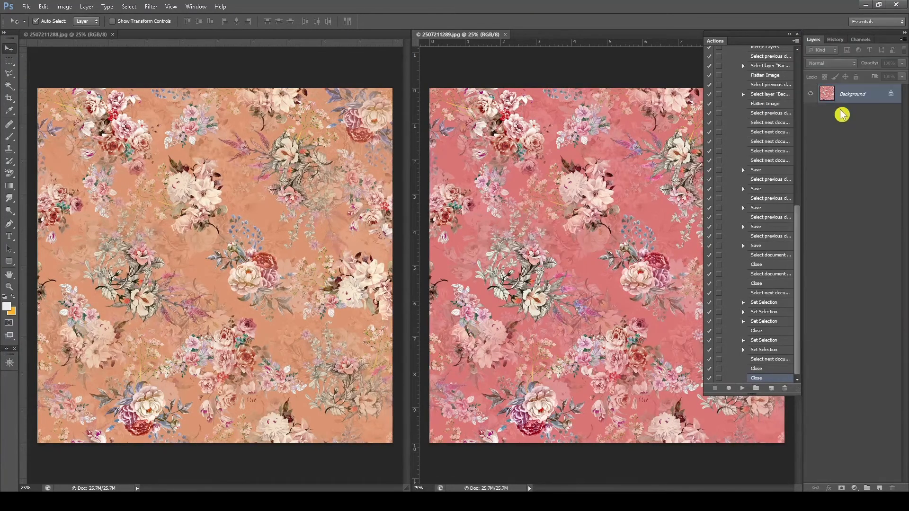
{"action": "left_click_drag", "start_coordinate": [802, 238], "coordinate": [804, 88]}
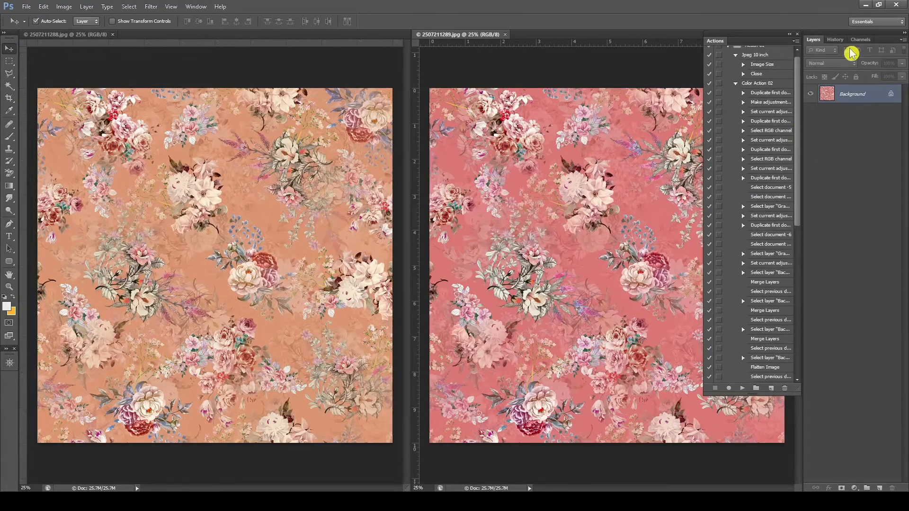
- Switch to File Explorer, delete all JPEGs from the Color folder inside JpeG, and close the window
{"action": "left_click", "coordinate": [866, 5]}
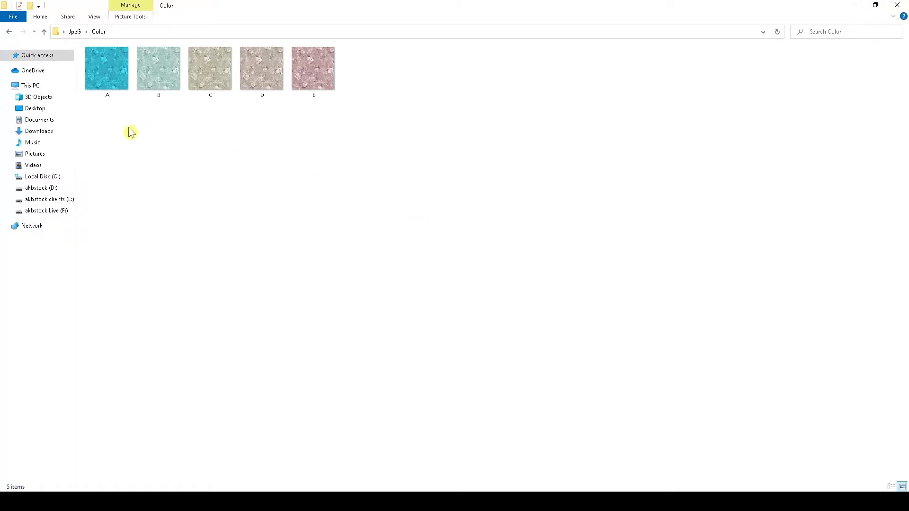
{"action": "left_click", "coordinate": [9, 32]}
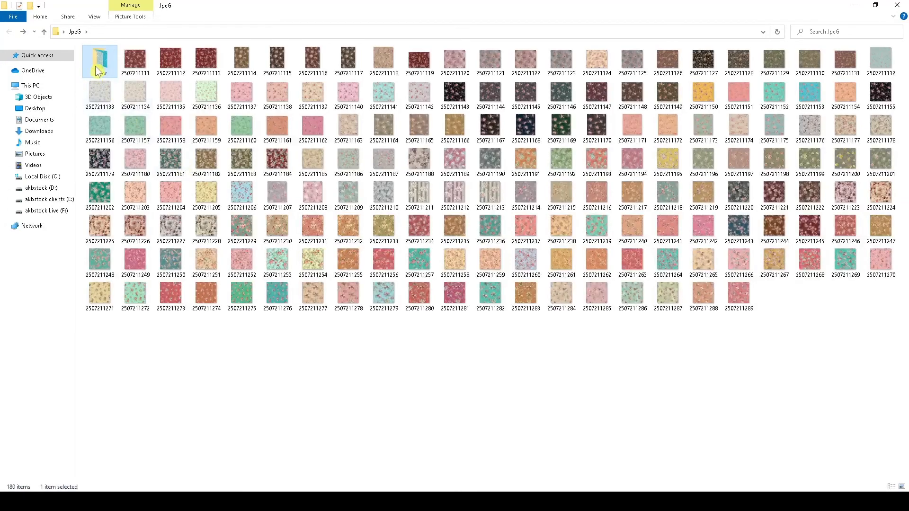
{"action": "double_click", "coordinate": [98, 70]}
{"action": "key", "text": "ctrl+a"}
{"action": "key", "text": "Delete"}
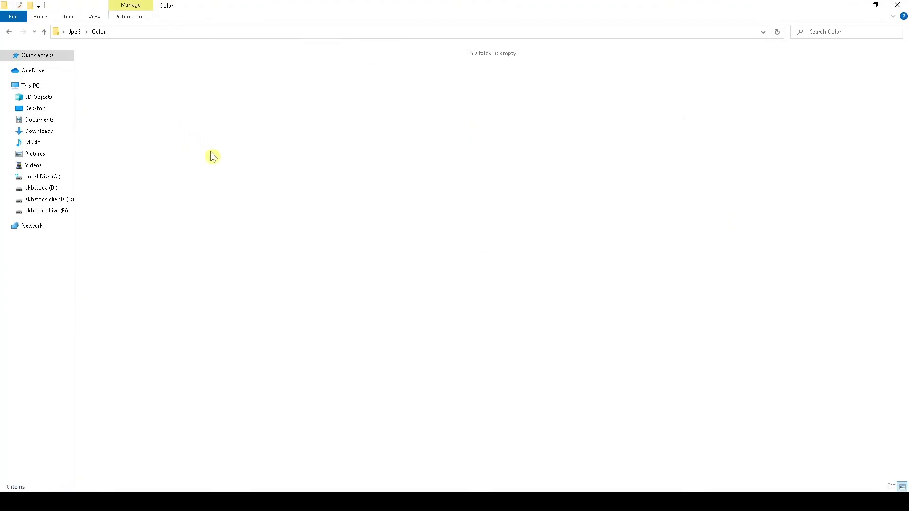
{"action": "left_click", "coordinate": [898, 5]}
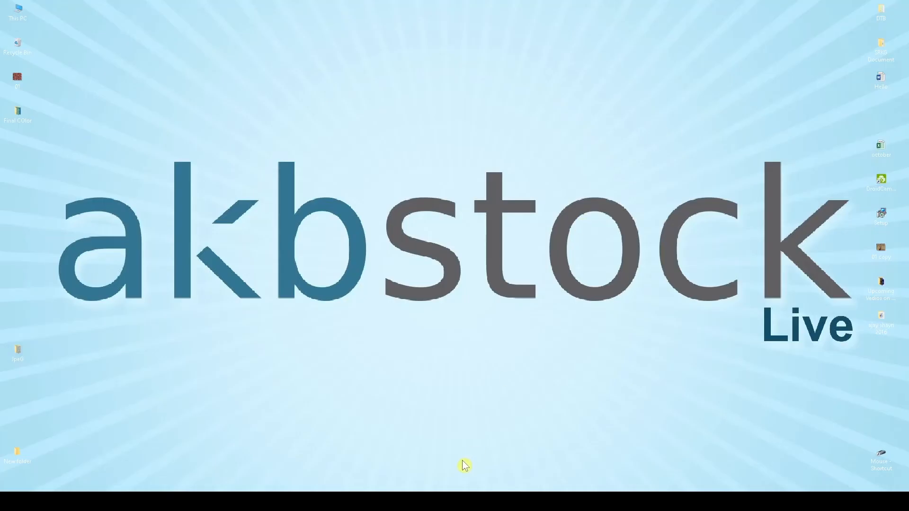
- Switch back to Photoshop and play Color Action 02 from its first document duplication on 2507211288.jpg
{"action": "left_click", "coordinate": [355, 502]}
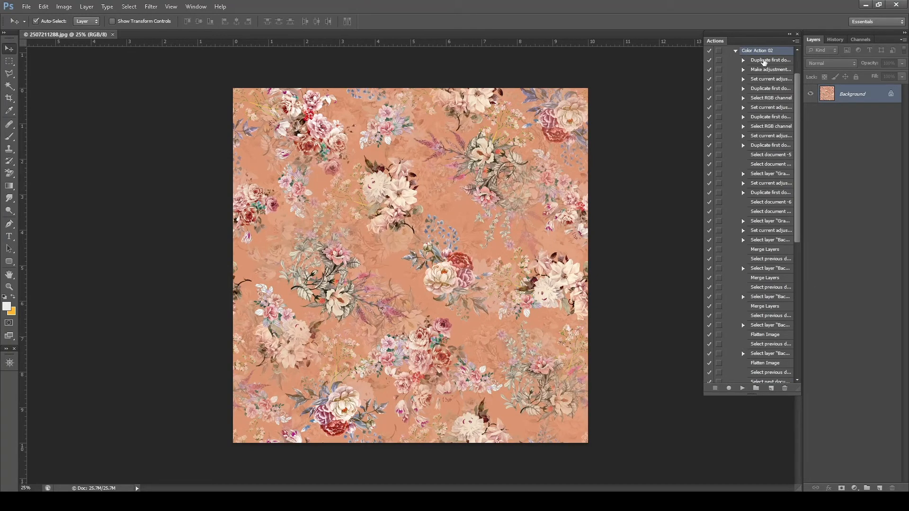
{"action": "left_click", "coordinate": [764, 60]}
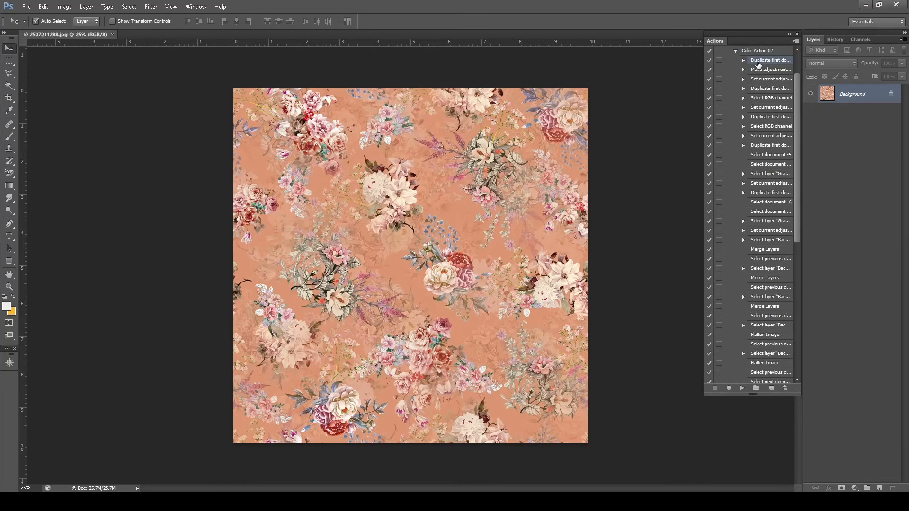
{"action": "scroll", "coordinate": [760, 374], "scroll_direction": "down", "scroll_amount": 2}
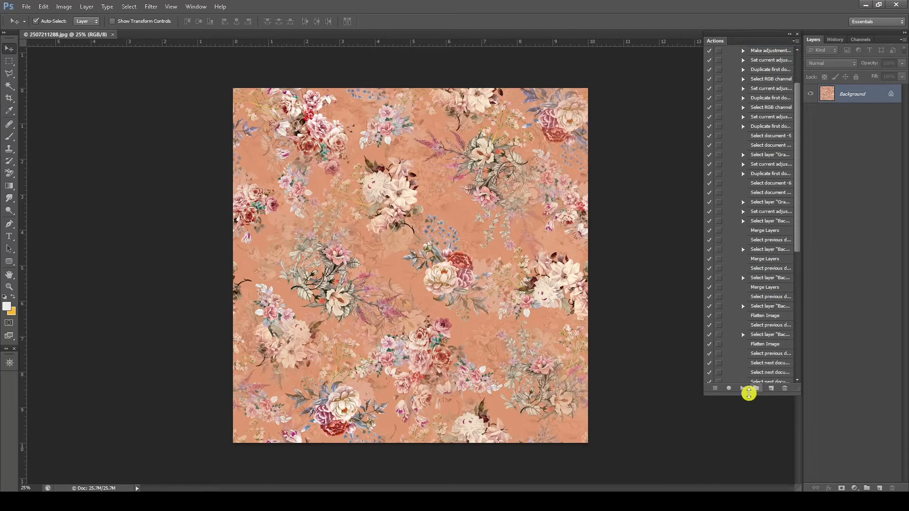
{"action": "left_click_drag", "start_coordinate": [799, 296], "coordinate": [745, 395]}
{"action": "left_click", "coordinate": [743, 390]}
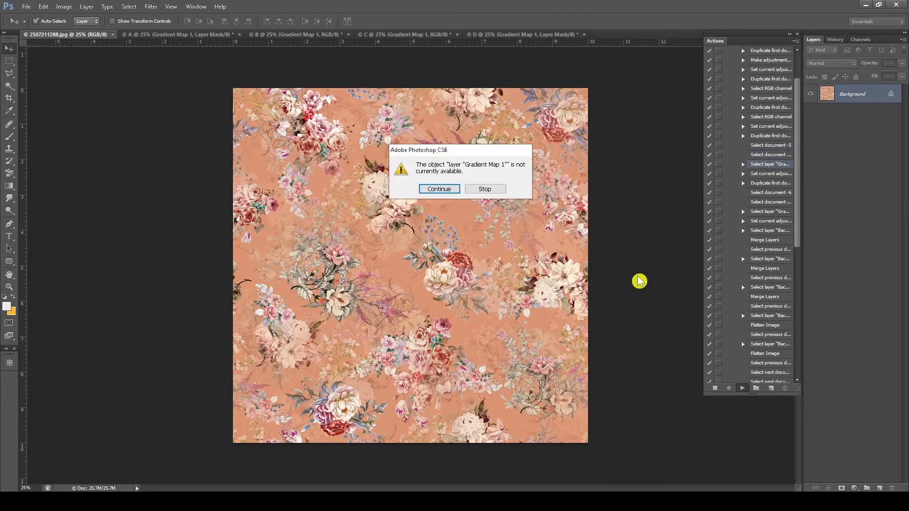
- Continue the action playback past each unavailable-object alert until it ends
{"action": "key", "text": "Return"}
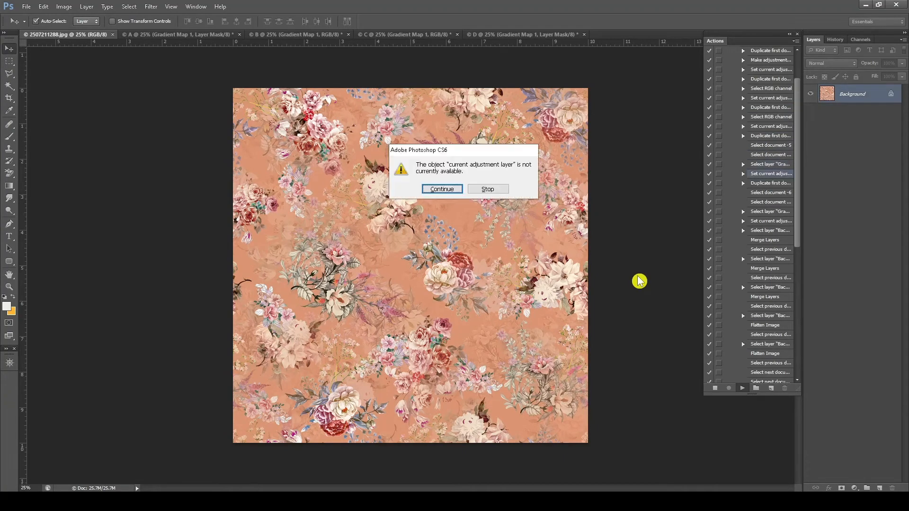
{"action": "key", "text": "Return"}
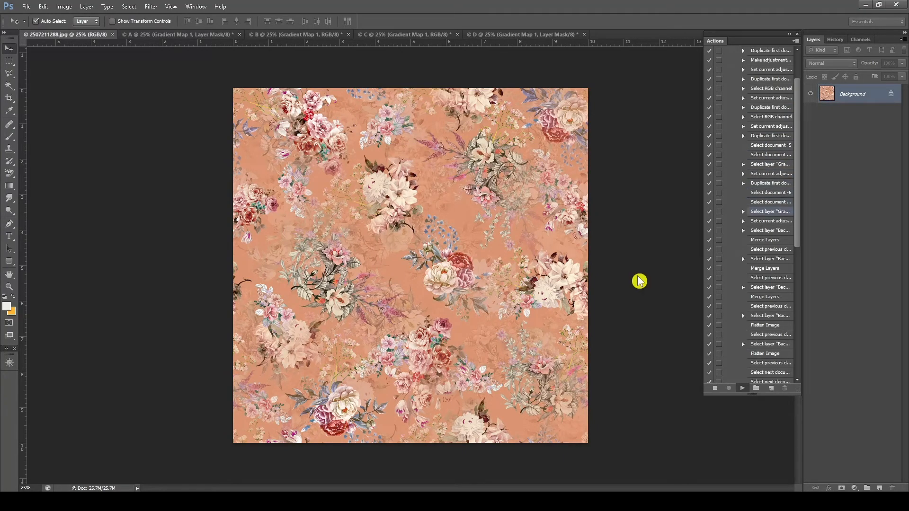
{"action": "key", "text": "Return"}
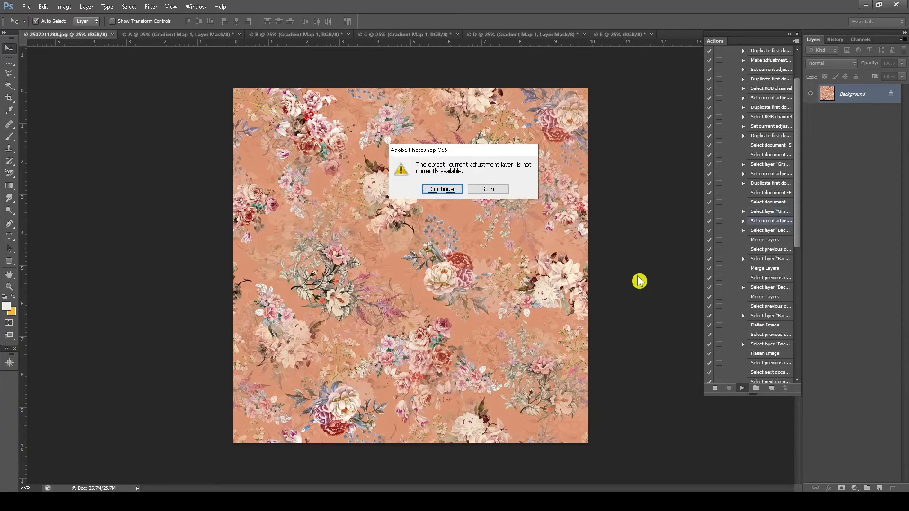
{"action": "key", "text": "Return"}
{"action": "key", "text": "Return"}
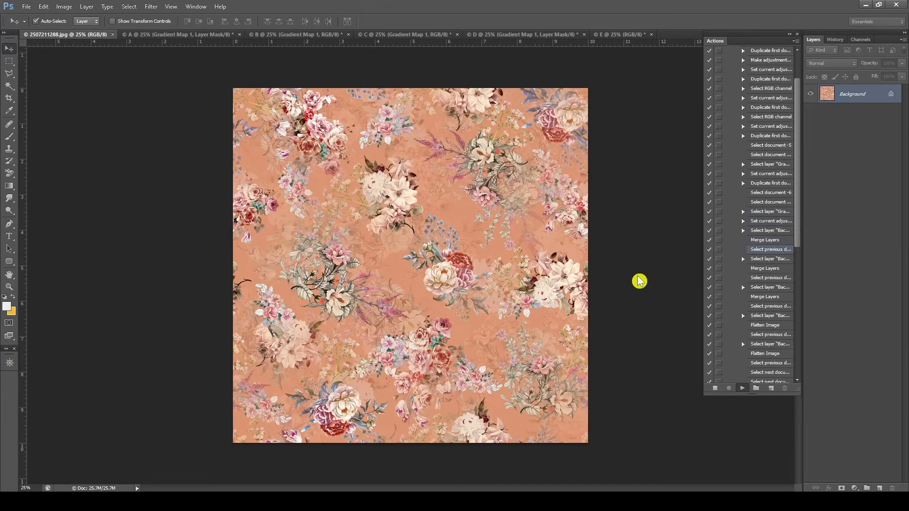
{"action": "key", "text": "Return"}
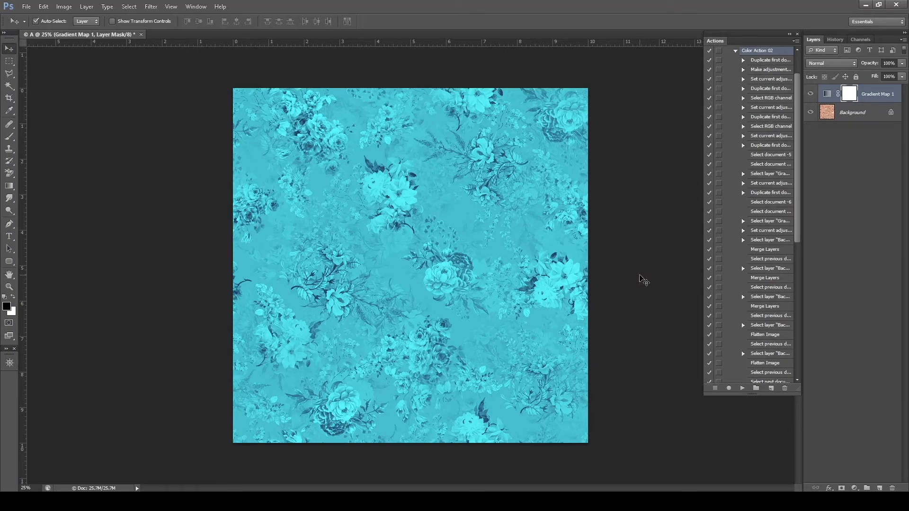
- Switch to the desktop, open the Color folder inside JpeG, delete all the generated images, and close the window
{"action": "left_click", "coordinate": [866, 5]}
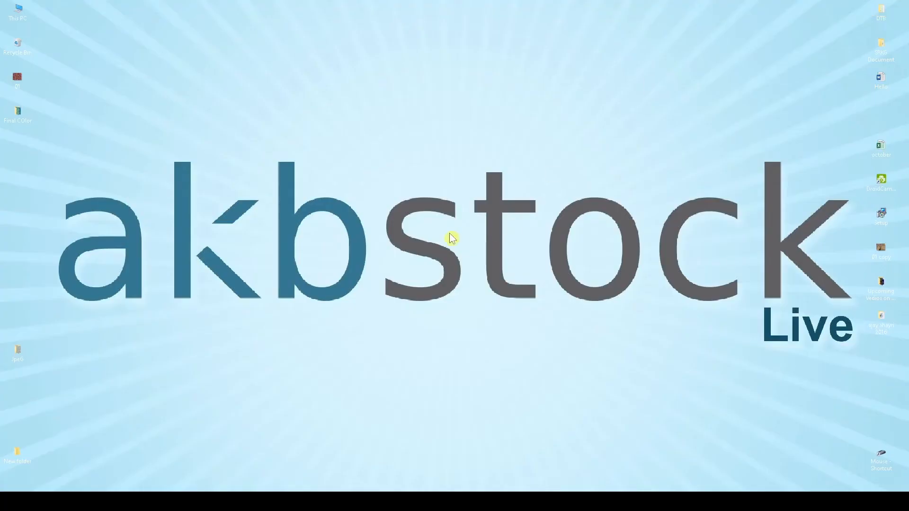
{"action": "double_click", "coordinate": [18, 355]}
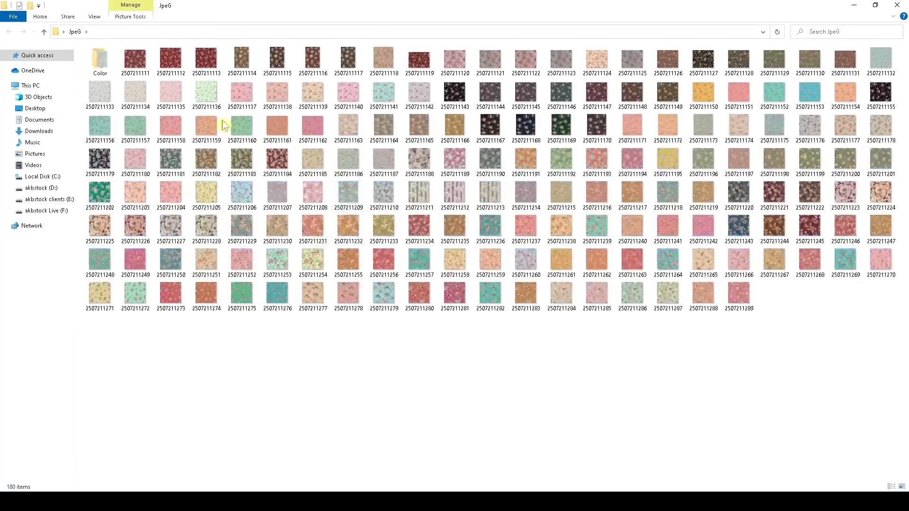
{"action": "left_click", "coordinate": [99, 64]}
{"action": "double_click", "coordinate": [99, 64]}
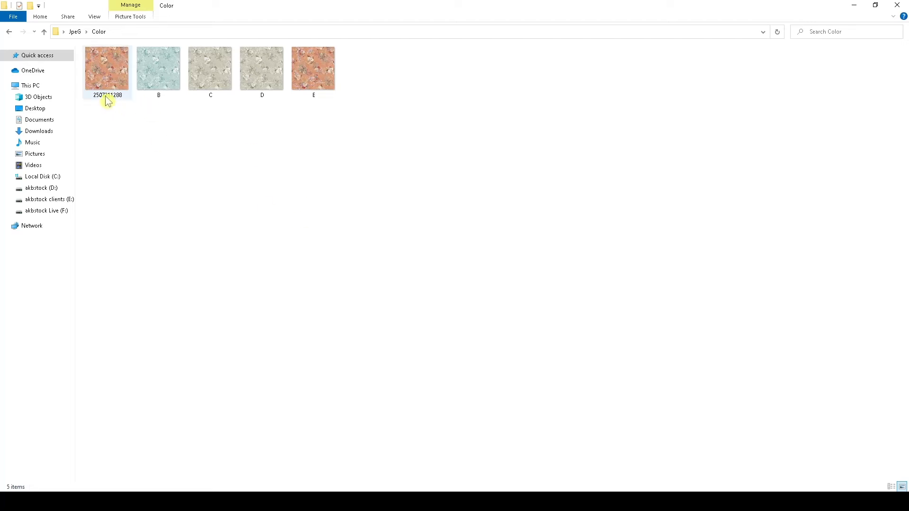
{"action": "left_click_drag", "start_coordinate": [105, 118], "coordinate": [351, 62]}
{"action": "key", "text": "Delete"}
{"action": "left_click", "coordinate": [897, 5]}
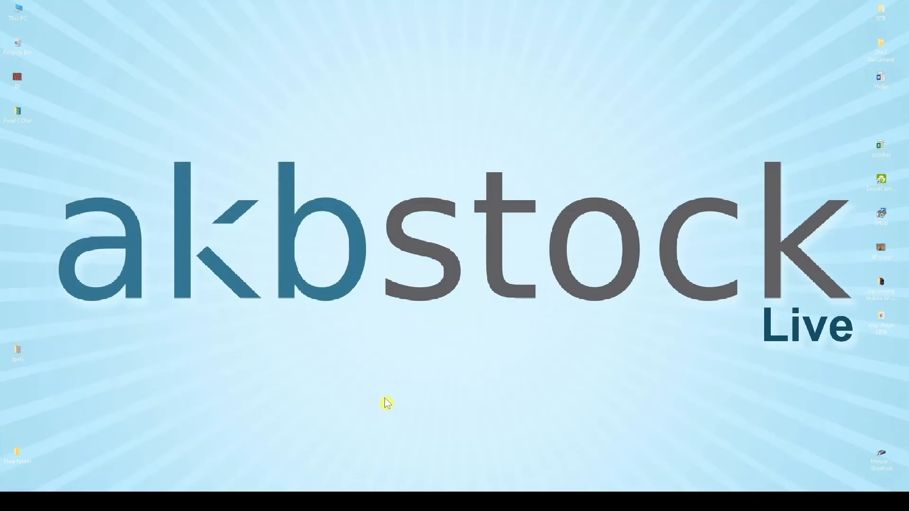
- Switch back to Photoshop, minimizing the browser window opened on the way
{"action": "left_click", "coordinate": [334, 502]}
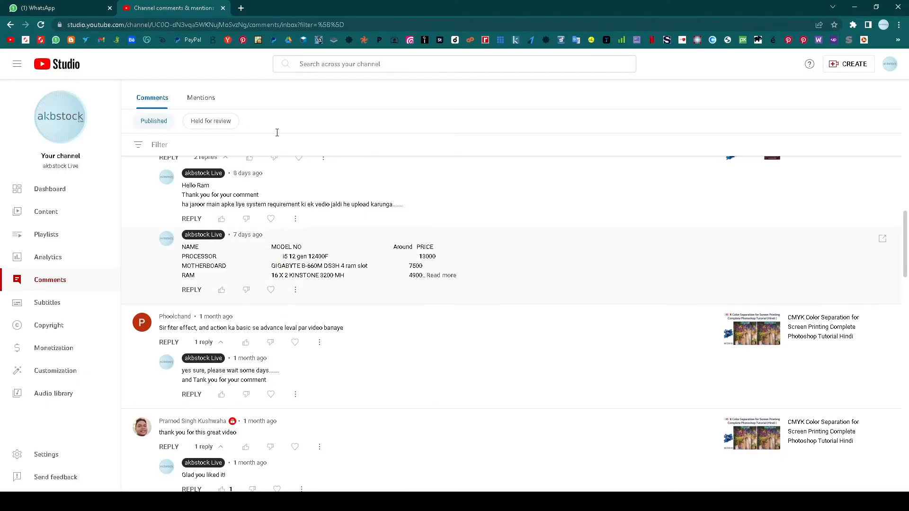
{"action": "left_click", "coordinate": [858, 6]}
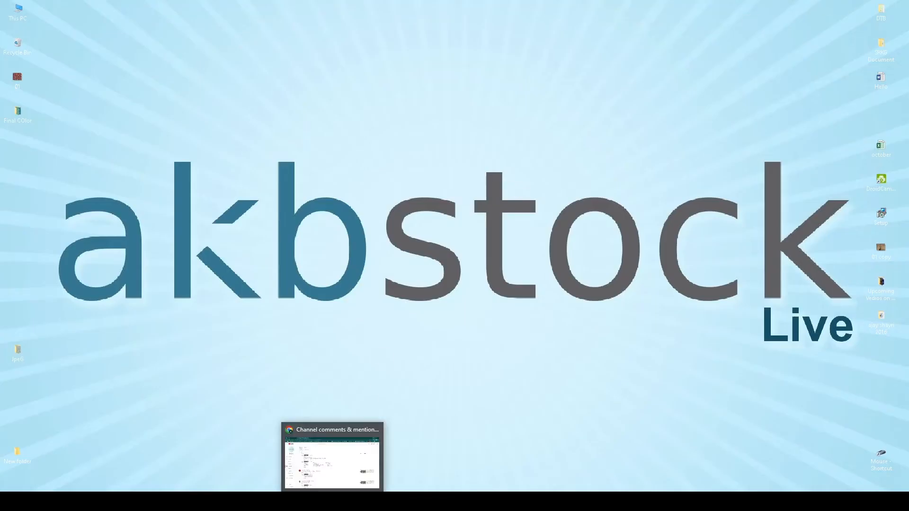
{"action": "left_click", "coordinate": [334, 503]}
{"action": "left_click", "coordinate": [141, 34]}
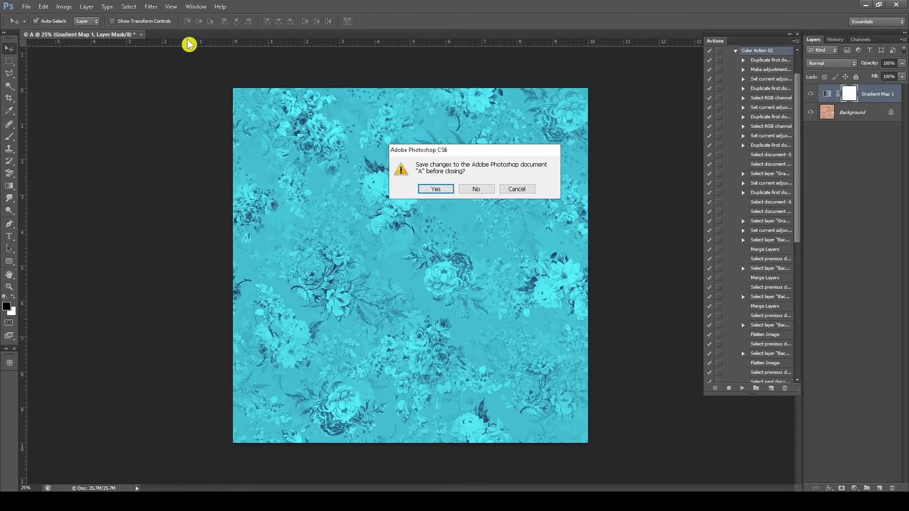
{"action": "left_click", "coordinate": [447, 190]}
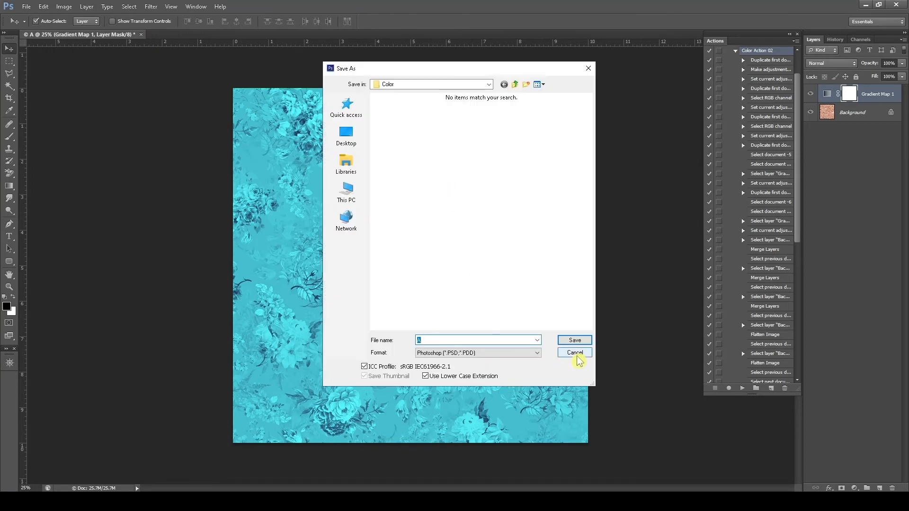
{"action": "left_click", "coordinate": [537, 353]}
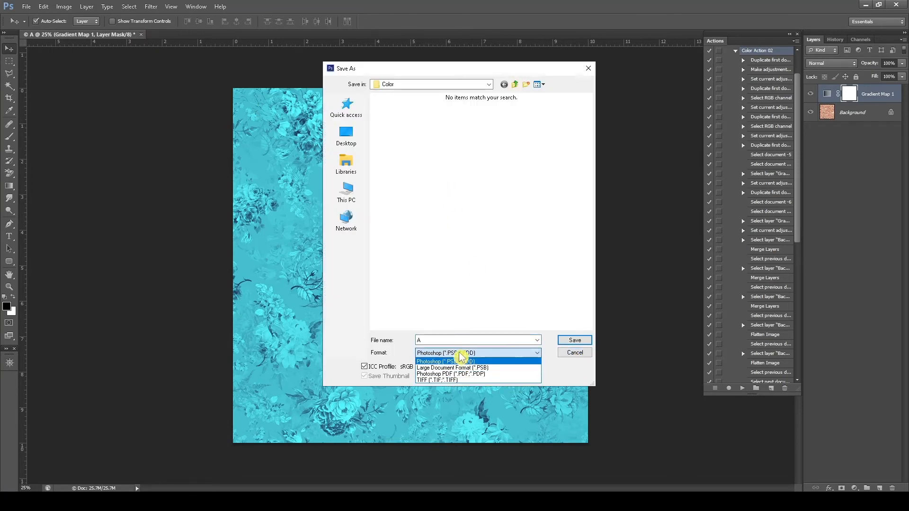
{"action": "left_click", "coordinate": [455, 381]}
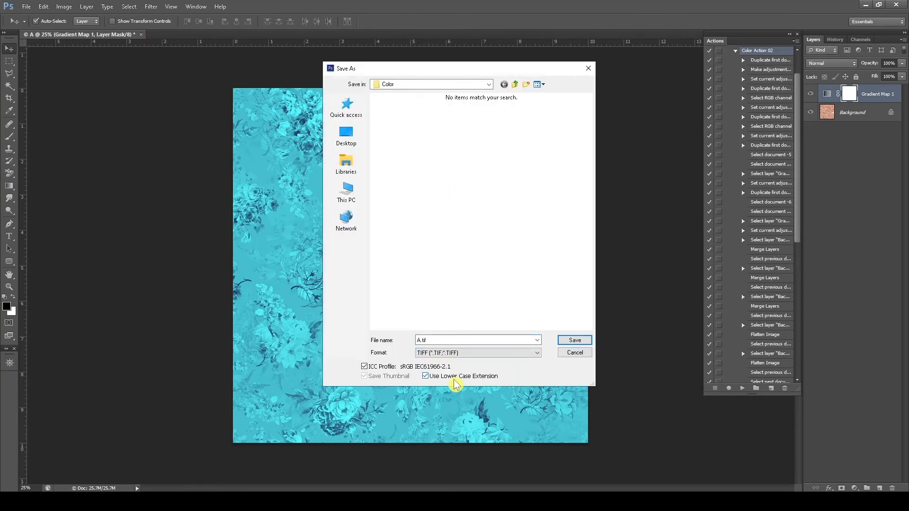
{"action": "left_click", "coordinate": [537, 353]}
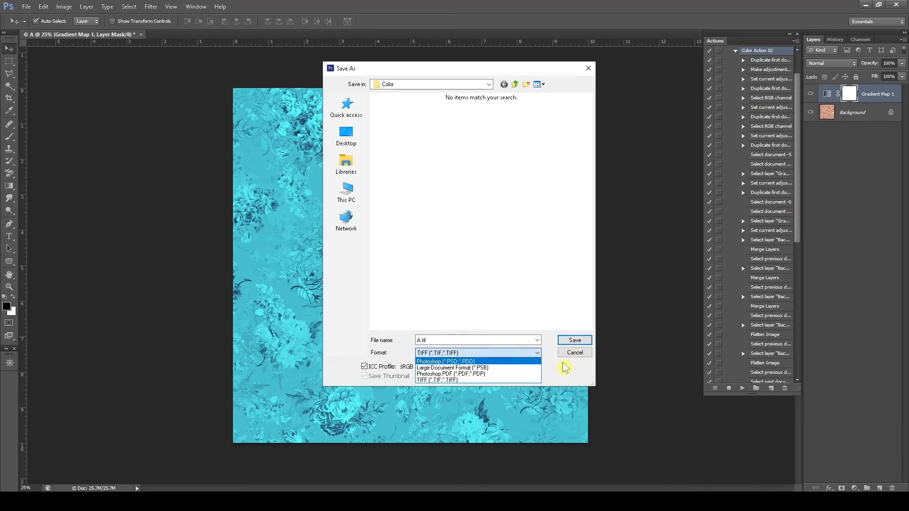
{"action": "left_click", "coordinate": [574, 355]}
{"action": "left_click", "coordinate": [589, 68]}
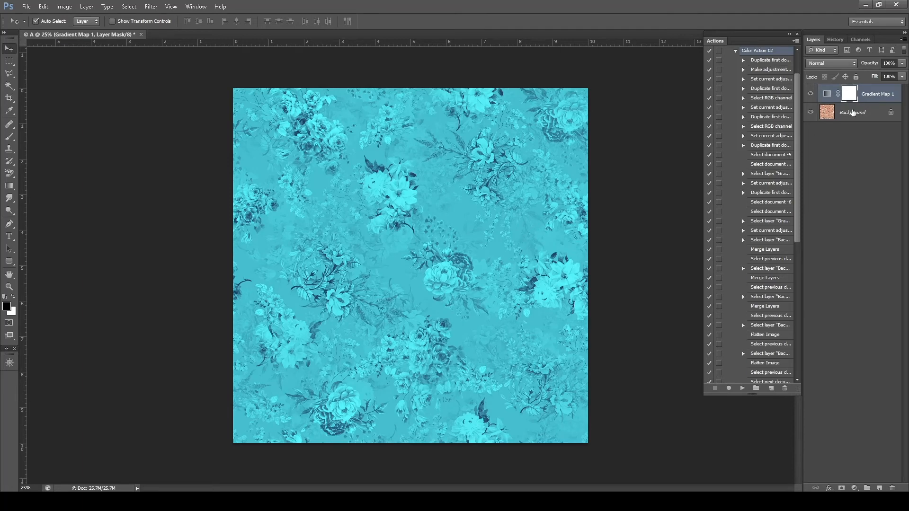
- Resume recording Color Action 02 after its last Close step and merge document A's Gradient Map 1 and Background layers
{"action": "scroll", "coordinate": [778, 341], "scroll_direction": "down", "scroll_amount": 5}
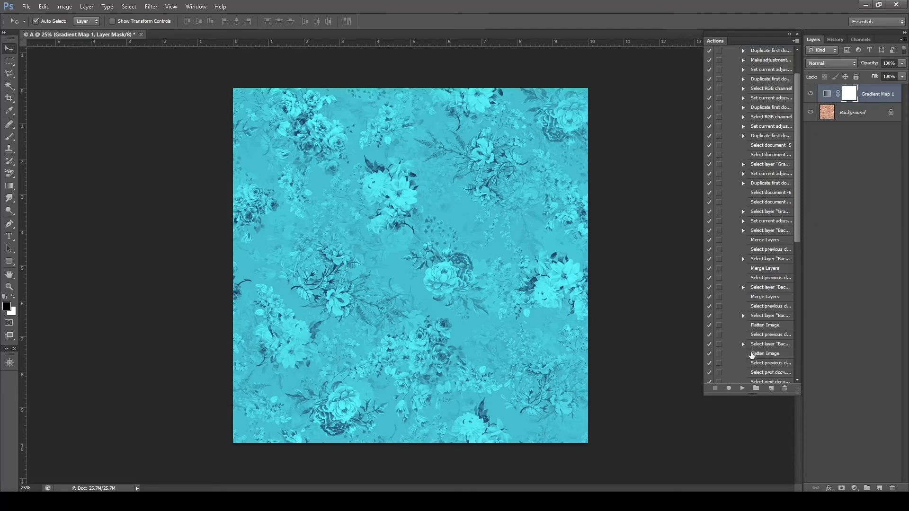
{"action": "left_click_drag", "start_coordinate": [798, 256], "coordinate": [798, 378]}
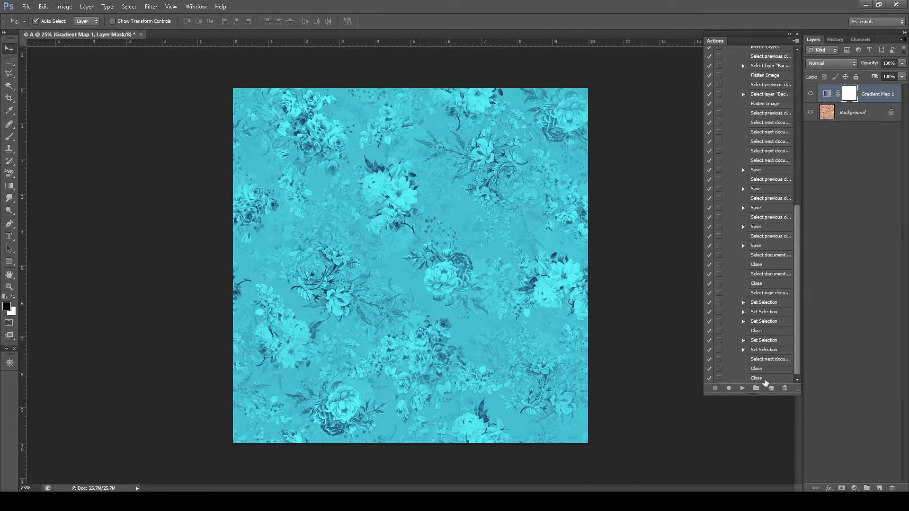
{"action": "left_click", "coordinate": [767, 379]}
{"action": "left_click", "coordinate": [796, 41]}
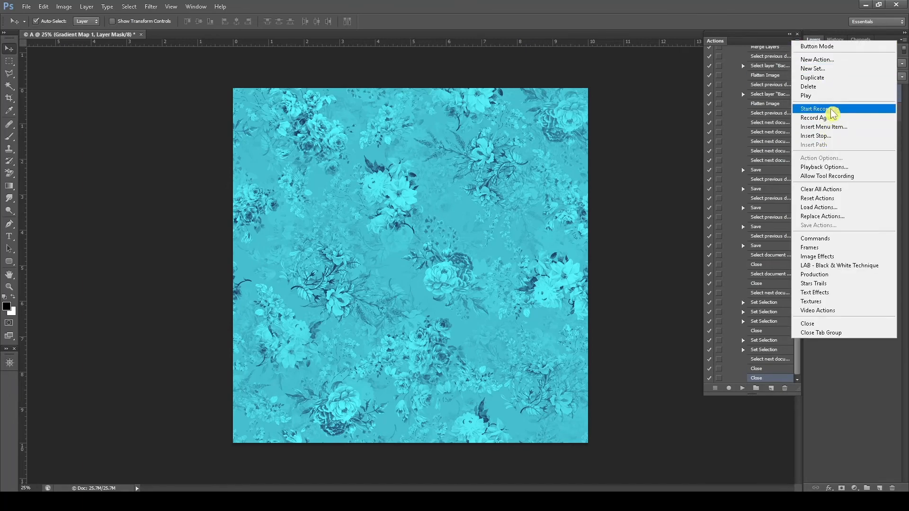
{"action": "left_click", "coordinate": [801, 112]}
{"action": "left_click", "coordinate": [857, 114]}
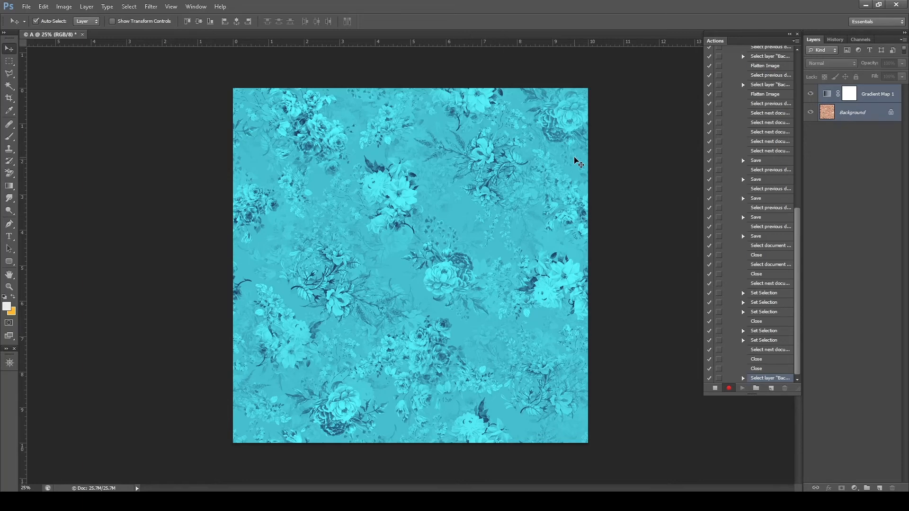
{"action": "key", "text": "ctrl+e"}
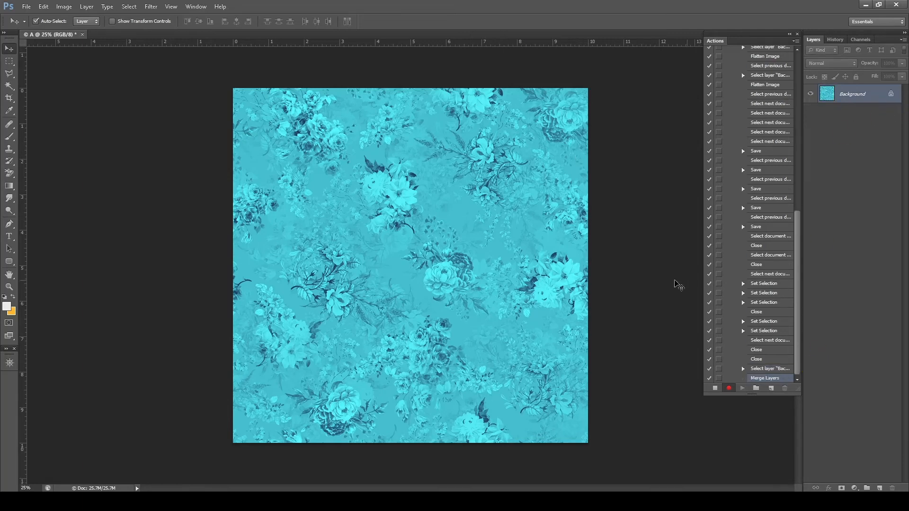
- Close document A, saving it as a JPEG named A in the Color folder at quality 12 (Maximum), Baseline ("Standard")
{"action": "key", "text": "ctrl+w"}
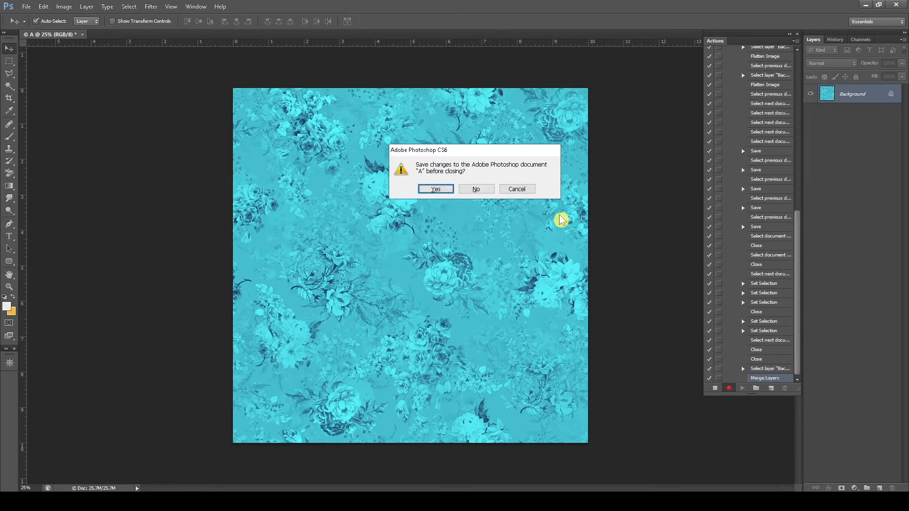
{"action": "left_click", "coordinate": [446, 190]}
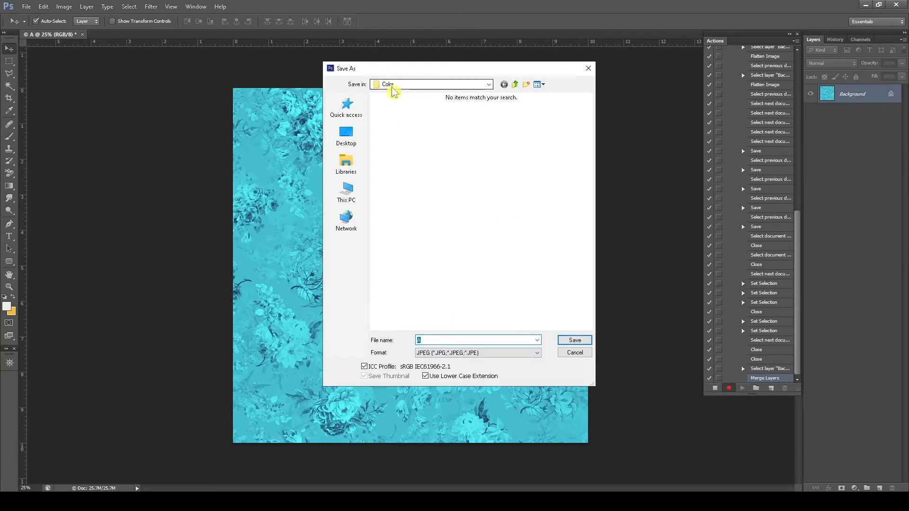
{"action": "left_click", "coordinate": [575, 341]}
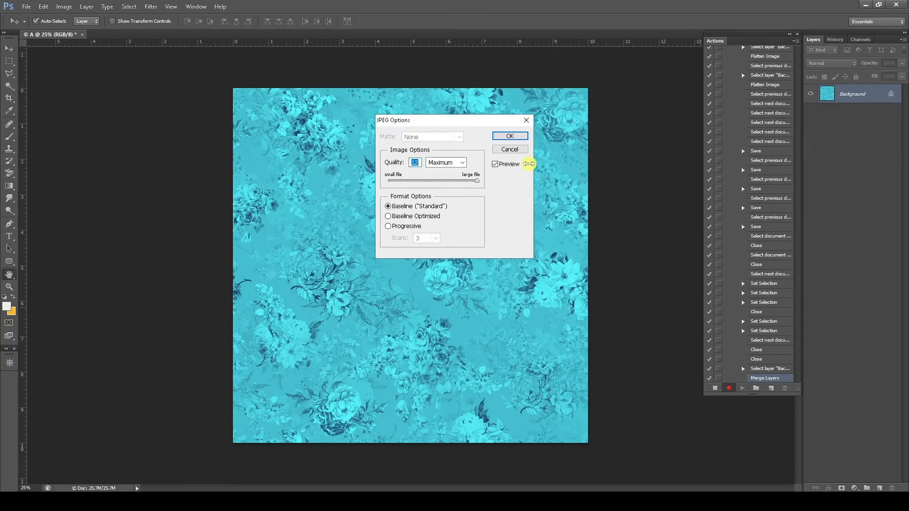
{"action": "left_click", "coordinate": [508, 136]}
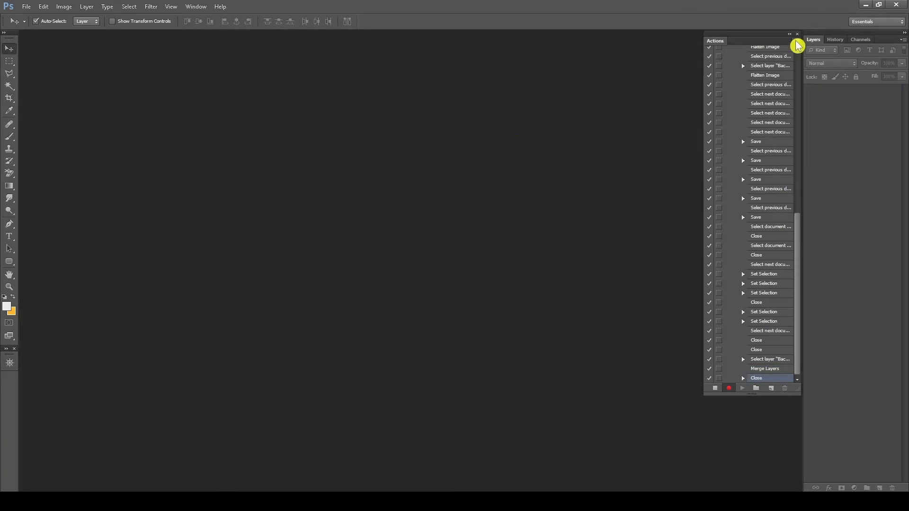
- Stop recording the action and minimize Photoshop to reach the desktop
{"action": "left_click", "coordinate": [796, 42]}
{"action": "left_click", "coordinate": [817, 105]}
{"action": "left_click", "coordinate": [866, 6]}
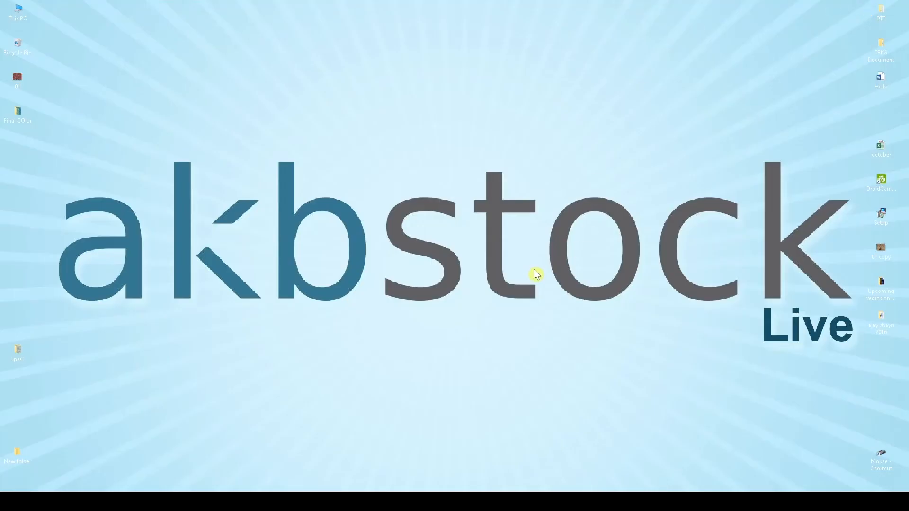
{"action": "right_click", "coordinate": [474, 282]}
{"action": "left_click", "coordinate": [487, 309]}
{"action": "right_click", "coordinate": [403, 286]}
{"action": "left_click", "coordinate": [429, 313]}
{"action": "right_click", "coordinate": [411, 307]}
{"action": "left_click", "coordinate": [431, 334]}
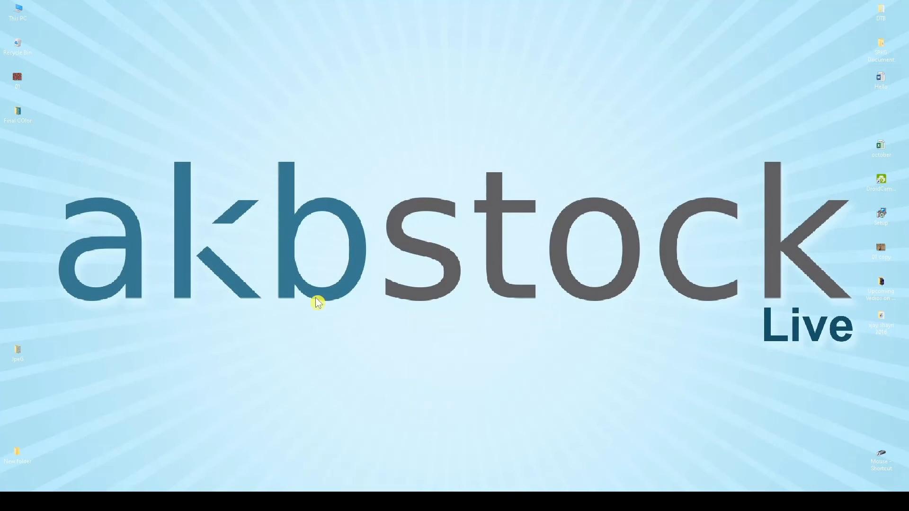
{"action": "double_click", "coordinate": [17, 352]}
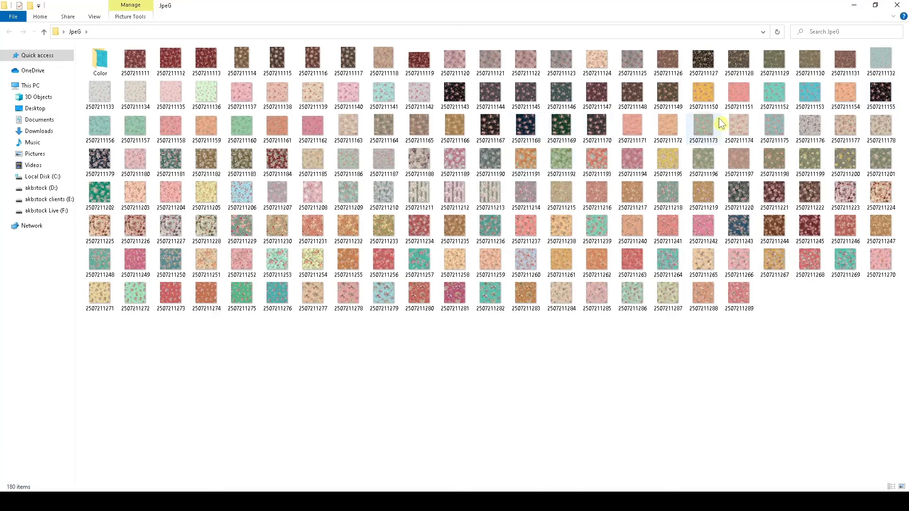
{"action": "left_click", "coordinate": [595, 71]}
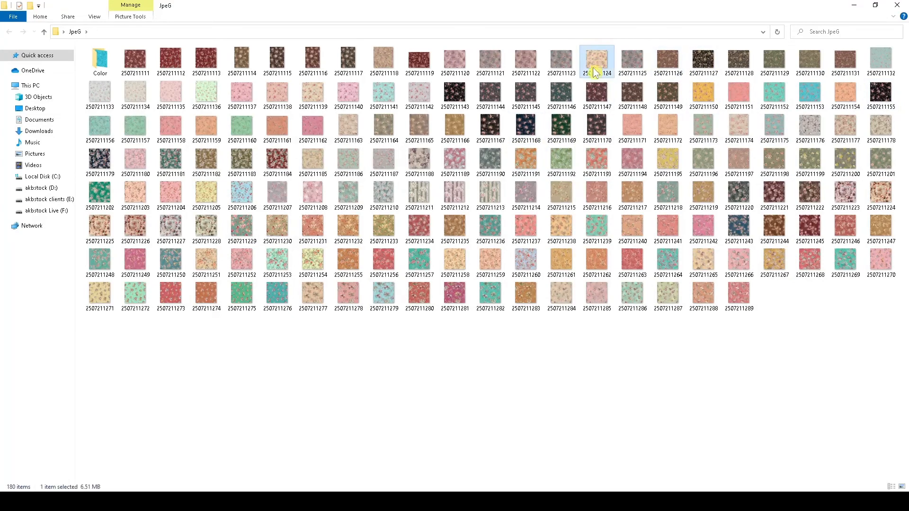
{"action": "left_click_drag", "start_coordinate": [595, 71], "coordinate": [385, 159]}
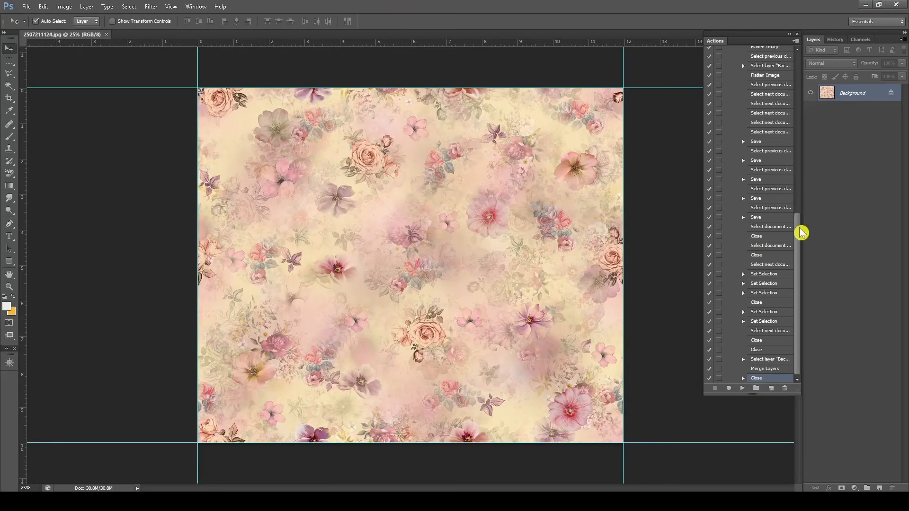
- Play Color Action 02 from its first document duplication on 2507211124.jpg, continuing past each unavailable-object alert
{"action": "left_click_drag", "start_coordinate": [801, 233], "coordinate": [800, 64]}
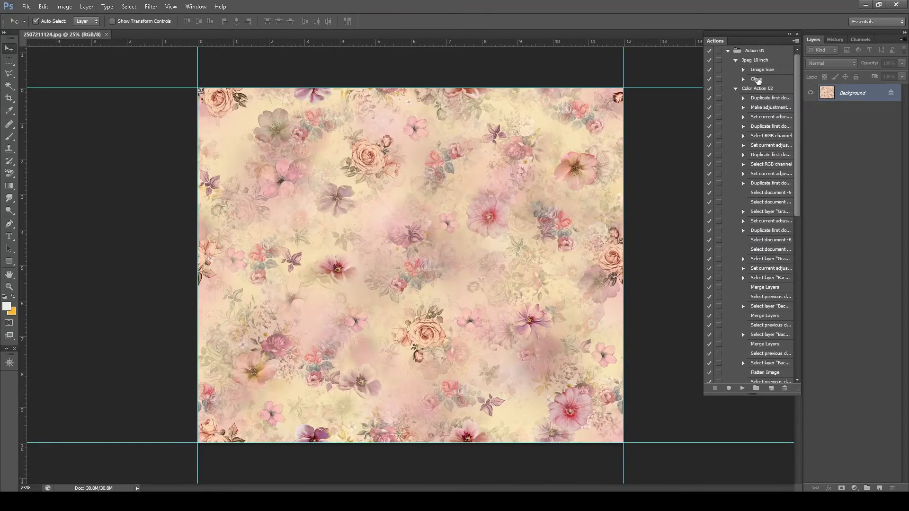
{"action": "left_click", "coordinate": [765, 99]}
{"action": "left_click", "coordinate": [743, 388]}
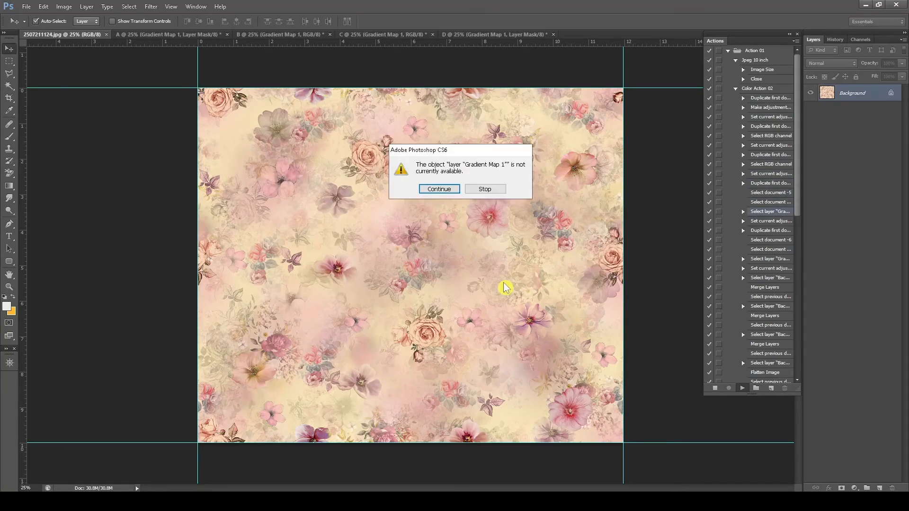
{"action": "key", "text": "Return"}
{"action": "key", "text": "Return"}
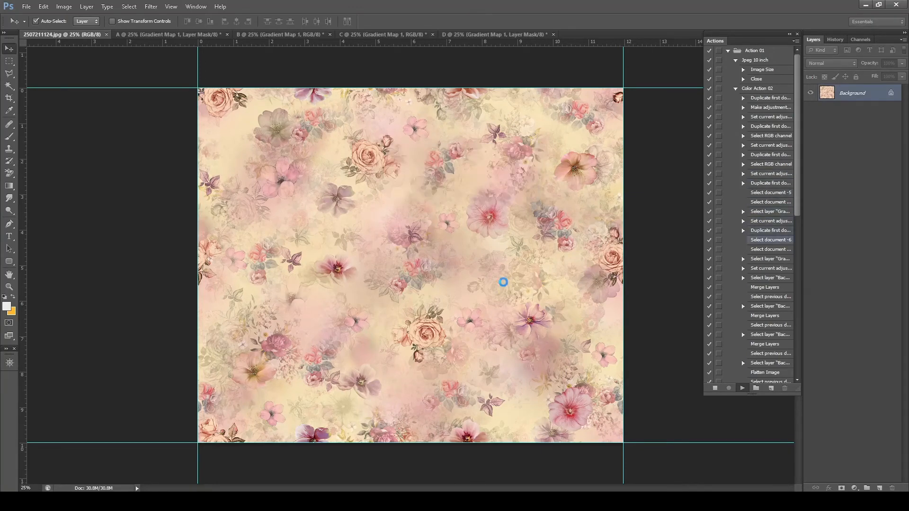
{"action": "key", "text": "Return"}
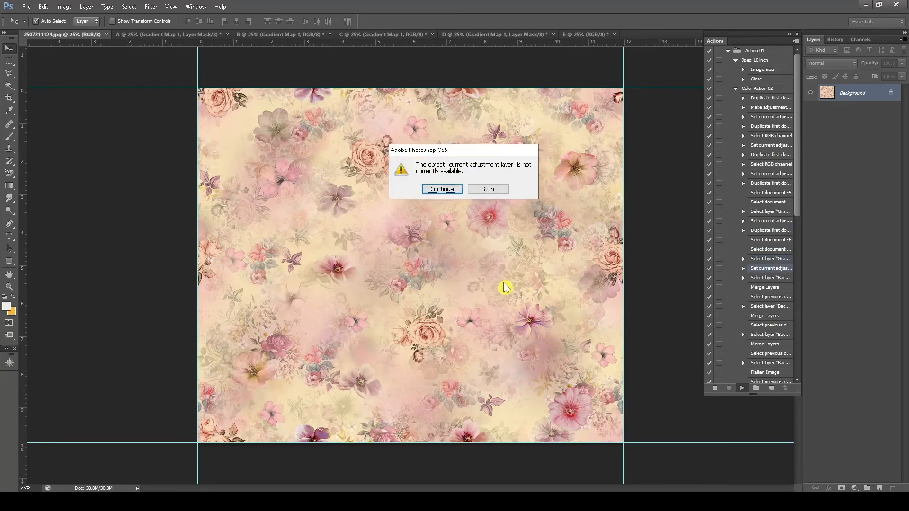
{"action": "key", "text": "Return"}
{"action": "key", "text": "Return"}
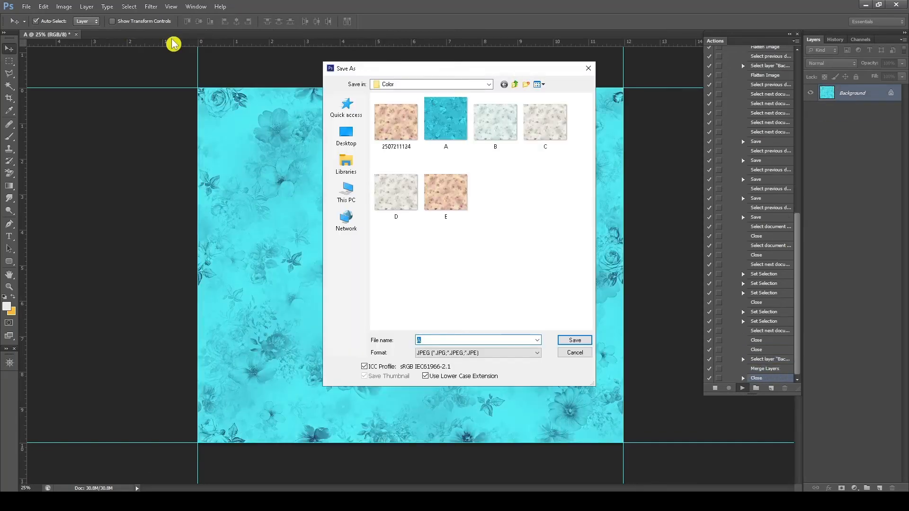
- Save document A as a JPEG named A in the Color folder, replacing the existing file
{"action": "key", "text": "Return"}
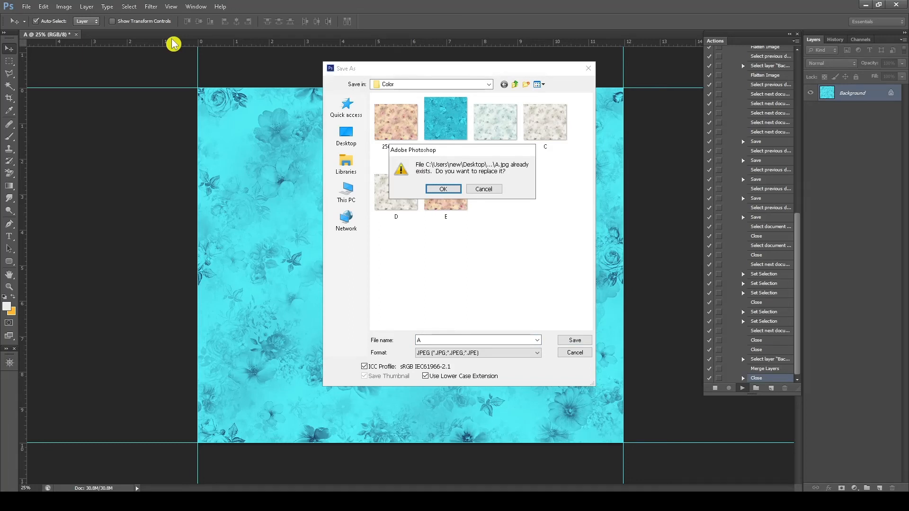
{"action": "key", "text": "Return"}
{"action": "key", "text": "Return"}
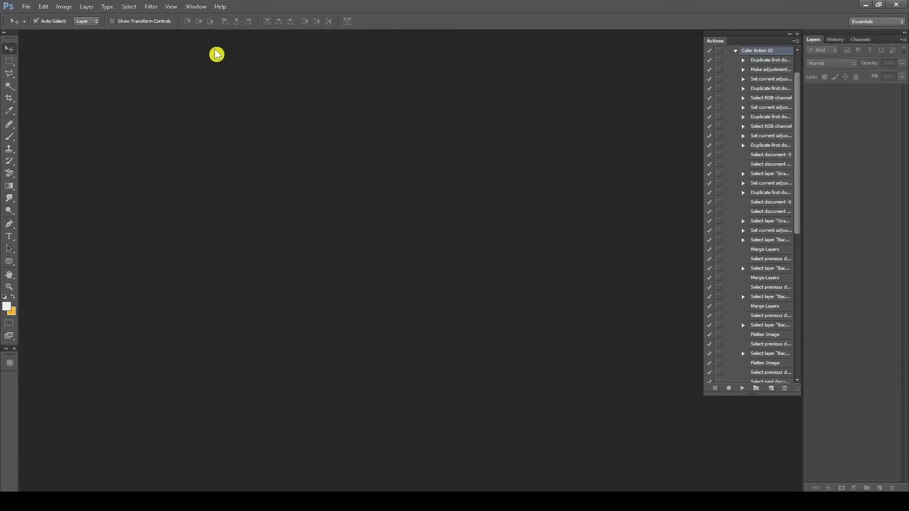
- Switch to File Explorer and open the Color folder inside JpeG to check the generated images
{"action": "left_click", "coordinate": [866, 5]}
{"action": "left_click", "coordinate": [98, 58]}
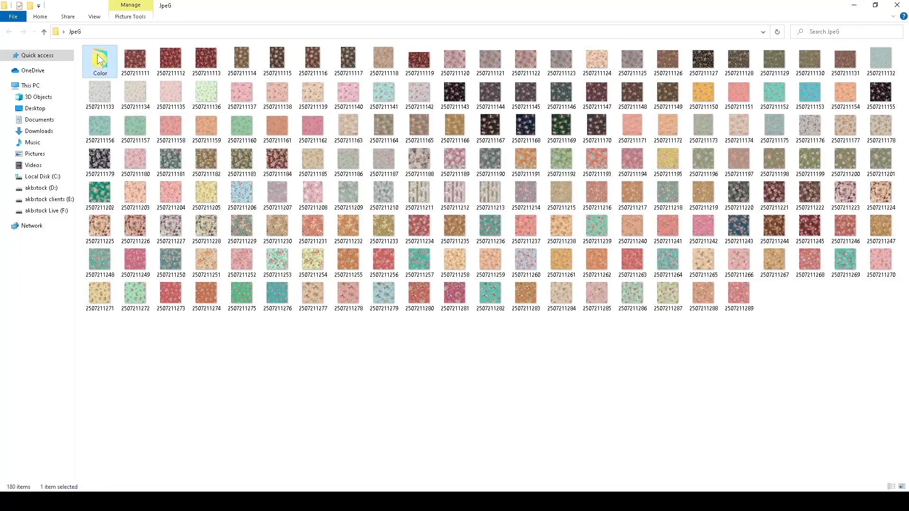
{"action": "double_click", "coordinate": [97, 55]}
{"action": "right_click", "coordinate": [362, 237]}
{"action": "left_click", "coordinate": [362, 270]}
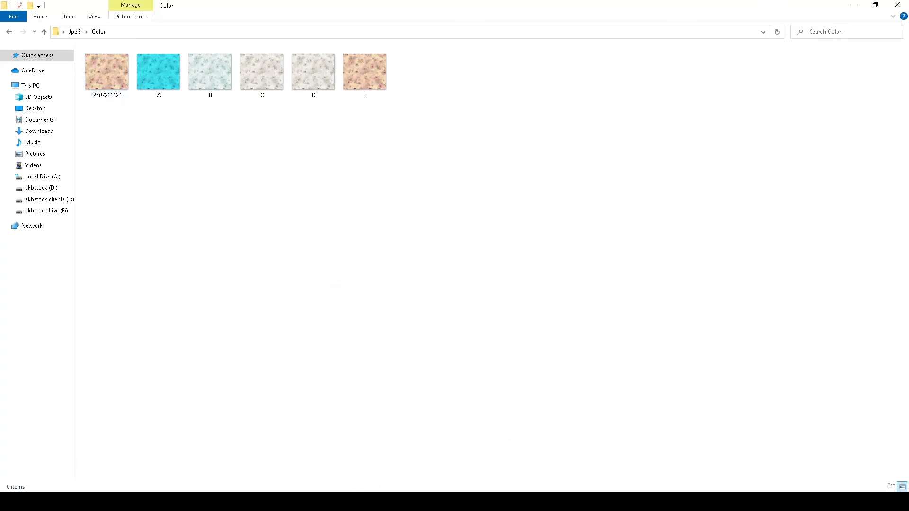
- Switch back to Photoshop, review the recorded steps of Color Action 02 through its final Close, and collapse the action list
{"action": "left_click", "coordinate": [355, 502]}
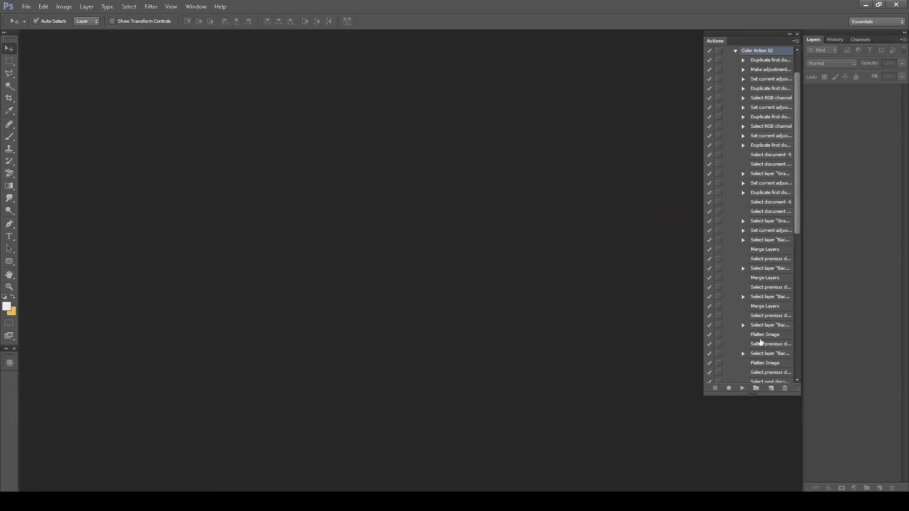
{"action": "left_click_drag", "start_coordinate": [753, 394], "coordinate": [762, 479]}
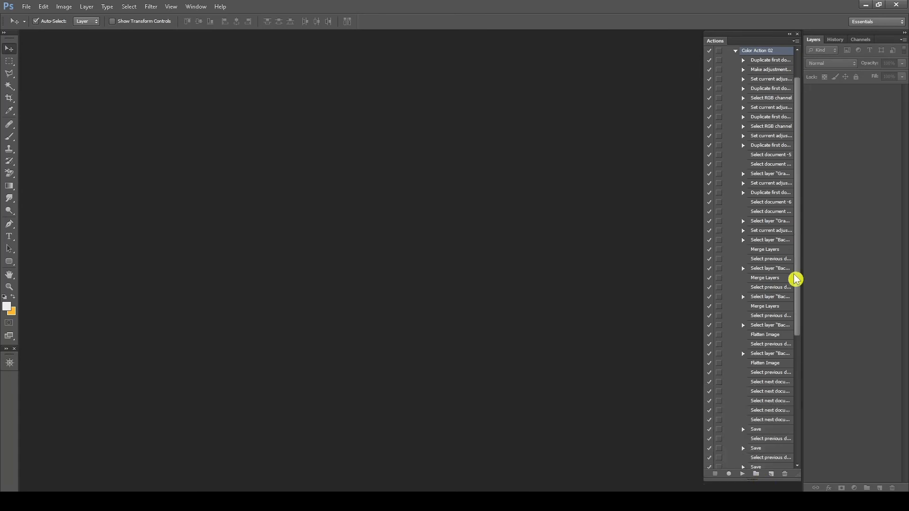
{"action": "left_click_drag", "start_coordinate": [798, 250], "coordinate": [818, 422]}
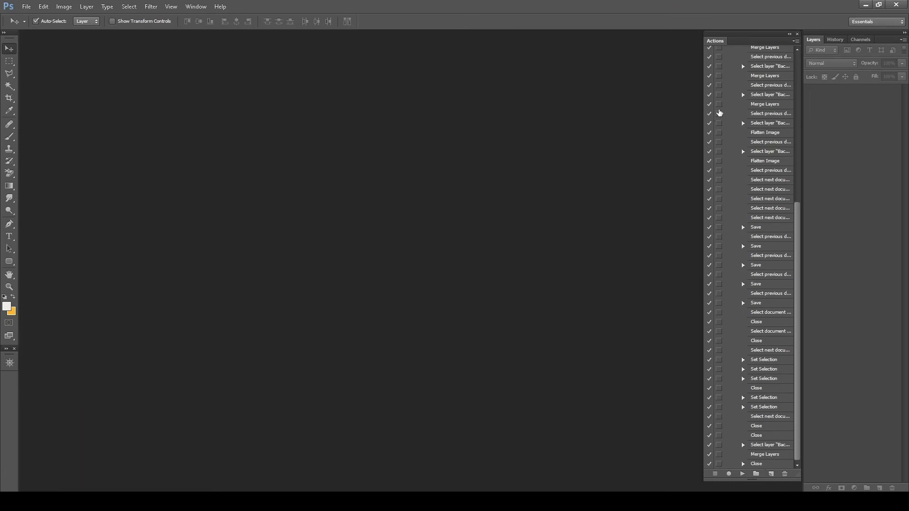
{"action": "left_click", "coordinate": [793, 41]}
{"action": "left_click", "coordinate": [789, 34]}
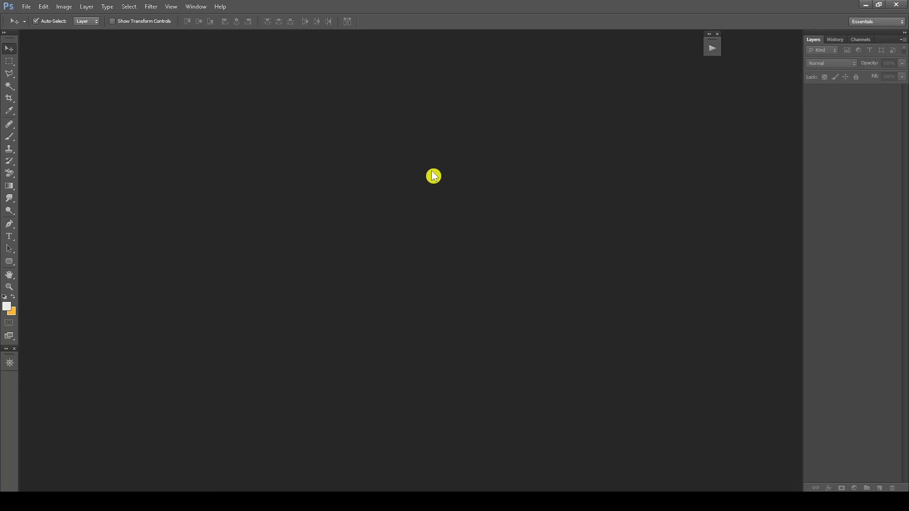
{"action": "key", "text": "super+d"}
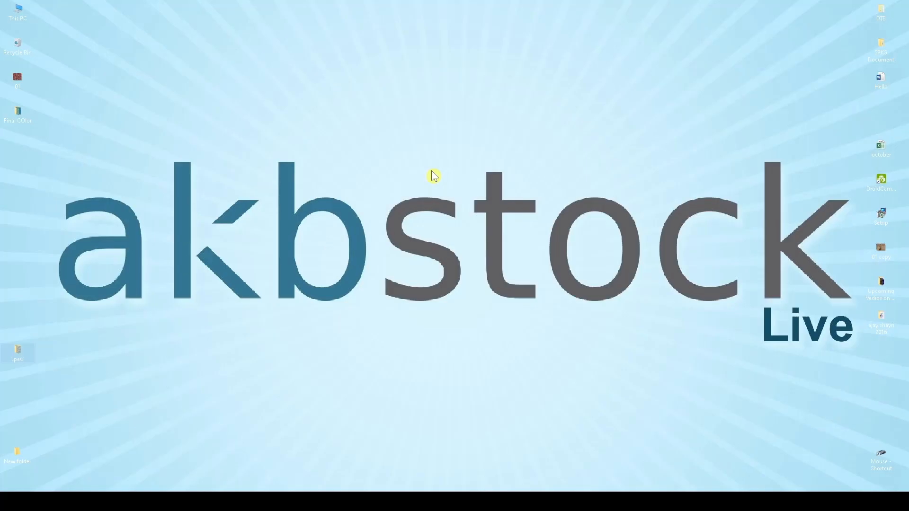
{"action": "right_click", "coordinate": [397, 196]}
{"action": "left_click", "coordinate": [417, 225]}
{"action": "right_click", "coordinate": [379, 184]}
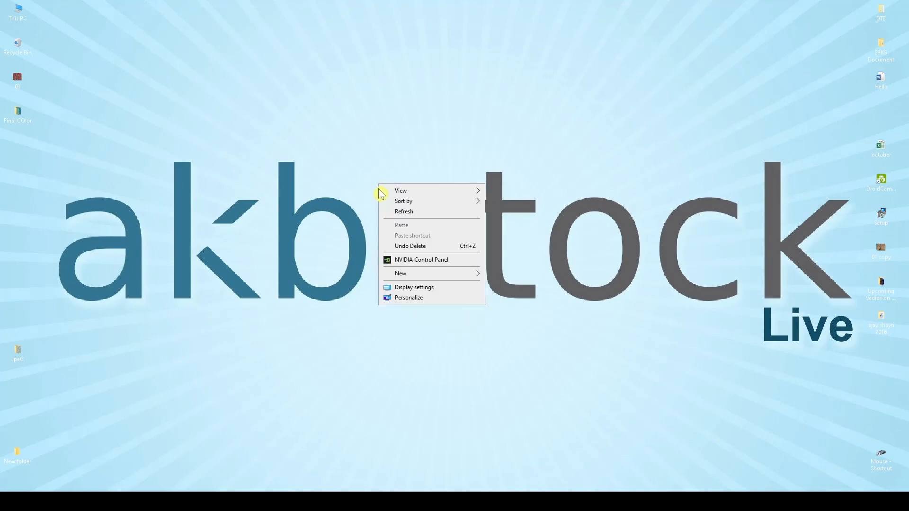
{"action": "left_click", "coordinate": [401, 216]}
{"action": "right_click", "coordinate": [368, 174]}
{"action": "left_click", "coordinate": [382, 202]}
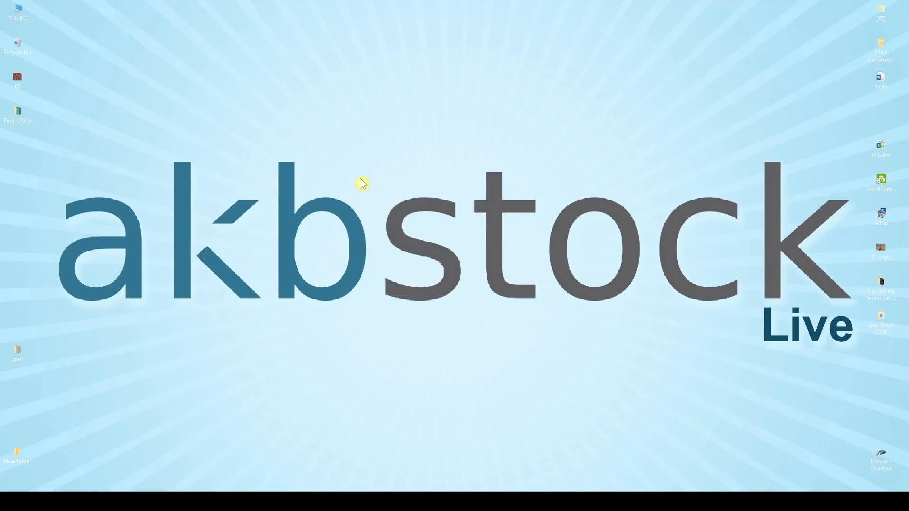
{"action": "right_click", "coordinate": [360, 178]}
{"action": "left_click", "coordinate": [381, 207]}
{"action": "right_click", "coordinate": [364, 187]}
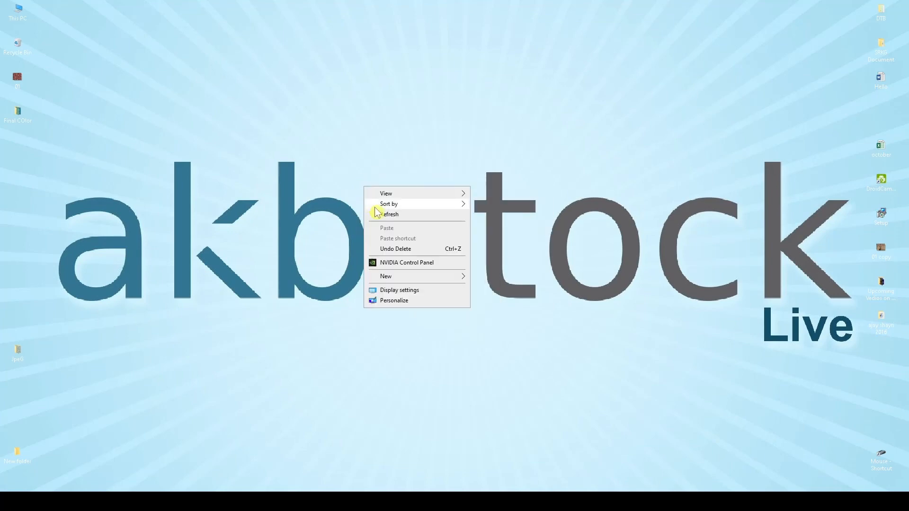
{"action": "left_click", "coordinate": [381, 215]}
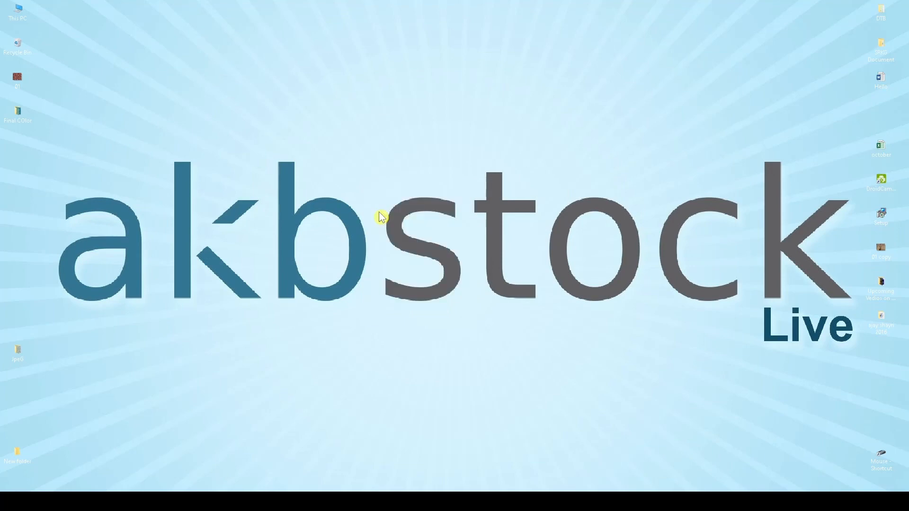